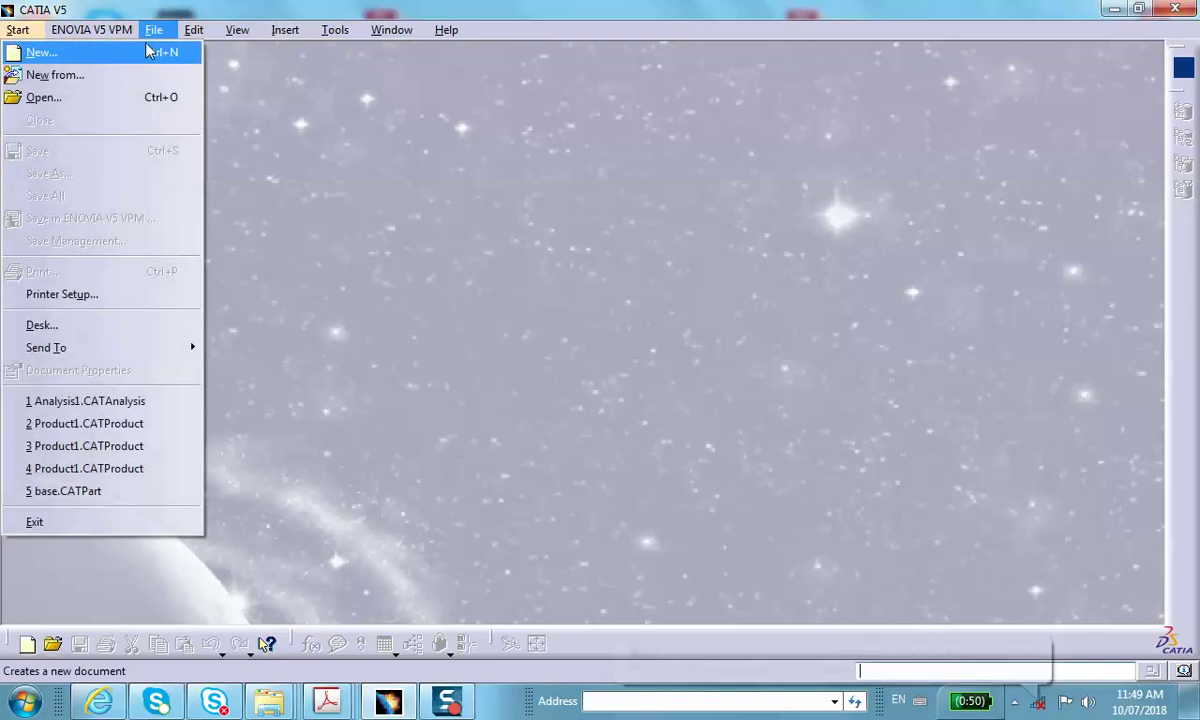
Step: Create a new document of type Product
{"action": "left_click", "coordinate": [130, 48]}
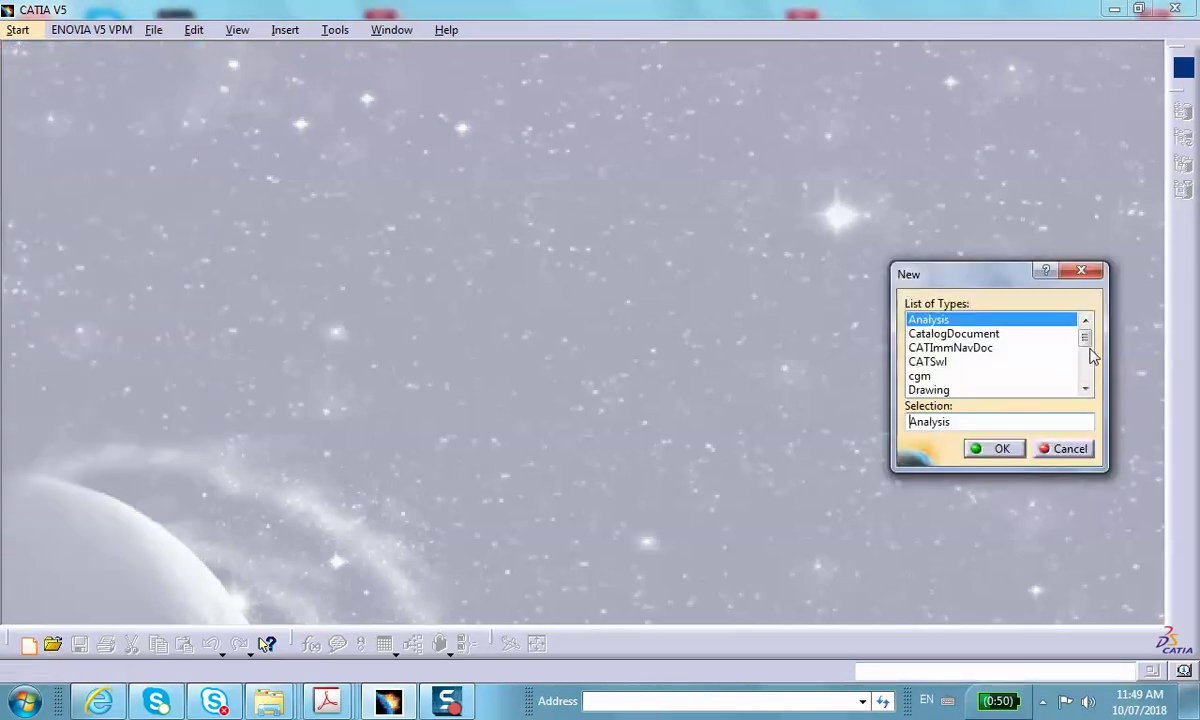
{"action": "left_click_drag", "start_coordinate": [1086, 342], "coordinate": [1085, 367]}
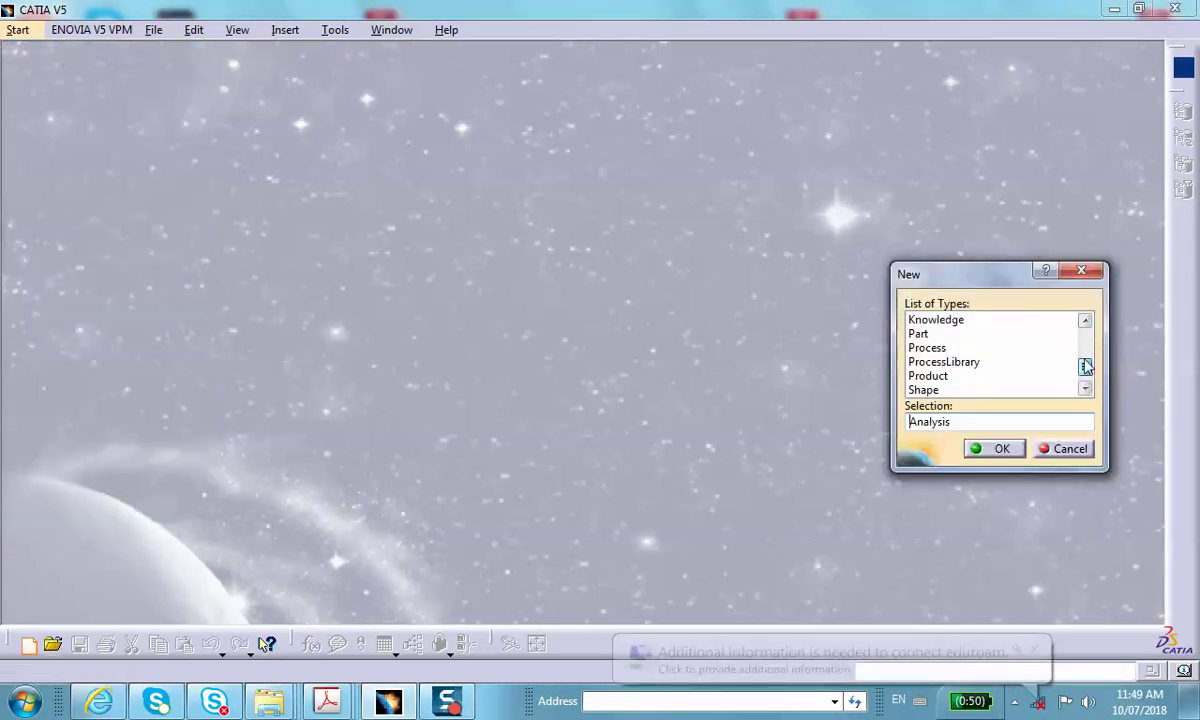
{"action": "left_click", "coordinate": [926, 369]}
{"action": "double_click", "coordinate": [927, 369]}
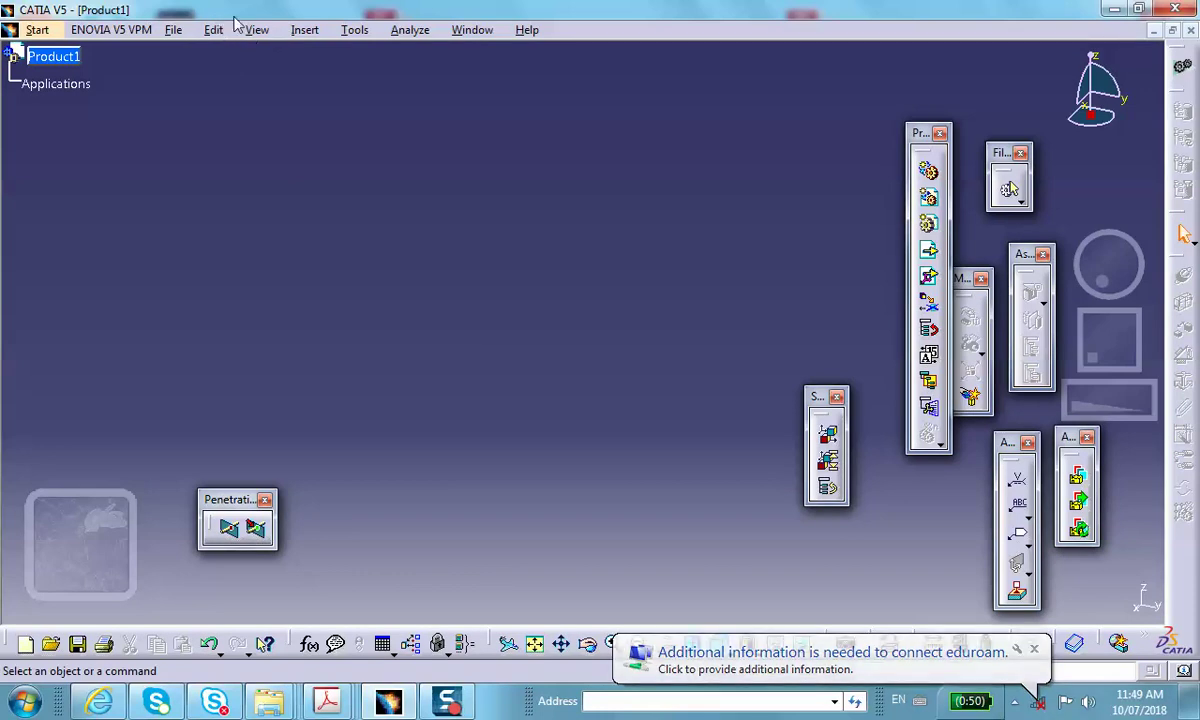
Step: Insert a new part under Product1
{"action": "left_click", "coordinate": [305, 30]}
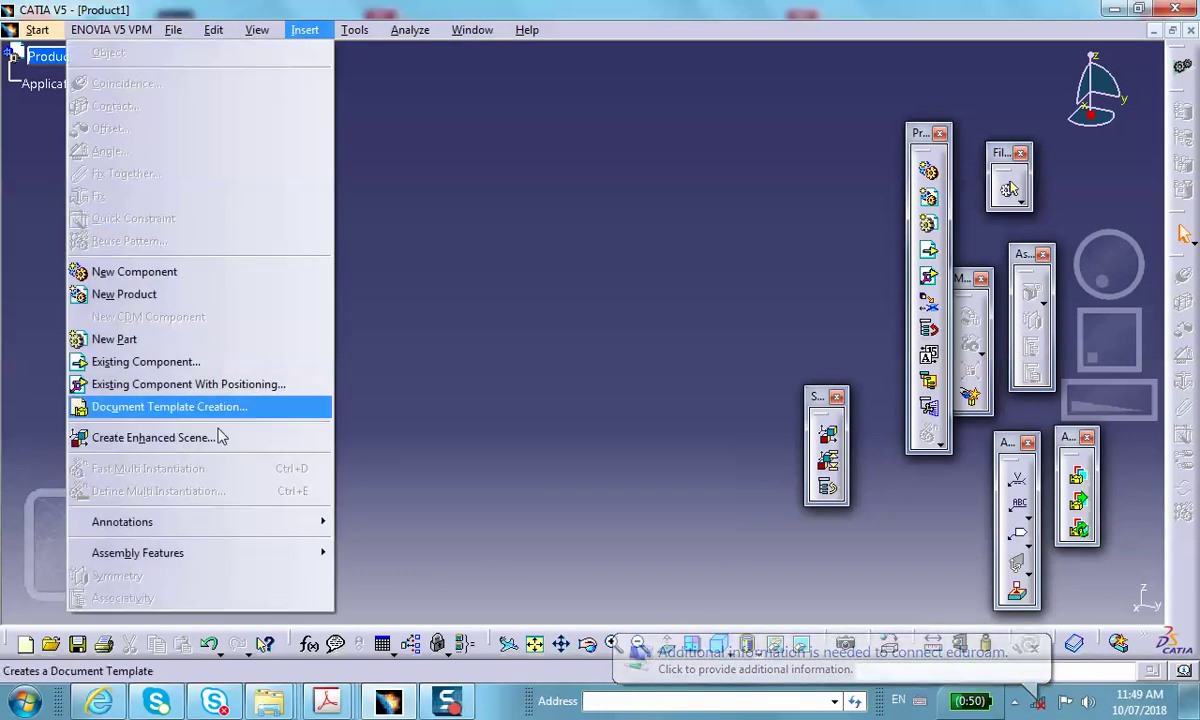
{"action": "left_click", "coordinate": [110, 340]}
{"action": "left_click", "coordinate": [30, 58]}
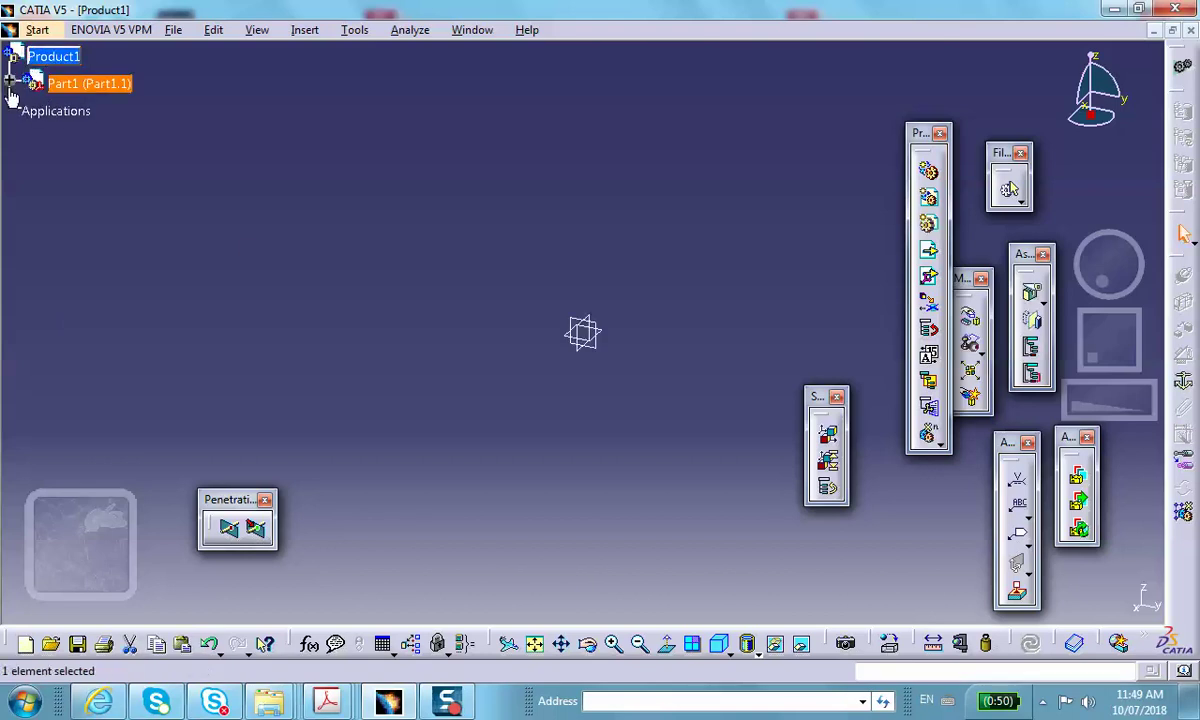
Step: Expand Part1 in the tree and set its instance name to bottom-plate in its properties
{"action": "left_click", "coordinate": [10, 82]}
{"action": "right_click", "coordinate": [108, 85]}
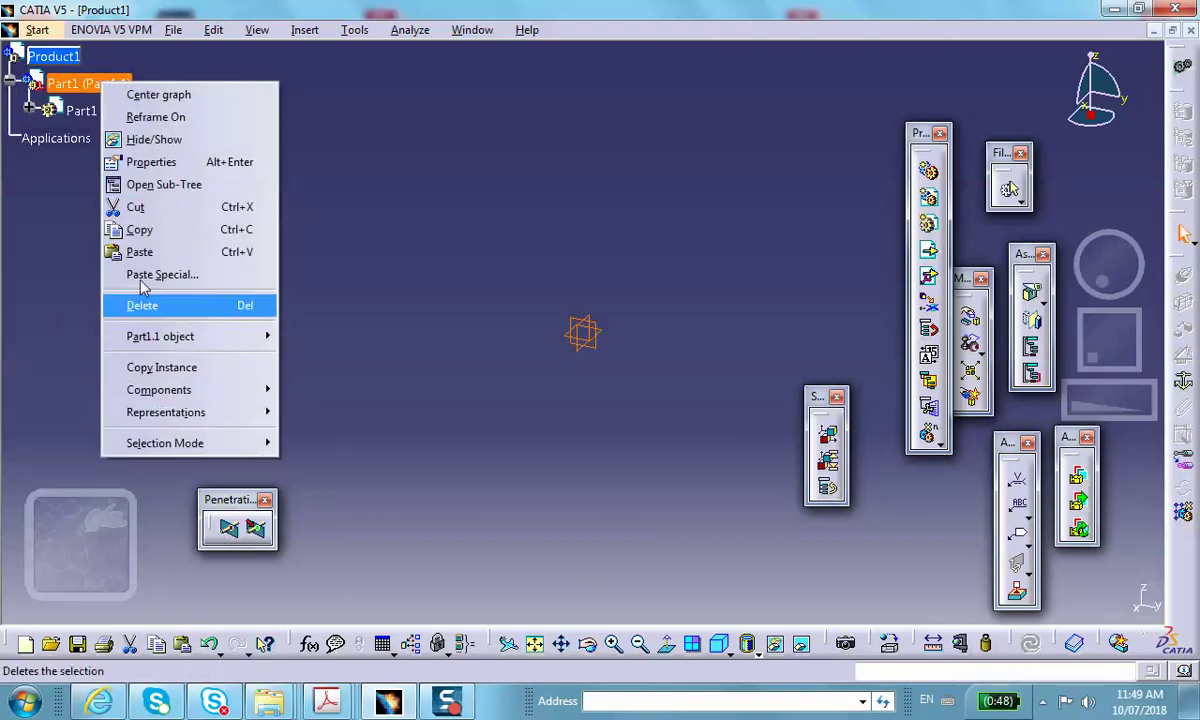
{"action": "left_click", "coordinate": [145, 162]}
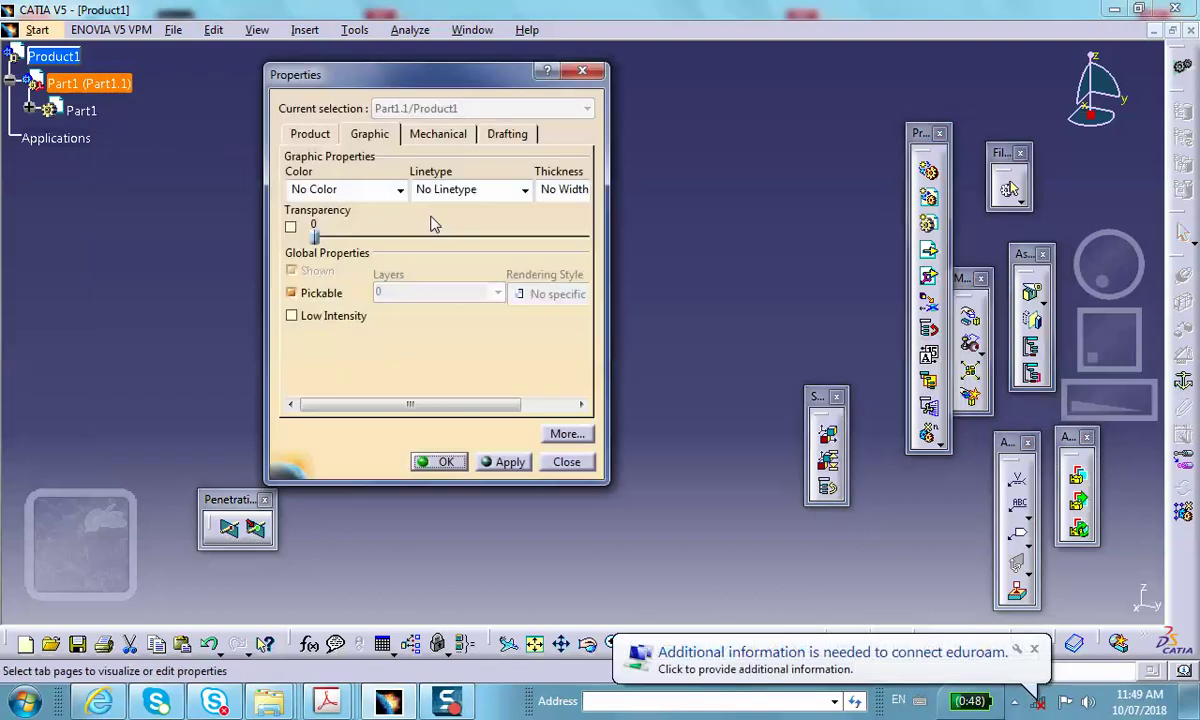
{"action": "left_click", "coordinate": [310, 133]}
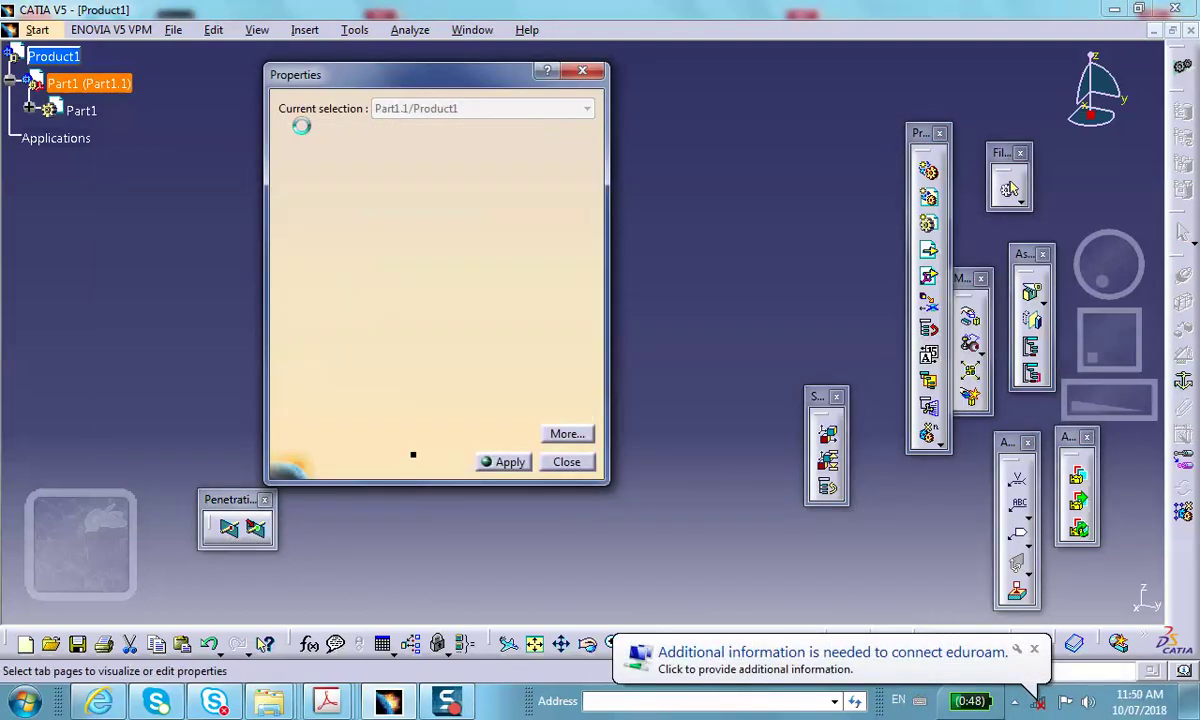
{"action": "double_click", "coordinate": [396, 208]}
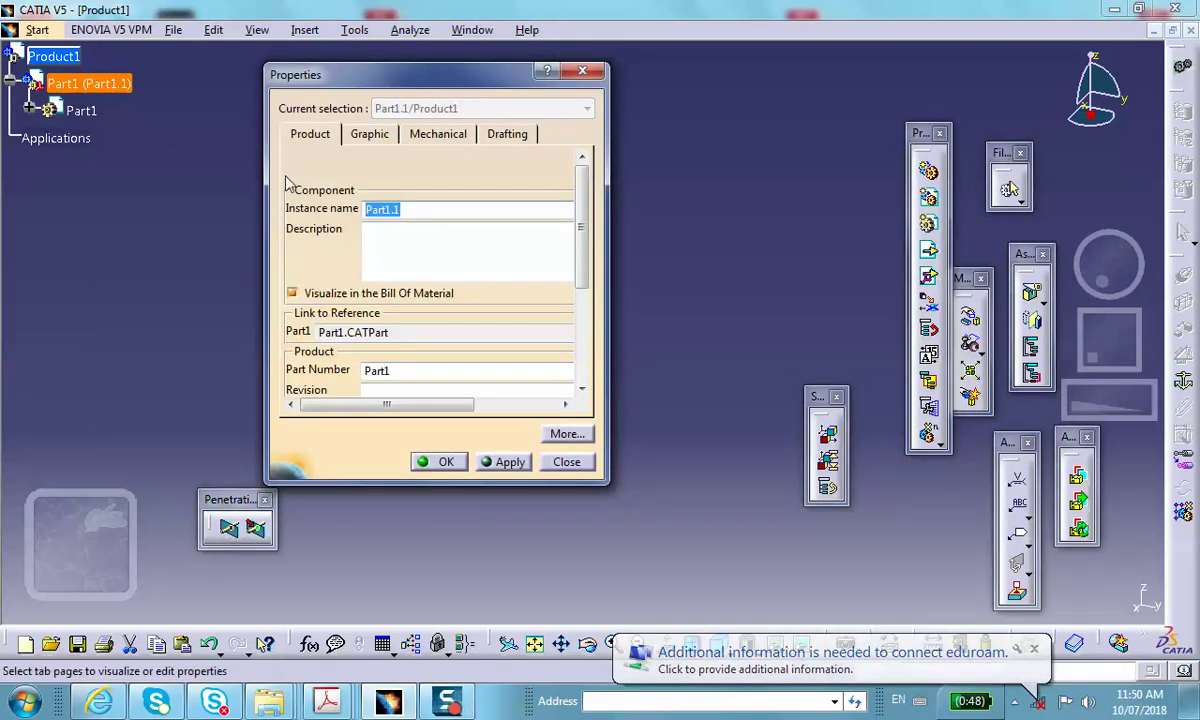
{"action": "type", "text": "bott"}
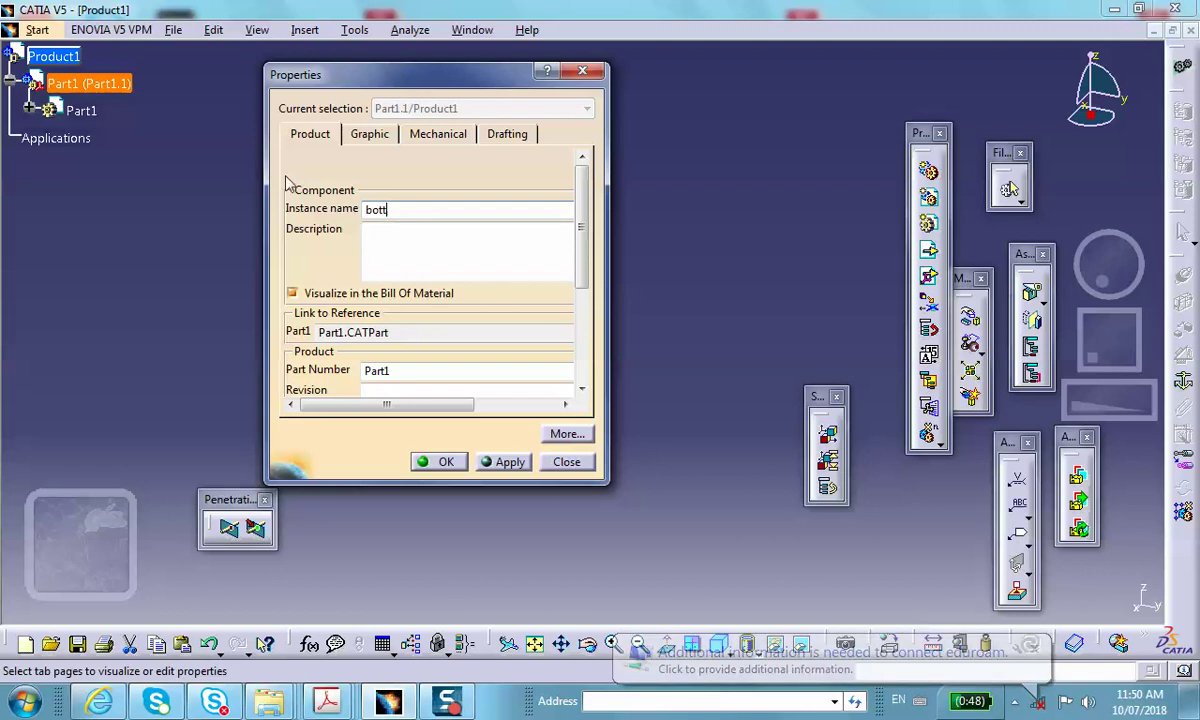
{"action": "type", "text": "om-plat"}
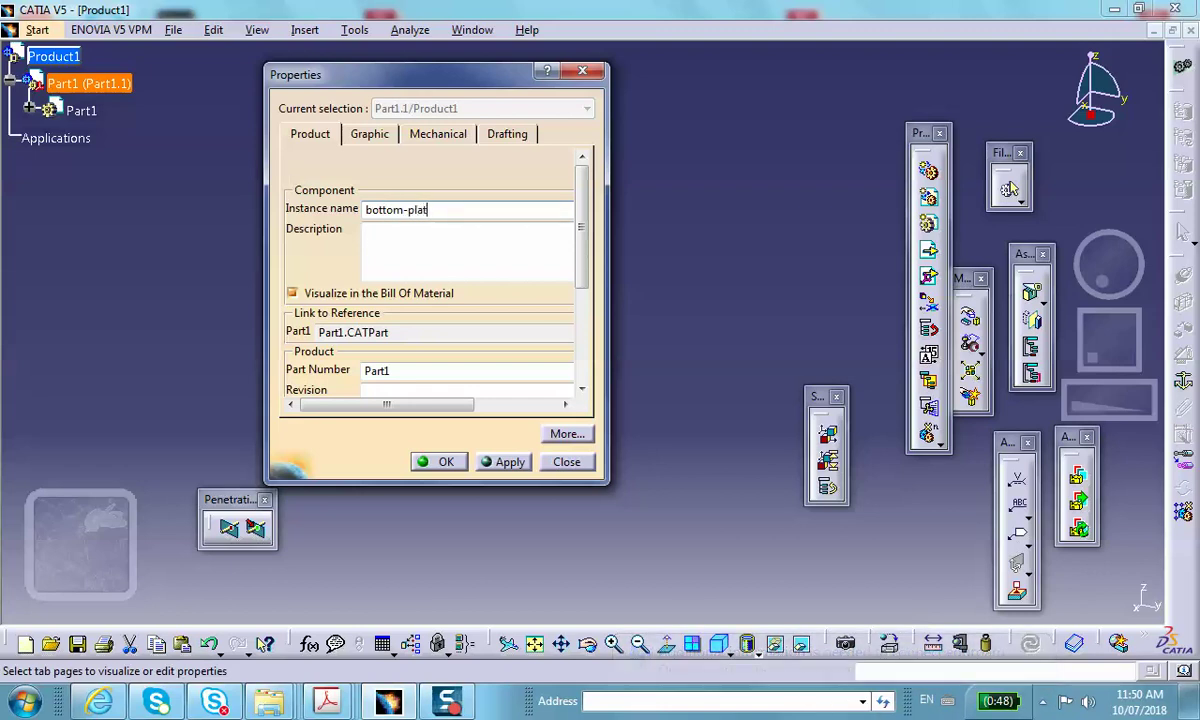
{"action": "type", "text": "e"}
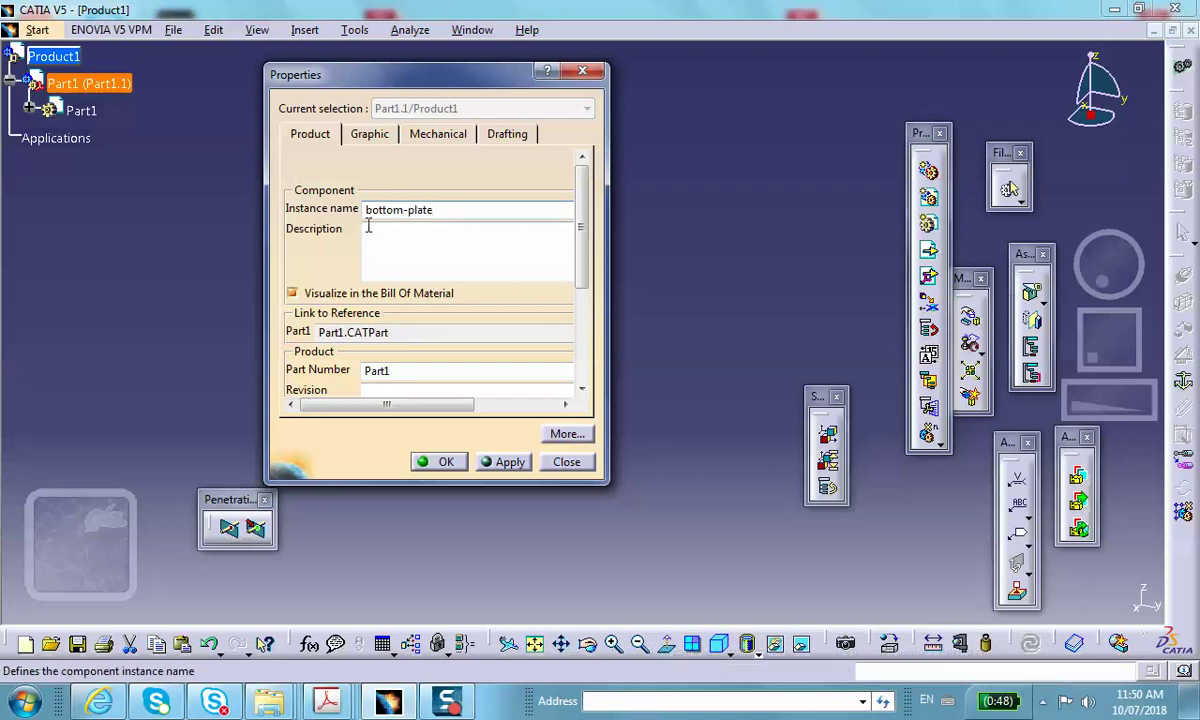
Step: Set the part number to bottom-plate as well and apply the property changes
{"action": "double_click", "coordinate": [415, 372]}
{"action": "type", "text": "bott"}
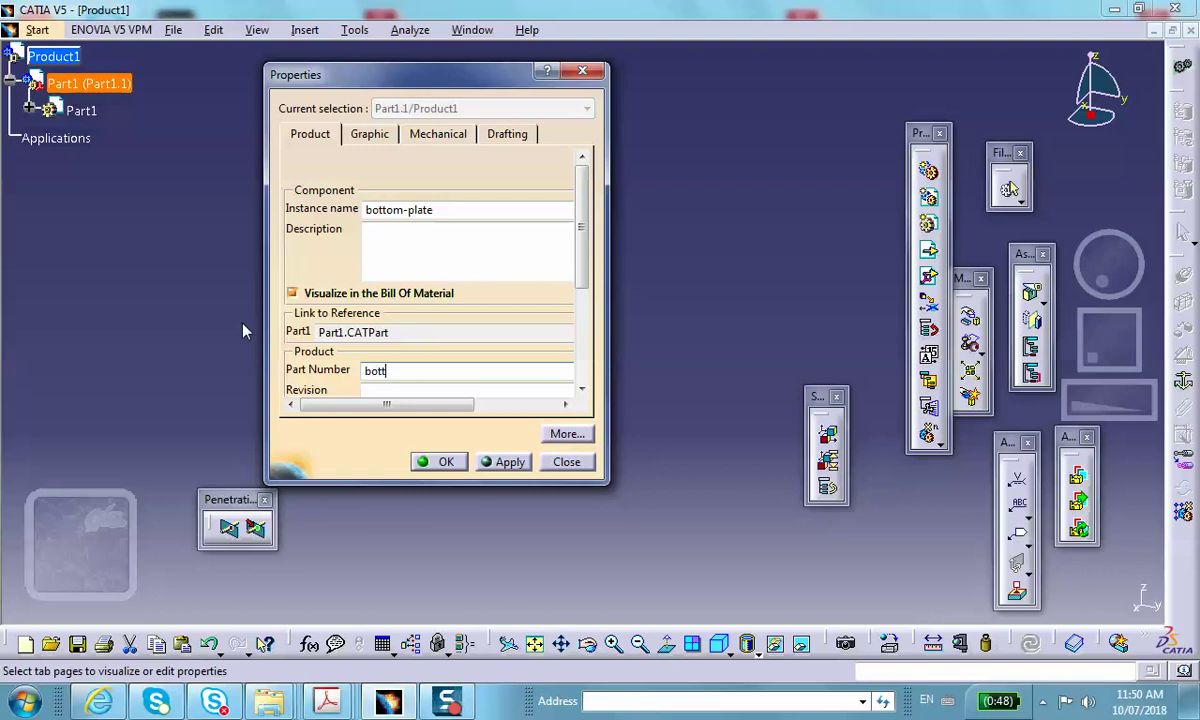
{"action": "type", "text": "on-plate"}
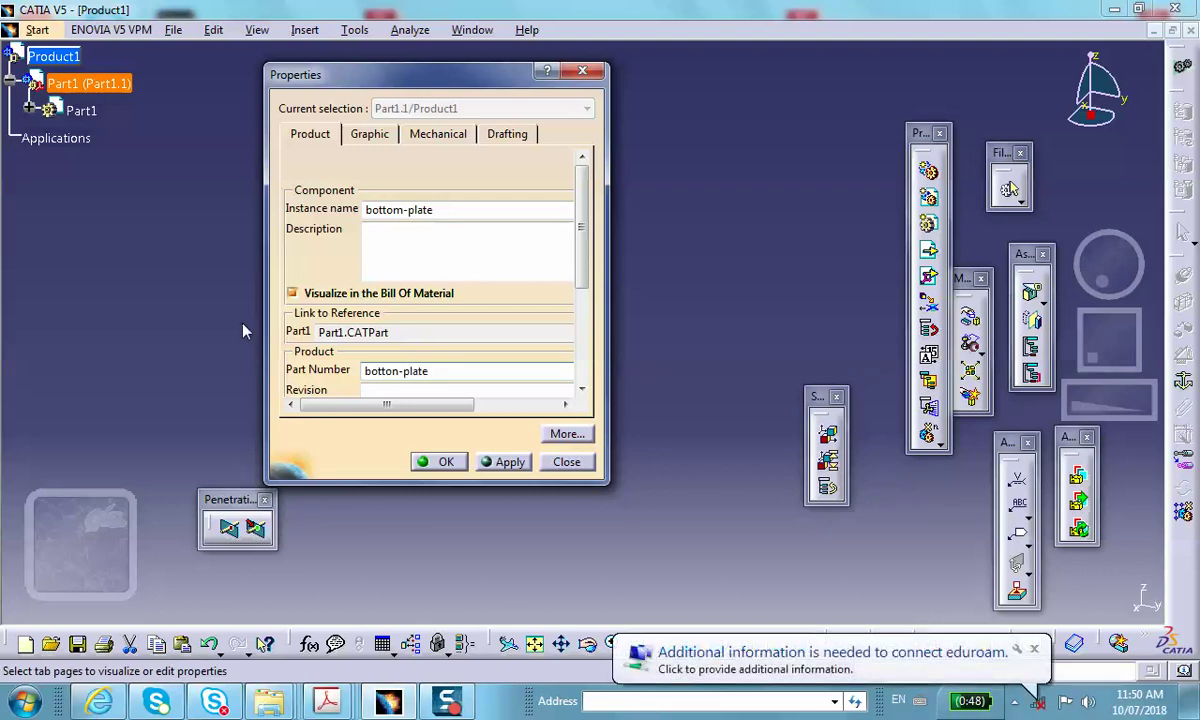
{"action": "left_click", "coordinate": [397, 371]}
{"action": "key", "text": "BackSpace"}
{"action": "type", "text": "m"}
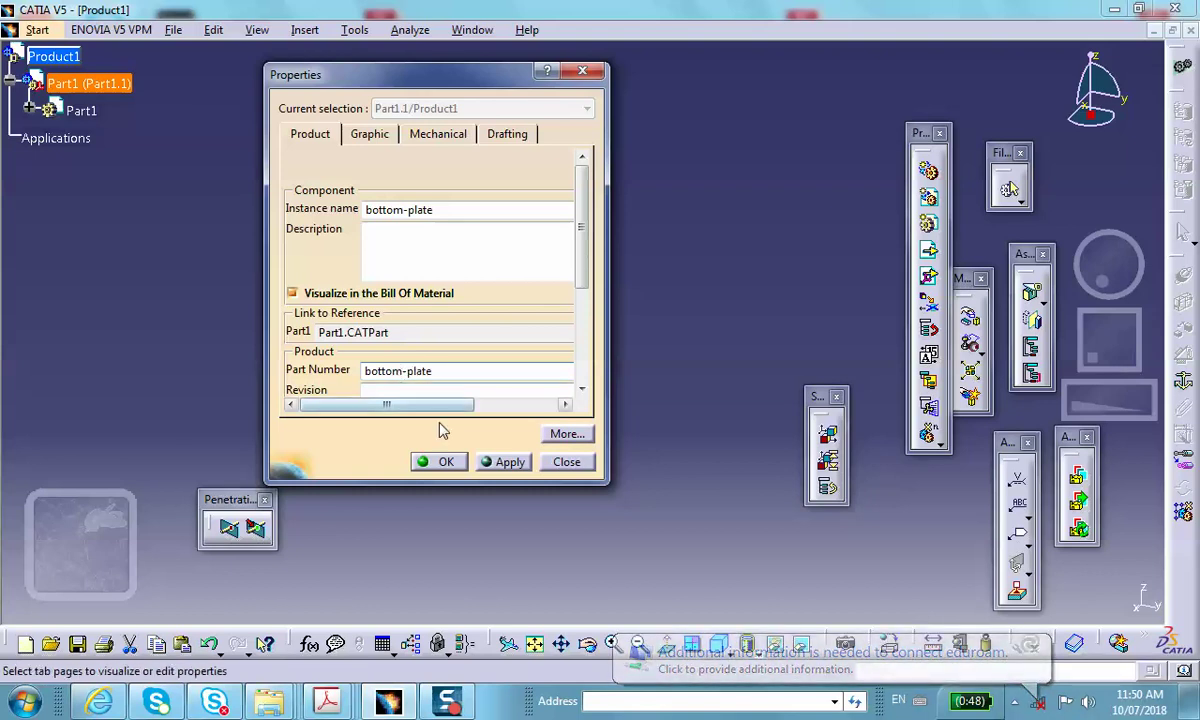
{"action": "left_click", "coordinate": [440, 462]}
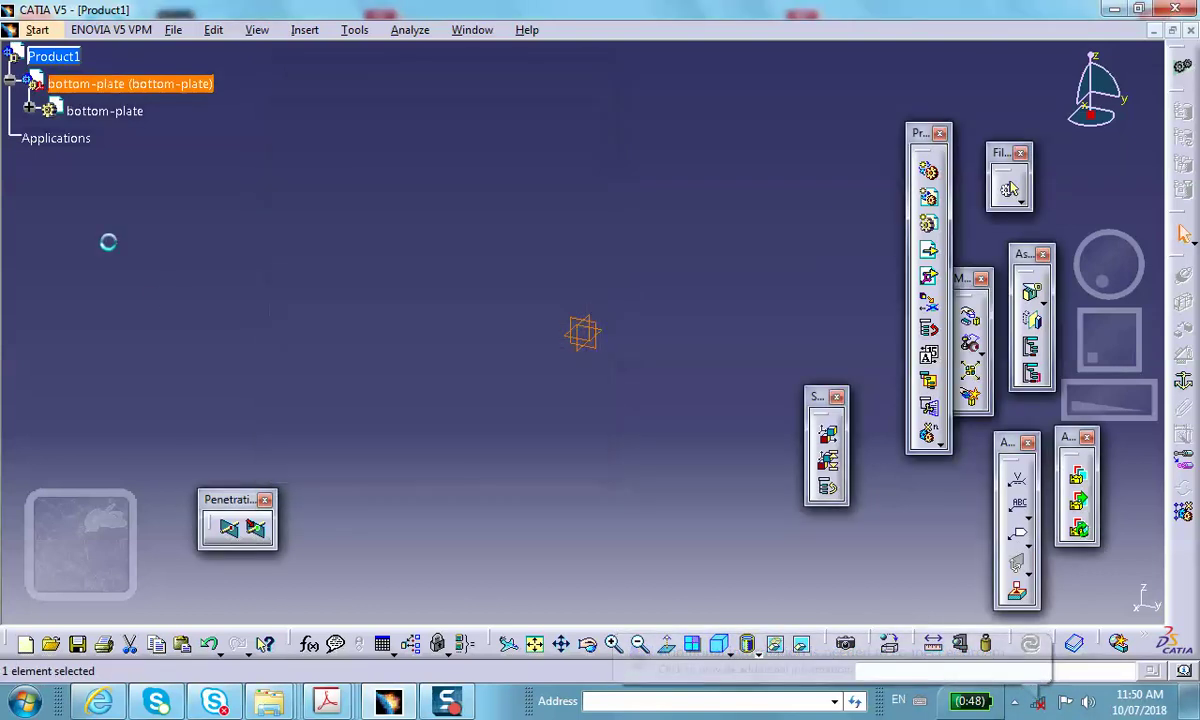
Step: Activate the bottom-plate part in Part Design and start a sketch on its xy plane
{"action": "left_click", "coordinate": [28, 110]}
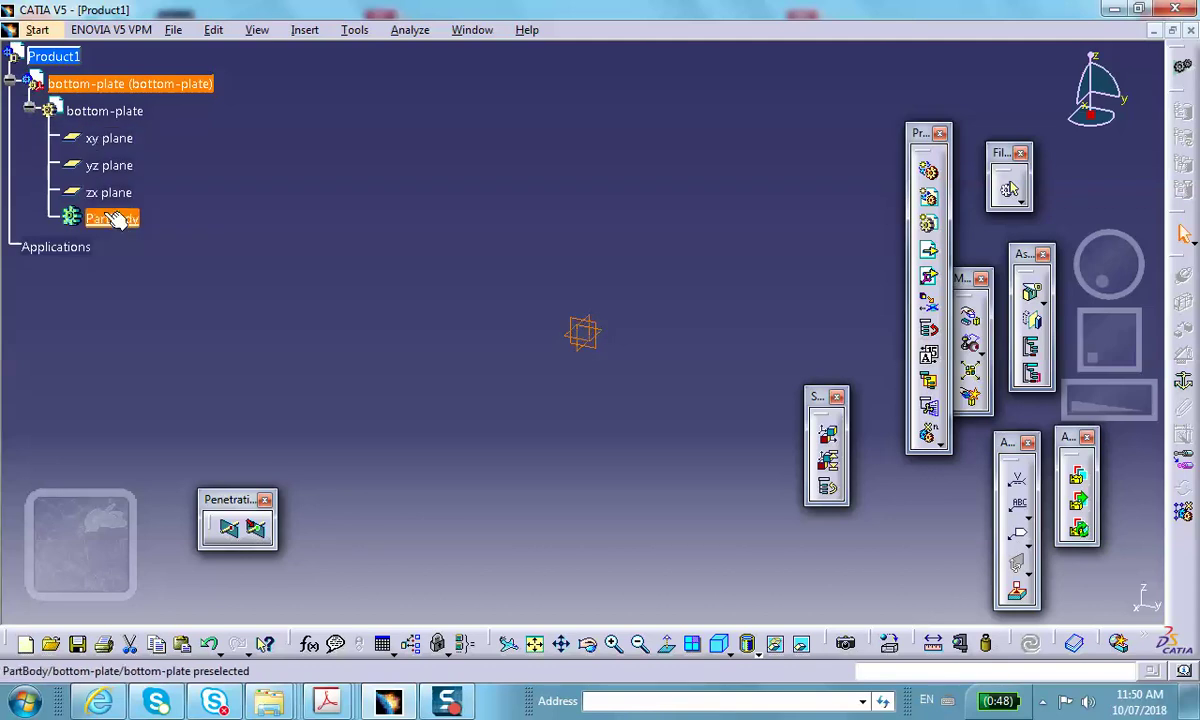
{"action": "double_click", "coordinate": [105, 111]}
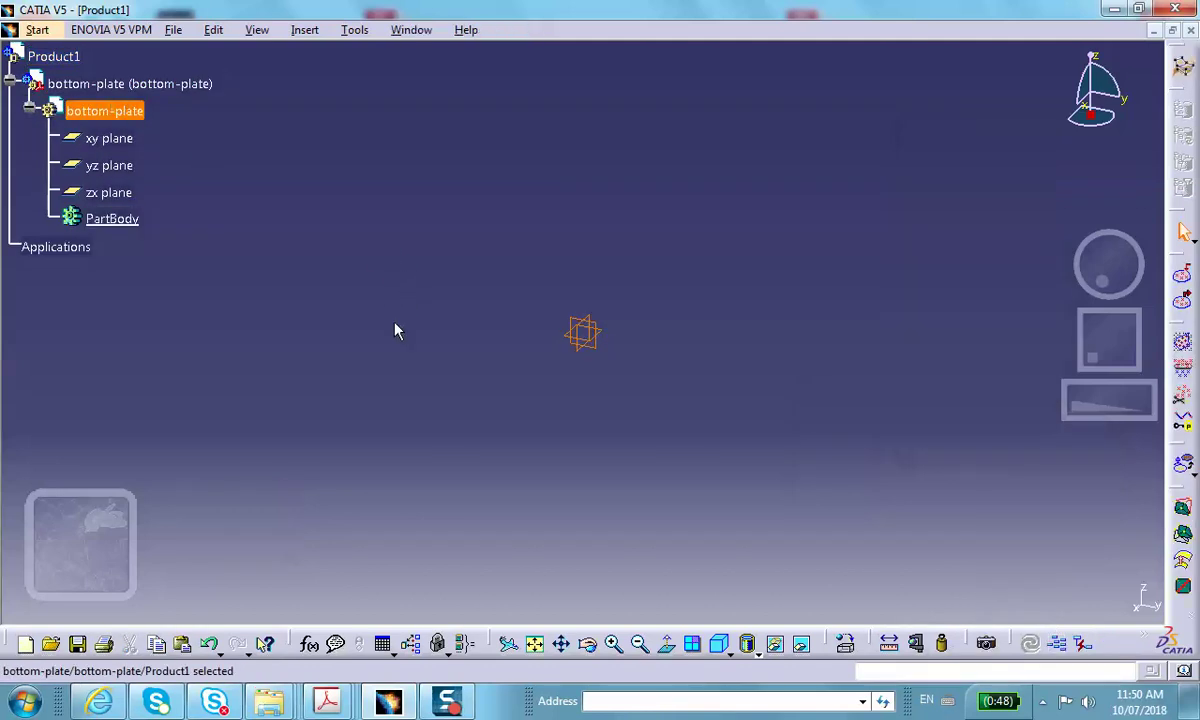
{"action": "left_click", "coordinate": [598, 335]}
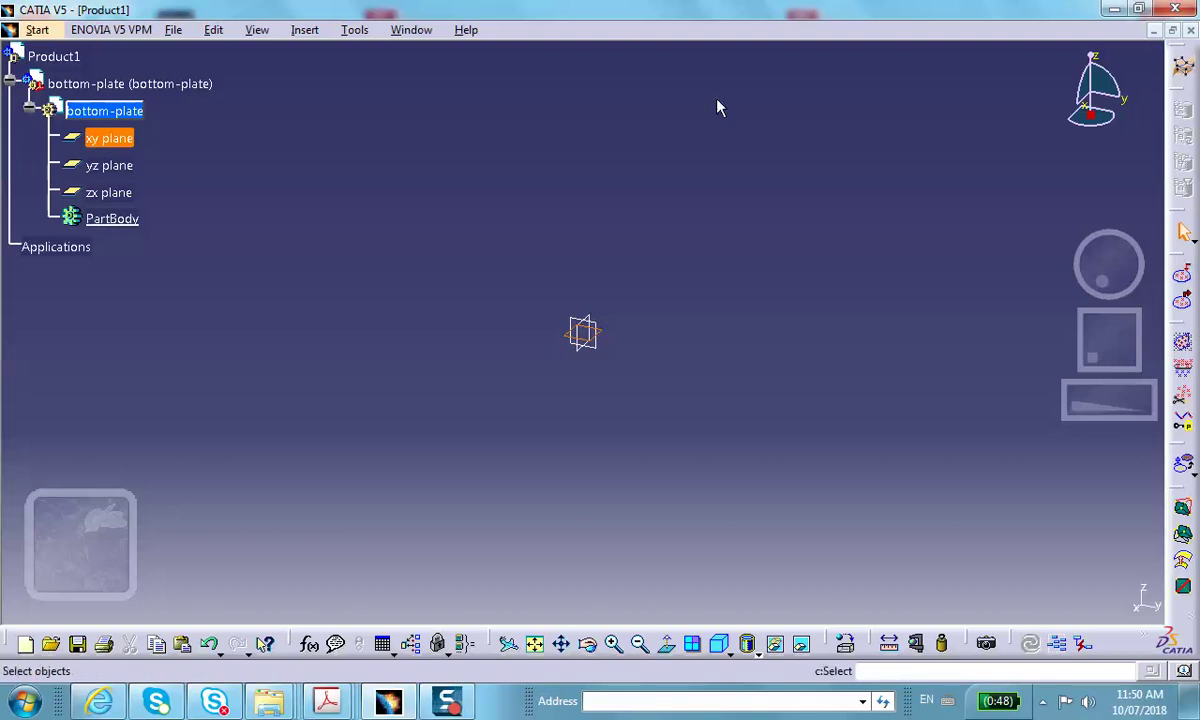
{"action": "left_click", "coordinate": [37, 29]}
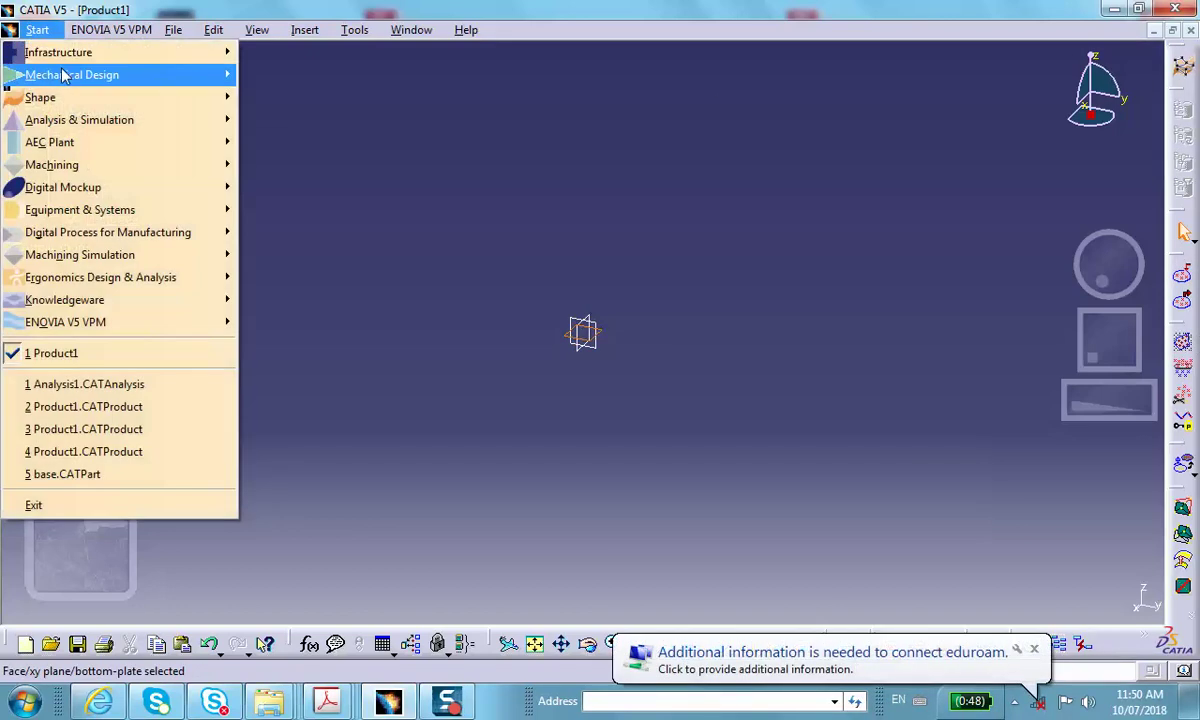
{"action": "mouse_move", "coordinate": [63, 75]}
{"action": "left_click", "coordinate": [285, 74]}
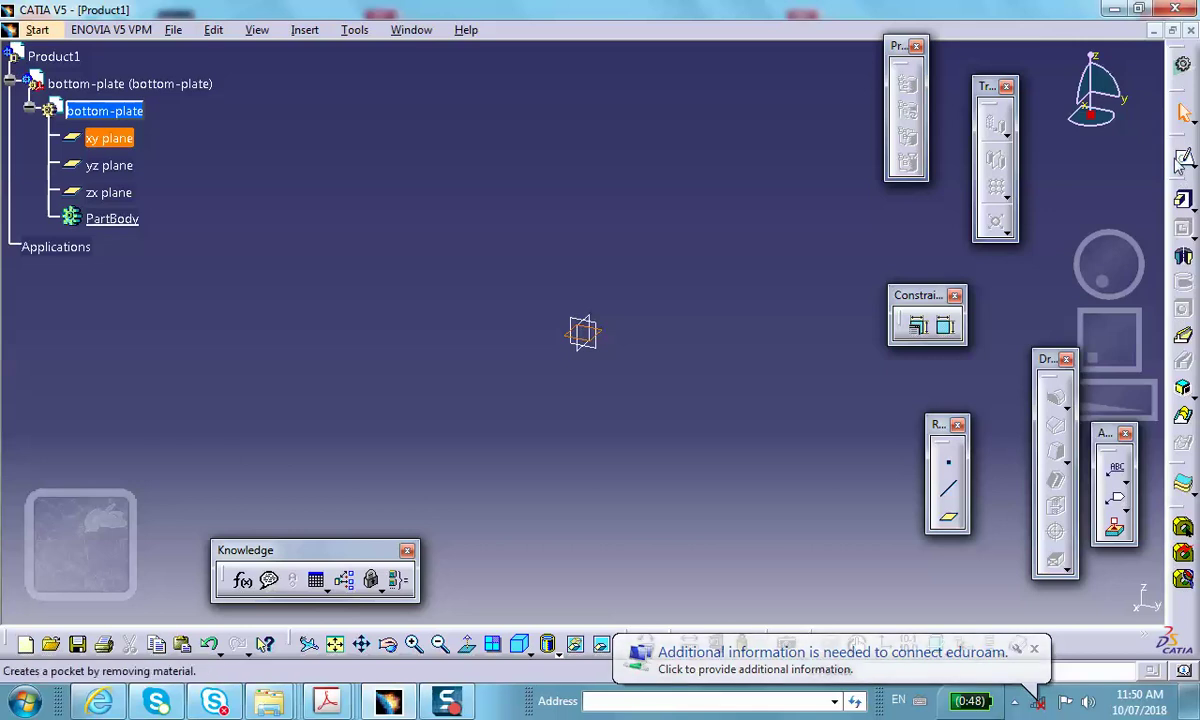
{"action": "left_click", "coordinate": [1181, 160]}
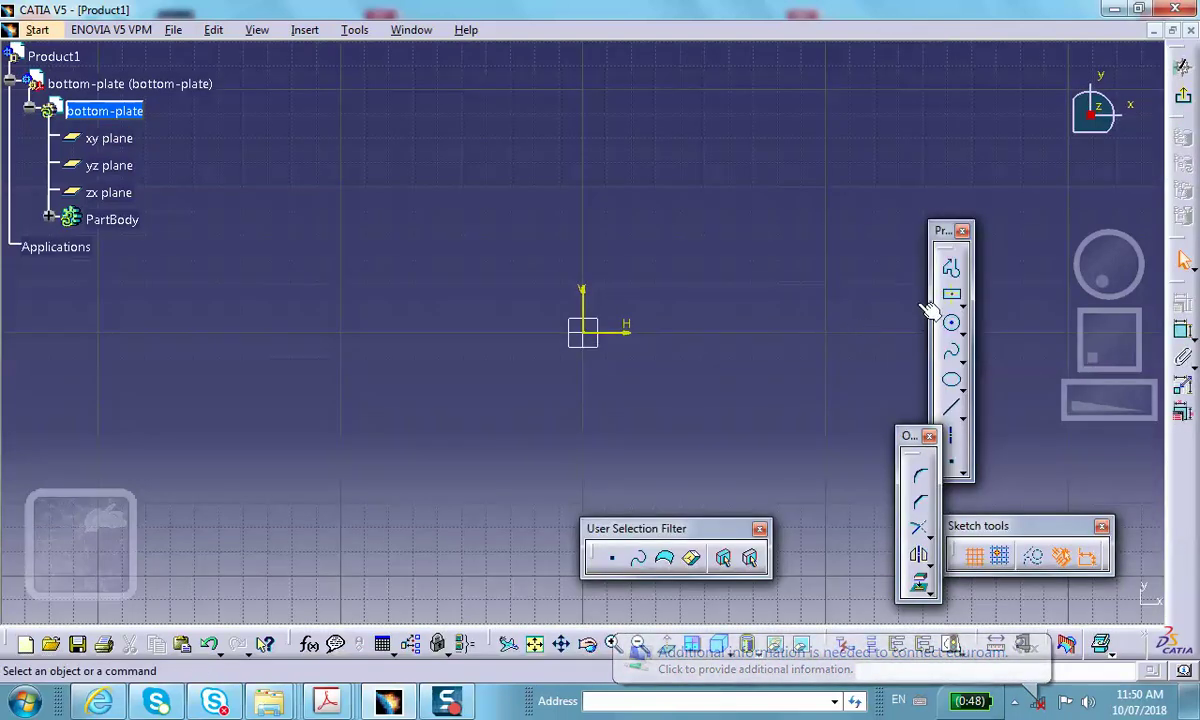
Step: Sketch a centered rectangle on the origin, about 7.57 in wide and 4.10 in high
{"action": "left_click", "coordinate": [951, 294]}
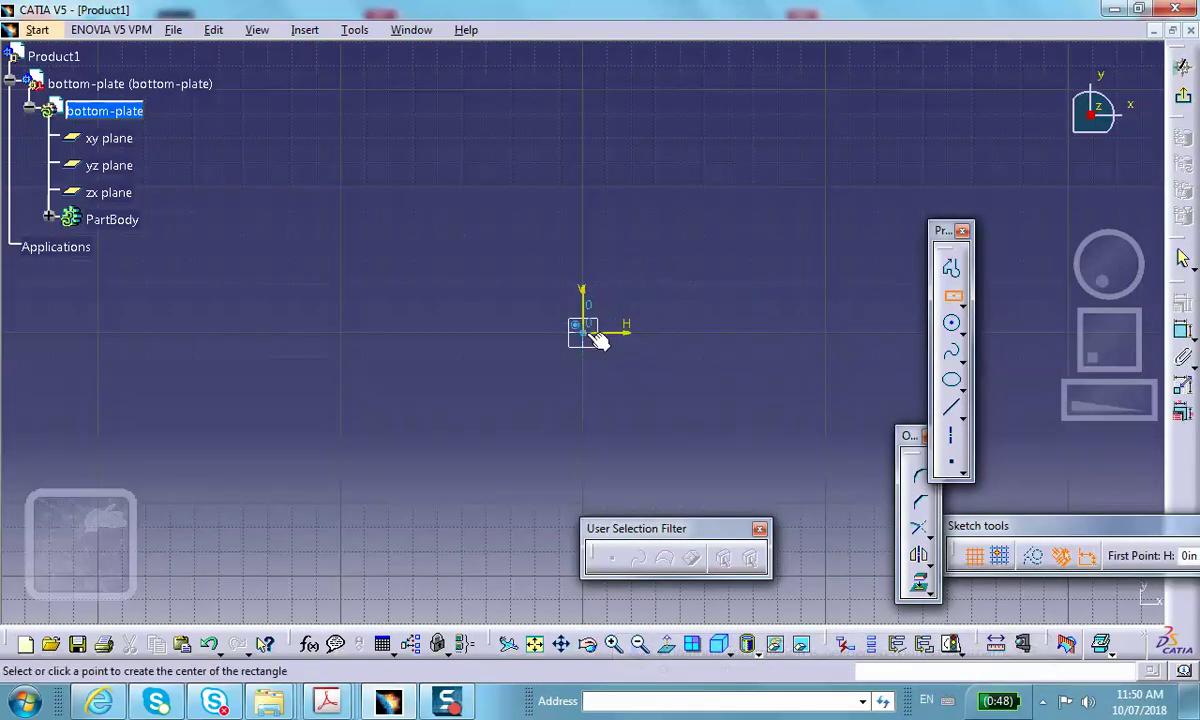
{"action": "left_click", "coordinate": [584, 332]}
{"action": "left_click", "coordinate": [817, 459]}
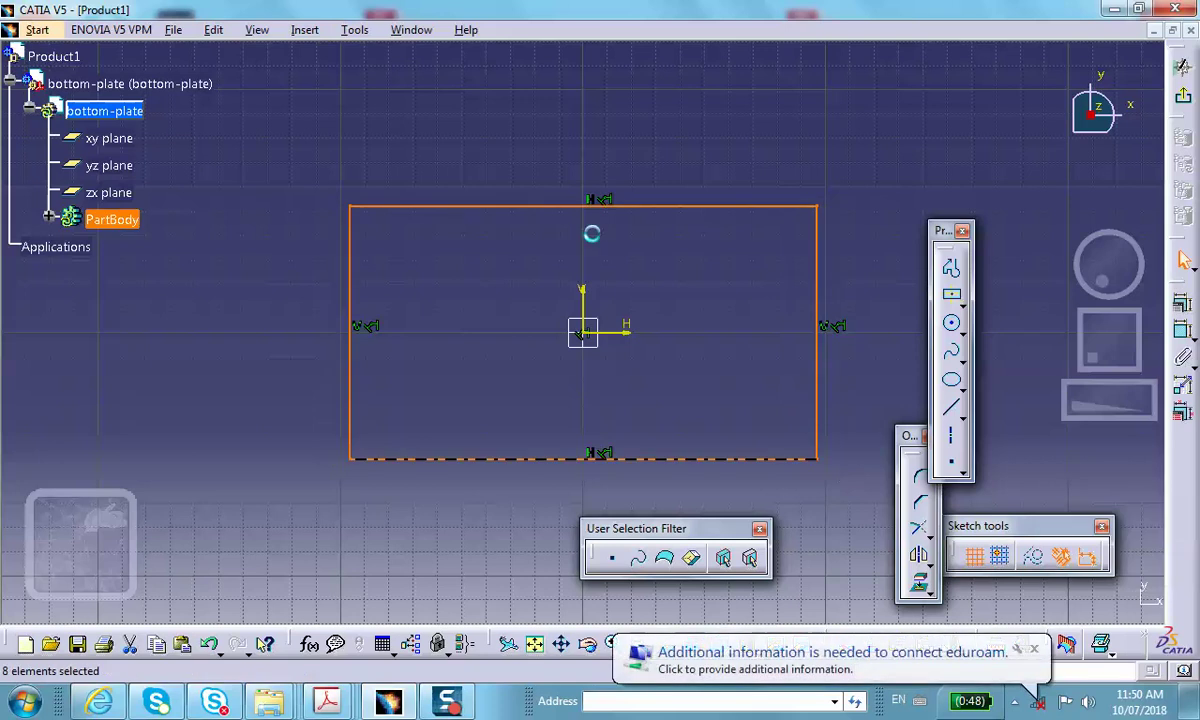
{"action": "left_click", "coordinate": [490, 101]}
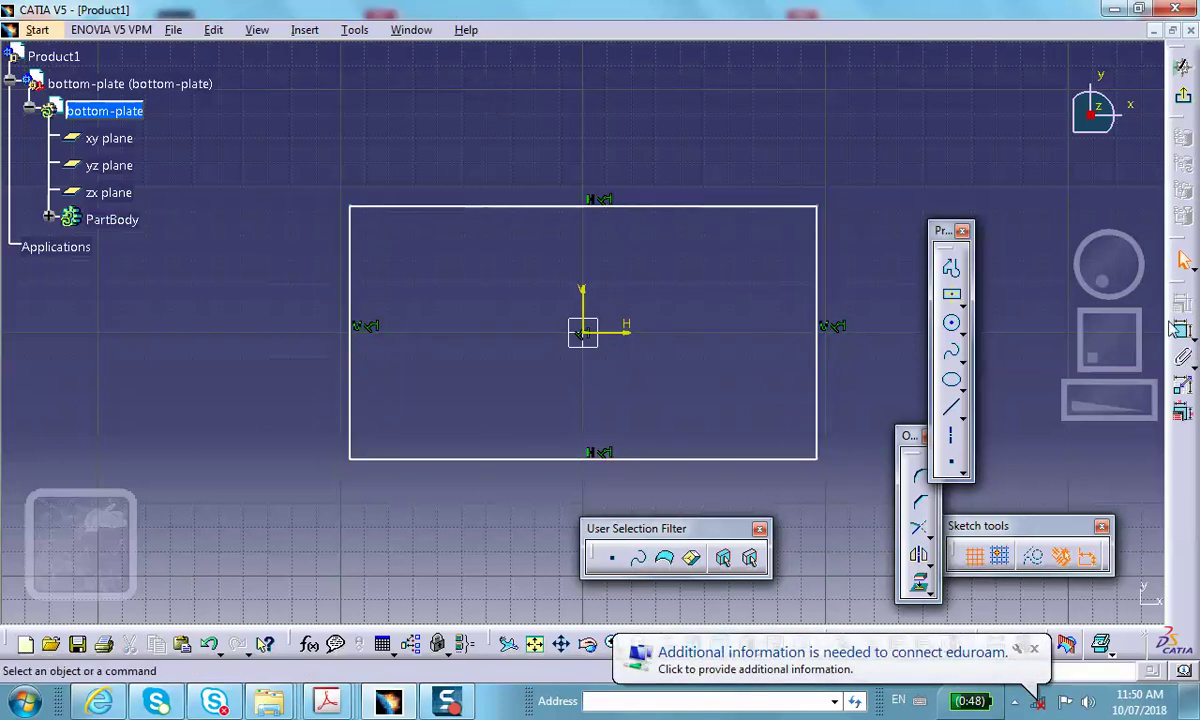
Step: Dimension the rectangle's upper horizontal edge and set its width to 2 in
{"action": "left_click", "coordinate": [1180, 330]}
{"action": "left_click", "coordinate": [610, 204]}
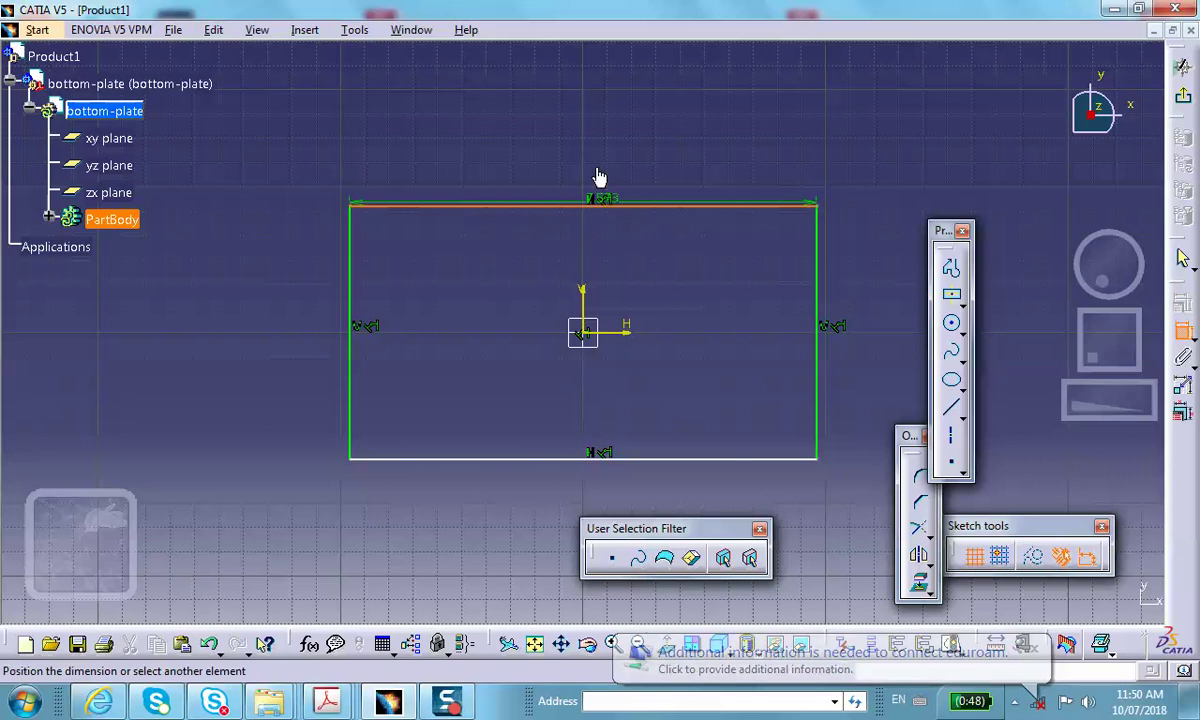
{"action": "left_click", "coordinate": [597, 155]}
{"action": "double_click", "coordinate": [596, 152]}
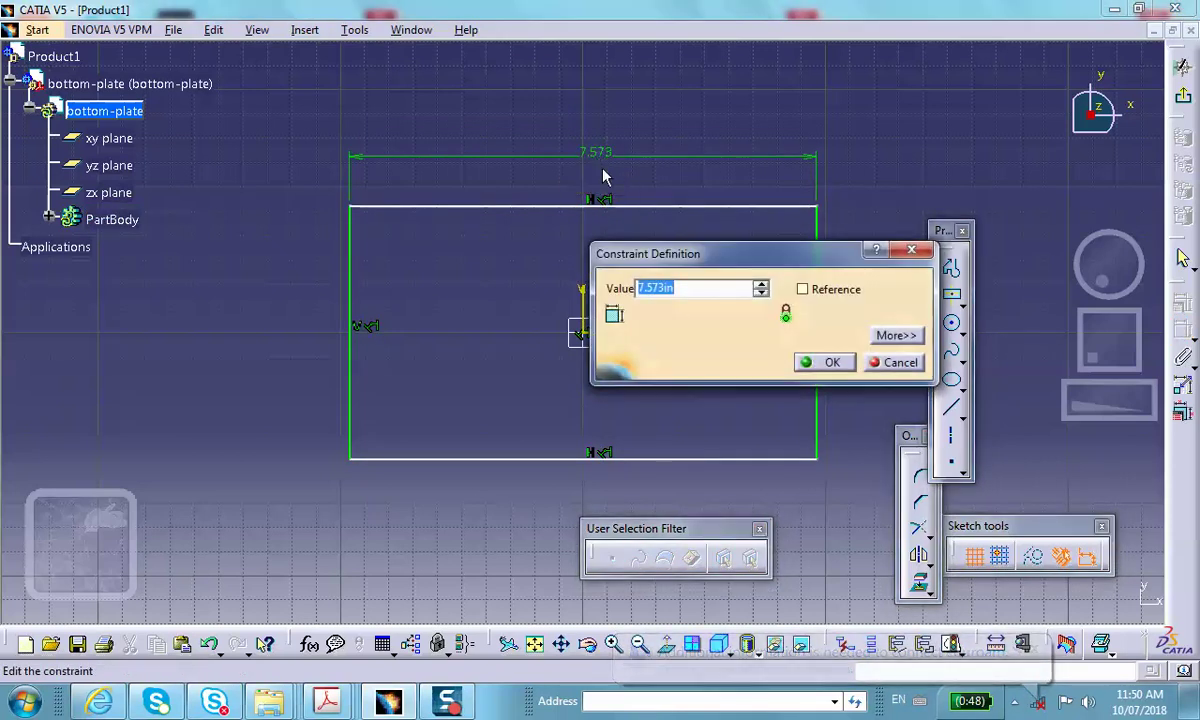
{"action": "type", "text": "2"}
{"action": "left_click", "coordinate": [818, 363]}
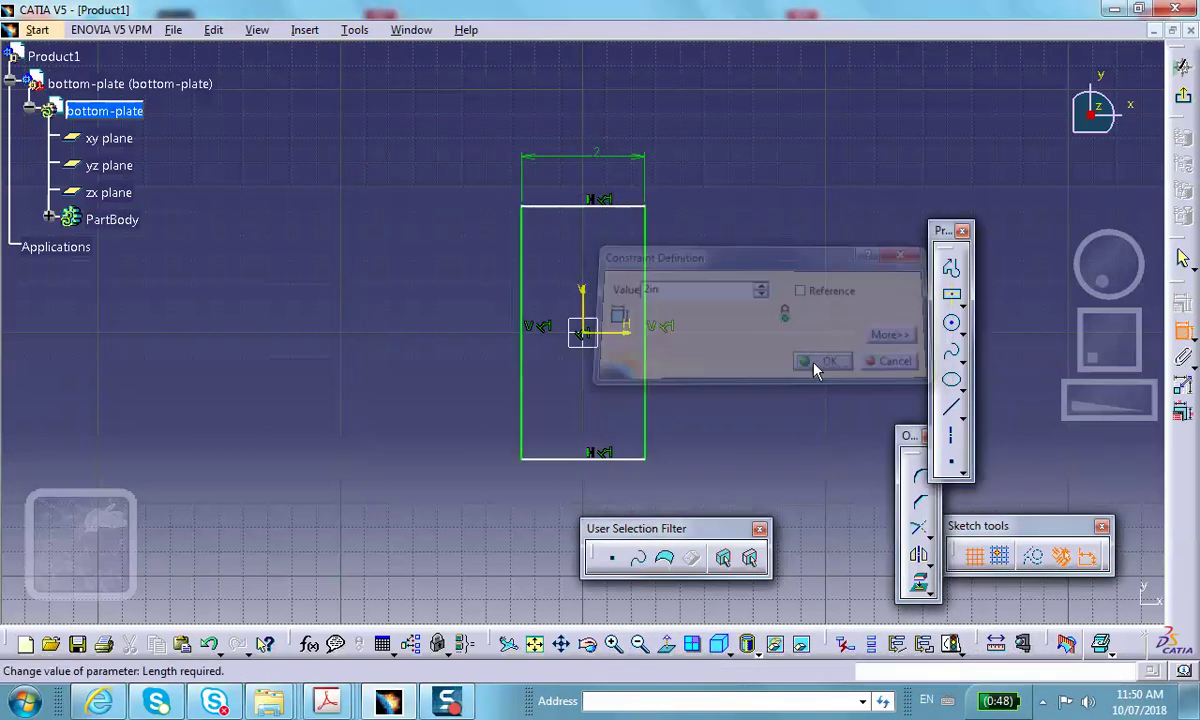
Step: Dimension the rectangle's vertical edge and set its height to 1 in
{"action": "left_click", "coordinate": [645, 262]}
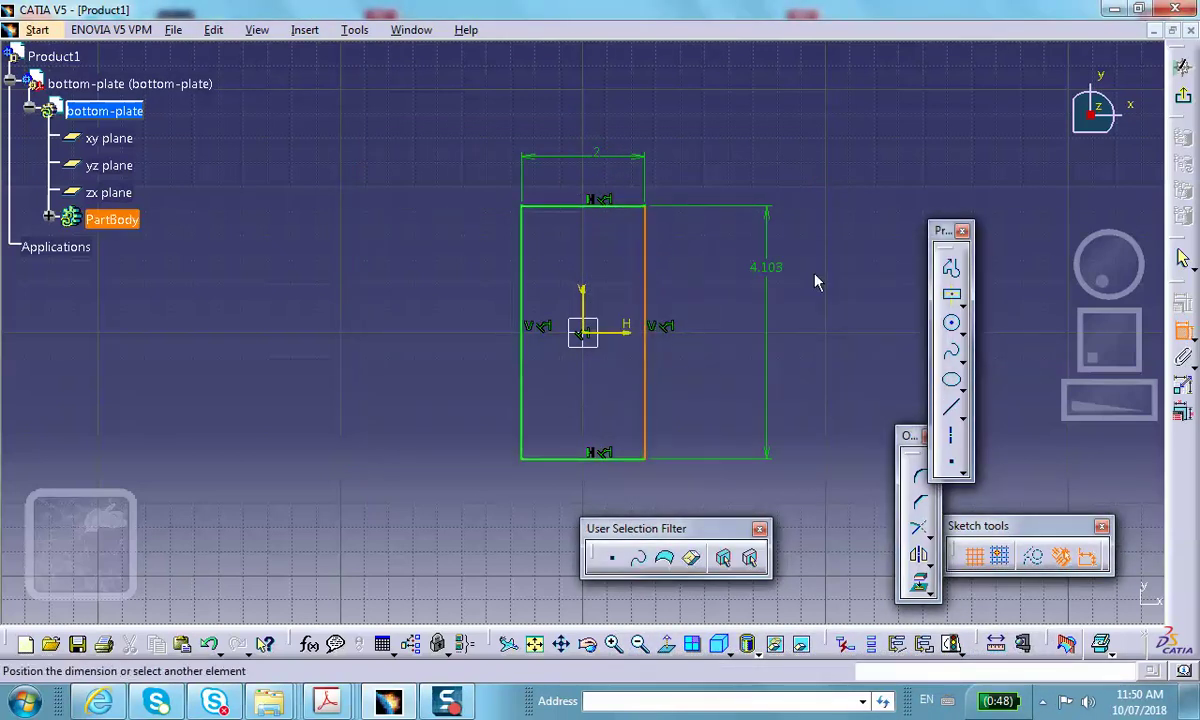
{"action": "left_click", "coordinate": [789, 302]}
{"action": "double_click", "coordinate": [789, 298]}
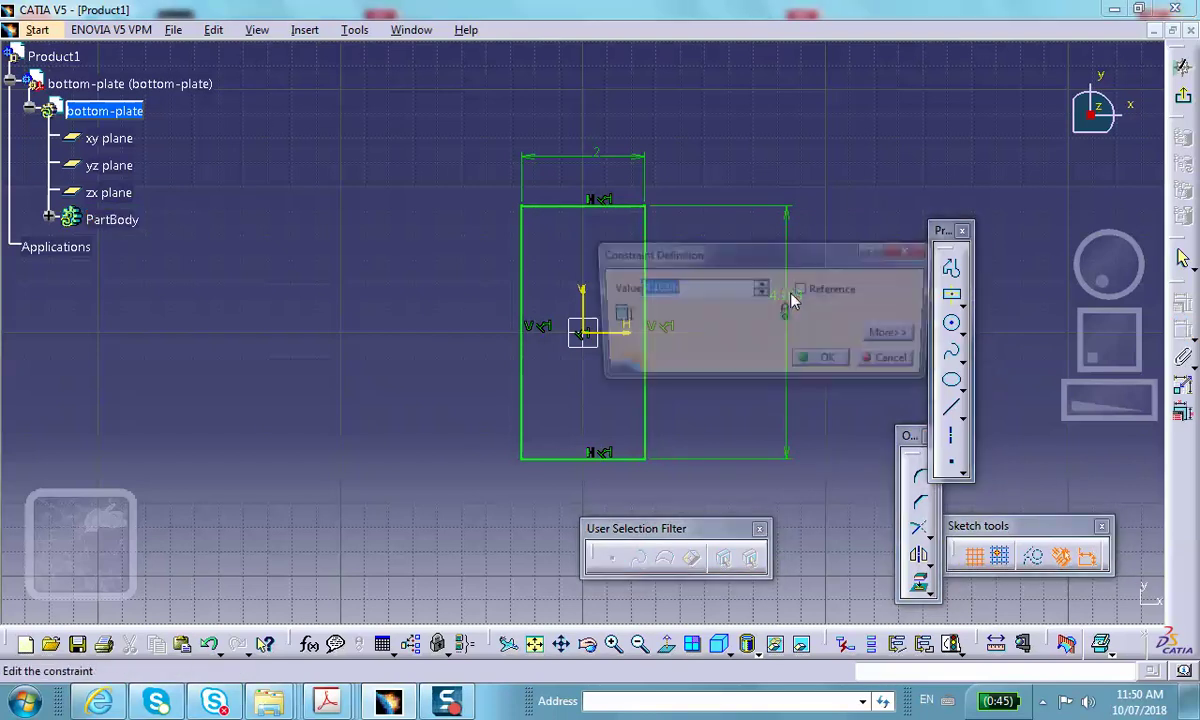
{"action": "type", "text": "1"}
{"action": "key", "text": "Return"}
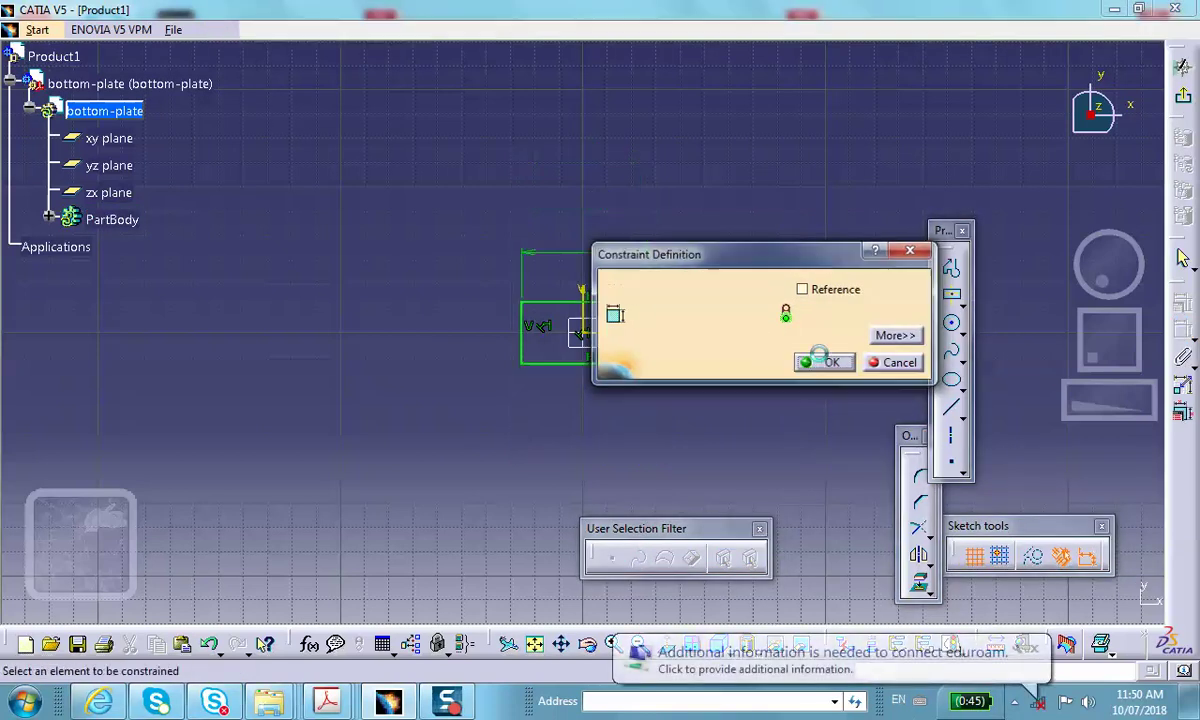
Step: Sketch a circle of about 0.118 in radius inside the rectangle, on the horizontal axis to the left of the origin
{"action": "mouse_move", "coordinate": [713, 393]}
{"action": "middle_mouse_down"}
{"action": "mouse_move", "coordinate": [678, 260]}
{"action": "mouse_move", "coordinate": [587, 241]}
{"action": "mouse_move", "coordinate": [646, 402]}
{"action": "middle_mouse_up"}
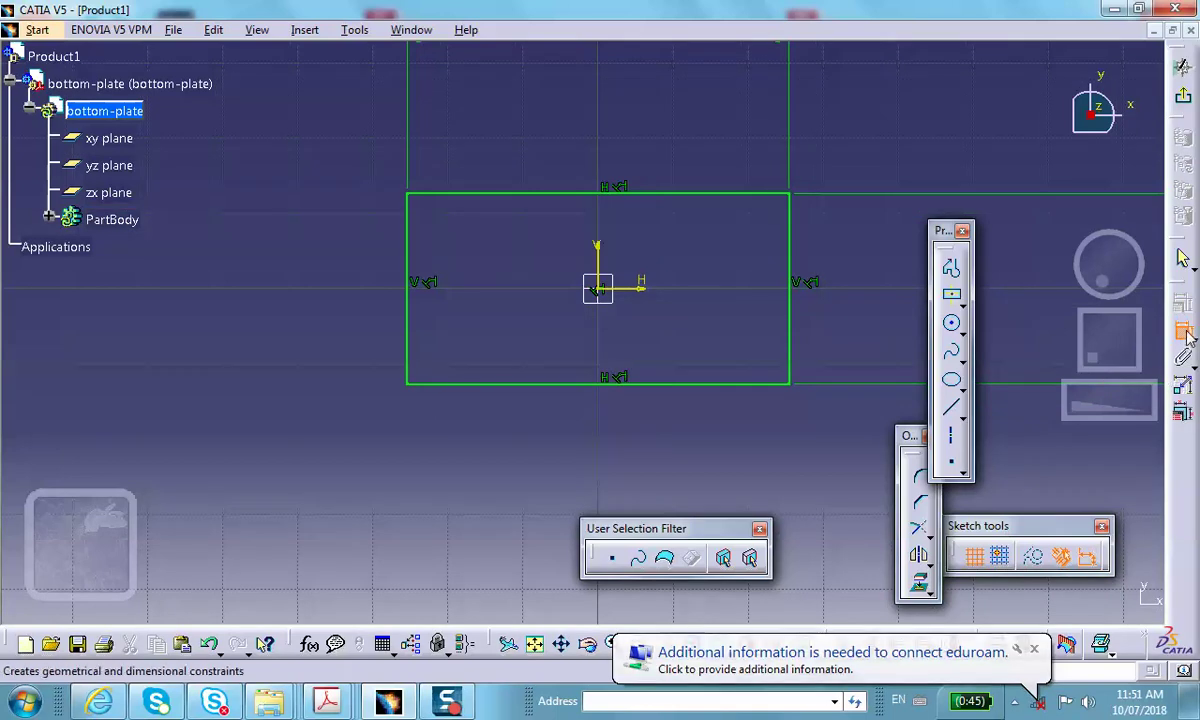
{"action": "left_click", "coordinate": [952, 324]}
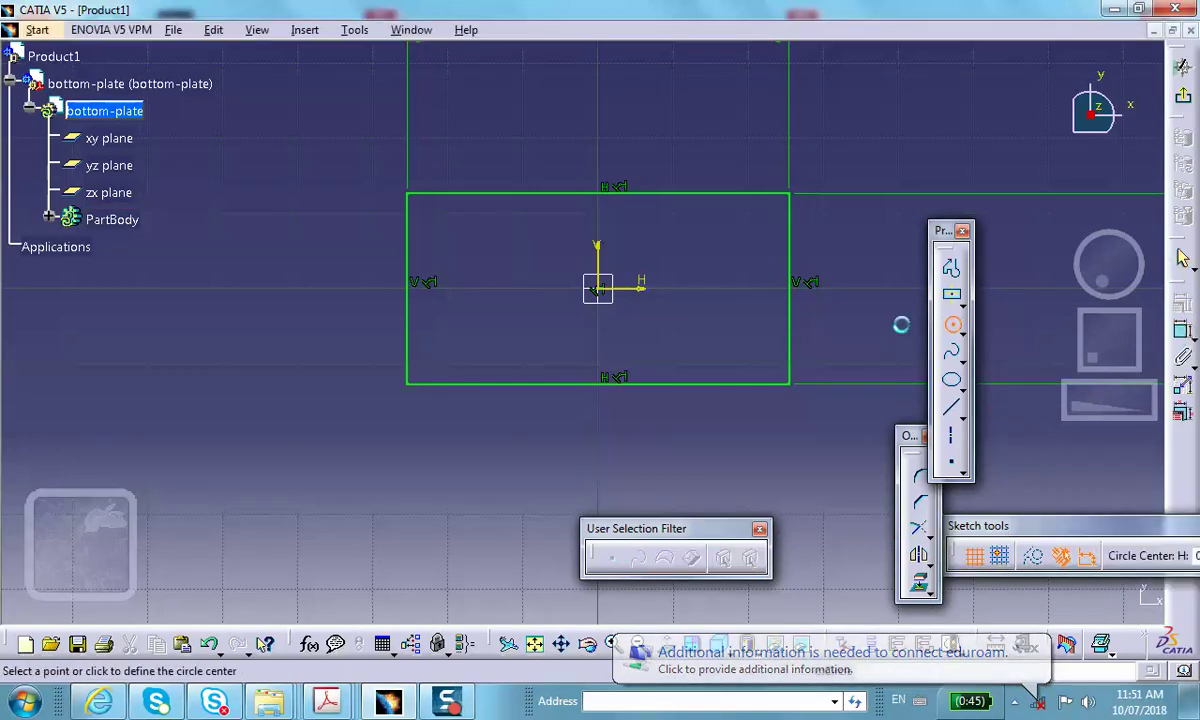
{"action": "left_click", "coordinate": [486, 283]}
{"action": "left_click", "coordinate": [505, 292]}
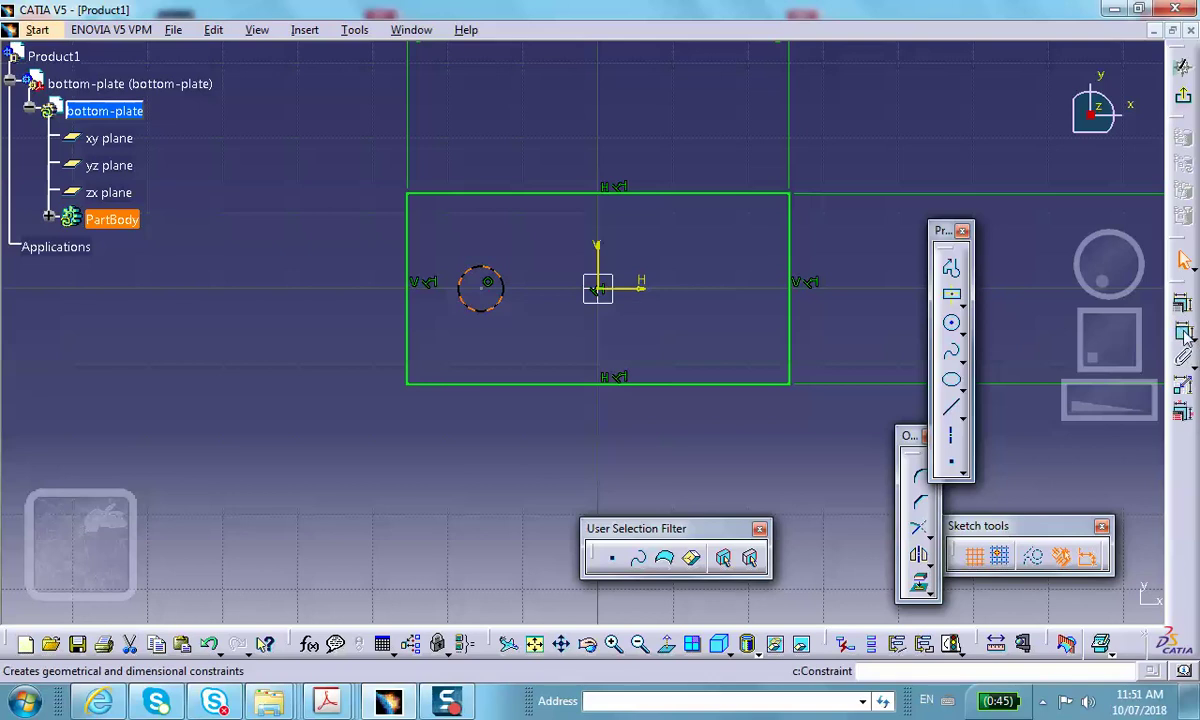
Step: Dimension the circle's radius and set it to 0.125 in
{"action": "left_click", "coordinate": [1183, 333]}
{"action": "left_click", "coordinate": [553, 252]}
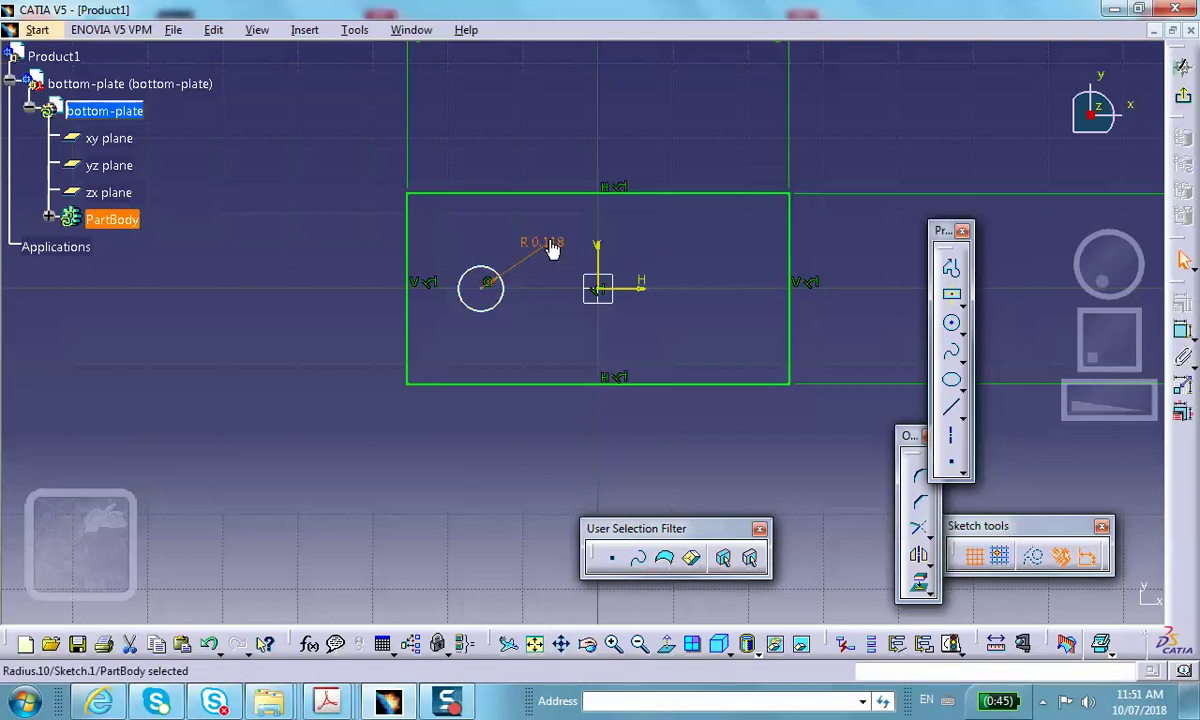
{"action": "double_click", "coordinate": [532, 246]}
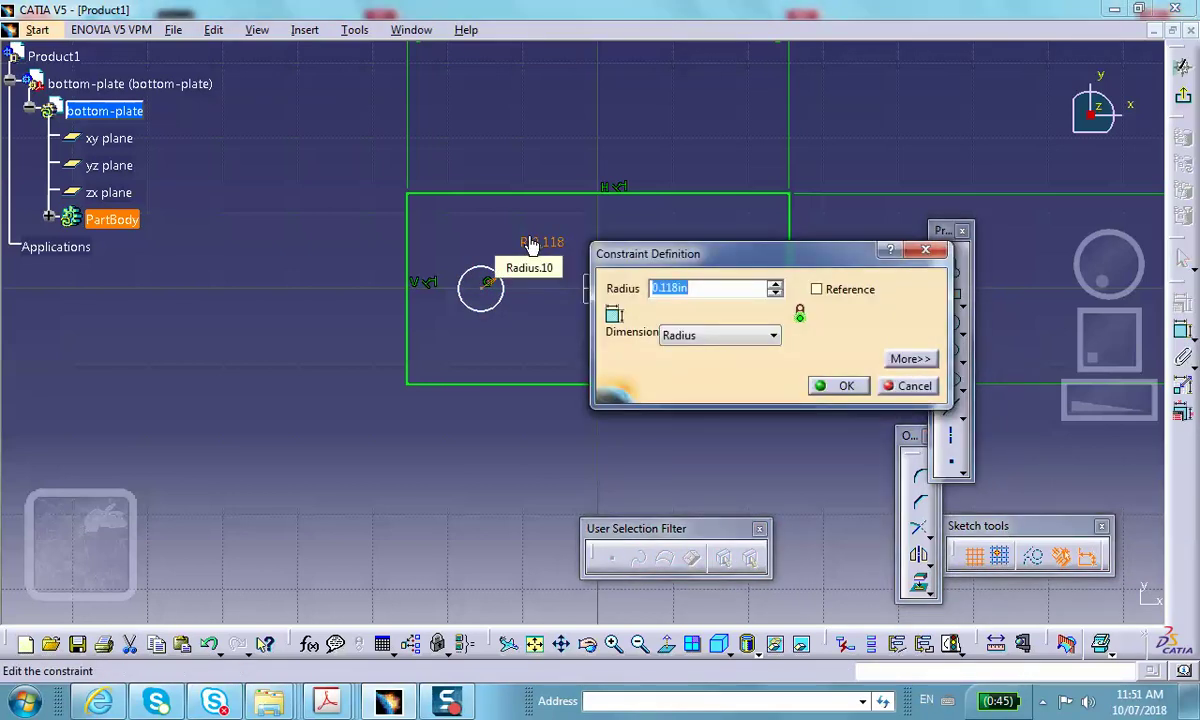
{"action": "type", "text": ".125"}
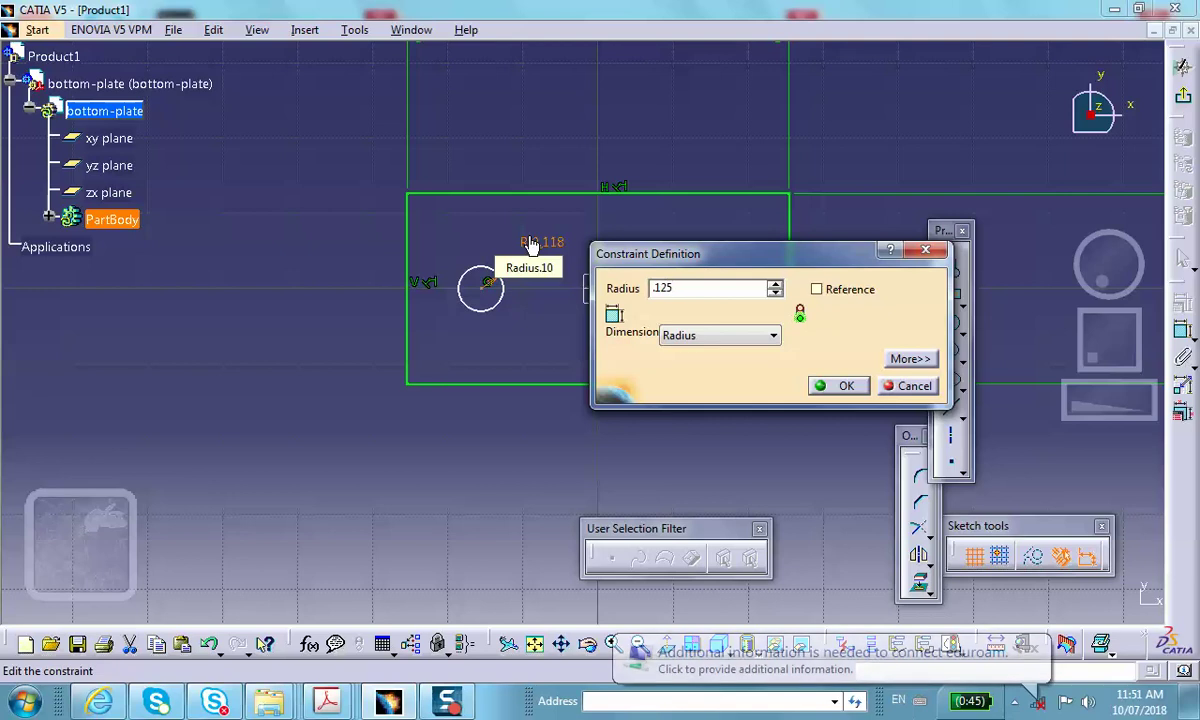
{"action": "key", "text": "Return"}
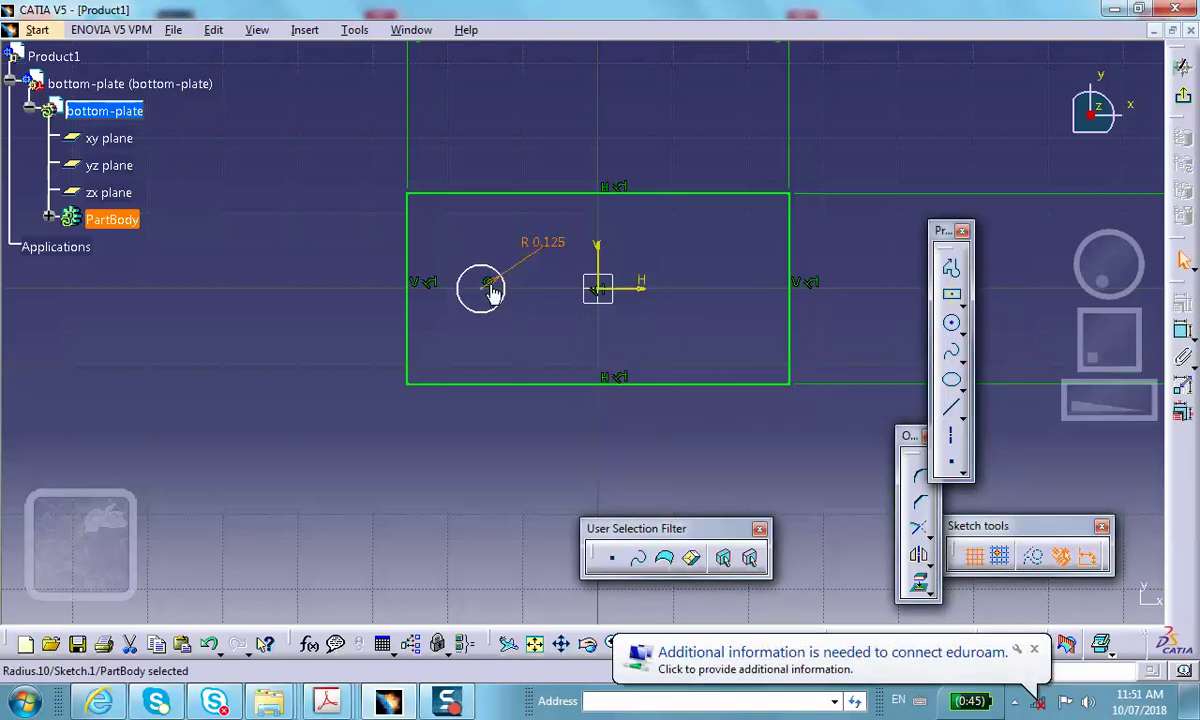
{"action": "left_click", "coordinate": [793, 396]}
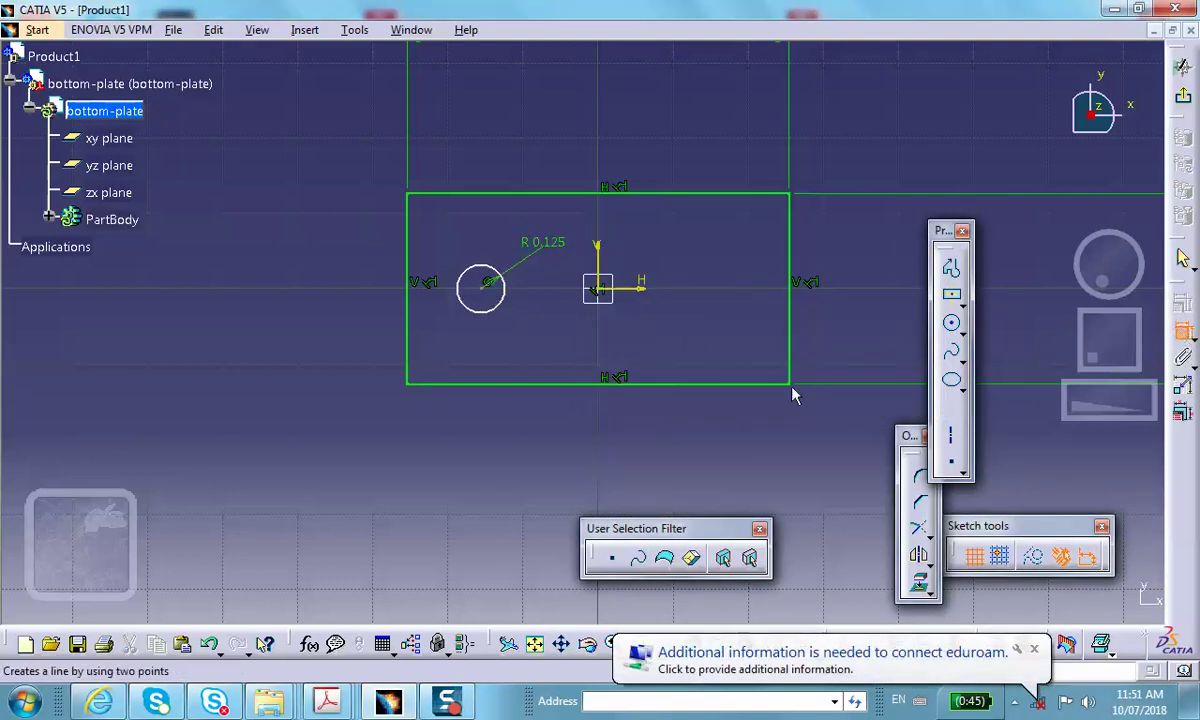
Step: Dimension the distance from the circle's center to the rectangle's left edge and set it to 0.5 in
{"action": "left_click", "coordinate": [487, 284]}
{"action": "left_click", "coordinate": [411, 300]}
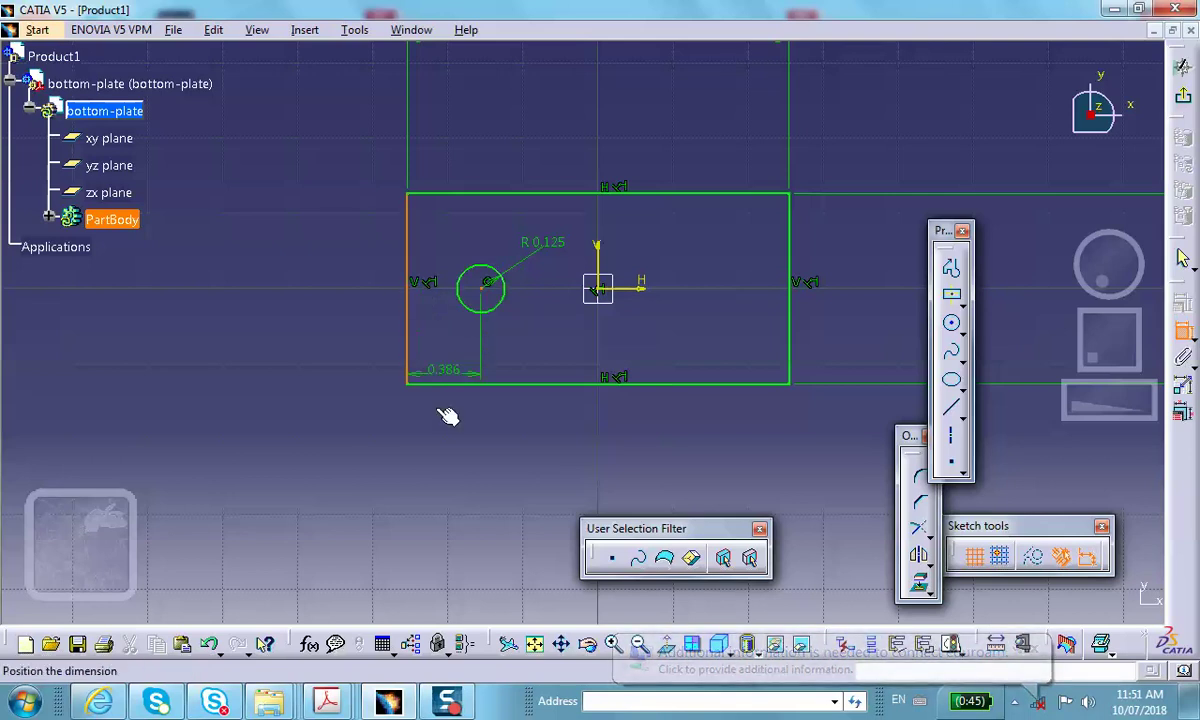
{"action": "left_click", "coordinate": [437, 428]}
{"action": "double_click", "coordinate": [439, 422]}
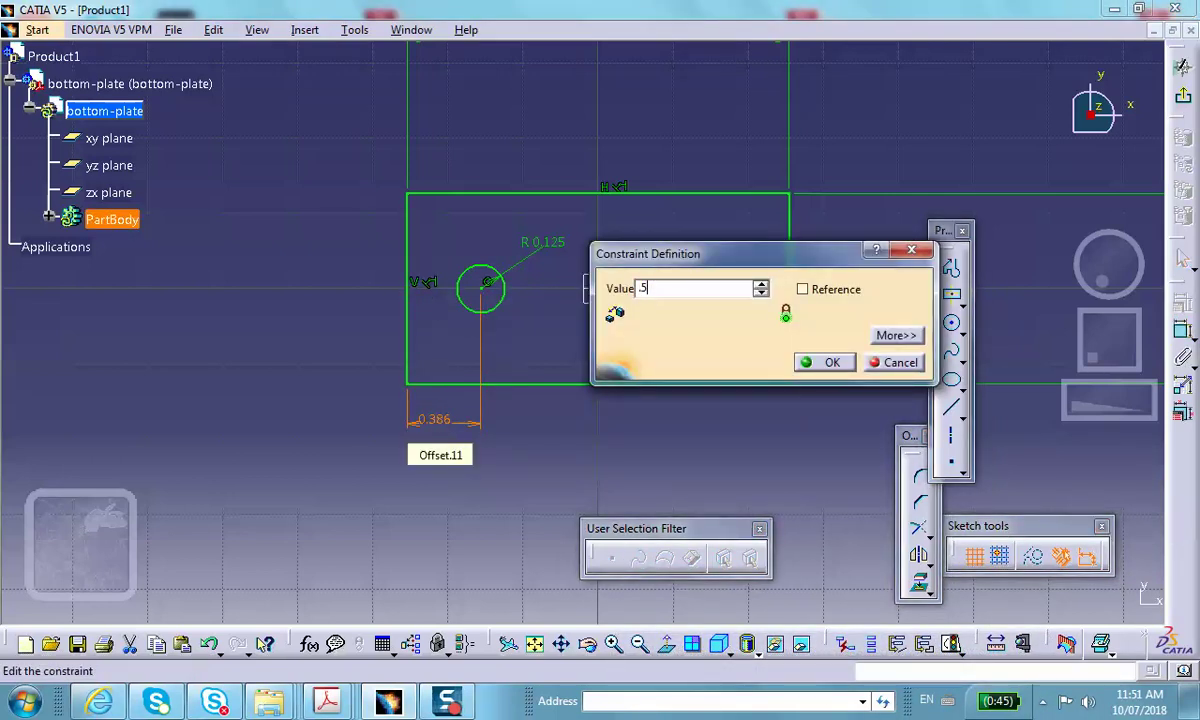
{"action": "left_click", "coordinate": [831, 363]}
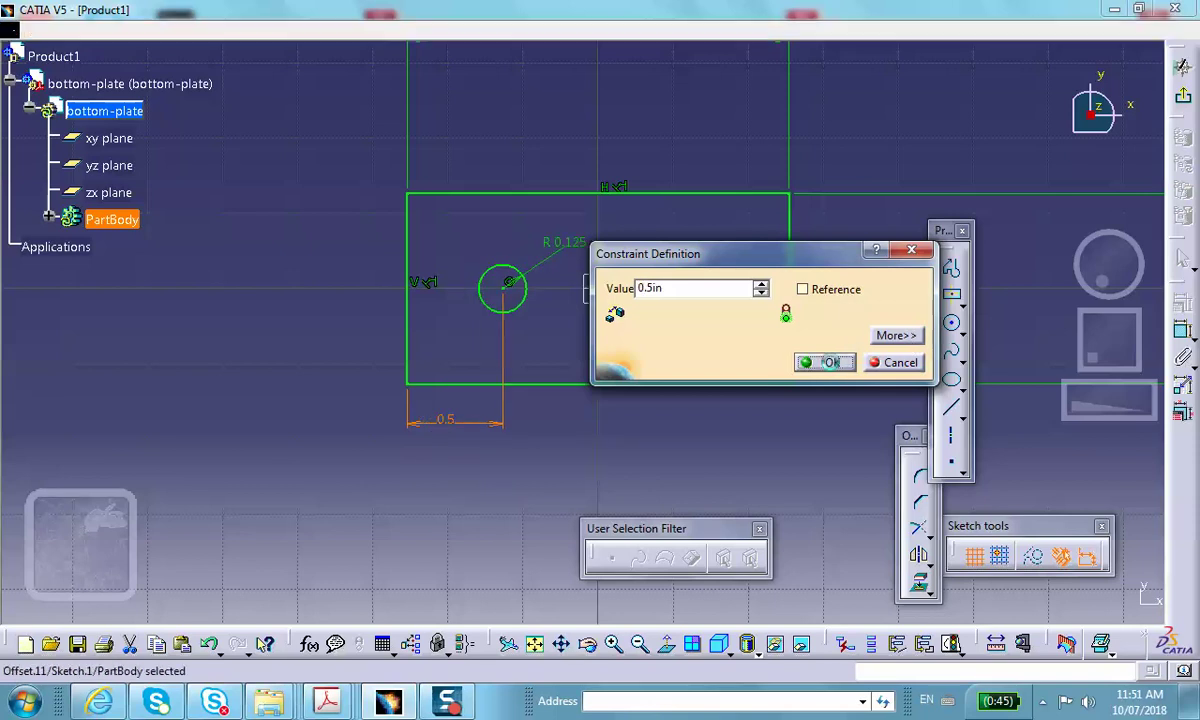
Step: Exit the sketch and extrude the profile with the hole as a pad 0.15 in long
{"action": "left_click", "coordinate": [774, 645]}
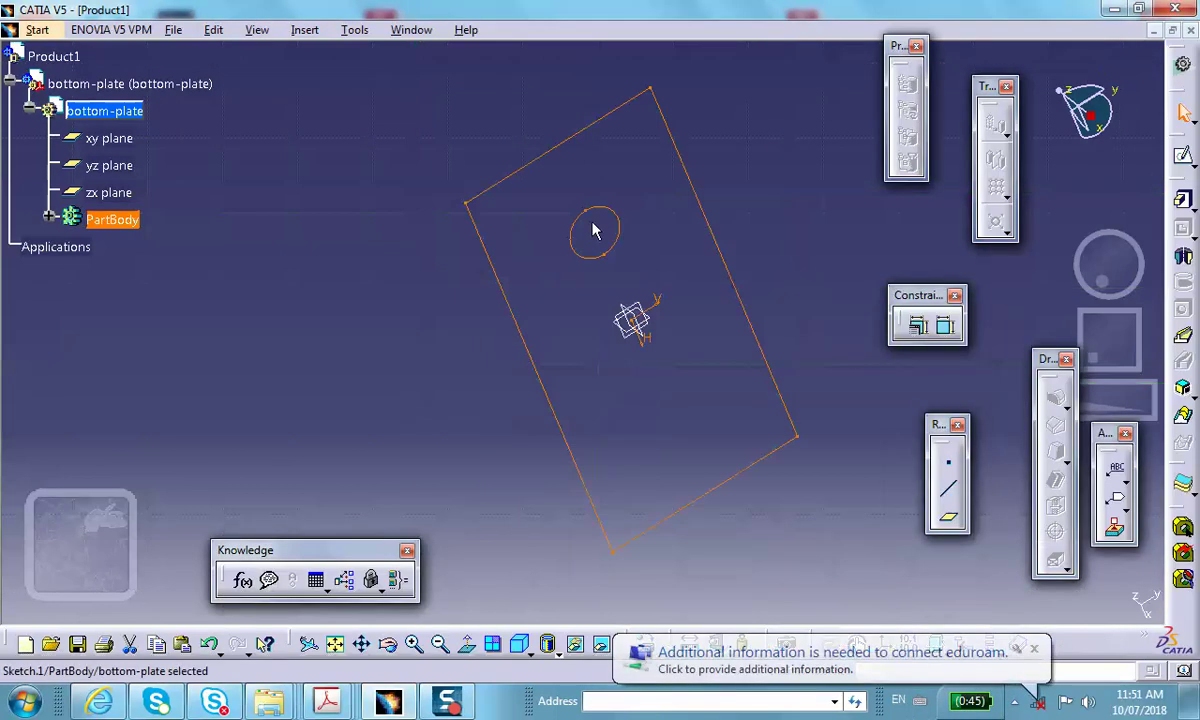
{"action": "left_click", "coordinate": [1190, 203]}
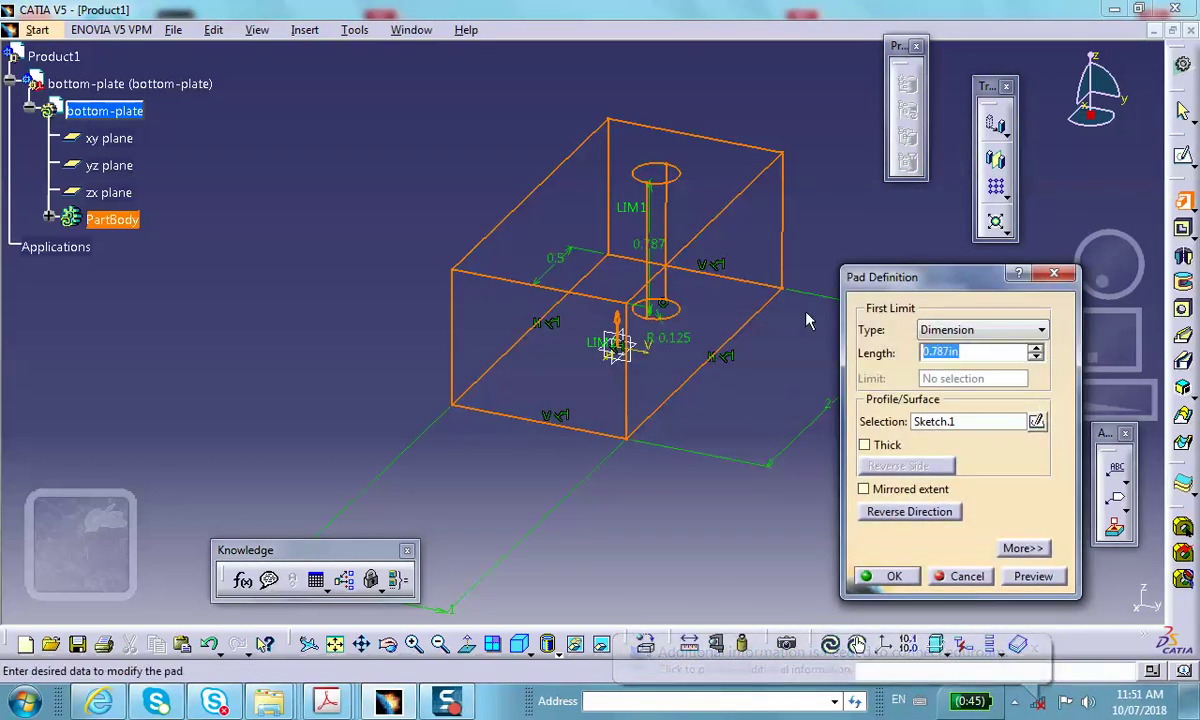
{"action": "key", "text": "BackSpace"}
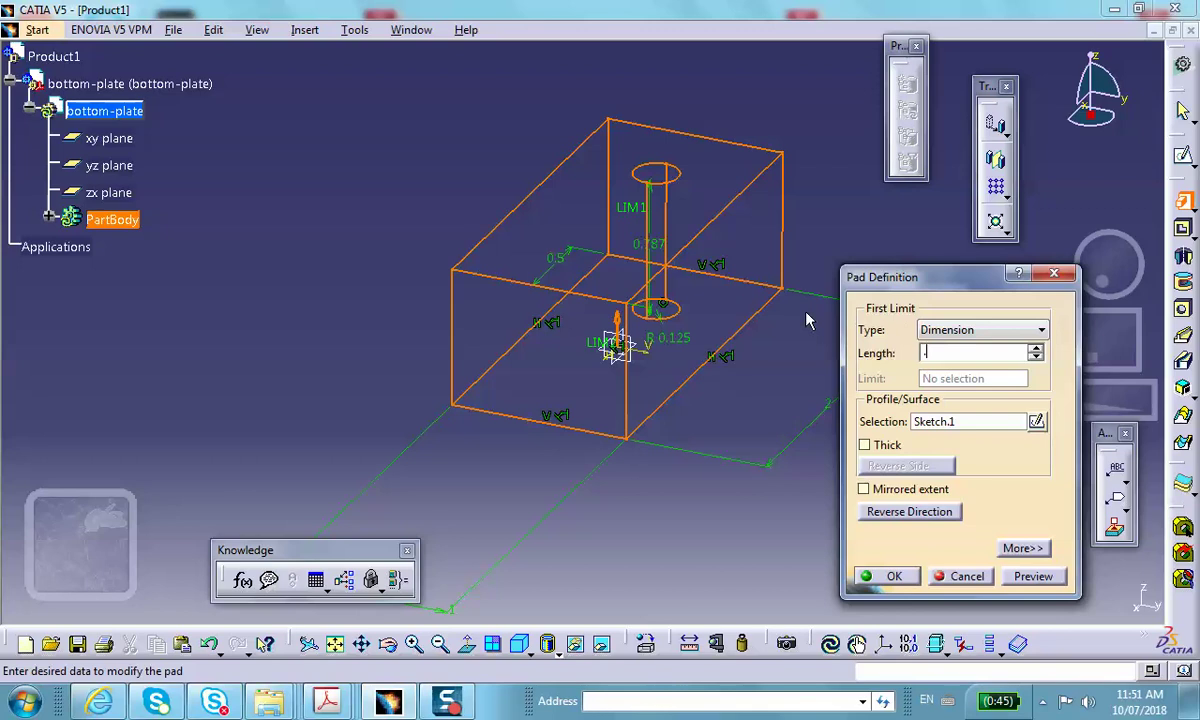
{"action": "left_click", "coordinate": [1035, 580]}
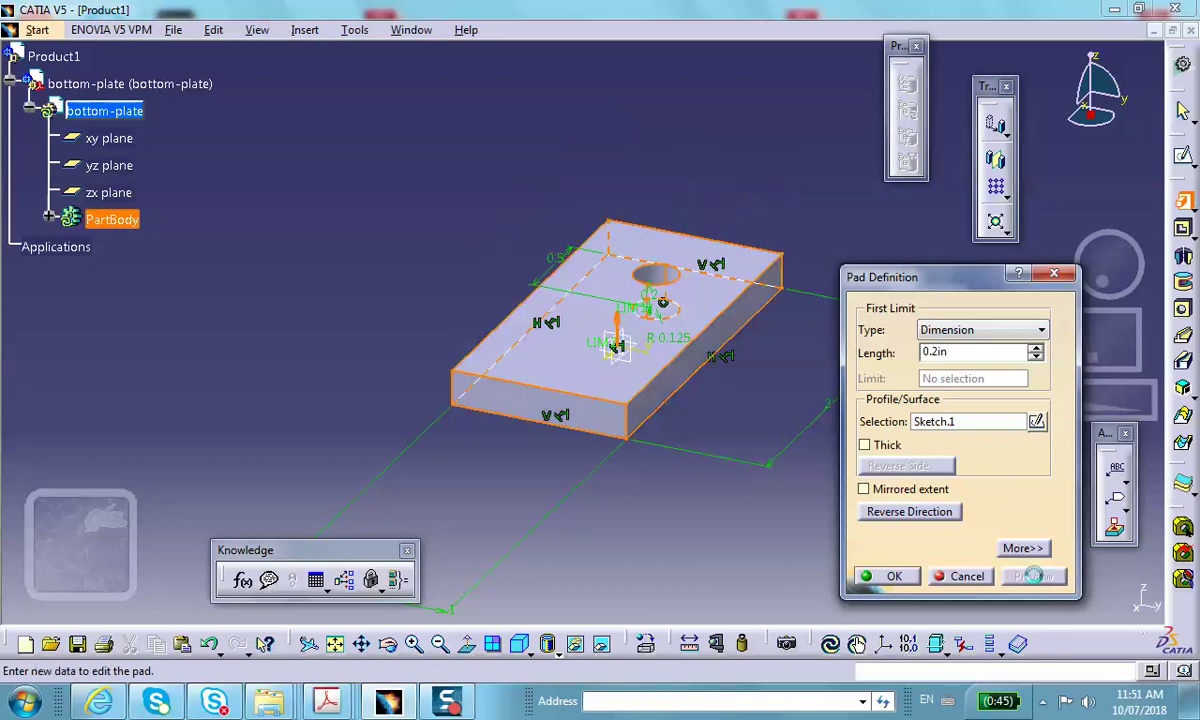
{"action": "double_click", "coordinate": [935, 352]}
{"action": "type", "text": ".15"}
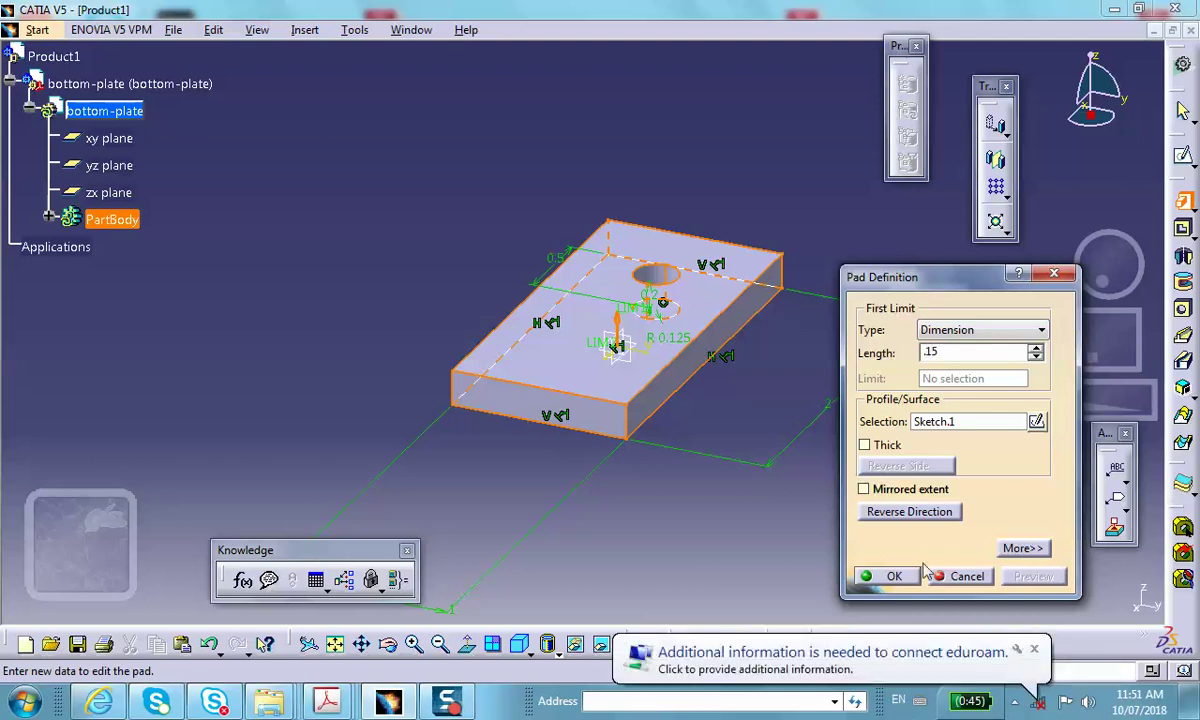
{"action": "left_click", "coordinate": [895, 576]}
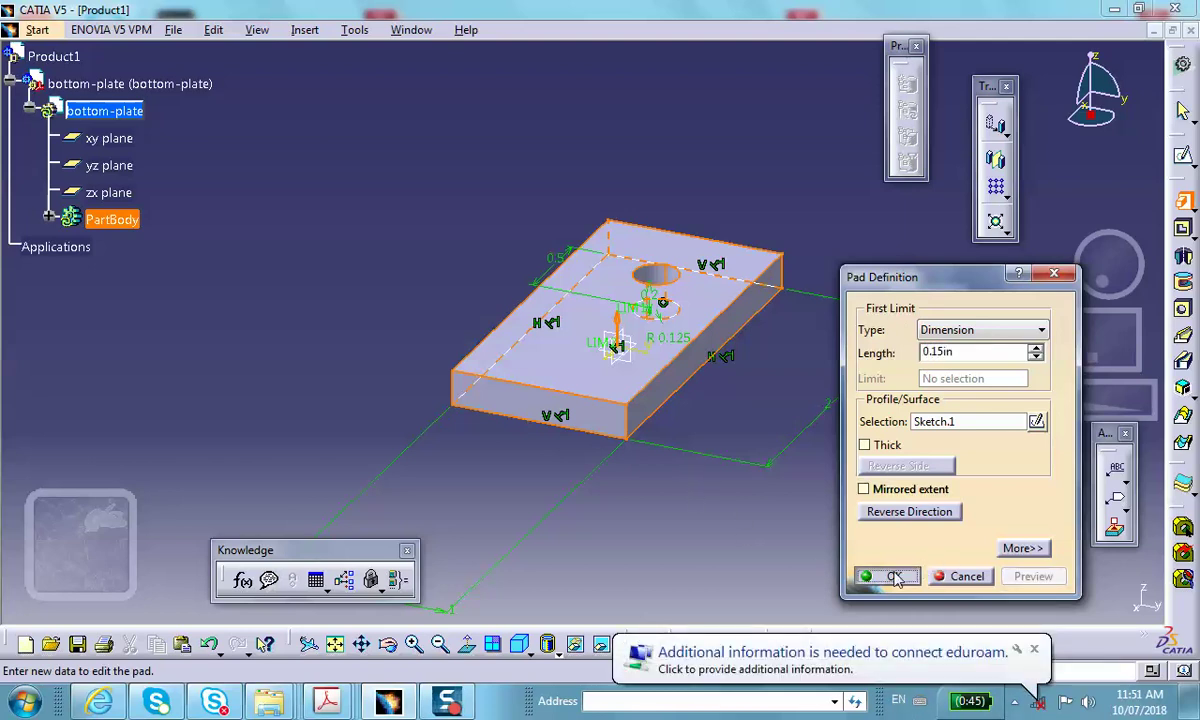
Step: Edit the bottom plate's pad and set its length to 0.1 in
{"action": "middle_click_drag", "start_coordinate": [400, 342], "coordinate": [280, 298]}
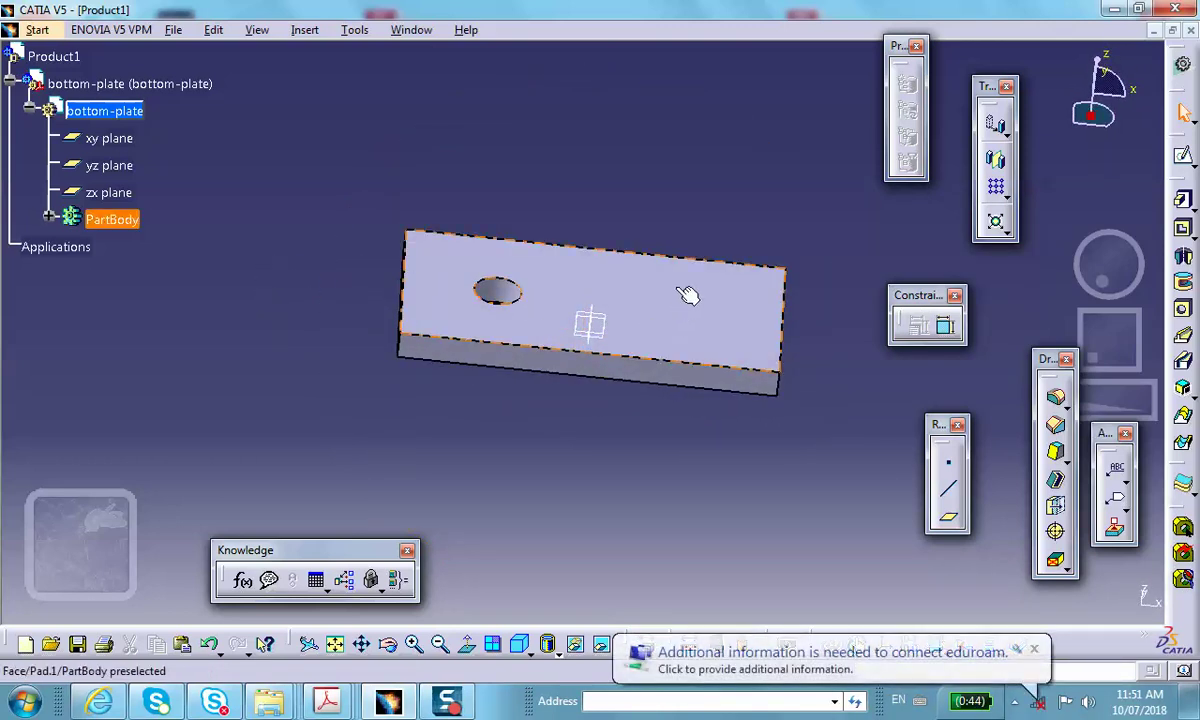
{"action": "double_click", "coordinate": [693, 325]}
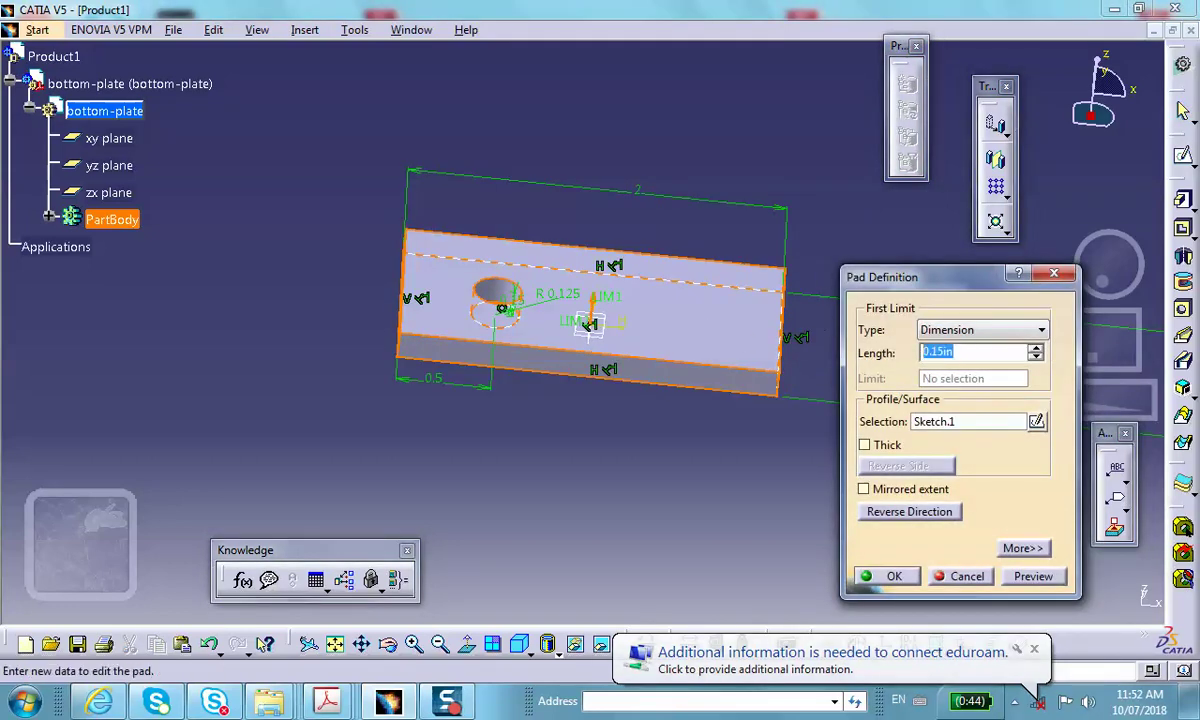
{"action": "type", "text": ".1"}
{"action": "left_click", "coordinate": [905, 574]}
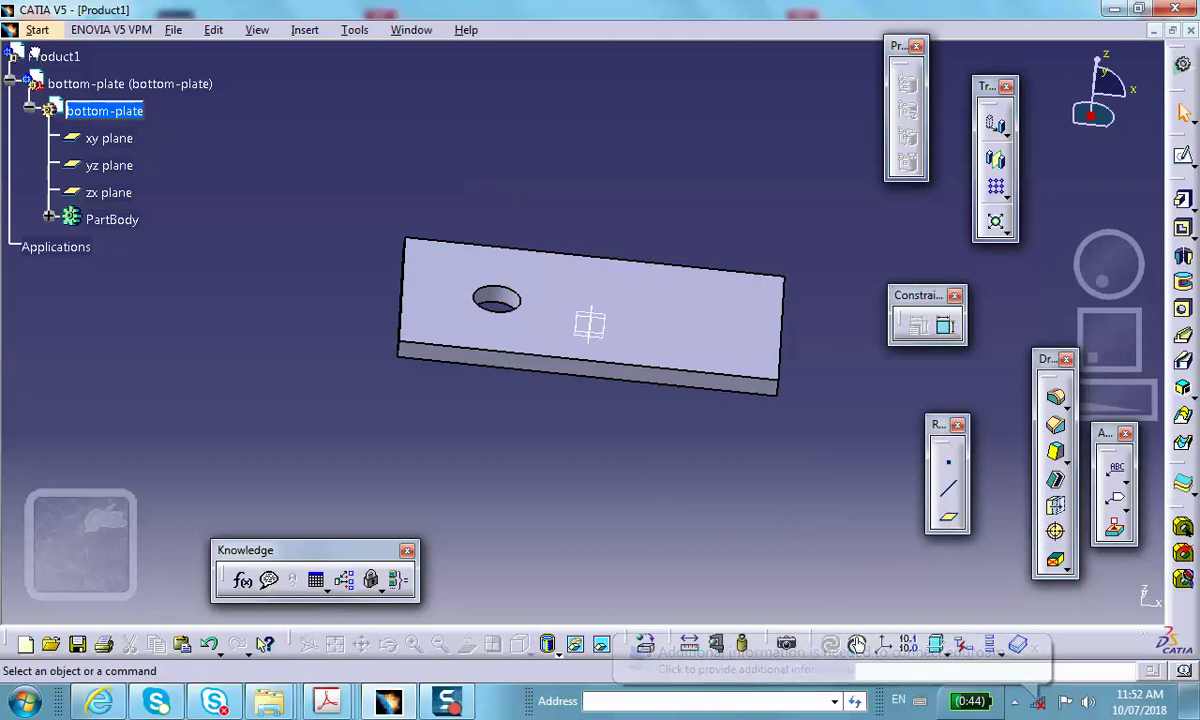
Step: Activate Product1 and insert a new part into it, using the assembly's origin as the part origin
{"action": "double_click", "coordinate": [40, 56]}
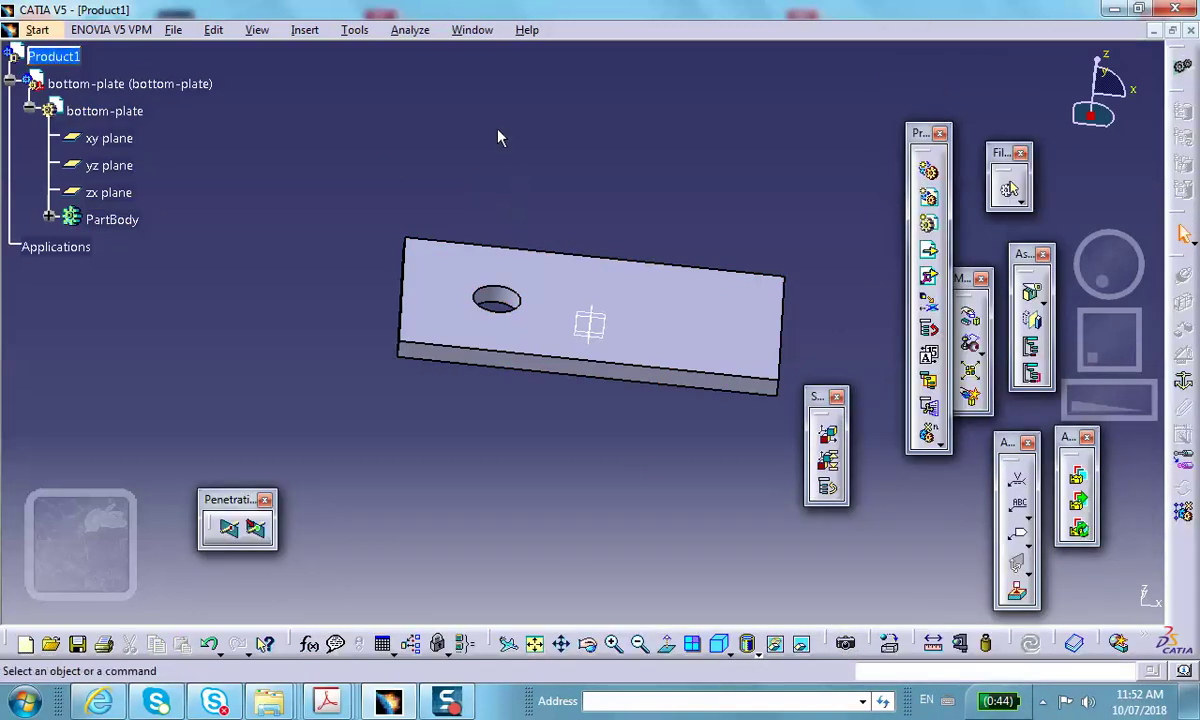
{"action": "left_click", "coordinate": [305, 30]}
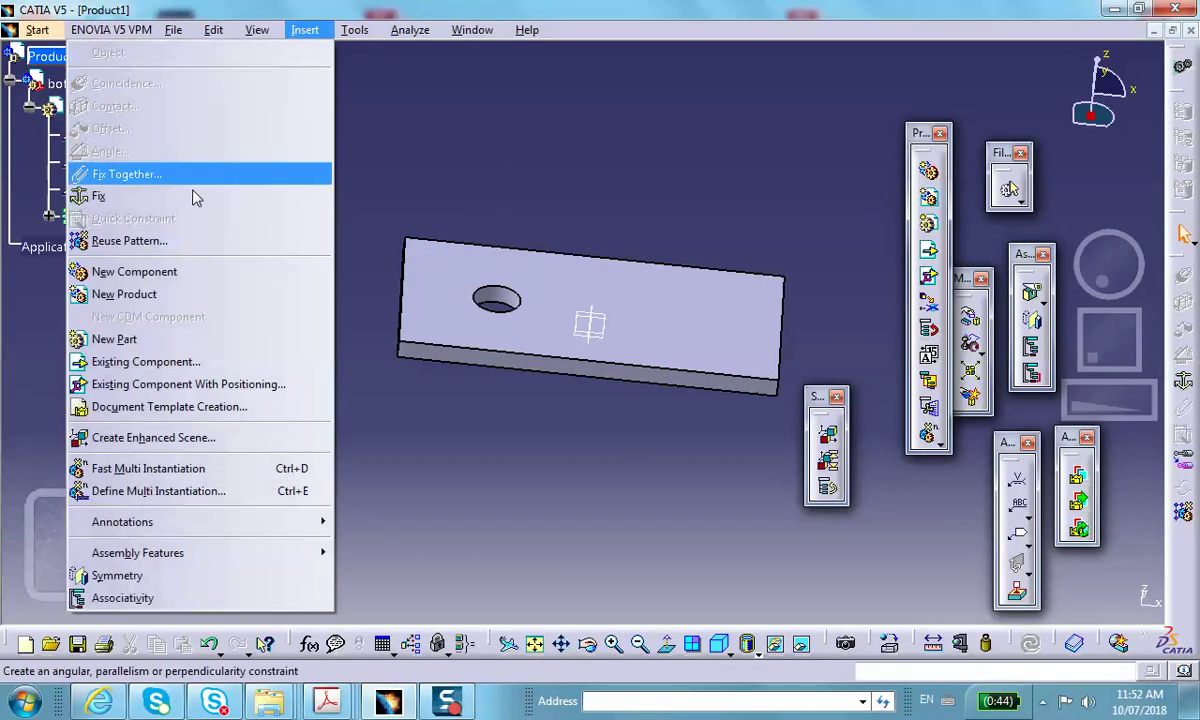
{"action": "left_click", "coordinate": [75, 320]}
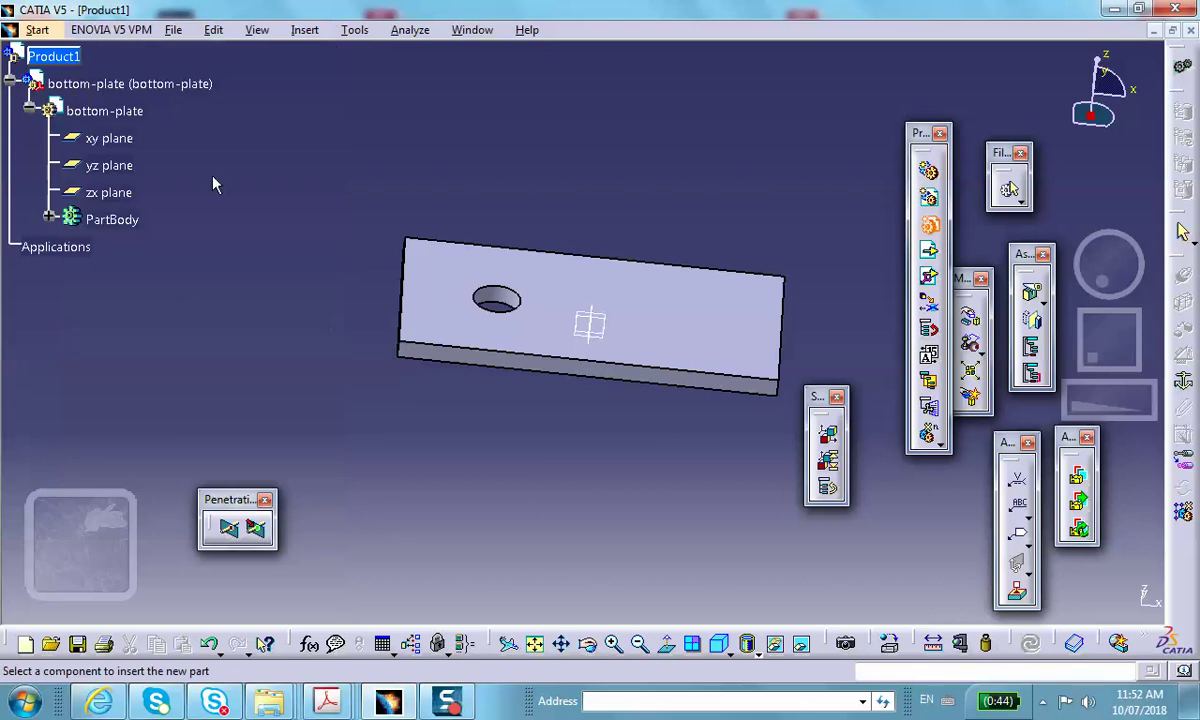
{"action": "left_click", "coordinate": [50, 56]}
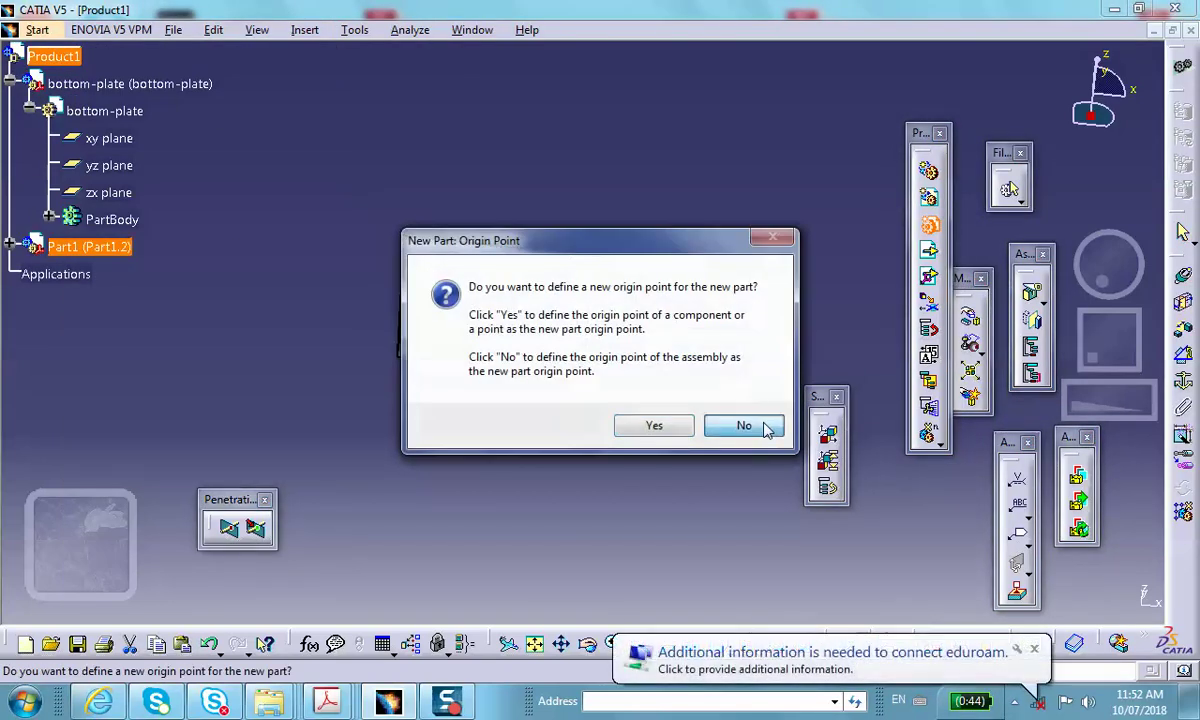
{"action": "left_click", "coordinate": [744, 426]}
Step: Set both the instance name and the part number of the new part to top-plate
{"action": "left_click", "coordinate": [10, 246]}
{"action": "right_click", "coordinate": [80, 249]}
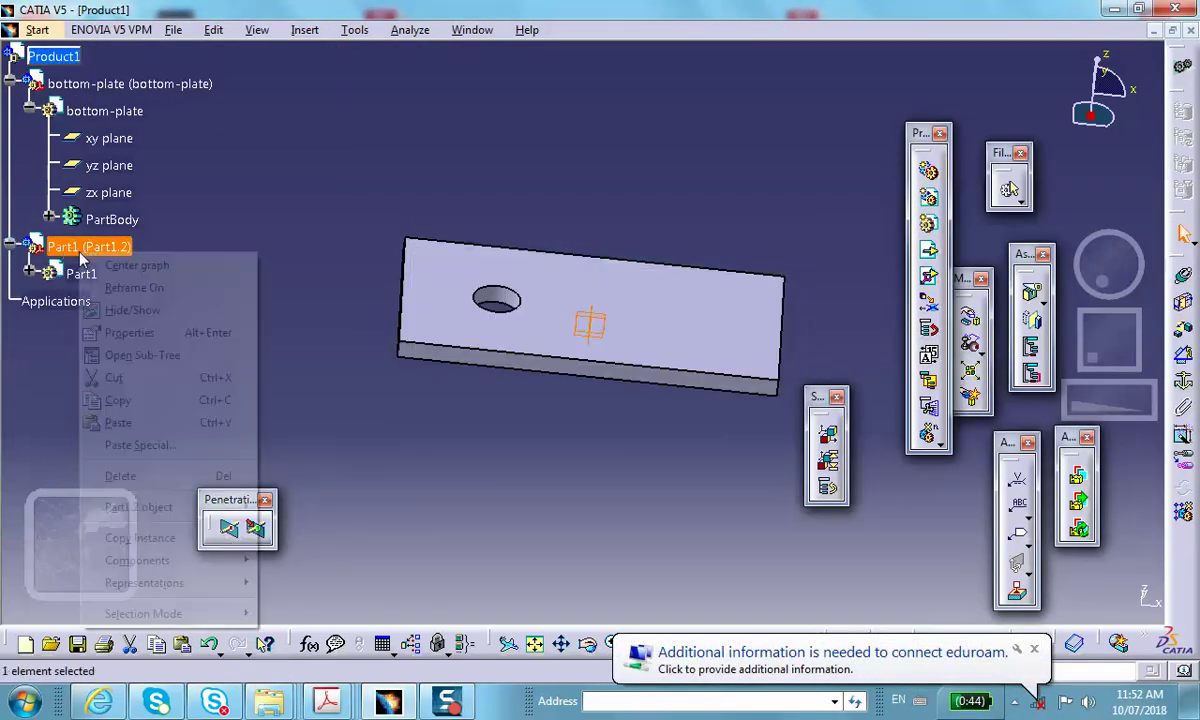
{"action": "left_click", "coordinate": [125, 332]}
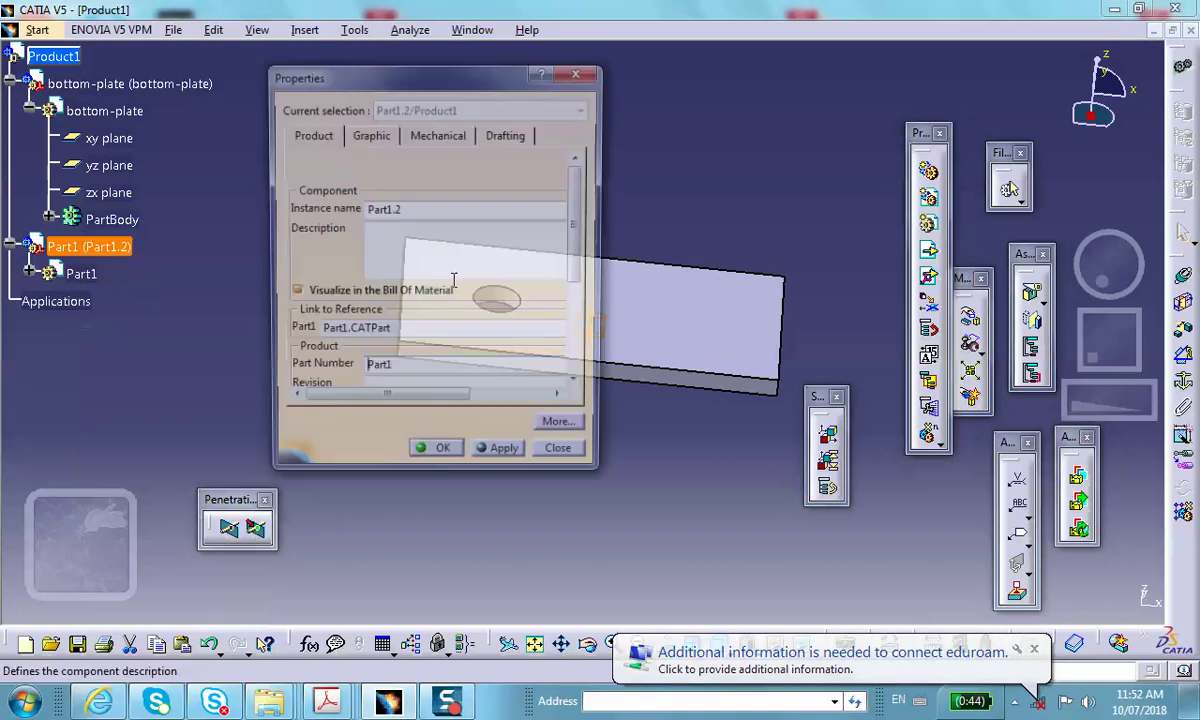
{"action": "left_click_drag", "start_coordinate": [416, 208], "coordinate": [310, 192]}
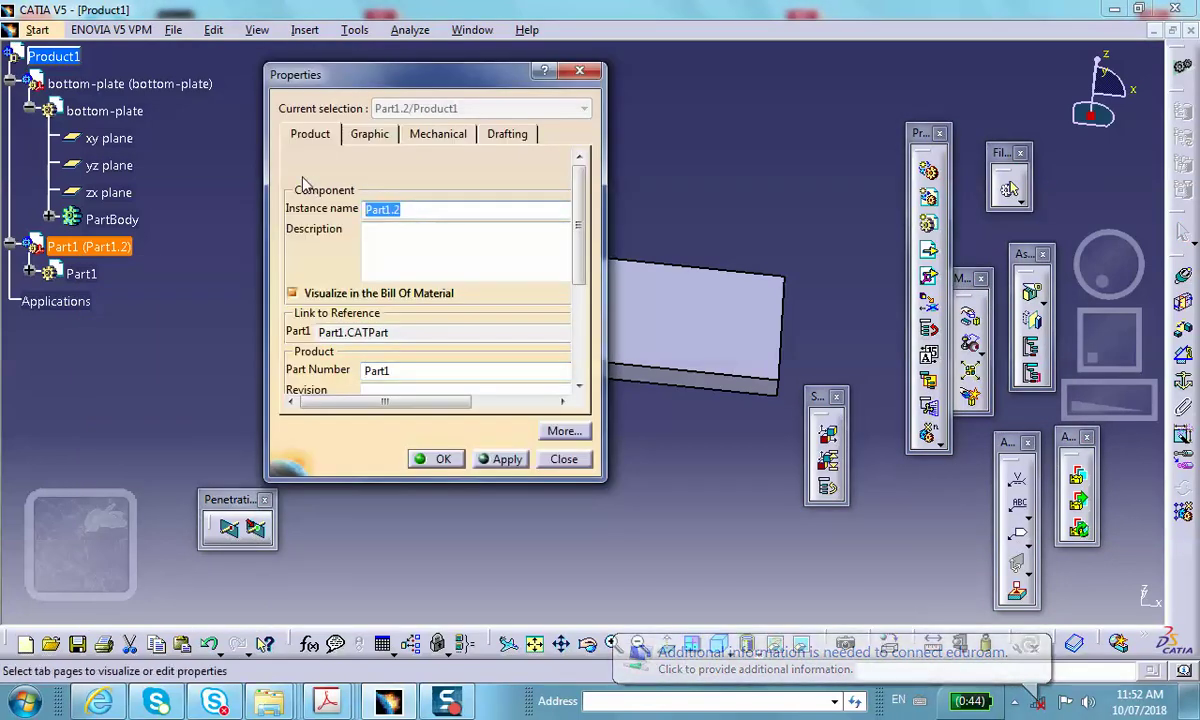
{"action": "type", "text": "top-pl"}
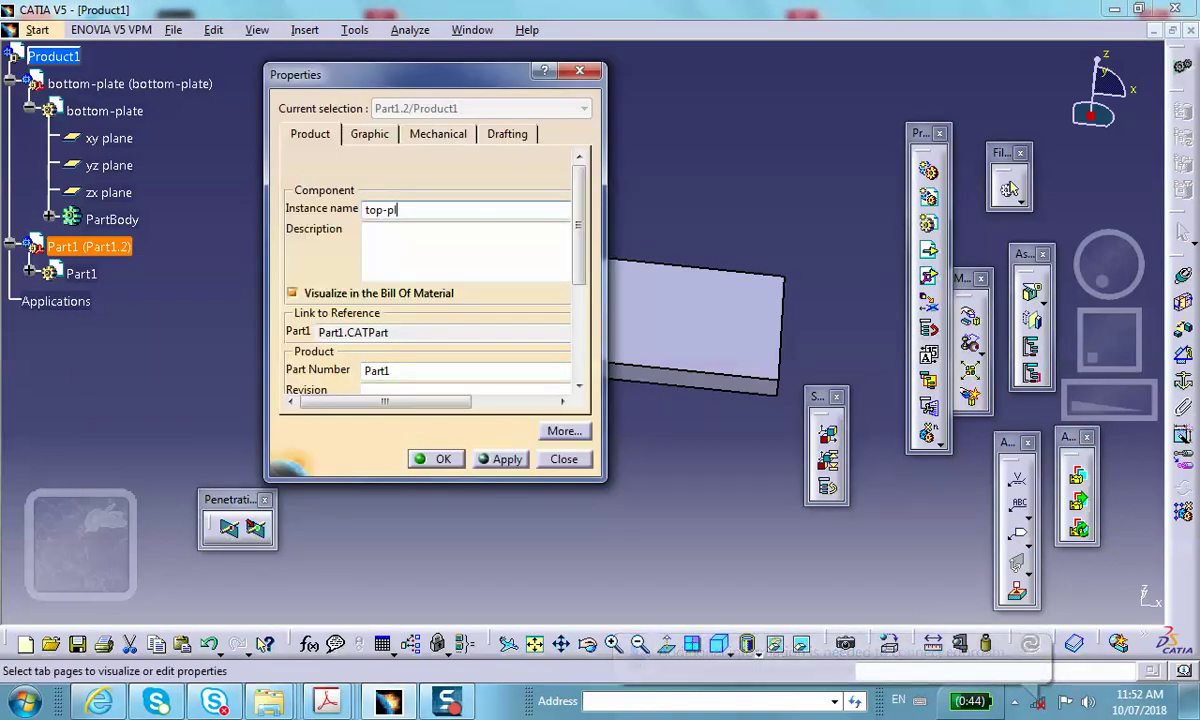
{"action": "type", "text": "ate"}
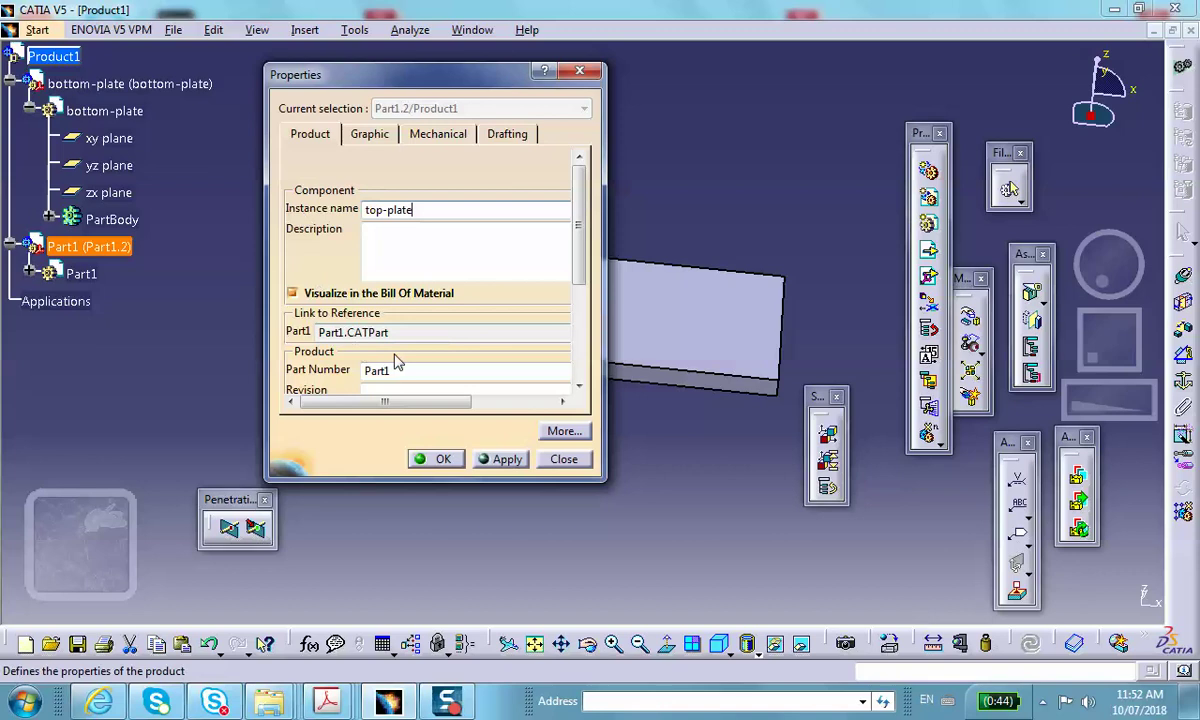
{"action": "left_click_drag", "start_coordinate": [397, 372], "coordinate": [352, 357]}
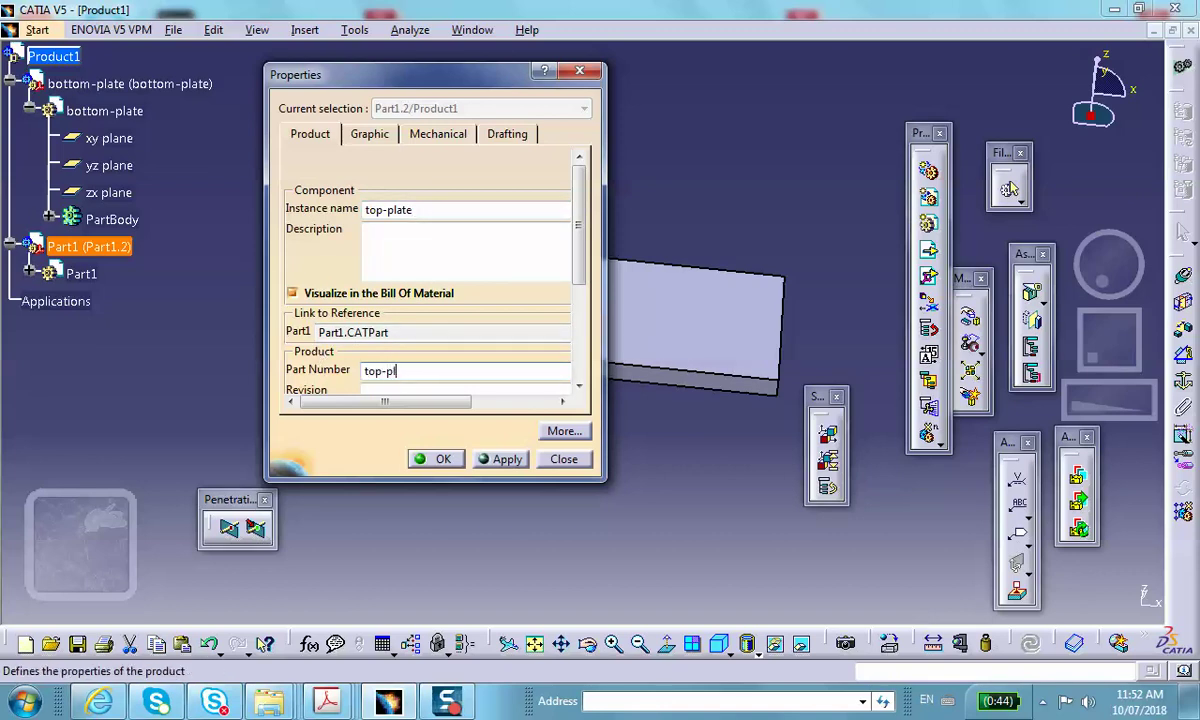
{"action": "type", "text": "top-plate"}
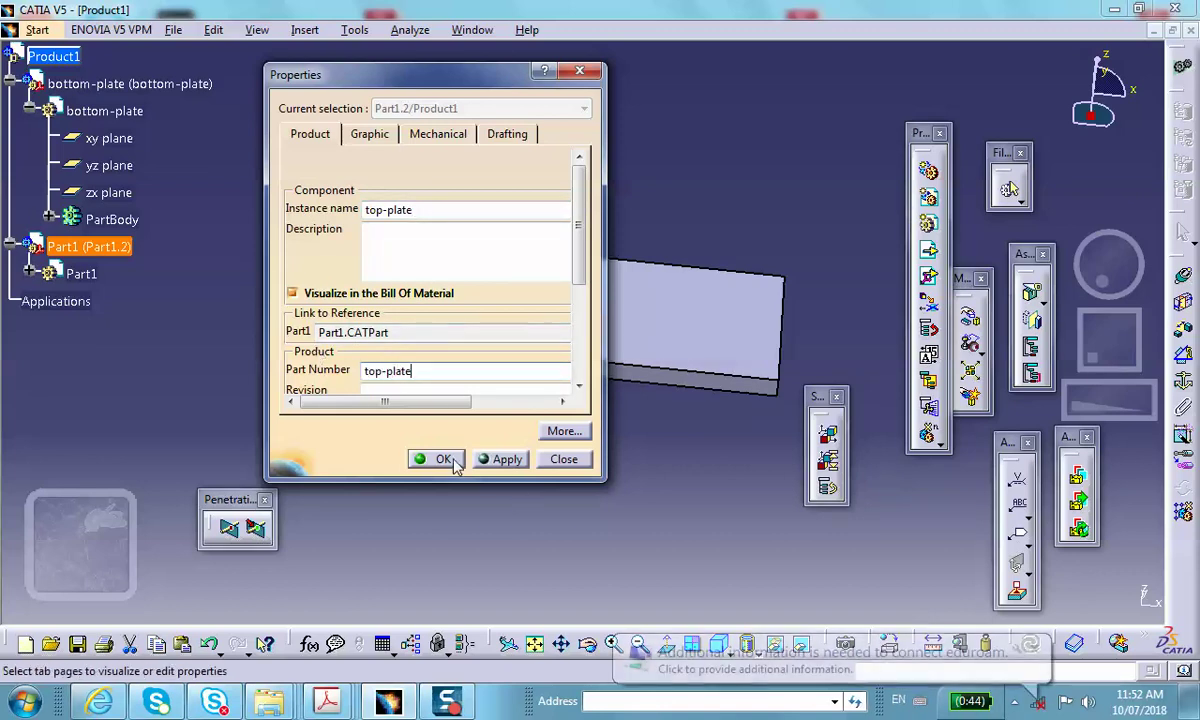
{"action": "left_click", "coordinate": [432, 460]}
Step: Activate the top-plate part for editing and start a sketch on the bottom plate's upper face
{"action": "double_click", "coordinate": [93, 274]}
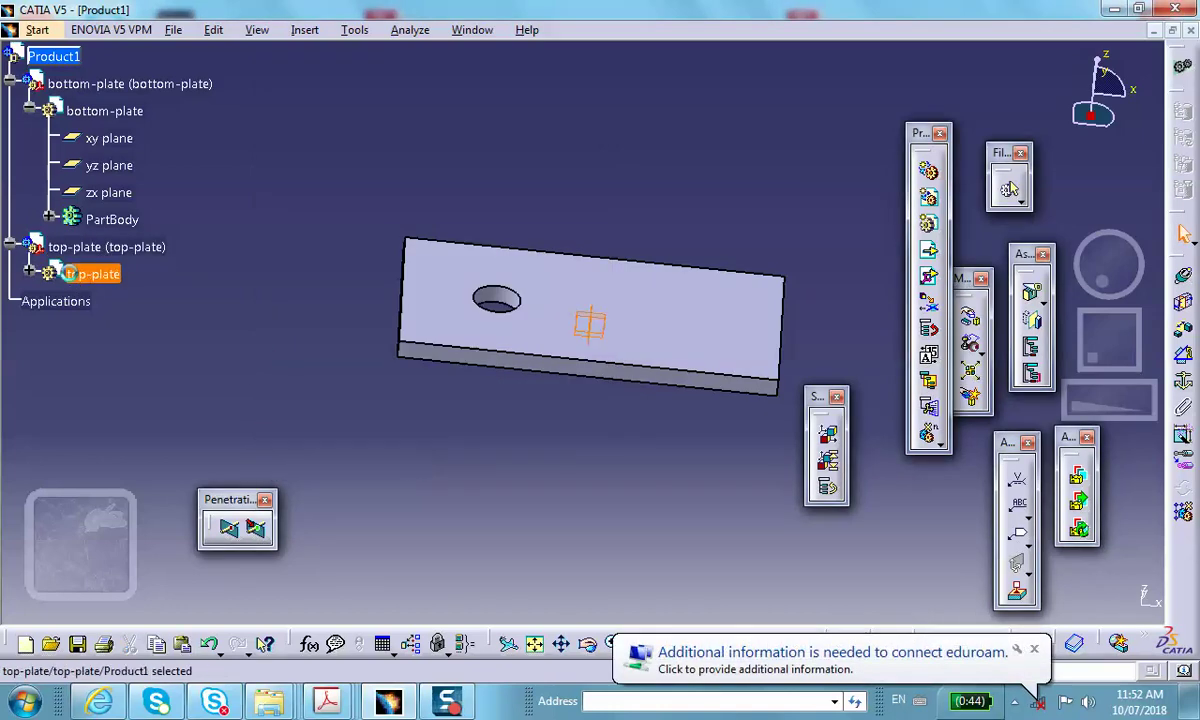
{"action": "left_click", "coordinate": [273, 365]}
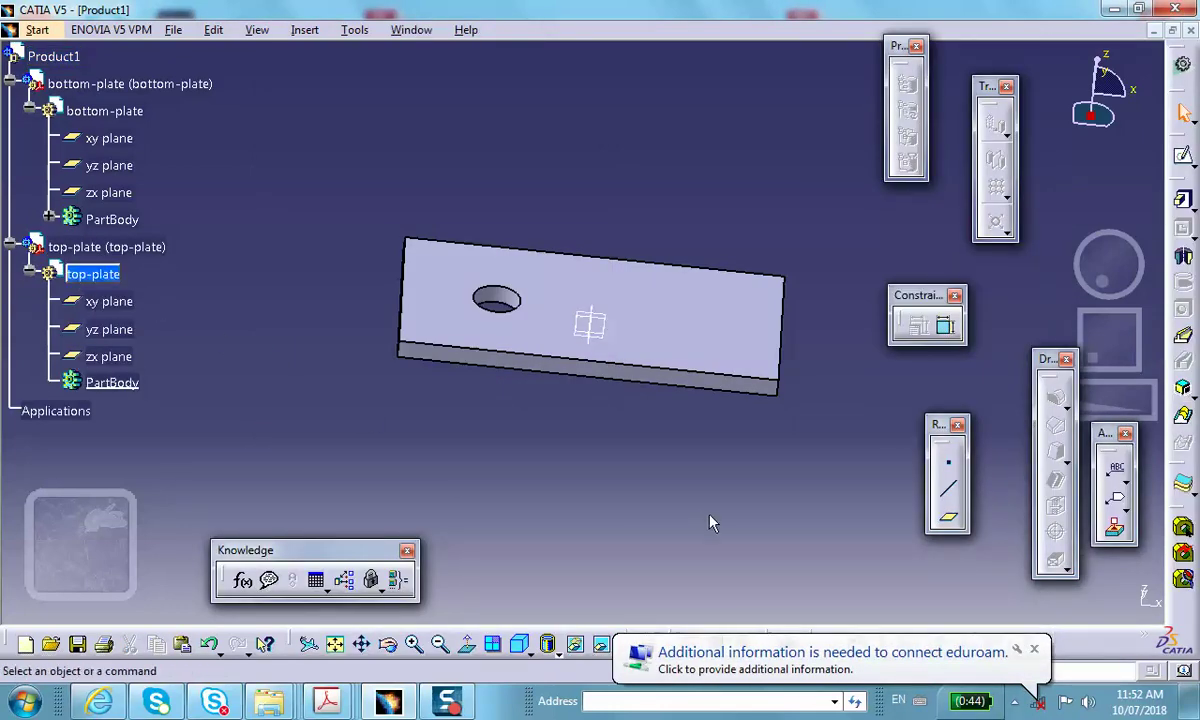
{"action": "left_click", "coordinate": [579, 287]}
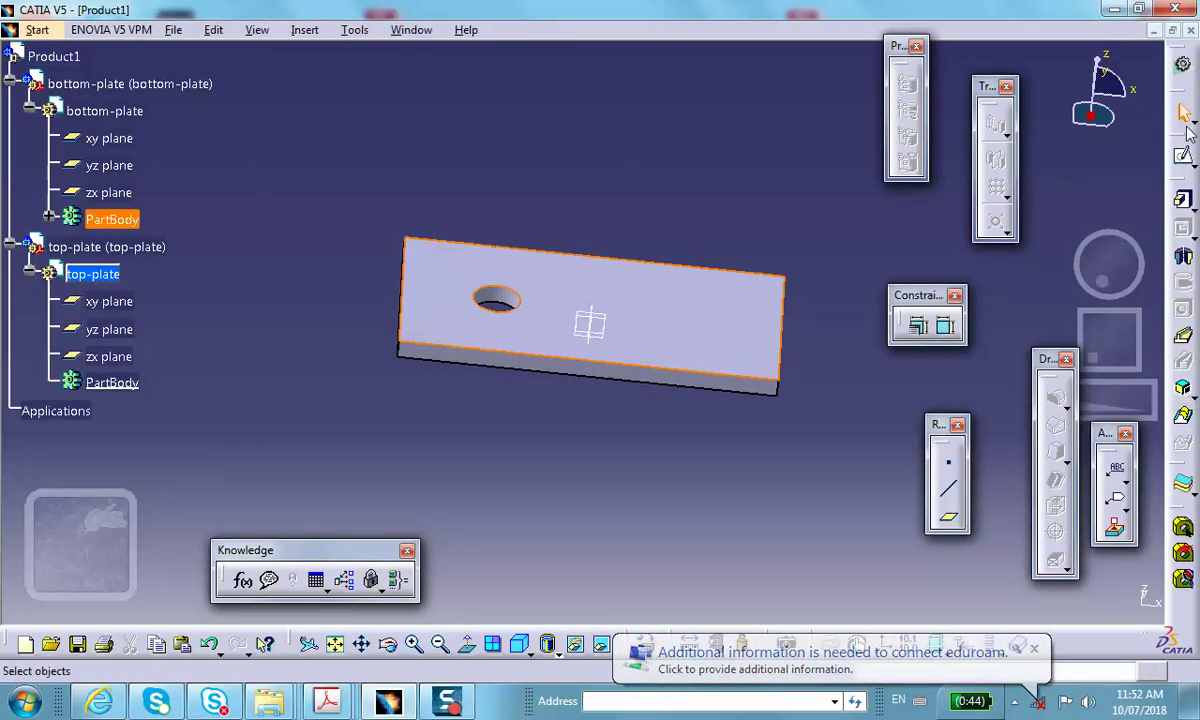
{"action": "left_click", "coordinate": [1180, 176]}
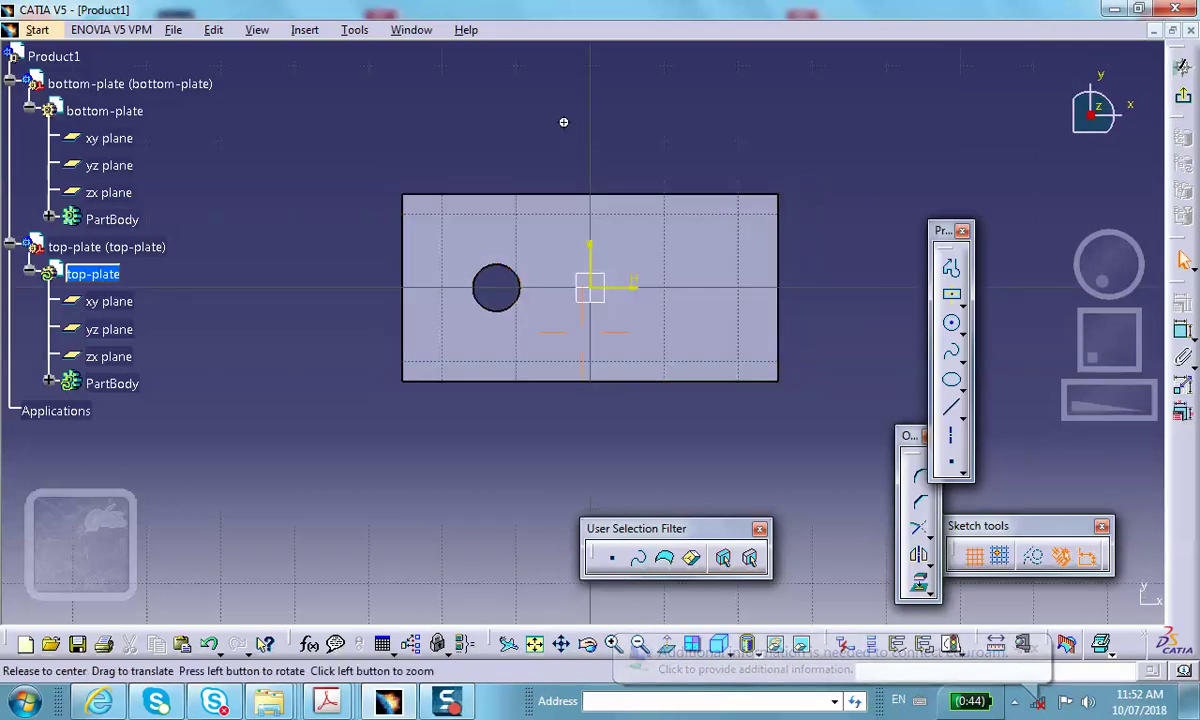
Step: Project the circular edge of the bottom plate's hole onto the sketch plane
{"action": "middle_click_drag", "start_coordinate": [563, 122], "coordinate": [650, 150]}
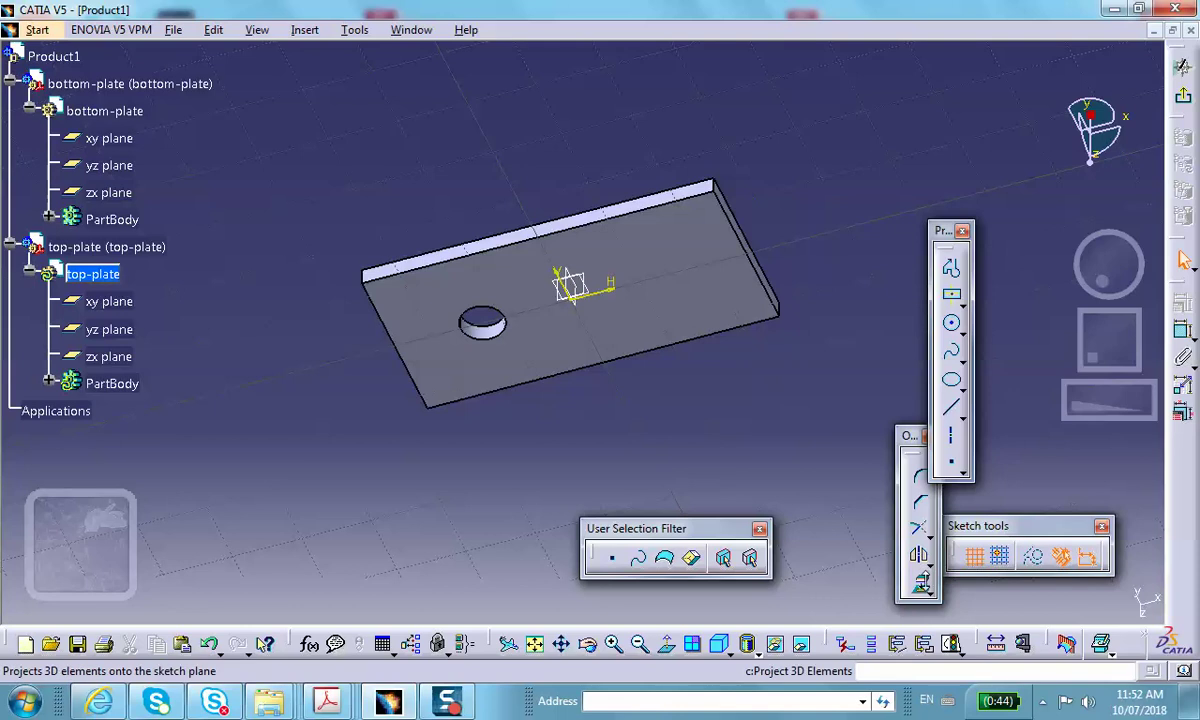
{"action": "left_click", "coordinate": [921, 582]}
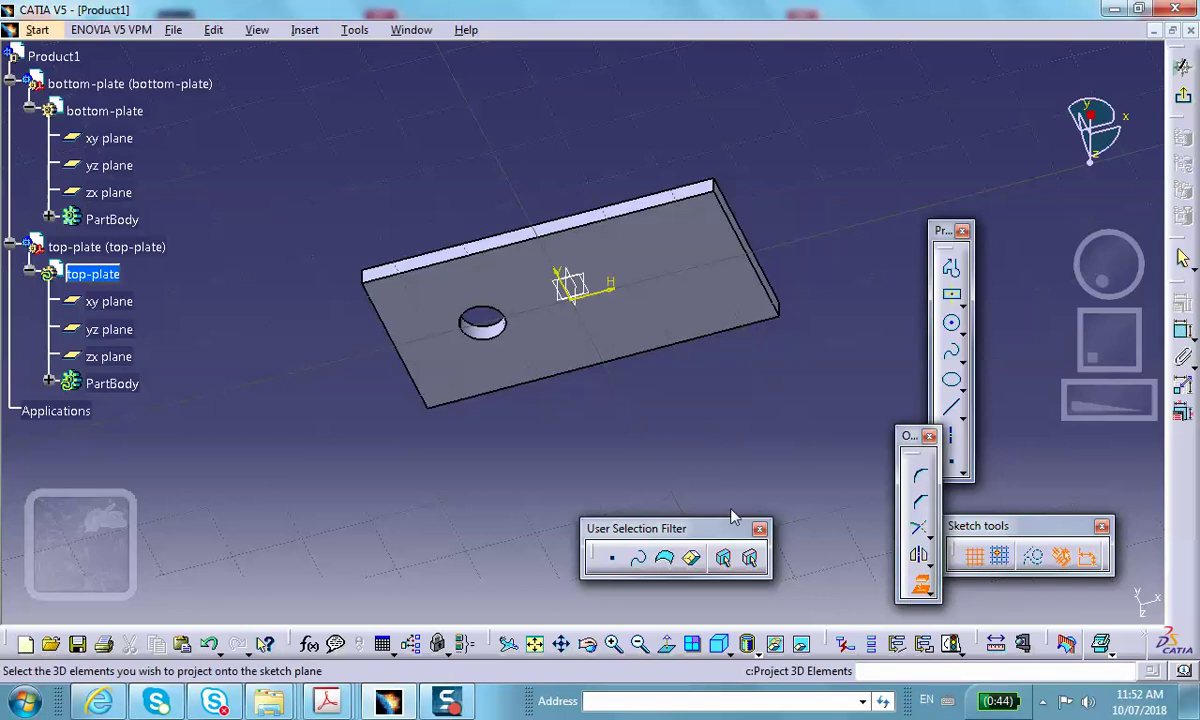
{"action": "left_click", "coordinate": [505, 335]}
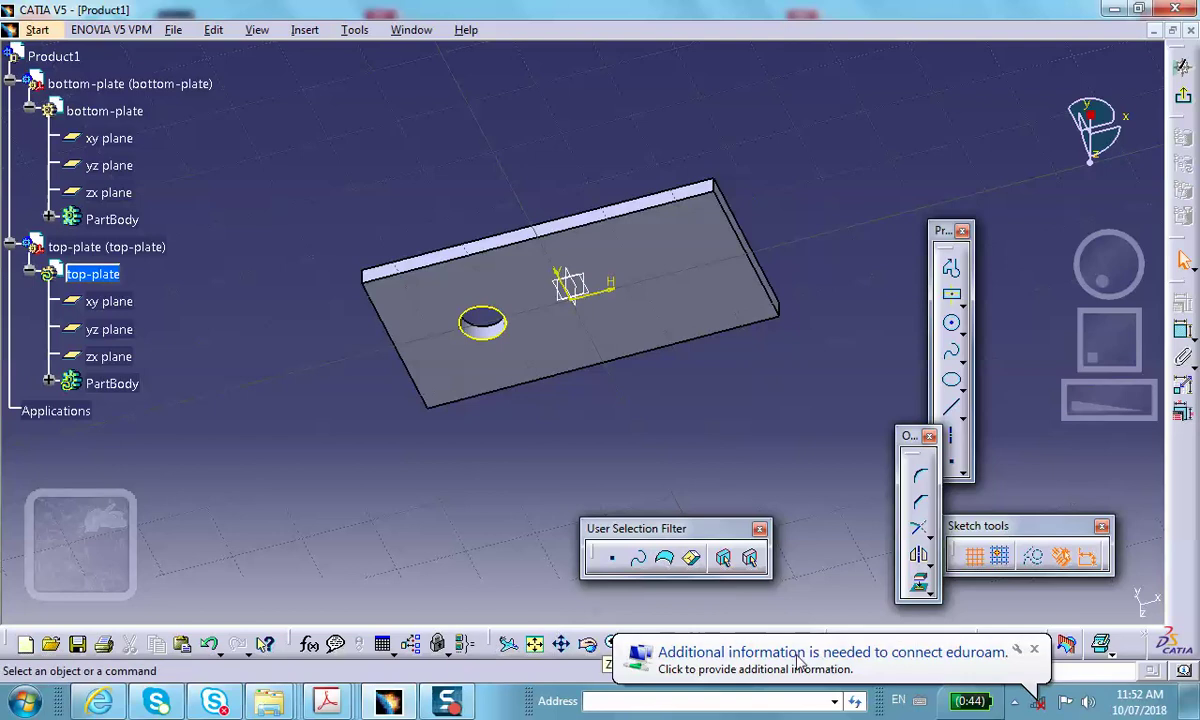
Step: View the sketch plane straight on and sketch a rectangle enclosing the projected hole, with its first corner at about H -1.1, V 0.56 in
{"action": "left_click", "coordinate": [1035, 648]}
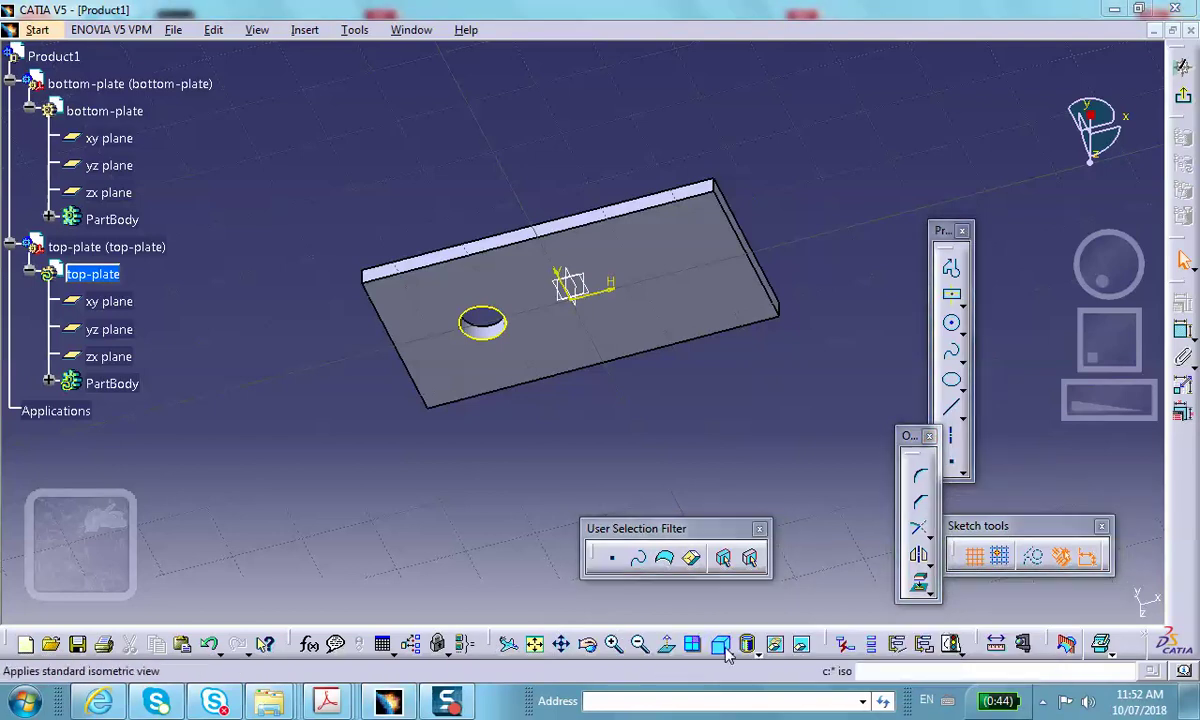
{"action": "left_click", "coordinate": [667, 645]}
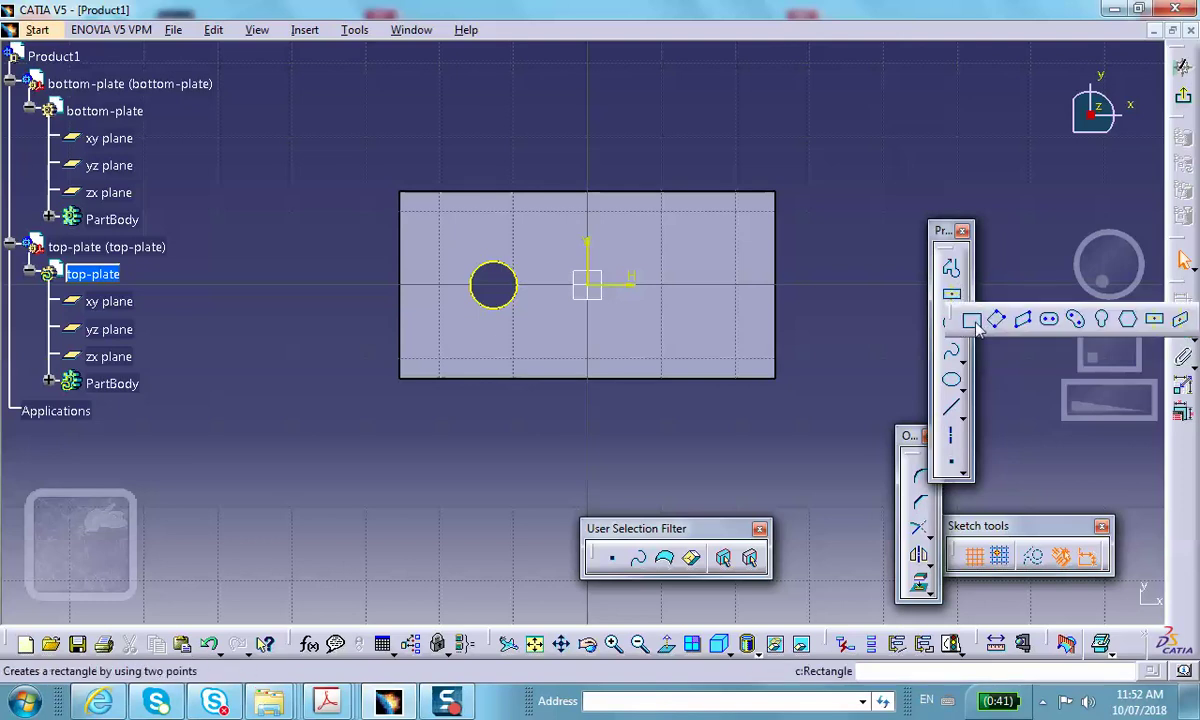
{"action": "left_click", "coordinate": [971, 319]}
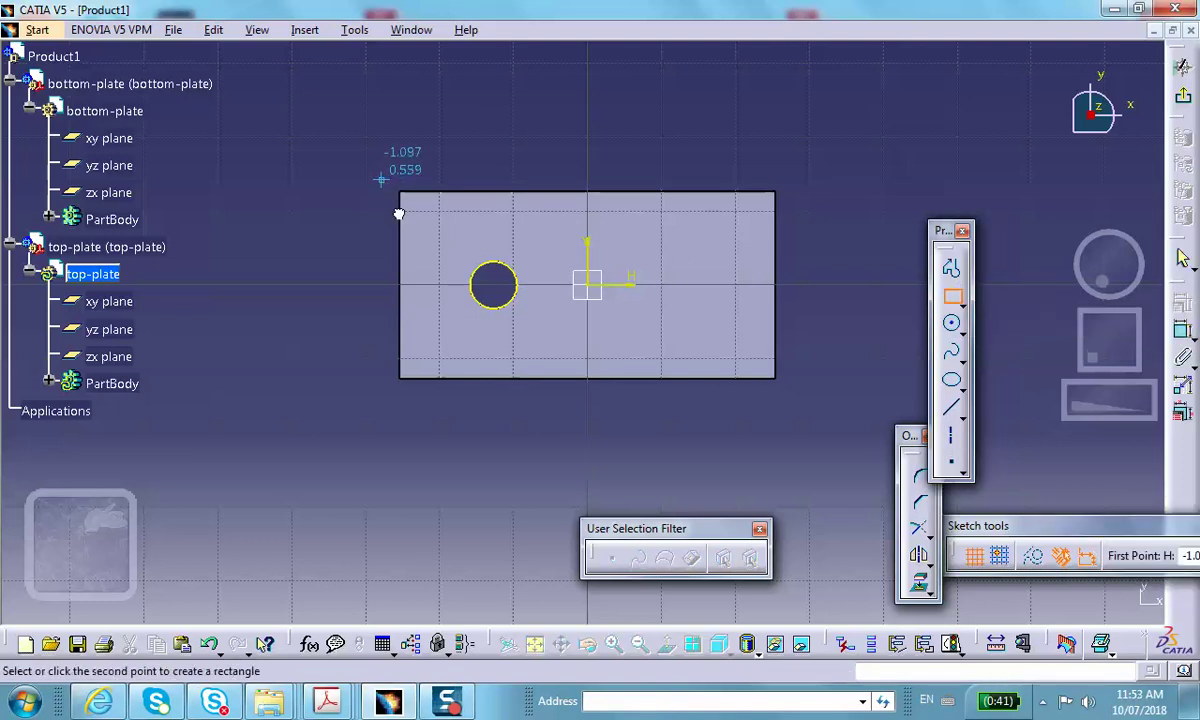
{"action": "left_click", "coordinate": [381, 180]}
{"action": "left_click", "coordinate": [639, 425]}
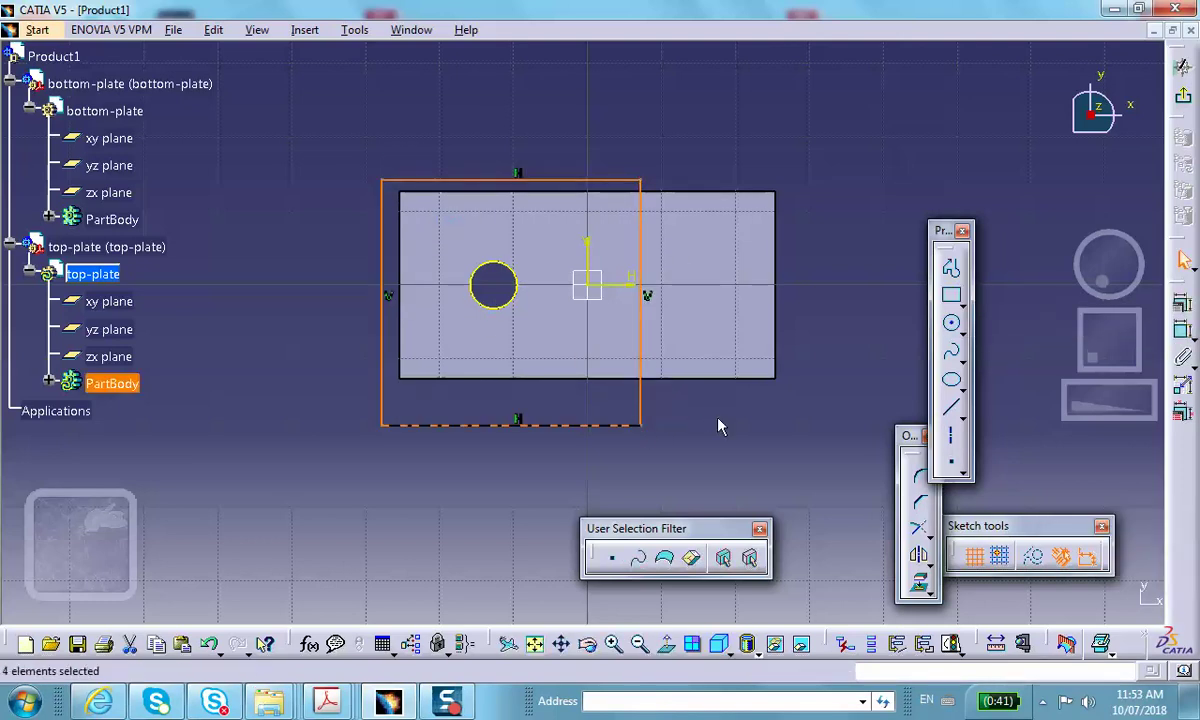
{"action": "left_click", "coordinate": [447, 140]}
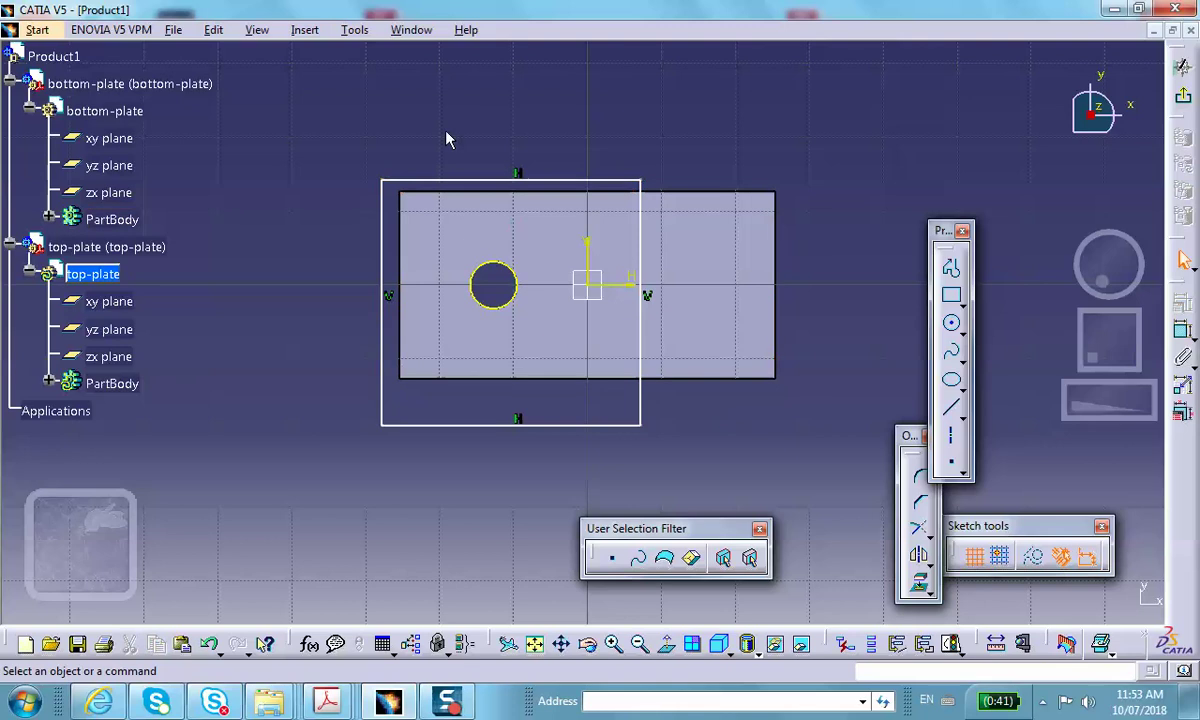
Step: Constrain the rectangle's upper side to be coincident with the bottom plate's upper long edge
{"action": "left_click", "coordinate": [463, 180]}
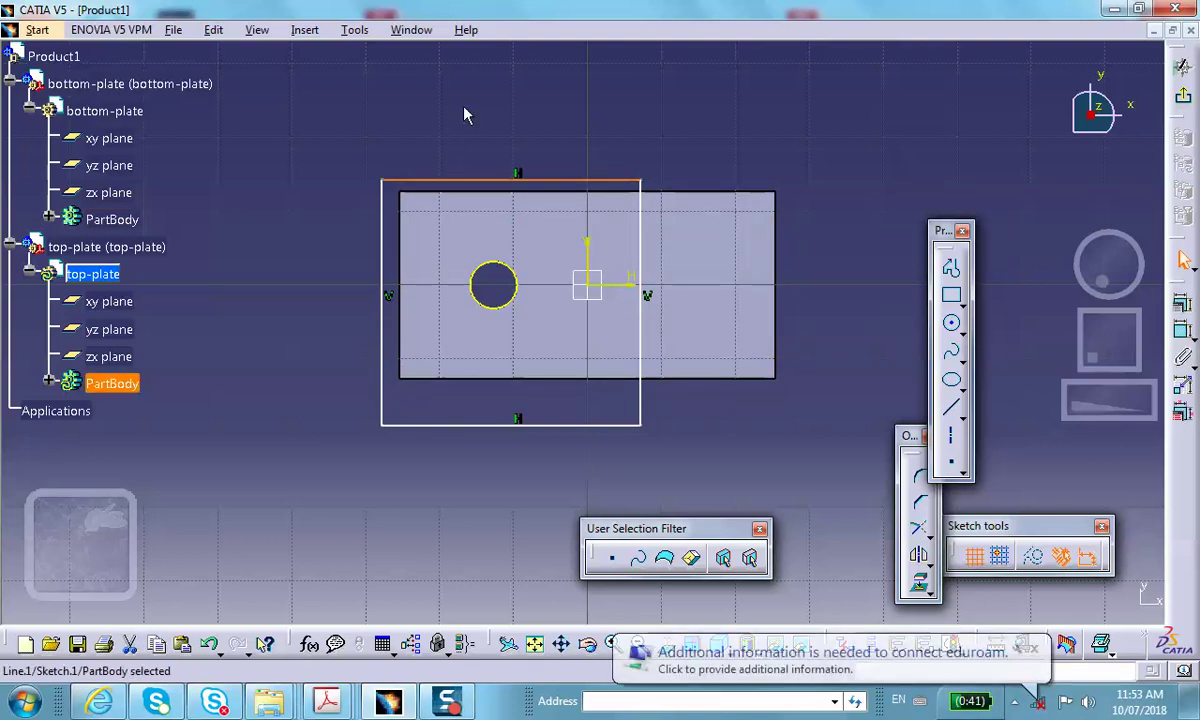
{"action": "left_click", "coordinate": [683, 190], "text": "ctrl"}
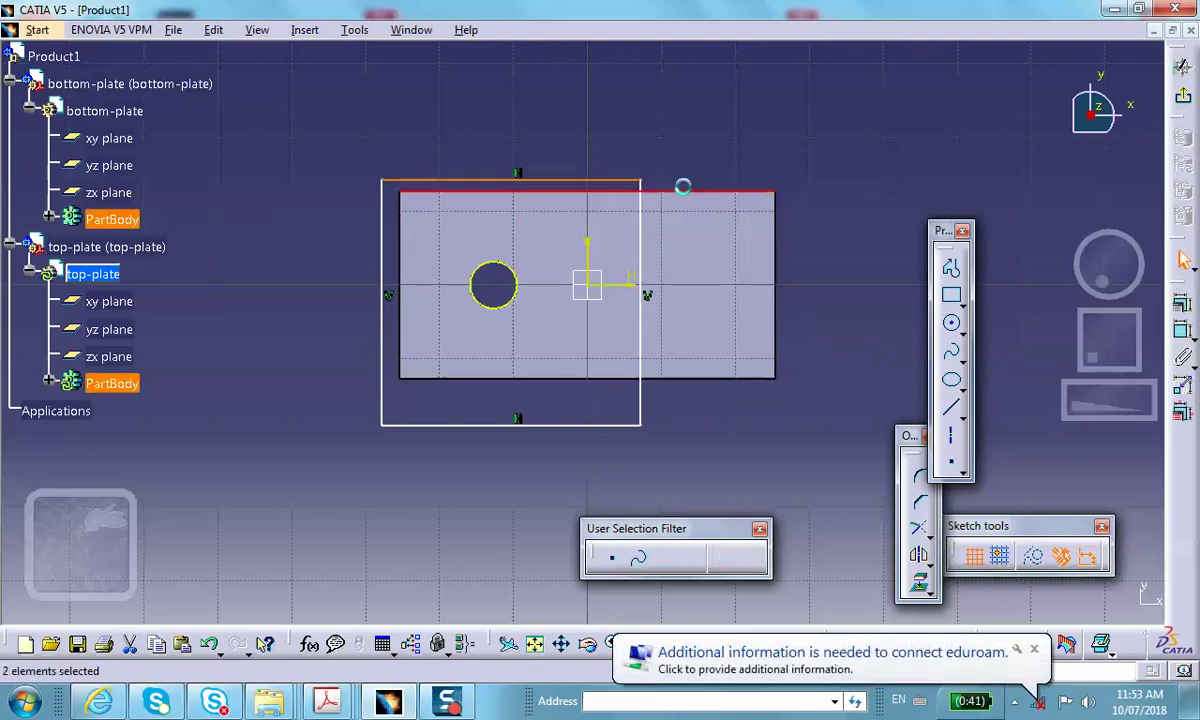
{"action": "left_click", "coordinate": [1182, 302]}
{"action": "left_click", "coordinate": [1060, 416]}
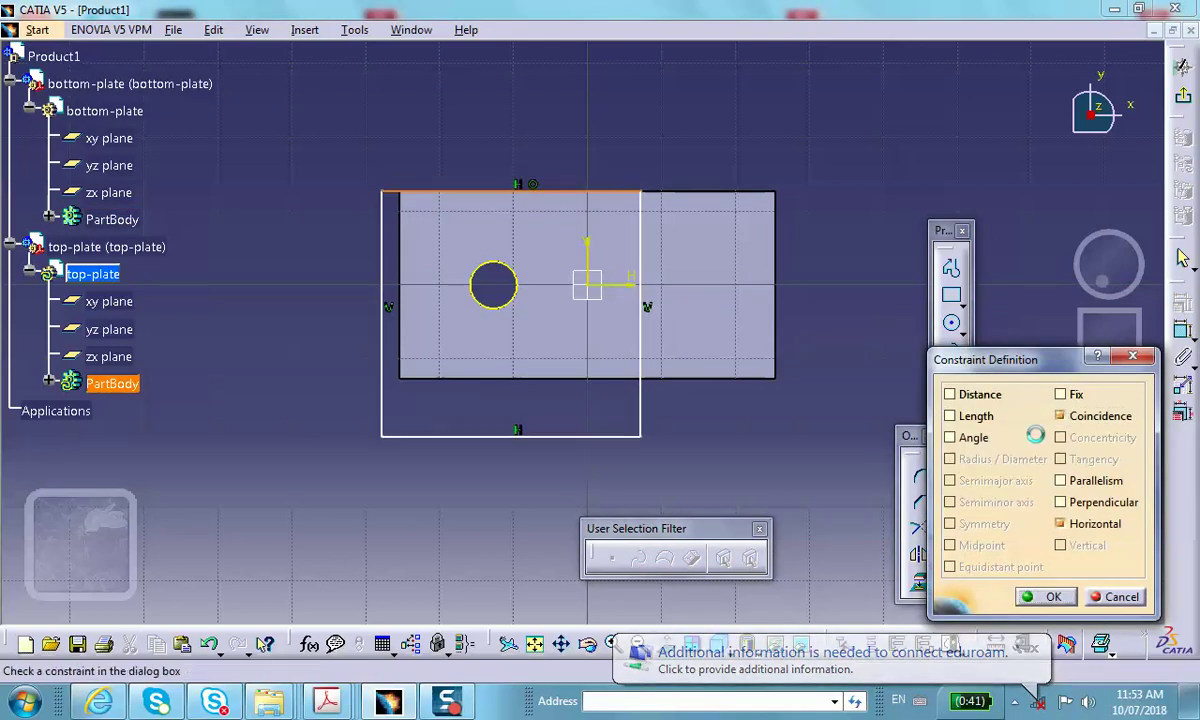
{"action": "left_click", "coordinate": [1046, 597]}
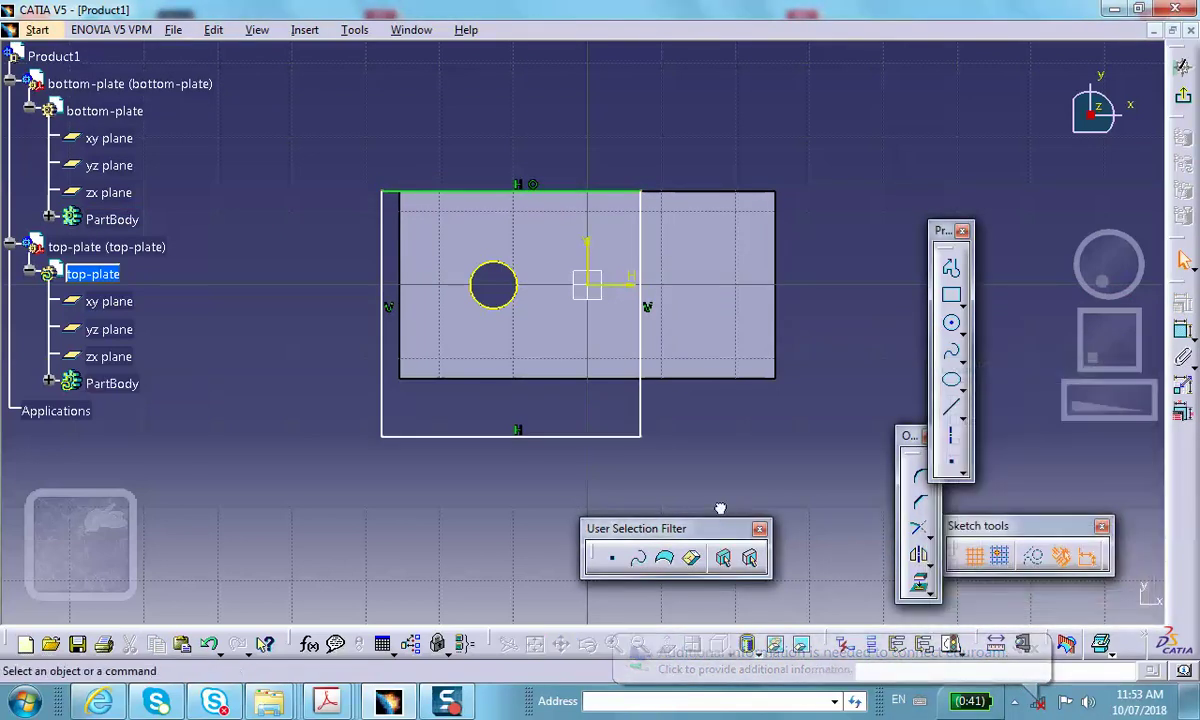
Step: Constrain the rectangle's lower side to be coincident with the bottom plate's lower long edge
{"action": "left_click", "coordinate": [590, 436]}
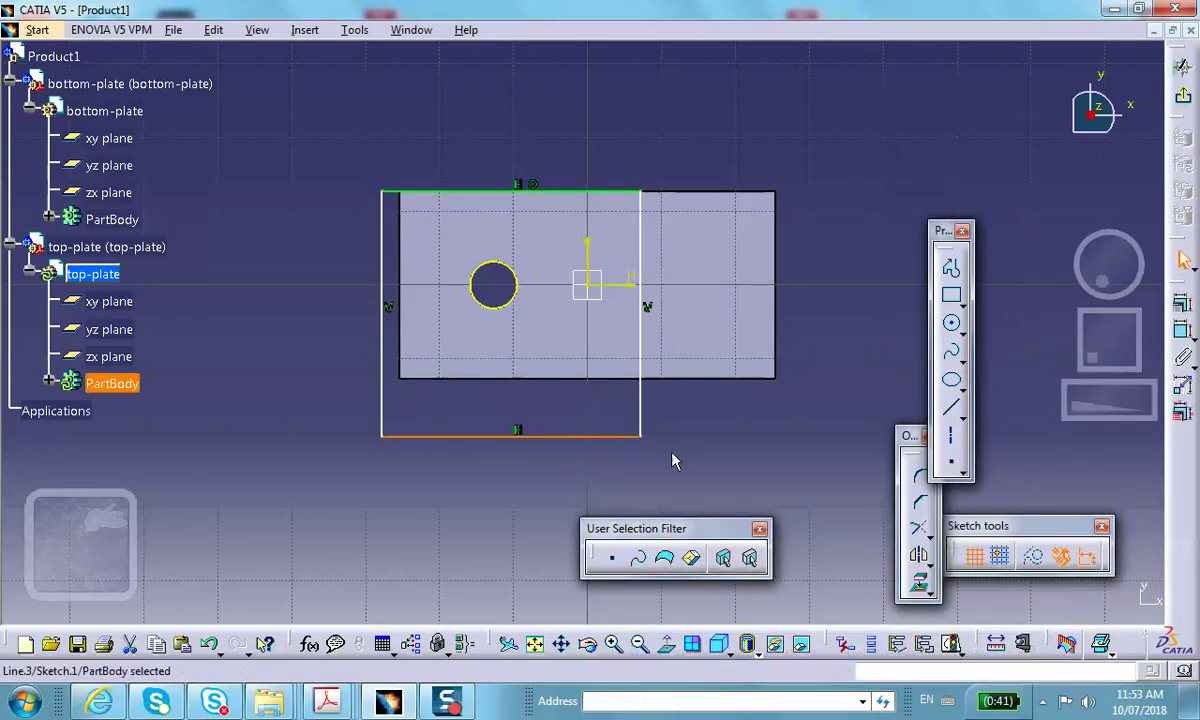
{"action": "left_click", "coordinate": [690, 380], "text": "ctrl"}
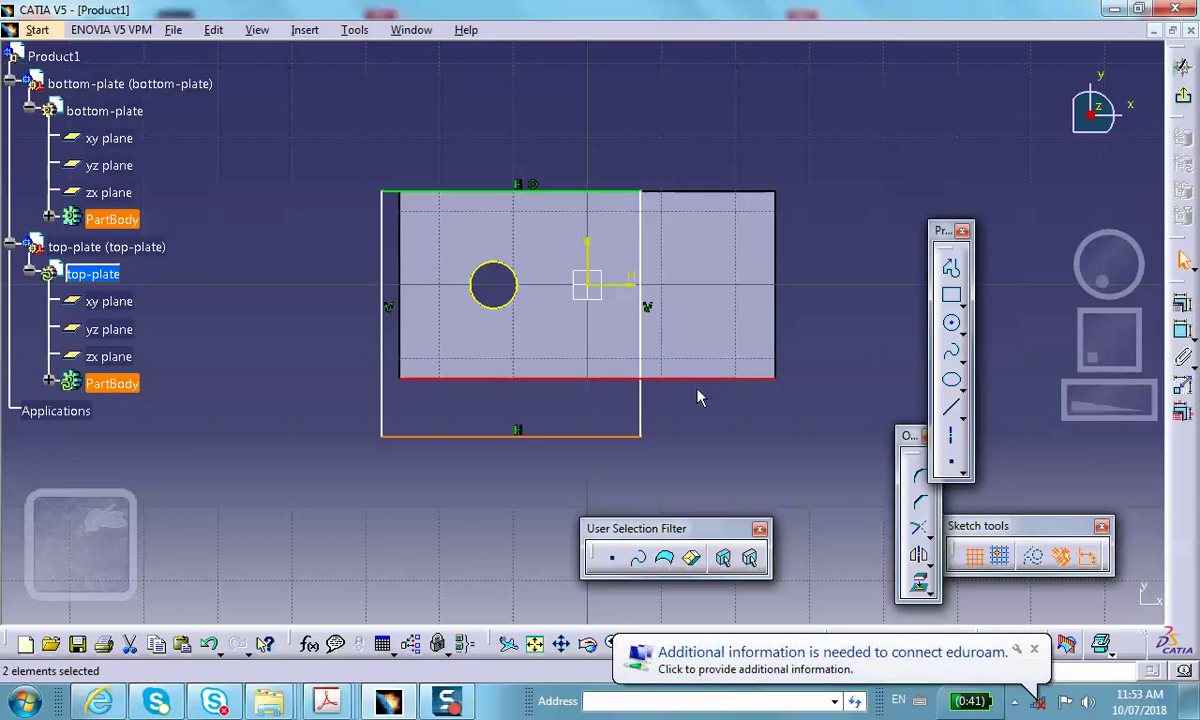
{"action": "left_click", "coordinate": [1180, 354]}
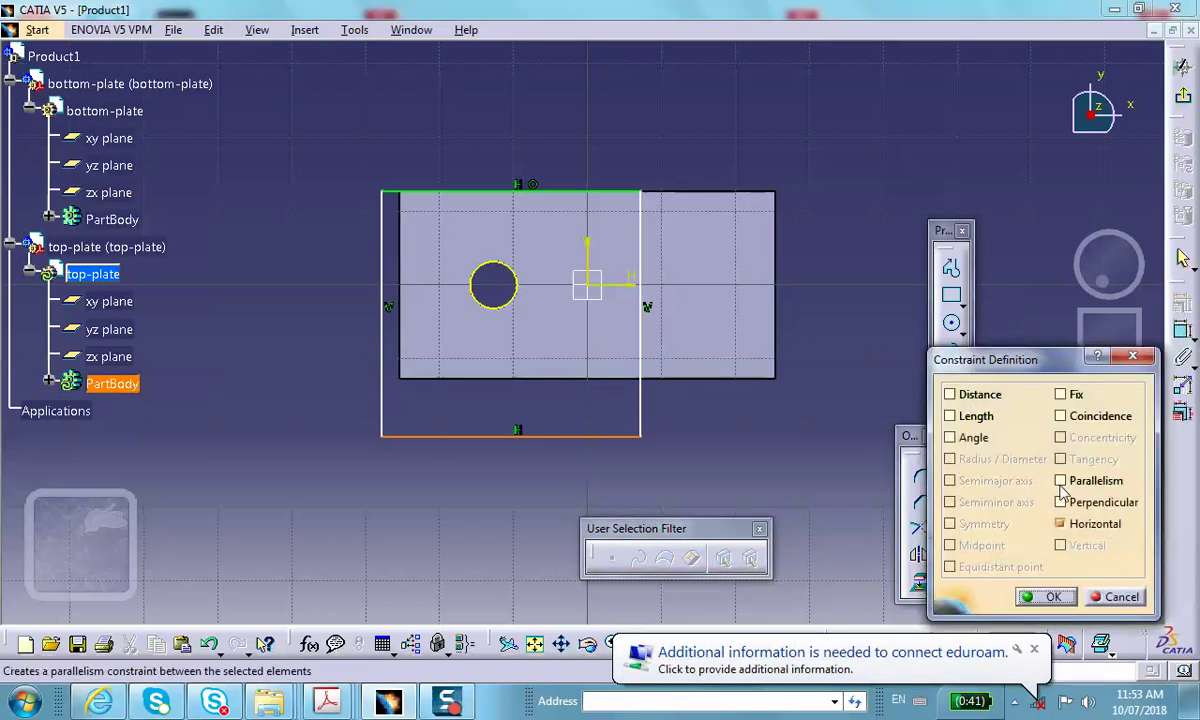
{"action": "left_click", "coordinate": [1060, 416]}
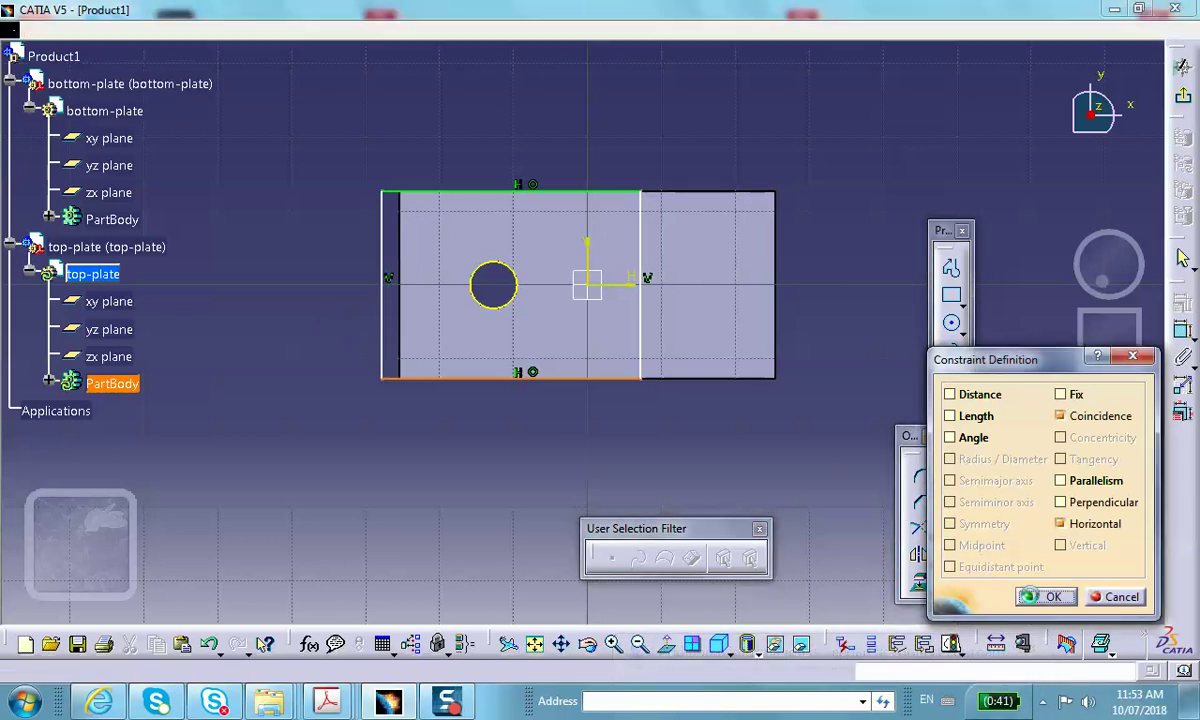
{"action": "left_click", "coordinate": [1040, 597]}
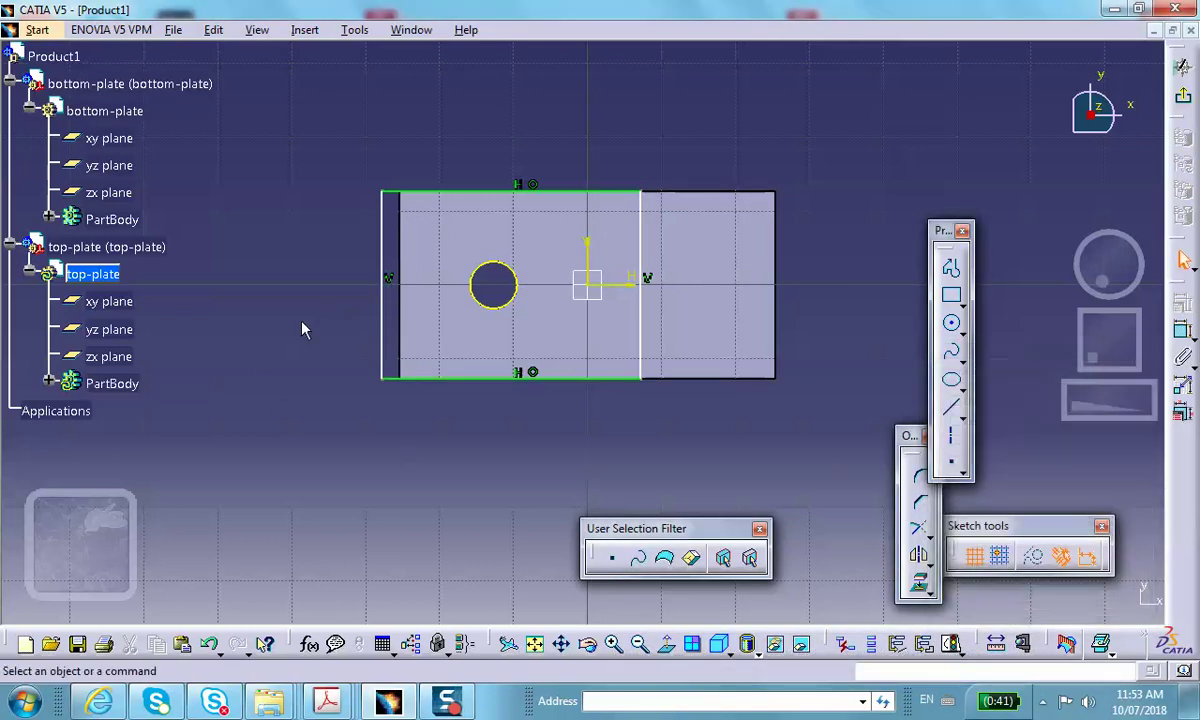
Step: Make the rectangle's left side coincident with the bottom plate's left edge and move its free right side in close to the vertical axis
{"action": "left_click", "coordinate": [399, 252], "text": "ctrl"}
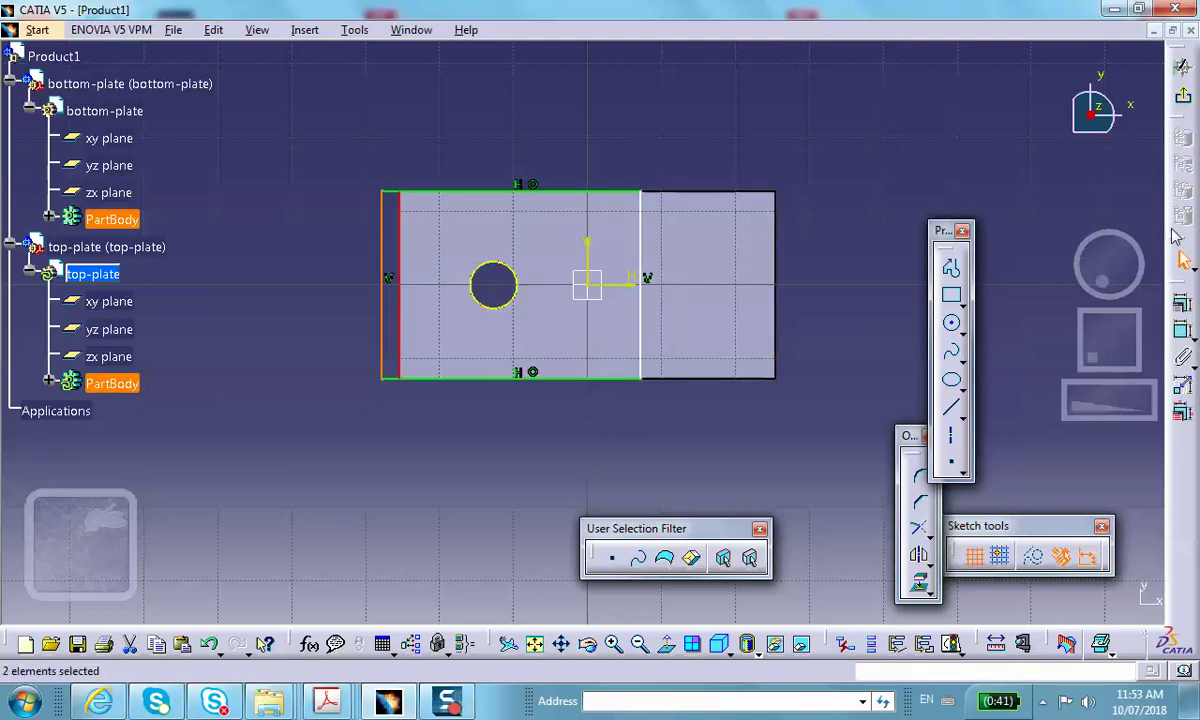
{"action": "left_click", "coordinate": [1180, 216]}
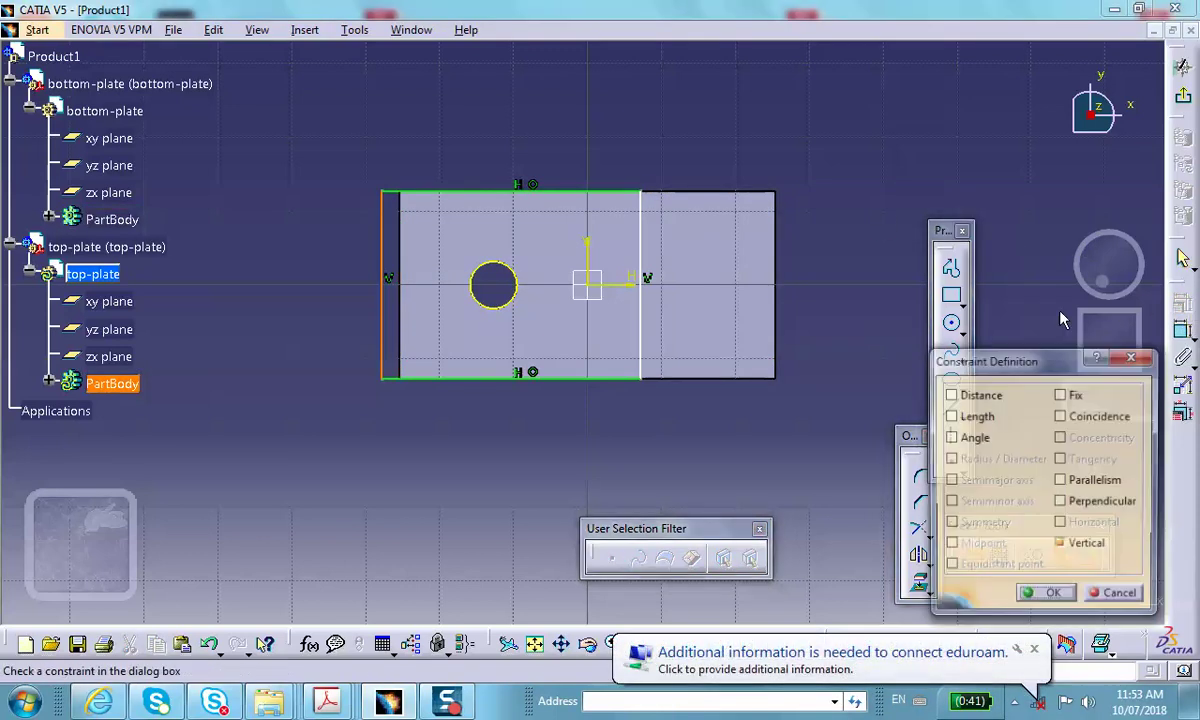
{"action": "left_click", "coordinate": [1077, 420]}
{"action": "left_click", "coordinate": [1045, 596]}
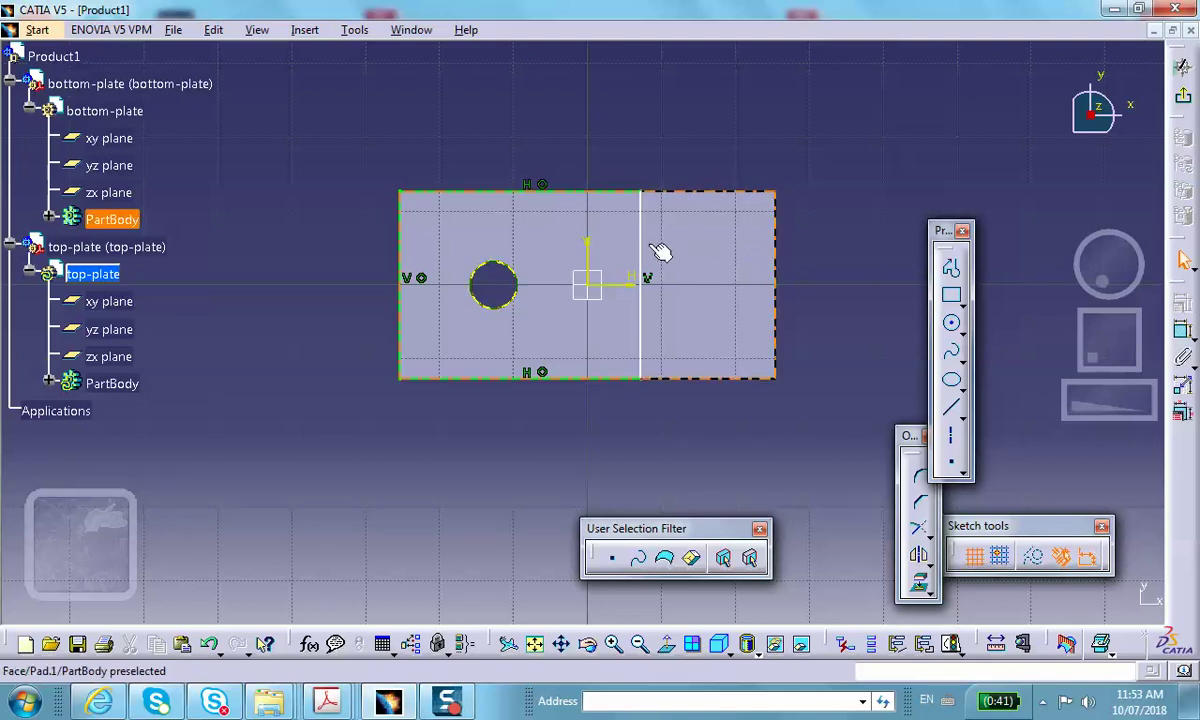
{"action": "left_click_drag", "start_coordinate": [656, 249], "coordinate": [580, 245]}
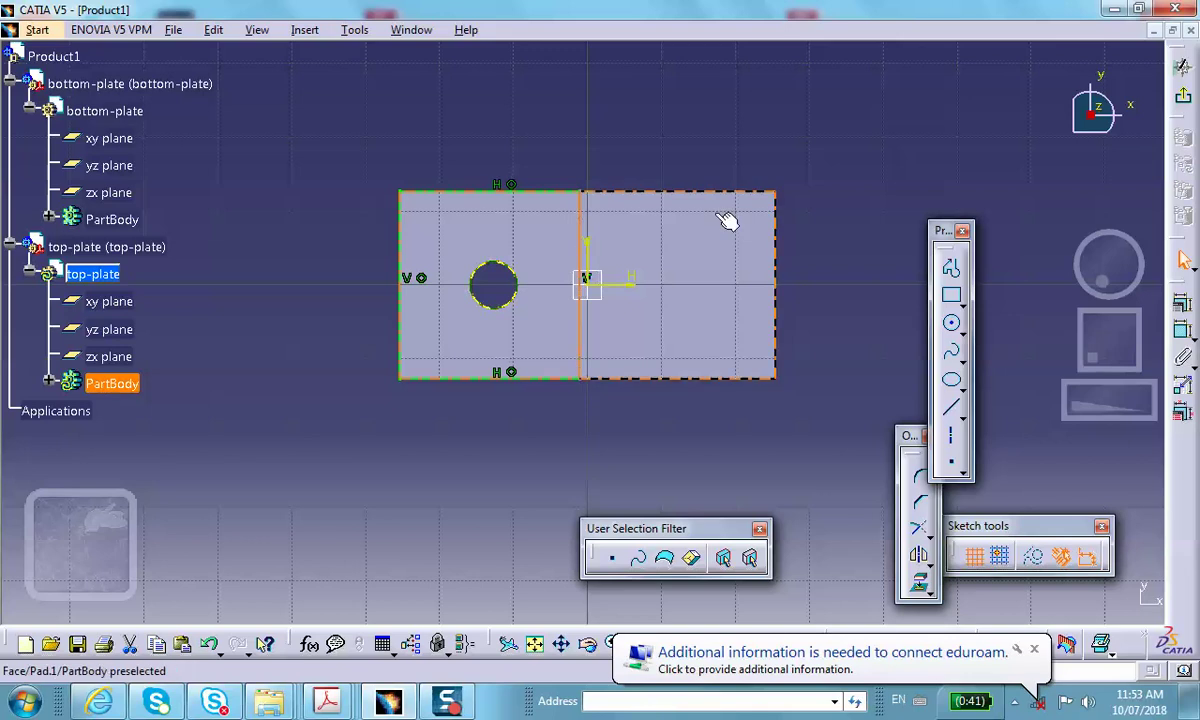
Step: Exit the sketch and pad the top-plate profile upward with a length of 0.1 in
{"action": "left_click", "coordinate": [1183, 67]}
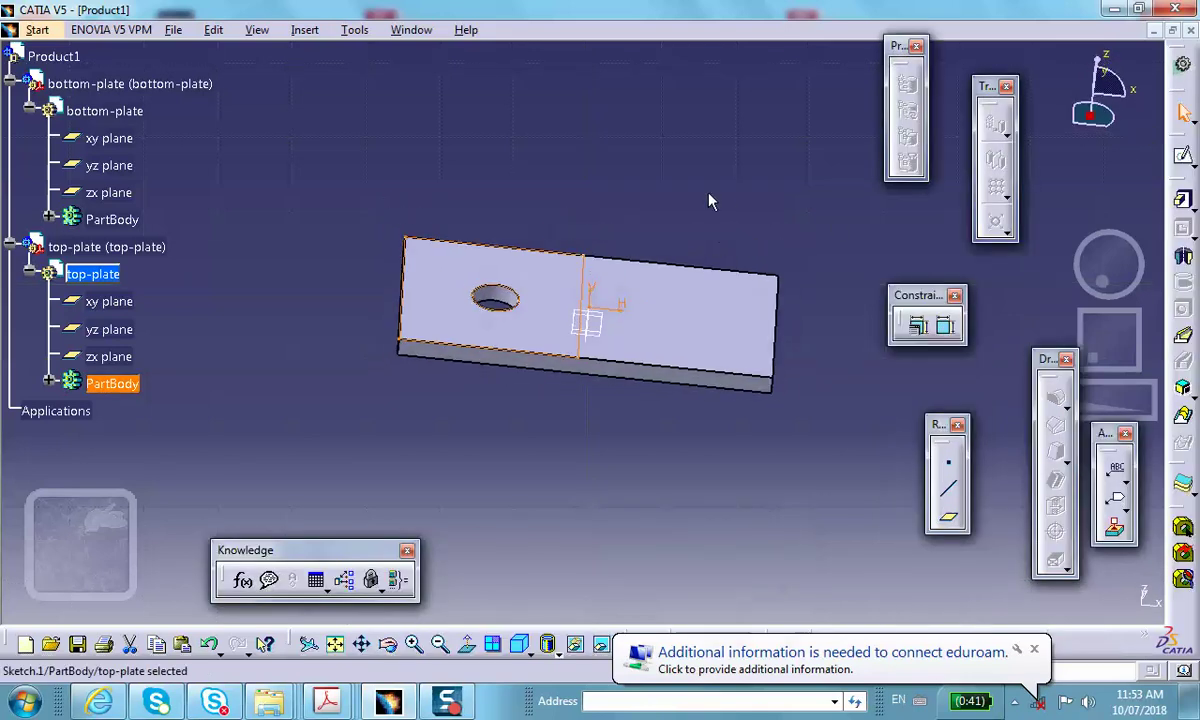
{"action": "left_click", "coordinate": [1183, 200]}
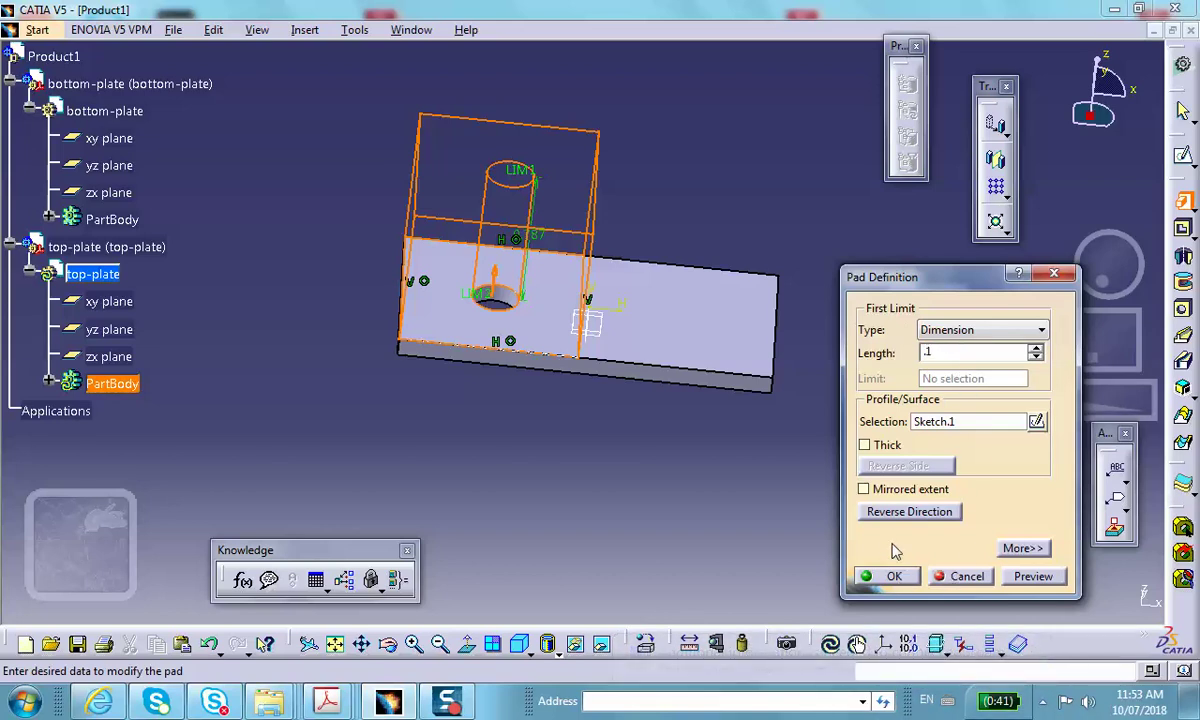
{"action": "left_click", "coordinate": [890, 577]}
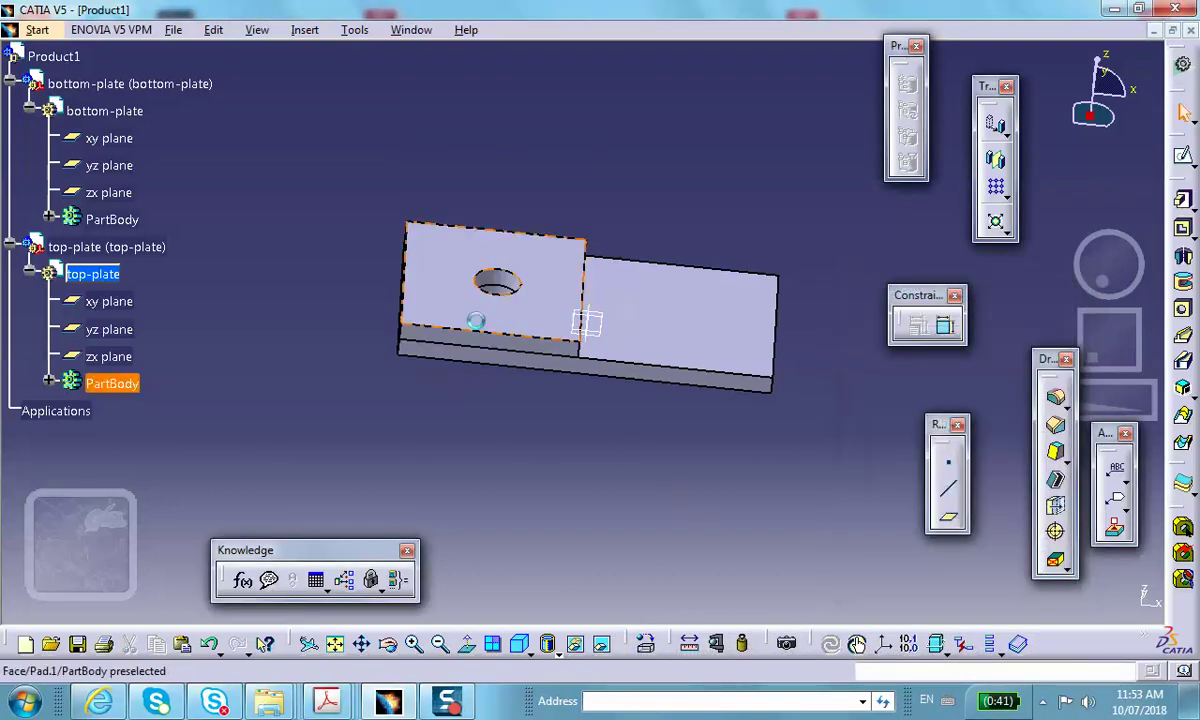
{"action": "middle_click_drag", "start_coordinate": [545, 372], "coordinate": [460, 345]}
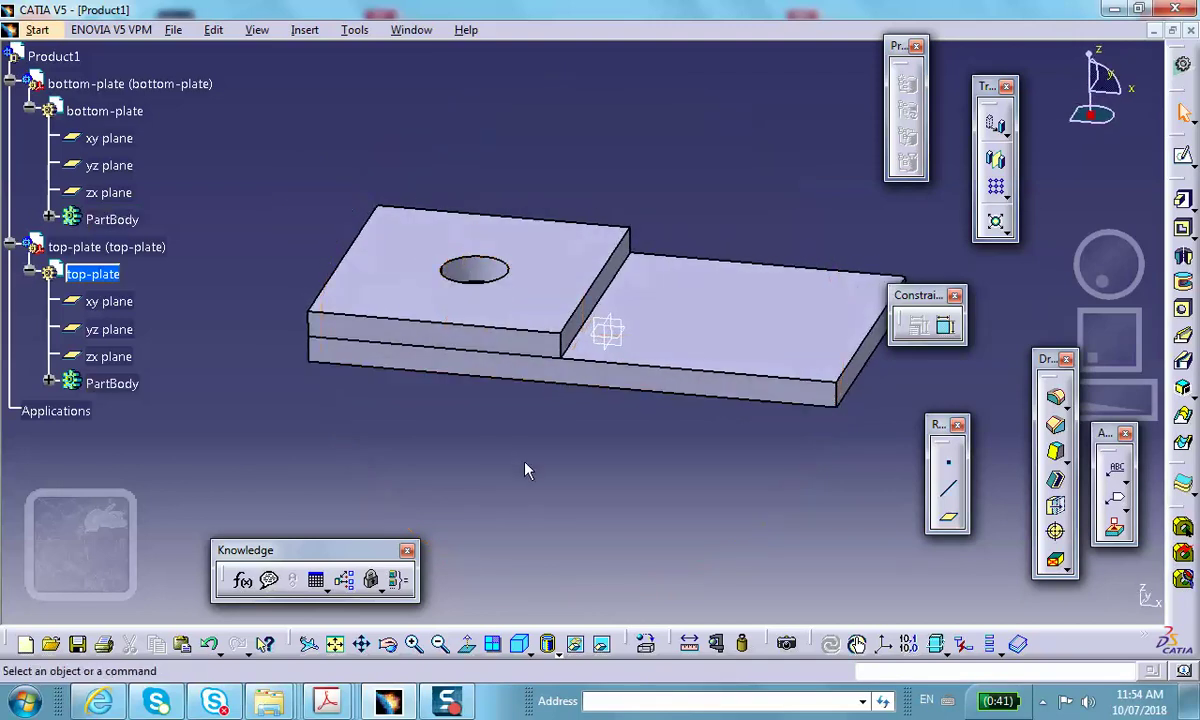
Step: Activate Product1 and insert a third part into it, keeping the assembly's origin as the part origin
{"action": "double_click", "coordinate": [53, 56]}
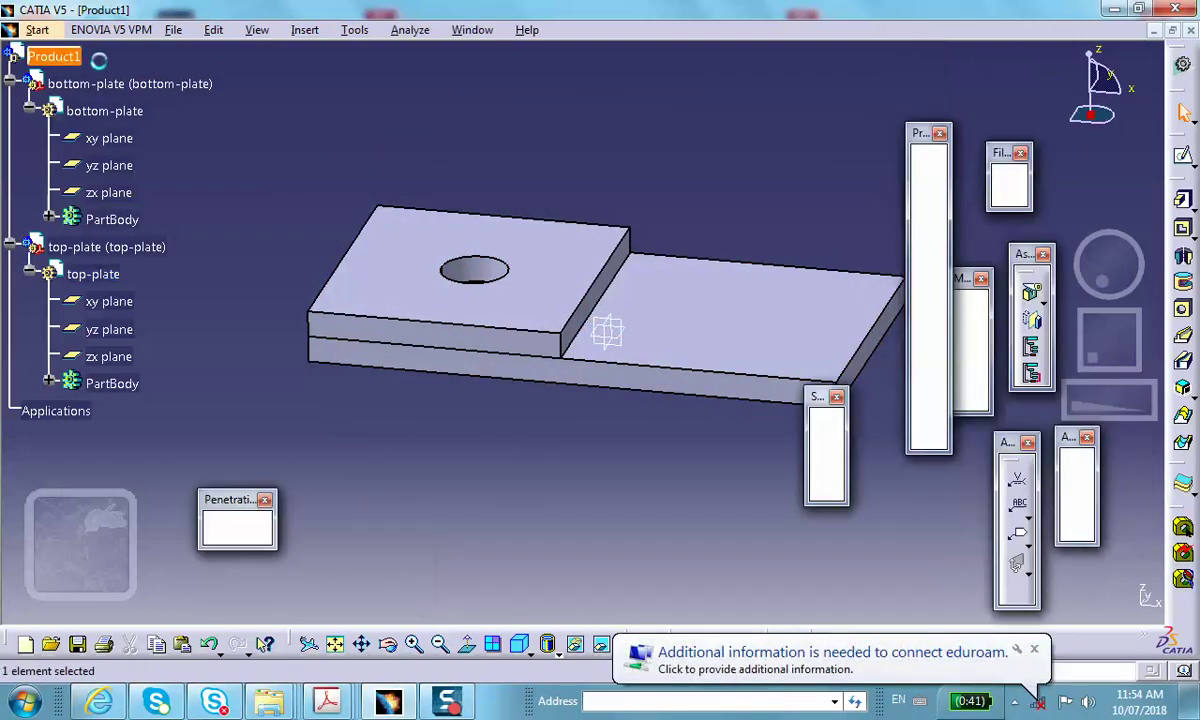
{"action": "left_click", "coordinate": [305, 30]}
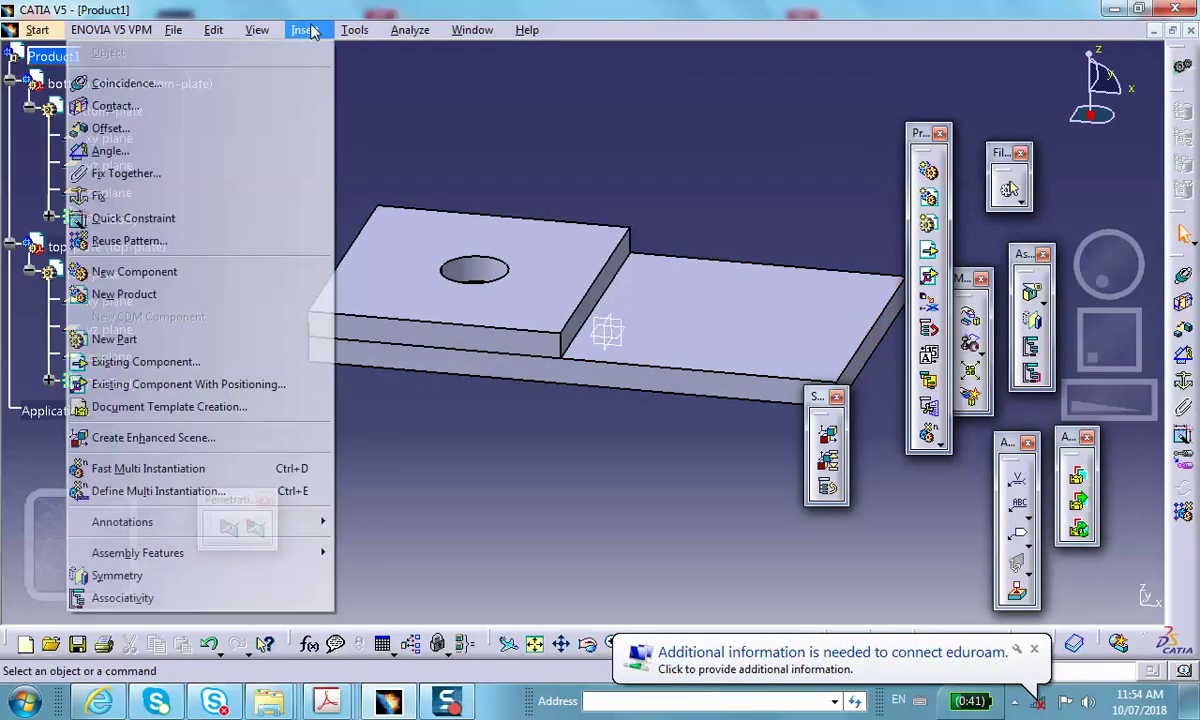
{"action": "left_click", "coordinate": [153, 340]}
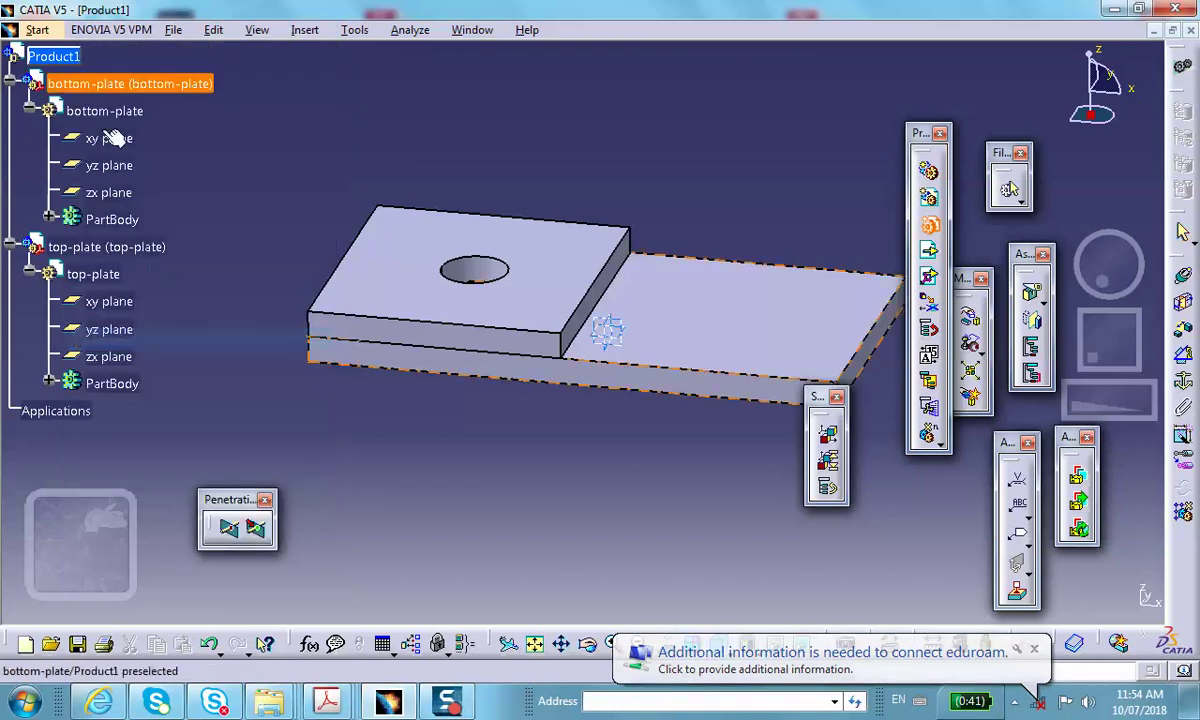
{"action": "left_click", "coordinate": [53, 56]}
{"action": "left_click", "coordinate": [724, 436]}
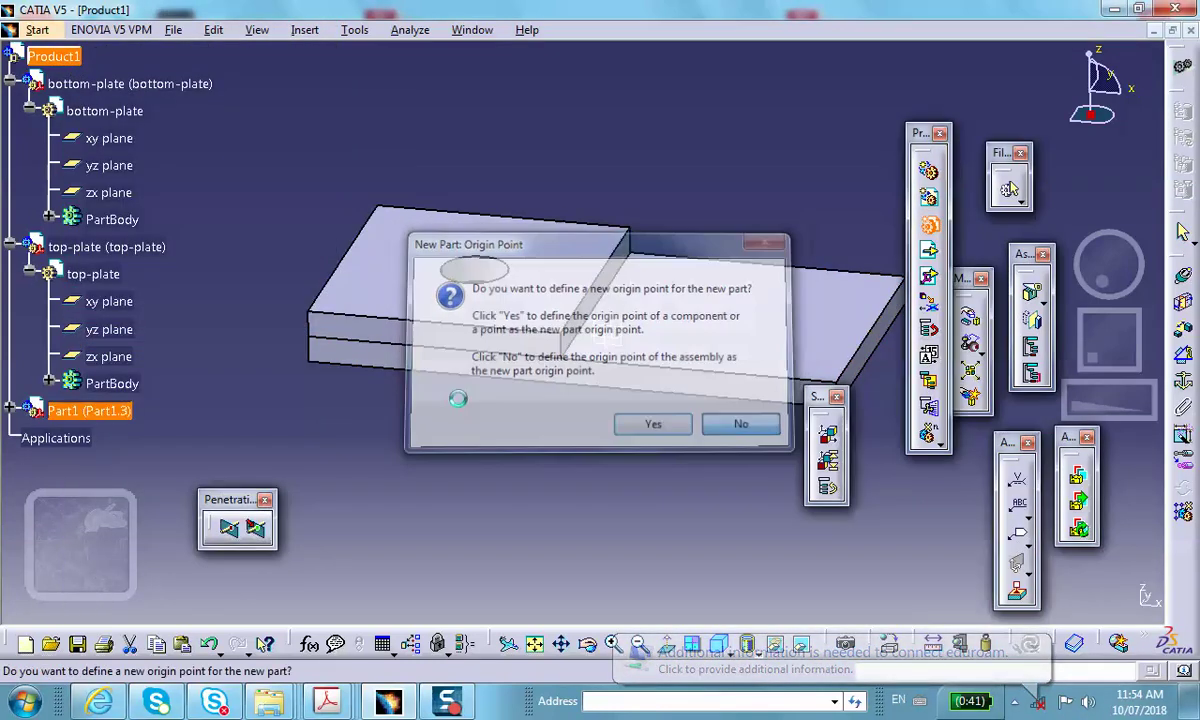
Step: Set both the instance name and the part number of the newly inserted part to bolt
{"action": "left_click", "coordinate": [22, 177]}
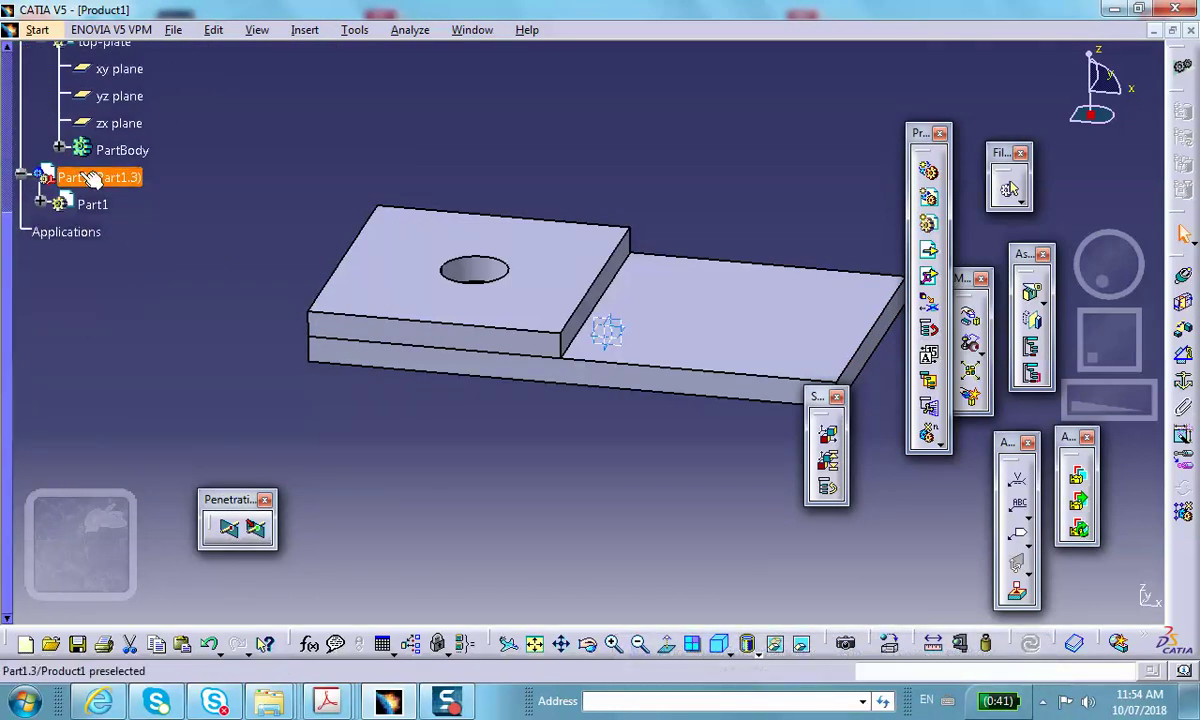
{"action": "right_click", "coordinate": [86, 177]}
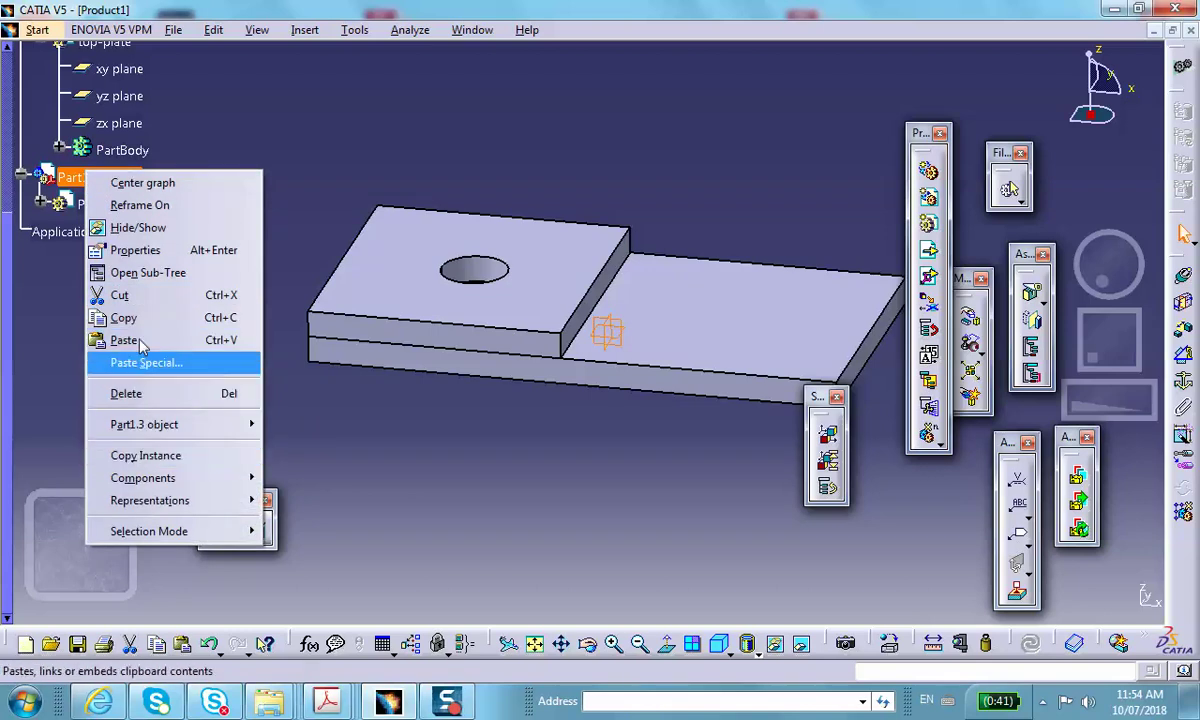
{"action": "left_click", "coordinate": [133, 250]}
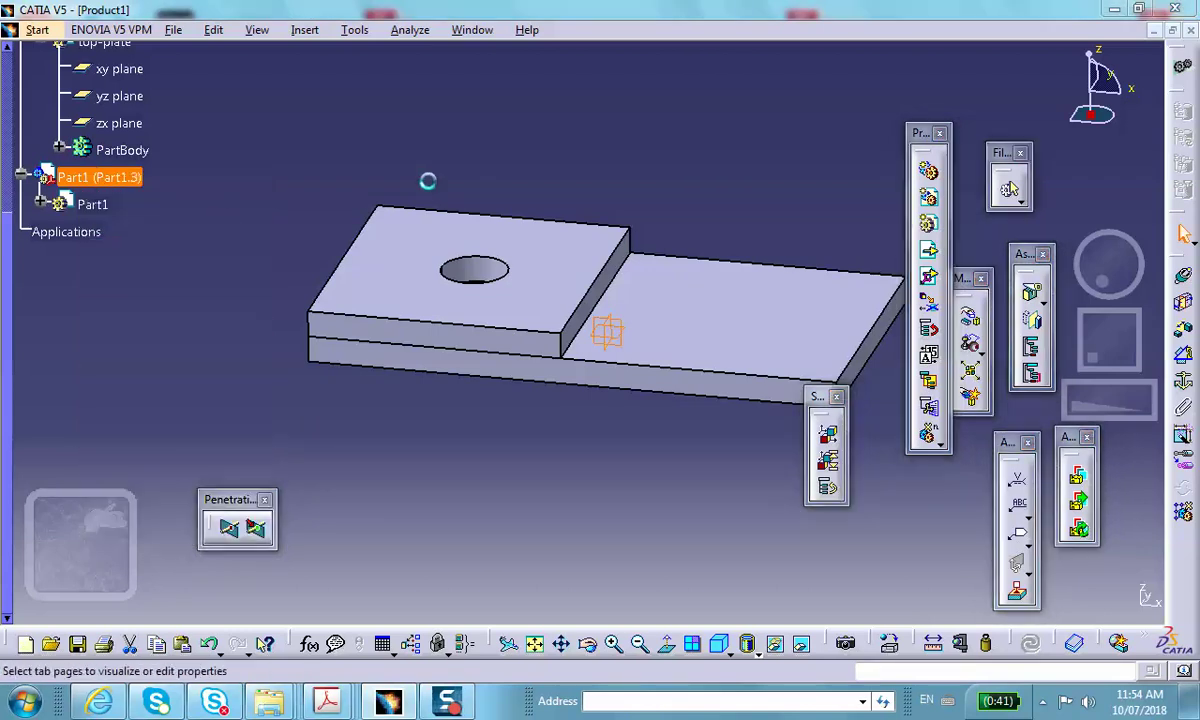
{"action": "left_click", "coordinate": [376, 133]}
{"action": "left_click", "coordinate": [322, 137]}
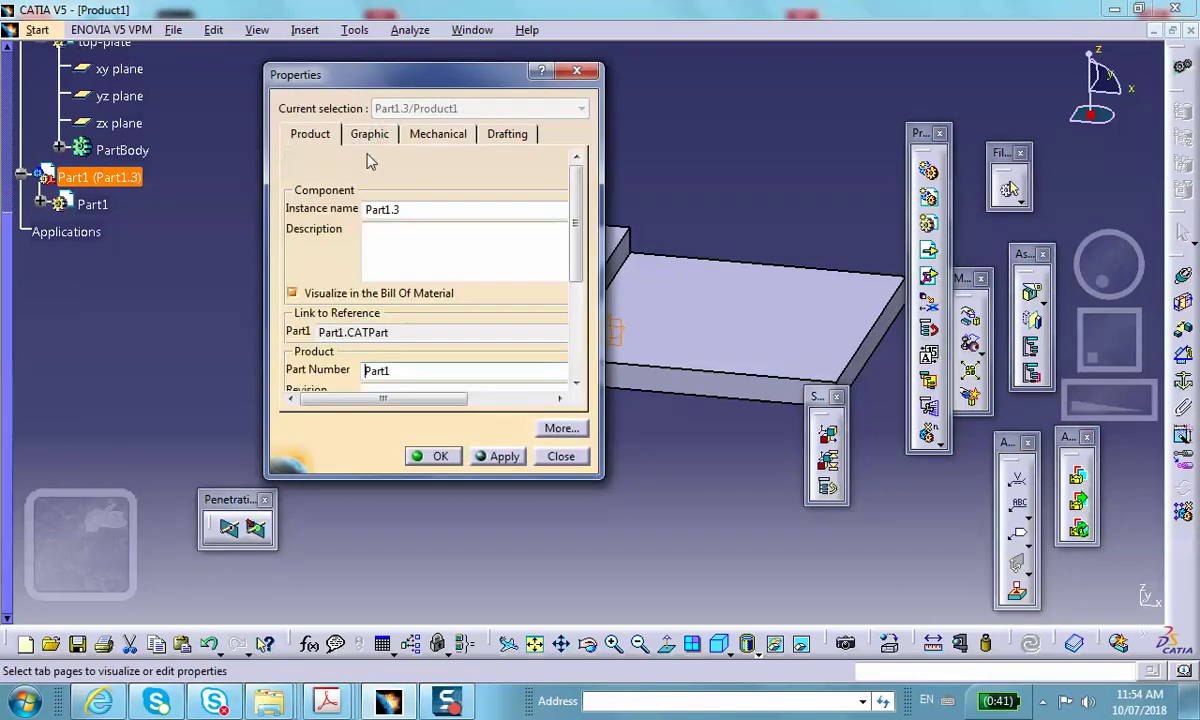
{"action": "double_click", "coordinate": [407, 207]}
{"action": "type", "text": "bolt"}
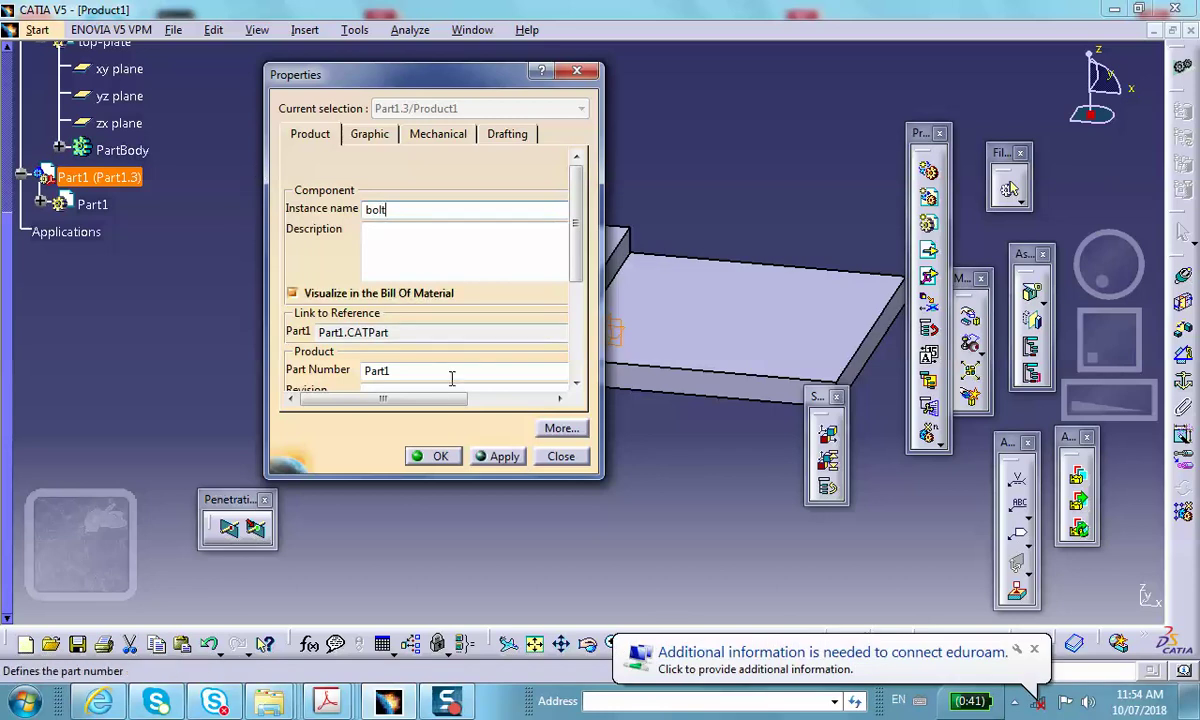
{"action": "double_click", "coordinate": [421, 373]}
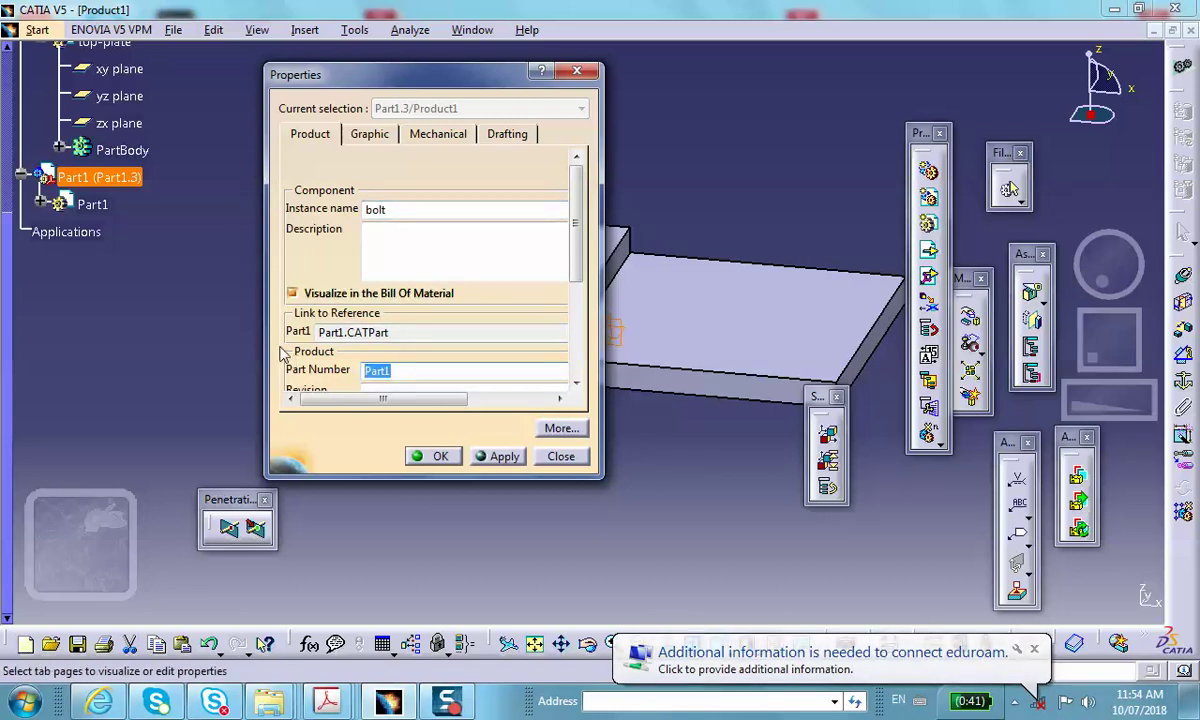
{"action": "type", "text": "bot"}
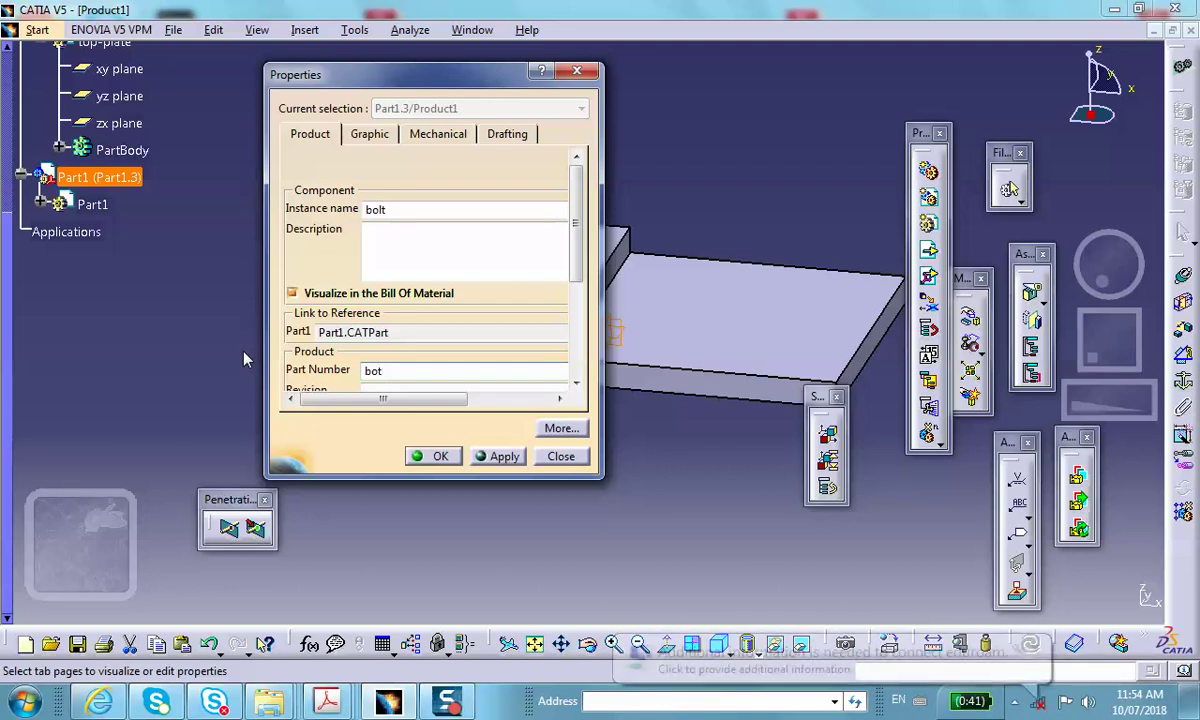
{"action": "type", "text": "t"}
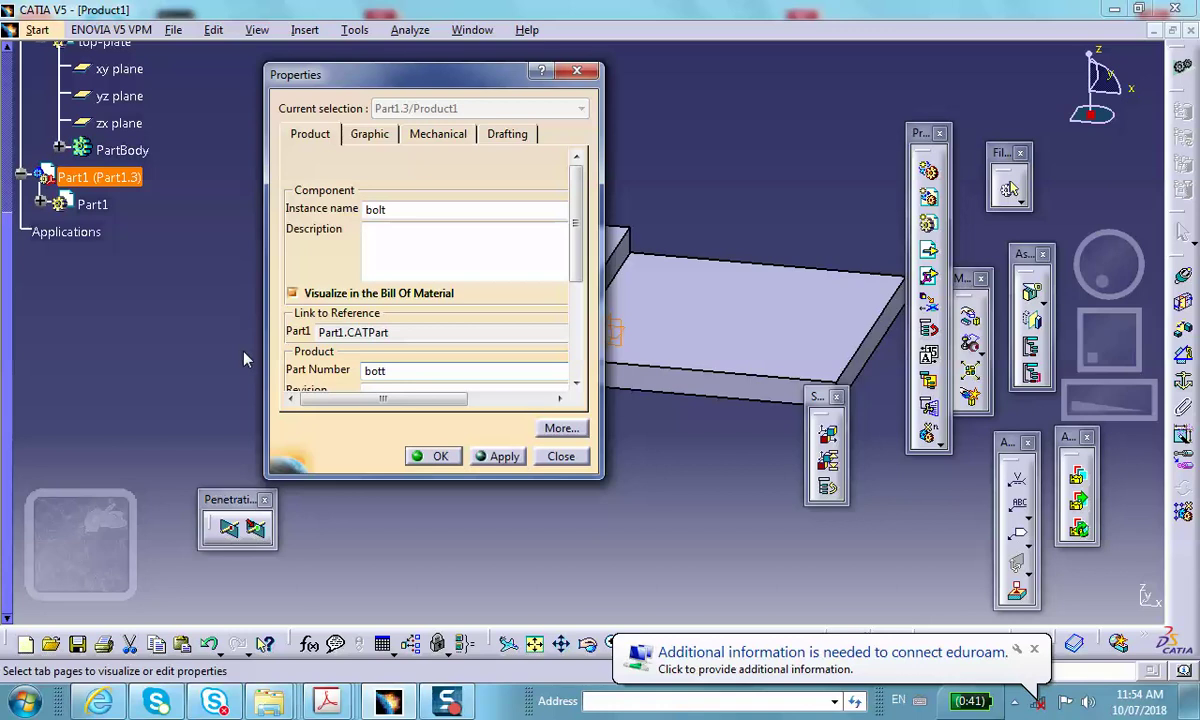
{"action": "key", "text": "BackSpace"}
{"action": "key", "text": "BackSpace"}
{"action": "type", "text": "lt"}
{"action": "left_click", "coordinate": [432, 456]}
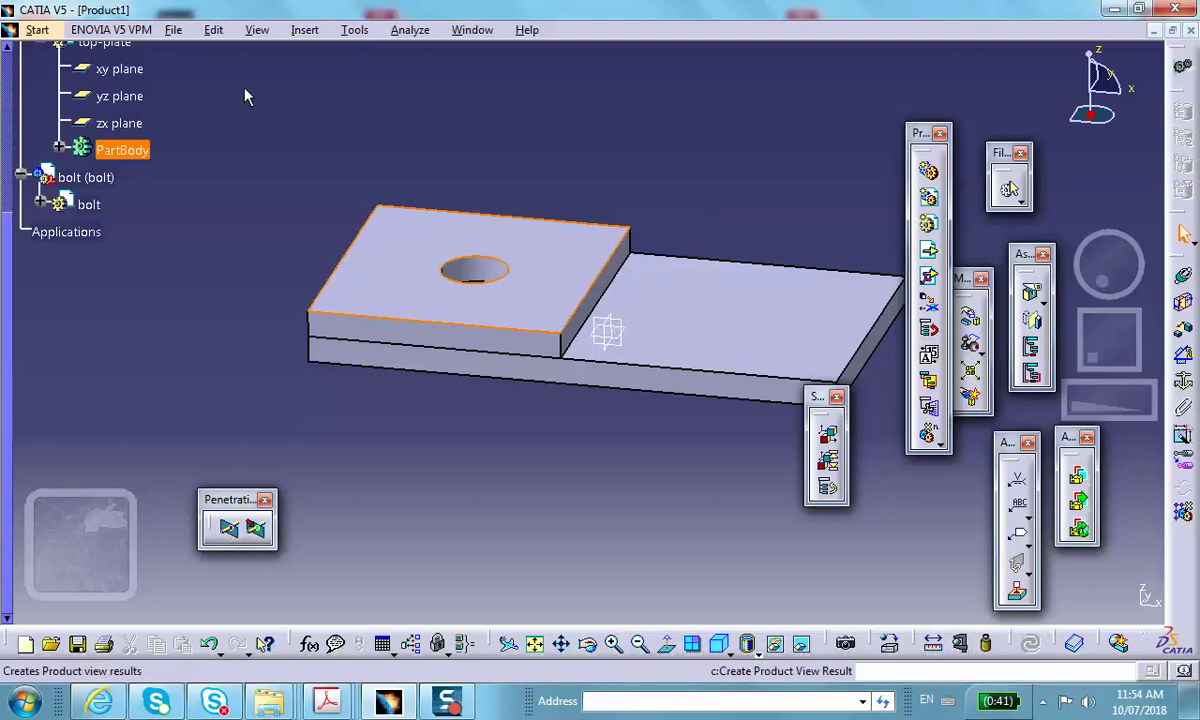
Step: Activate the bolt part for editing and start a sketch on the upper face of the top plate
{"action": "left_click", "coordinate": [59, 147]}
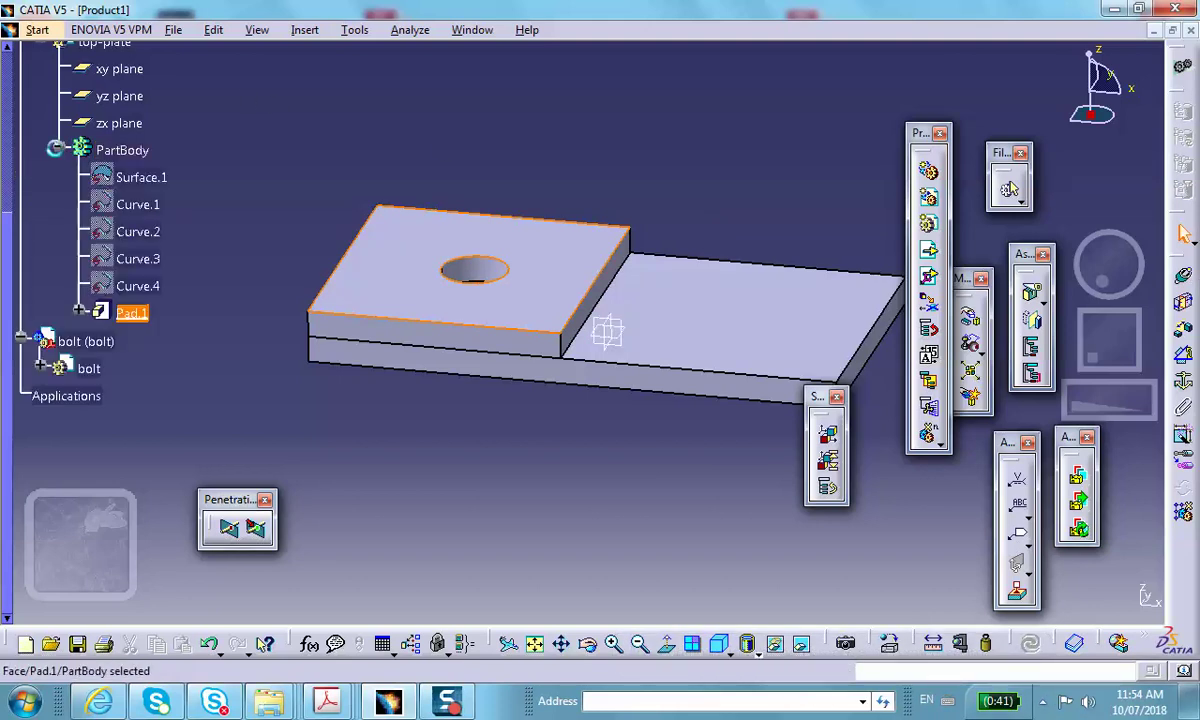
{"action": "left_click", "coordinate": [133, 316]}
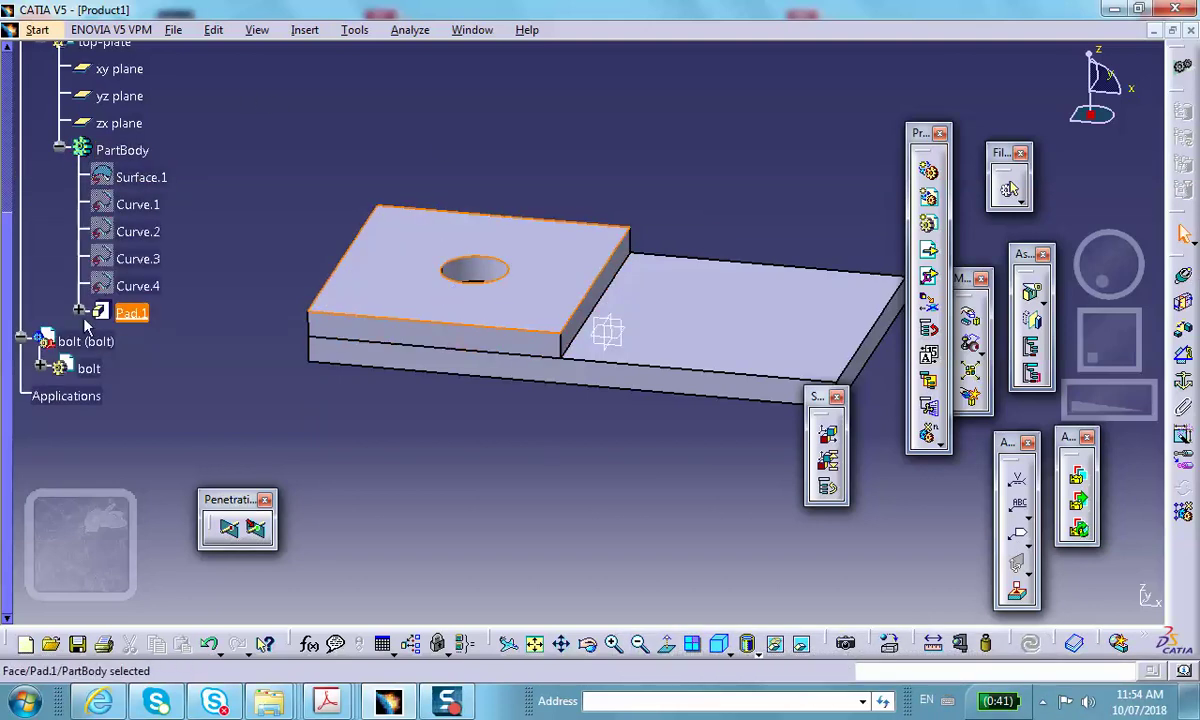
{"action": "left_click", "coordinate": [41, 368]}
{"action": "double_click", "coordinate": [89, 368]}
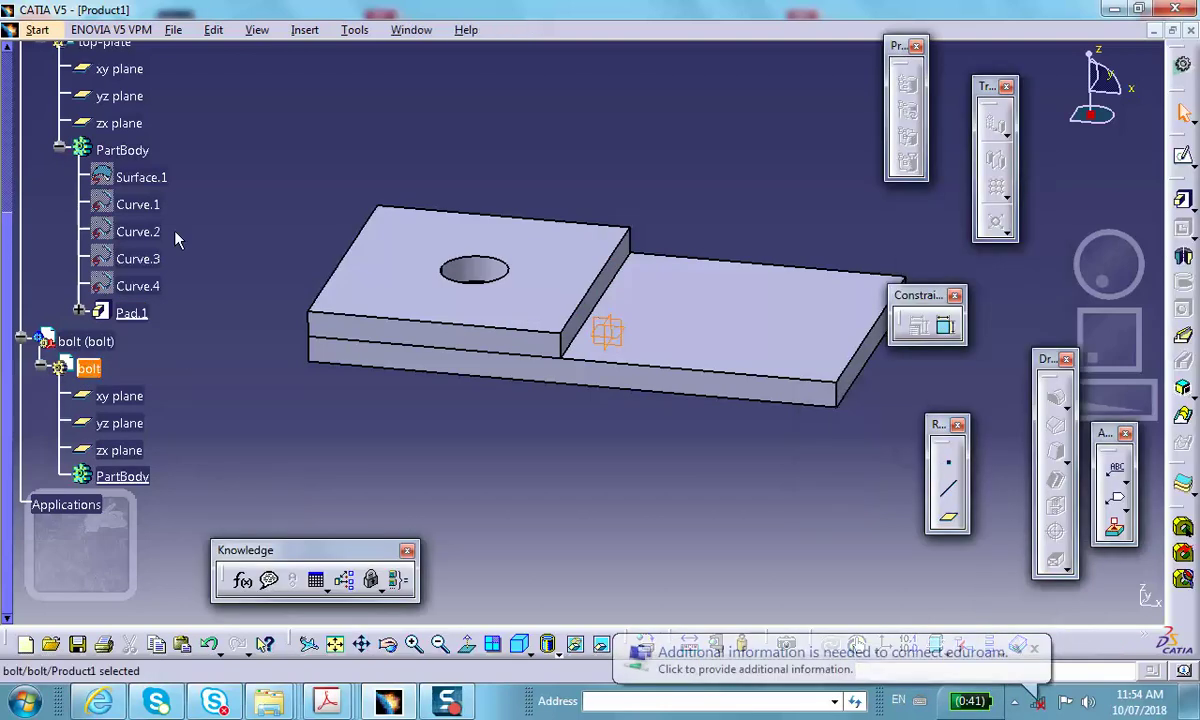
{"action": "scroll", "coordinate": [134, 150], "scroll_direction": "down", "scroll_amount": 3}
{"action": "left_click", "coordinate": [505, 232]}
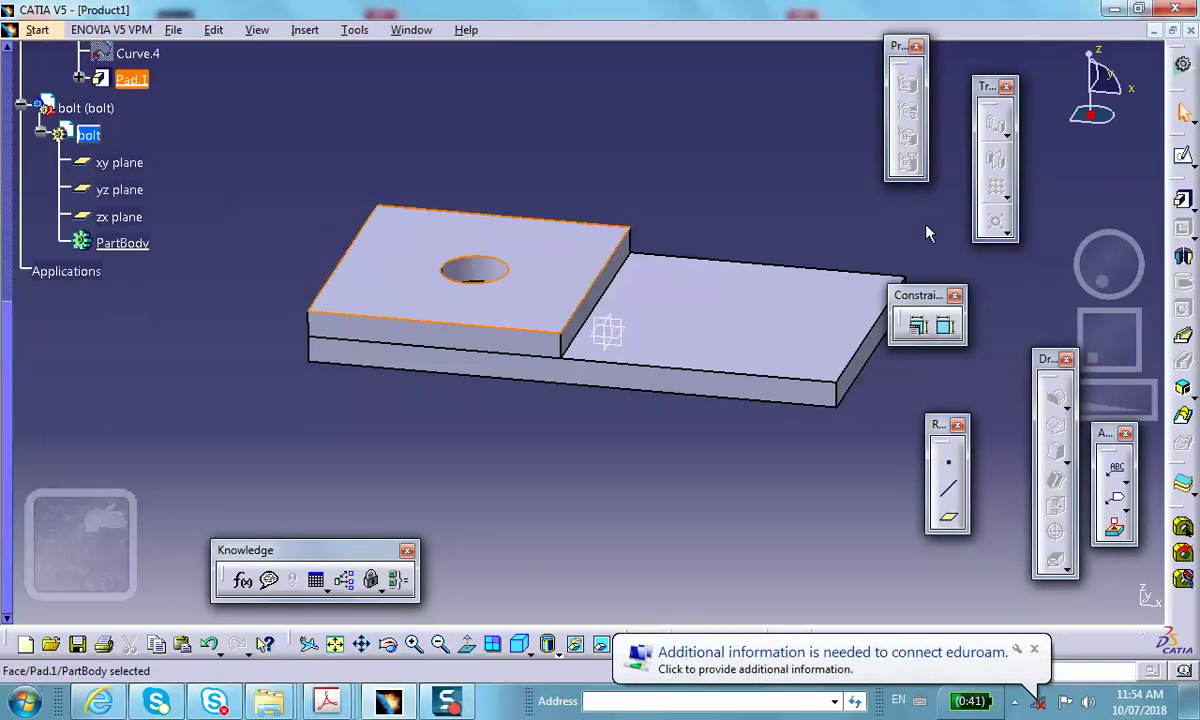
{"action": "left_click", "coordinate": [1183, 153]}
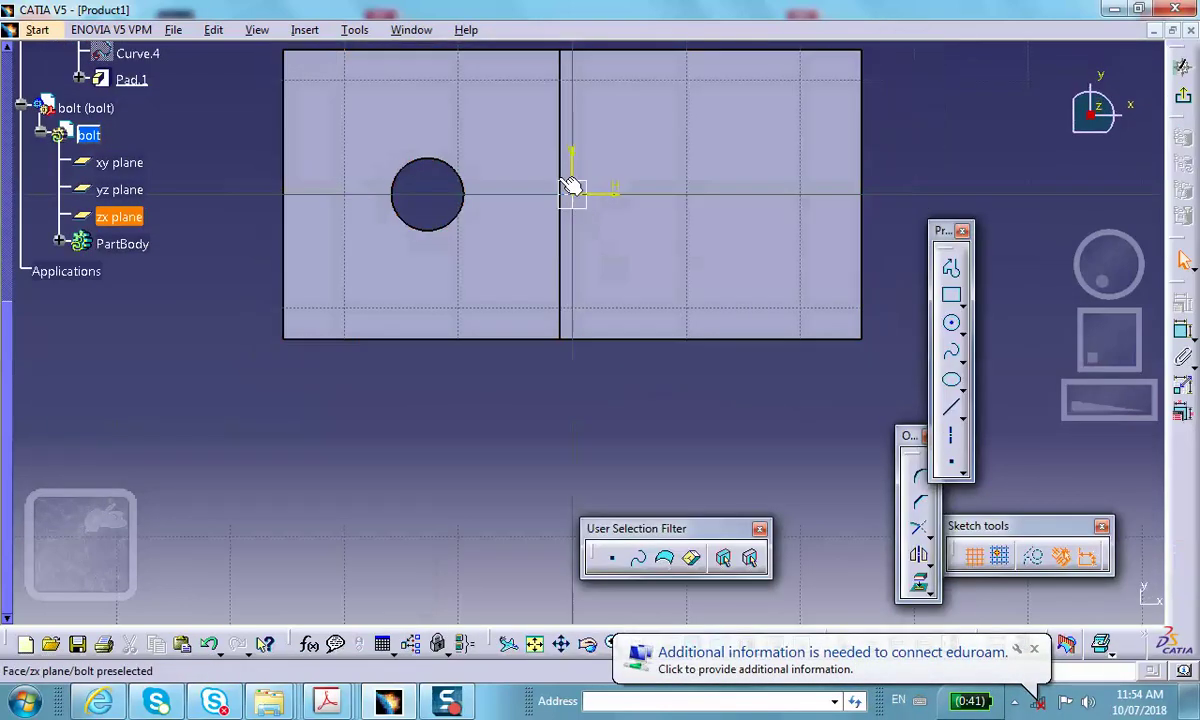
Step: Project the top plate's circular hole edge into the bolt sketch and return to the view normal to the sketch
{"action": "mouse_move", "coordinate": [571, 187]}
{"action": "middle_mouse_down"}
{"action": "mouse_move", "coordinate": [528, 249]}
{"action": "mouse_move", "coordinate": [464, 402]}
{"action": "mouse_move", "coordinate": [400, 337]}
{"action": "middle_mouse_up"}
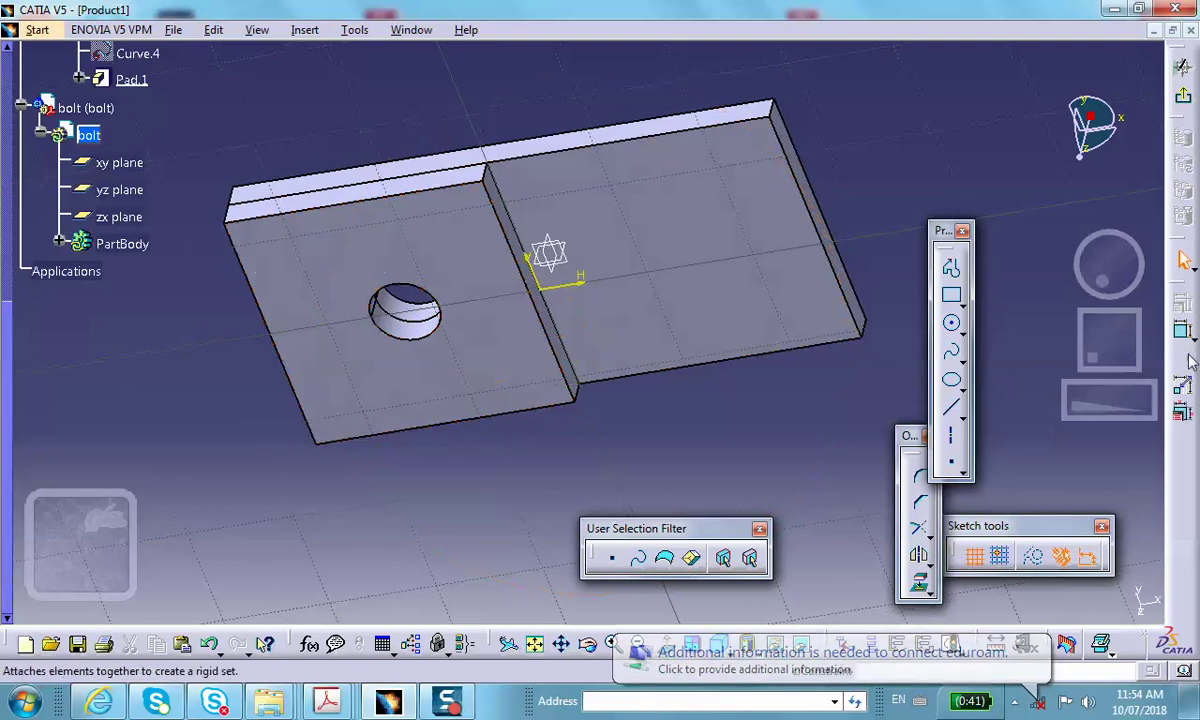
{"action": "left_click", "coordinate": [919, 584]}
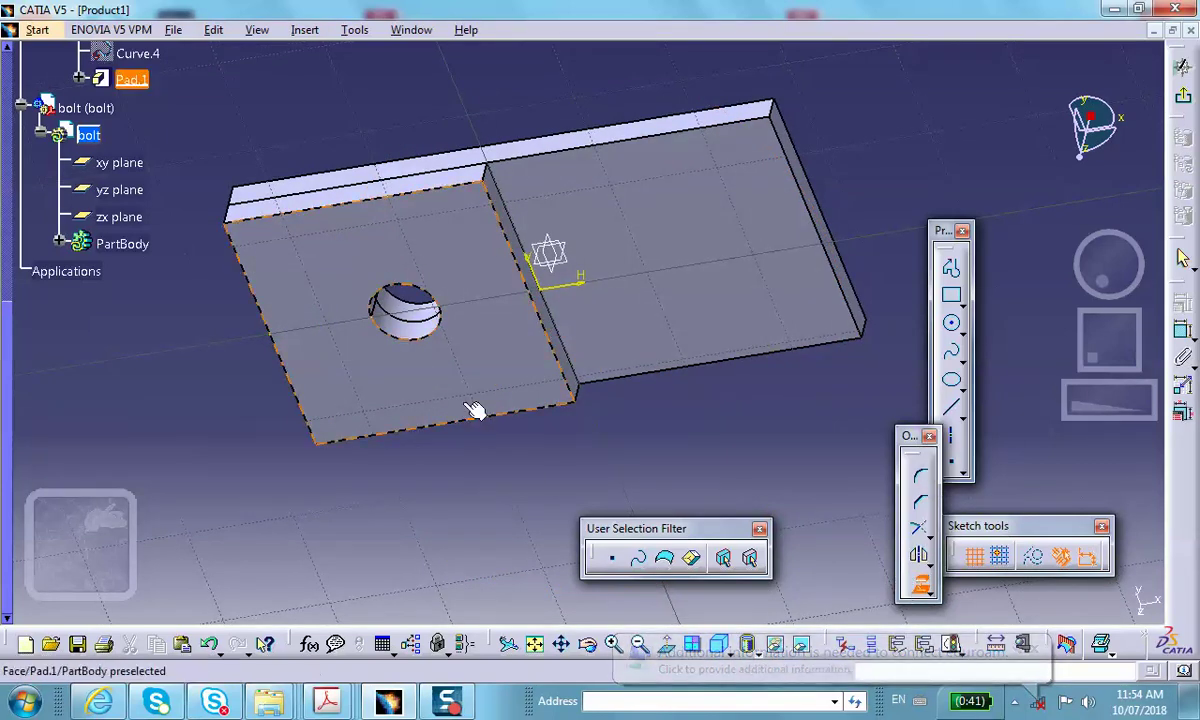
{"action": "left_click", "coordinate": [440, 336]}
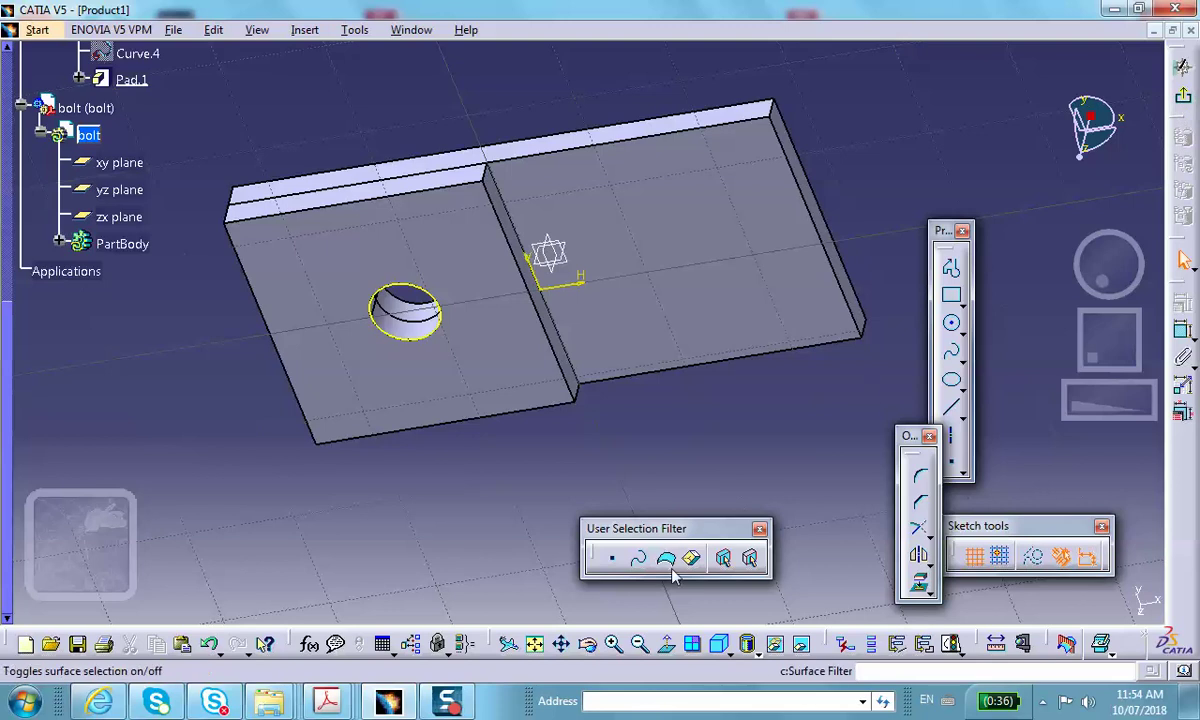
{"action": "left_click", "coordinate": [665, 643]}
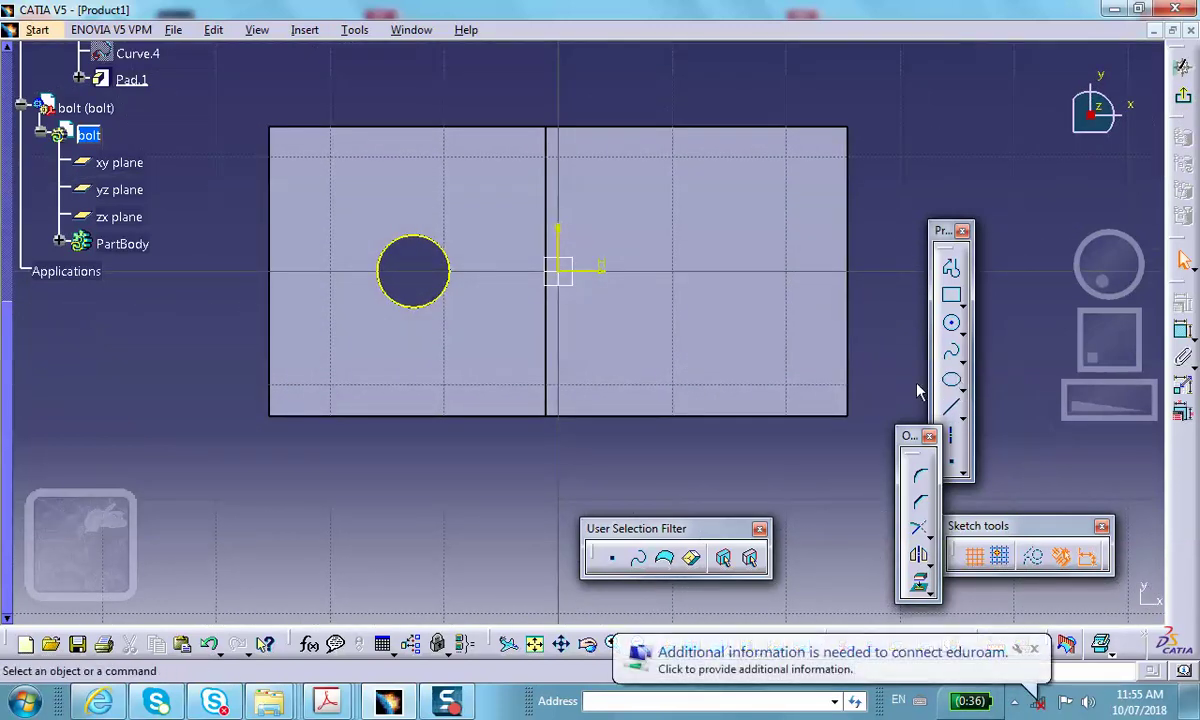
Step: Draw a larger circle concentric with the projected hole edge for the bolt head and exit the sketch
{"action": "left_click", "coordinate": [954, 326]}
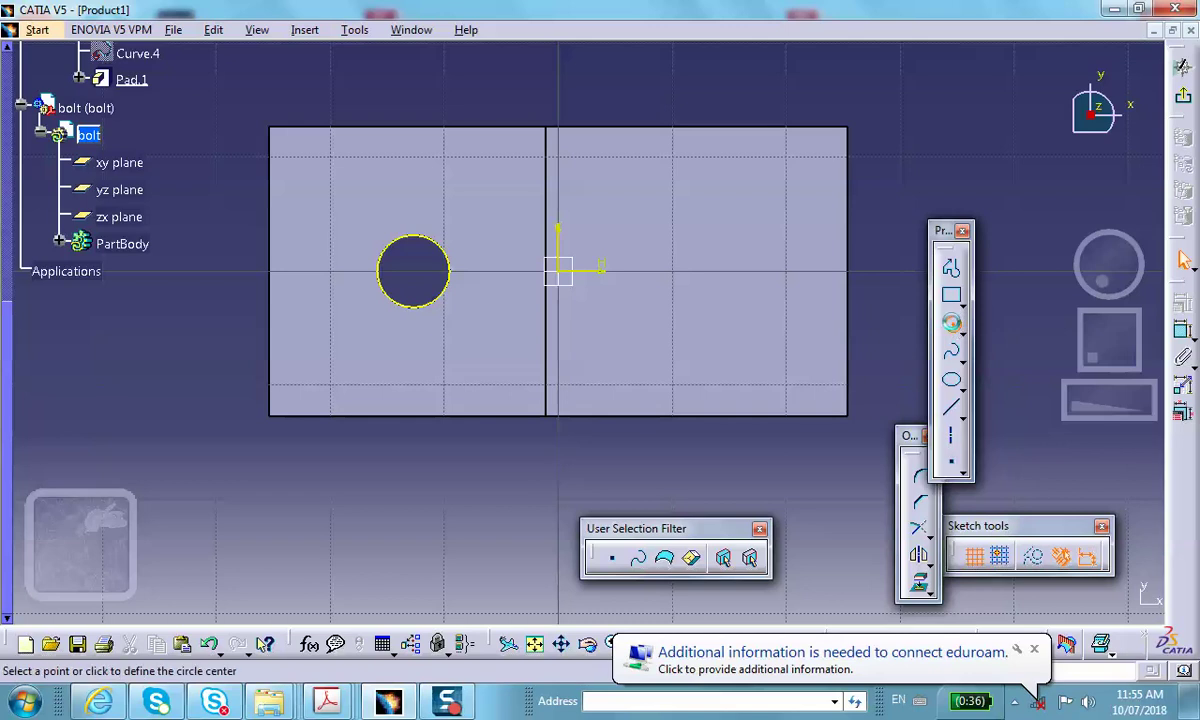
{"action": "left_click", "coordinate": [418, 273]}
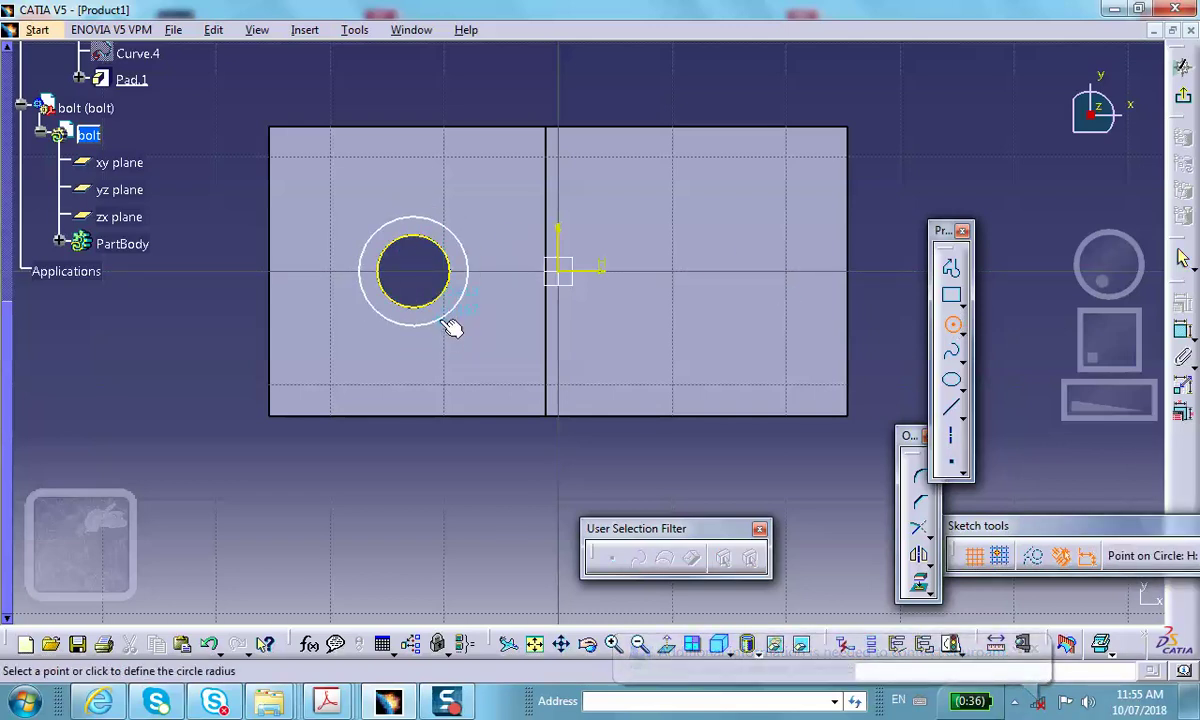
{"action": "left_click", "coordinate": [451, 327]}
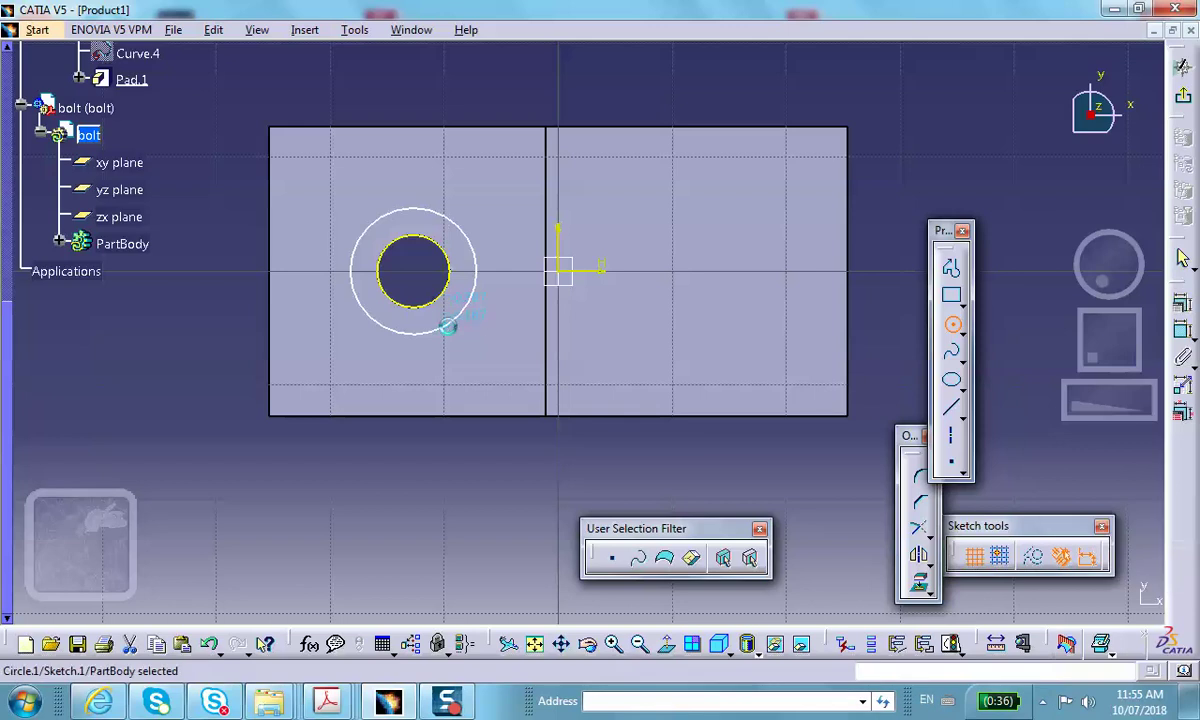
{"action": "left_click", "coordinate": [1182, 102]}
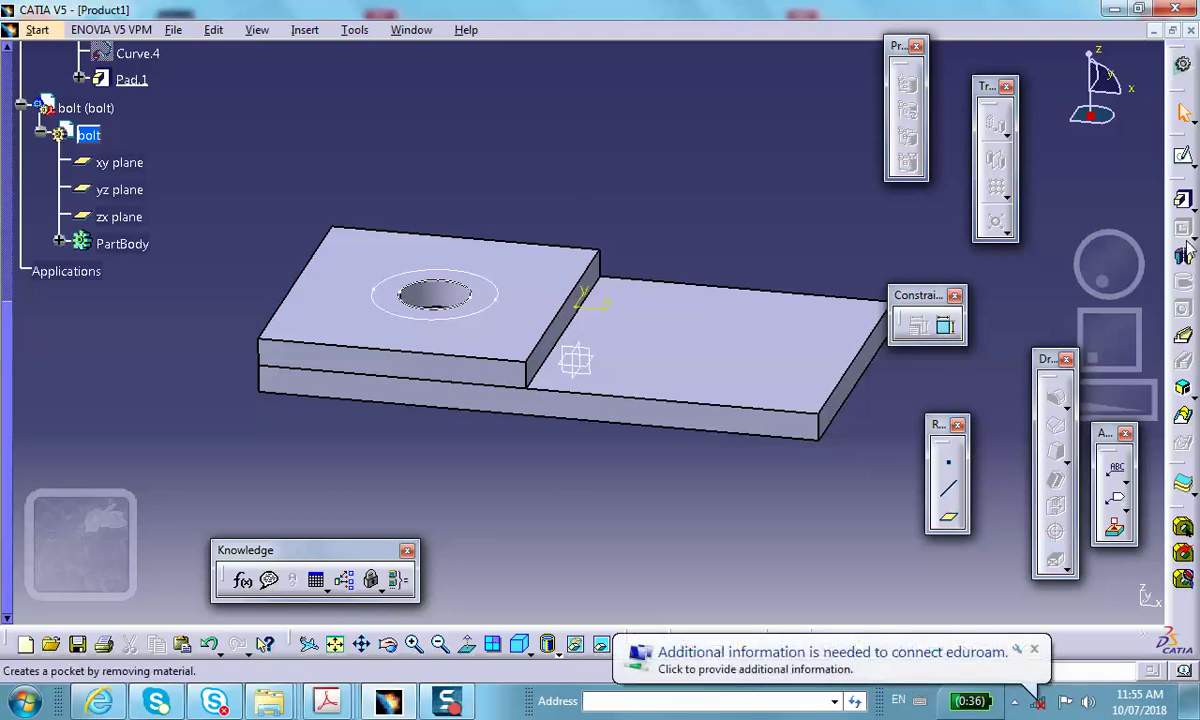
Step: Create a multi-pad from the bolt sketch with lengths of 0.3 in for the inner circle and 0.15 in for the outer ring
{"action": "left_click", "coordinate": [1188, 205]}
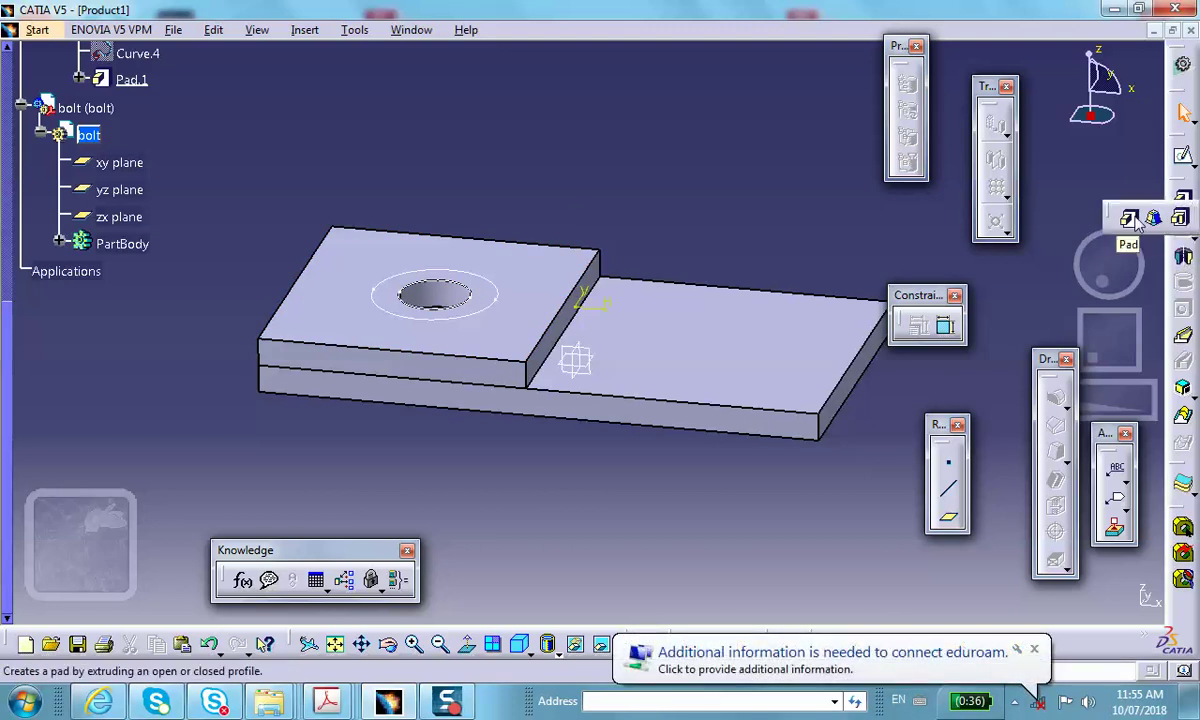
{"action": "left_click", "coordinate": [1155, 218]}
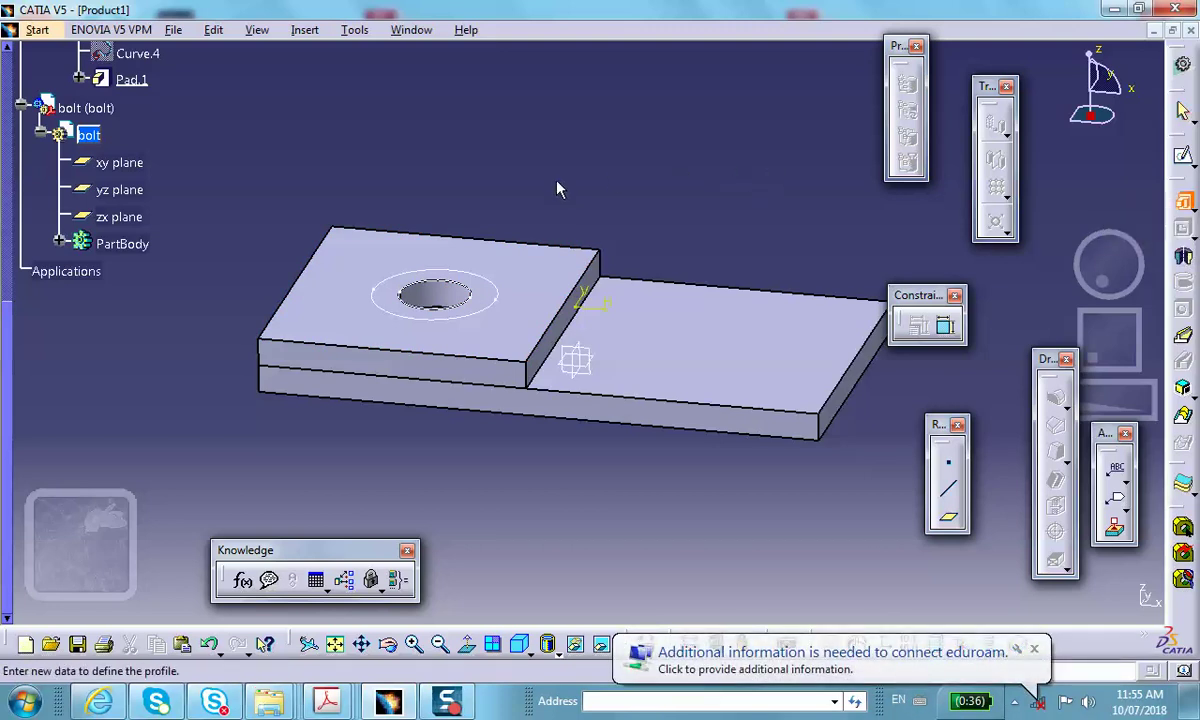
{"action": "left_click", "coordinate": [488, 275]}
{"action": "left_click", "coordinate": [978, 403]}
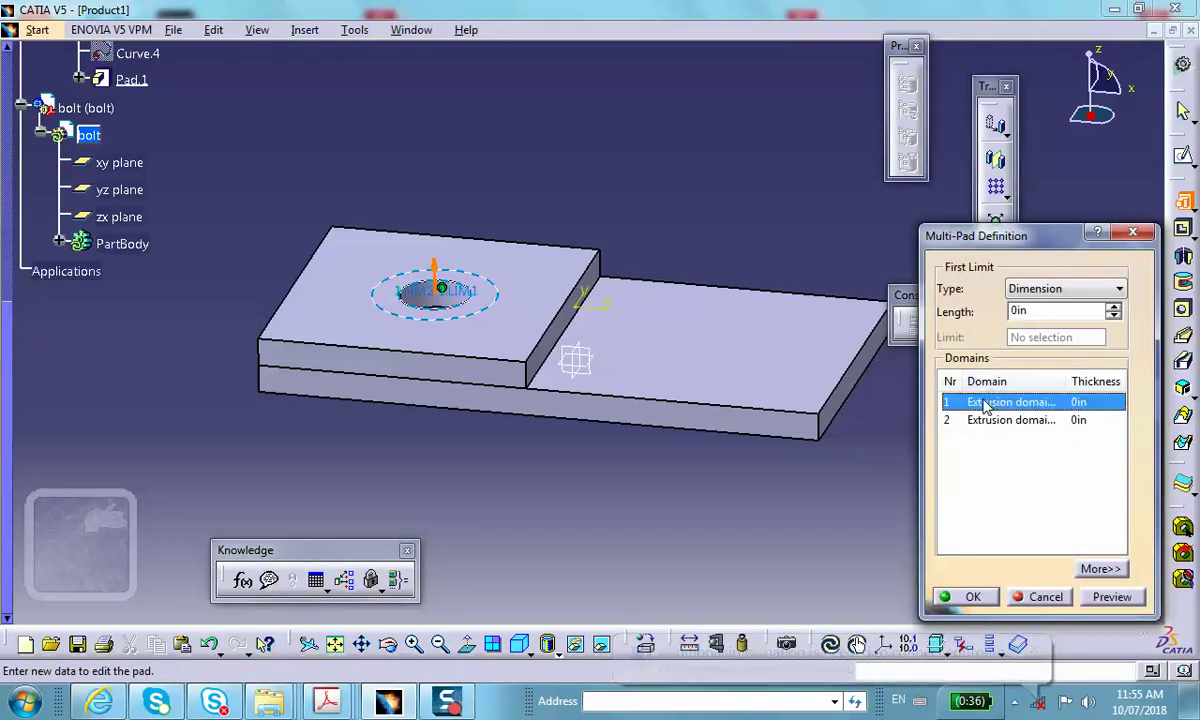
{"action": "left_click", "coordinate": [990, 420]}
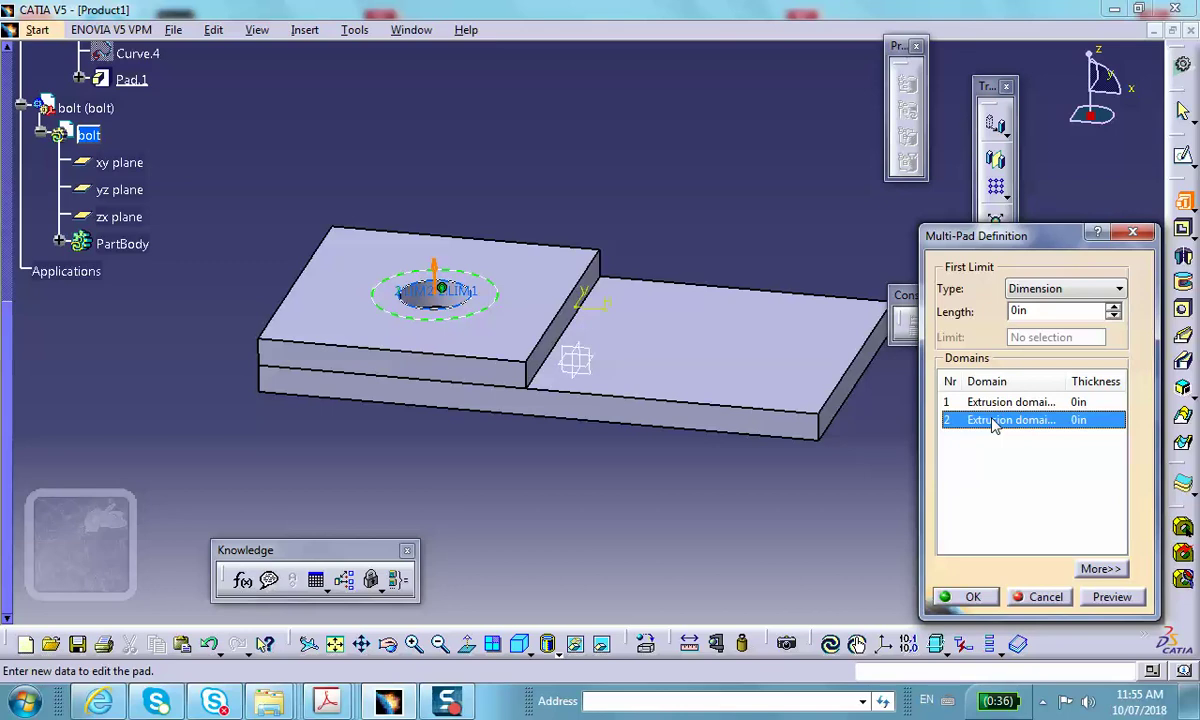
{"action": "double_click", "coordinate": [1040, 312]}
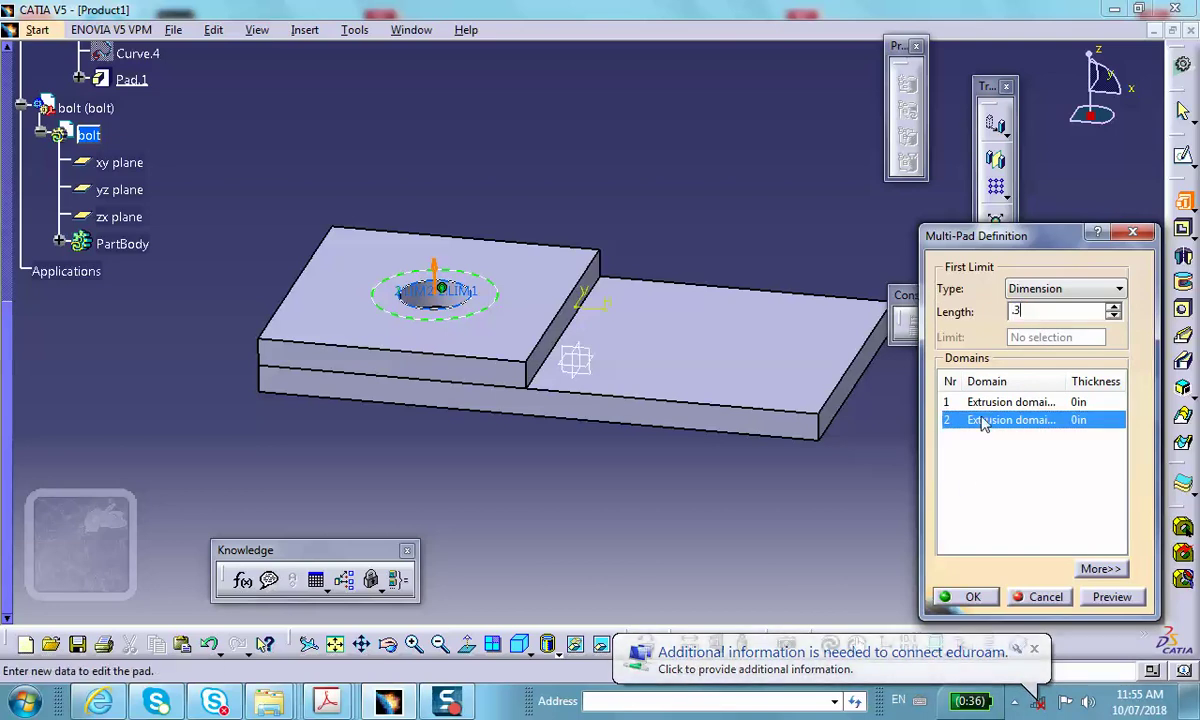
{"action": "left_click", "coordinate": [982, 404]}
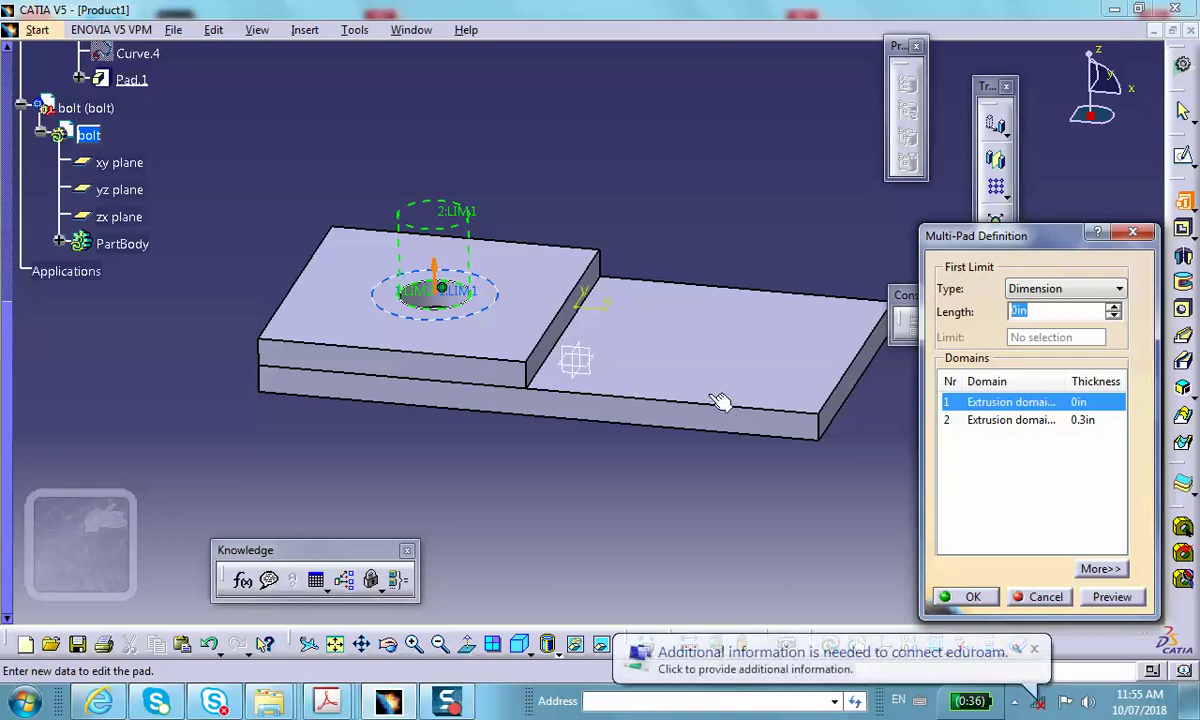
{"action": "type", "text": "."}
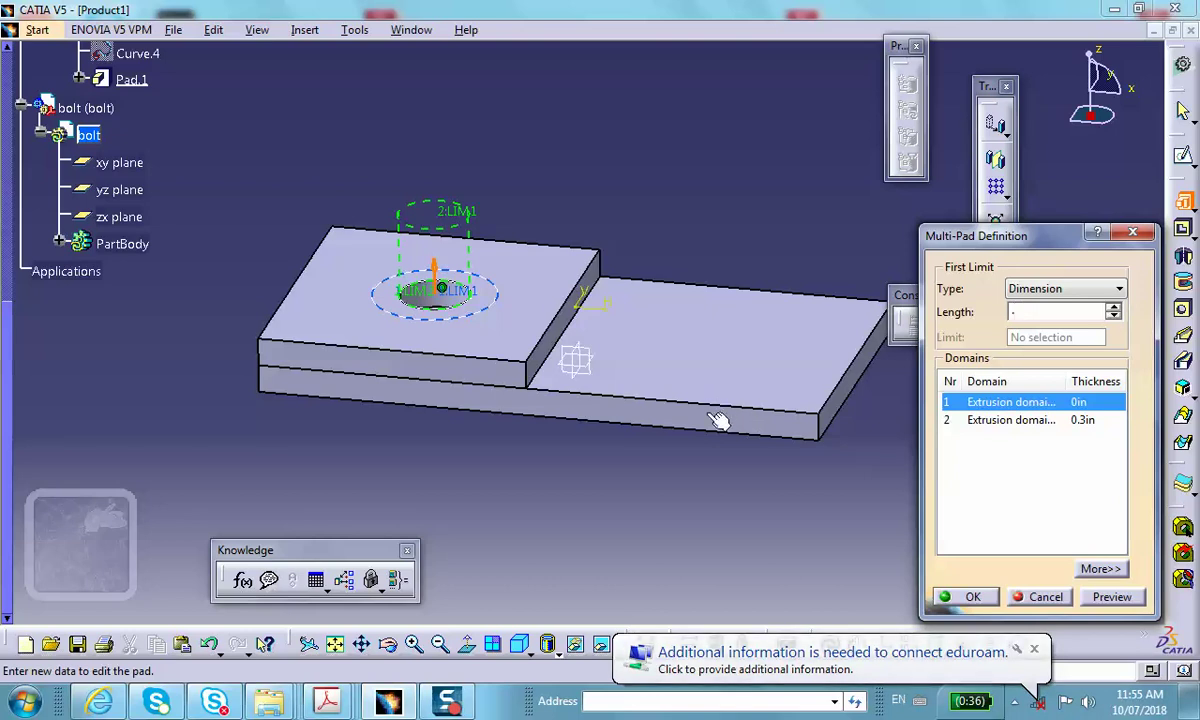
{"action": "type", "text": "15"}
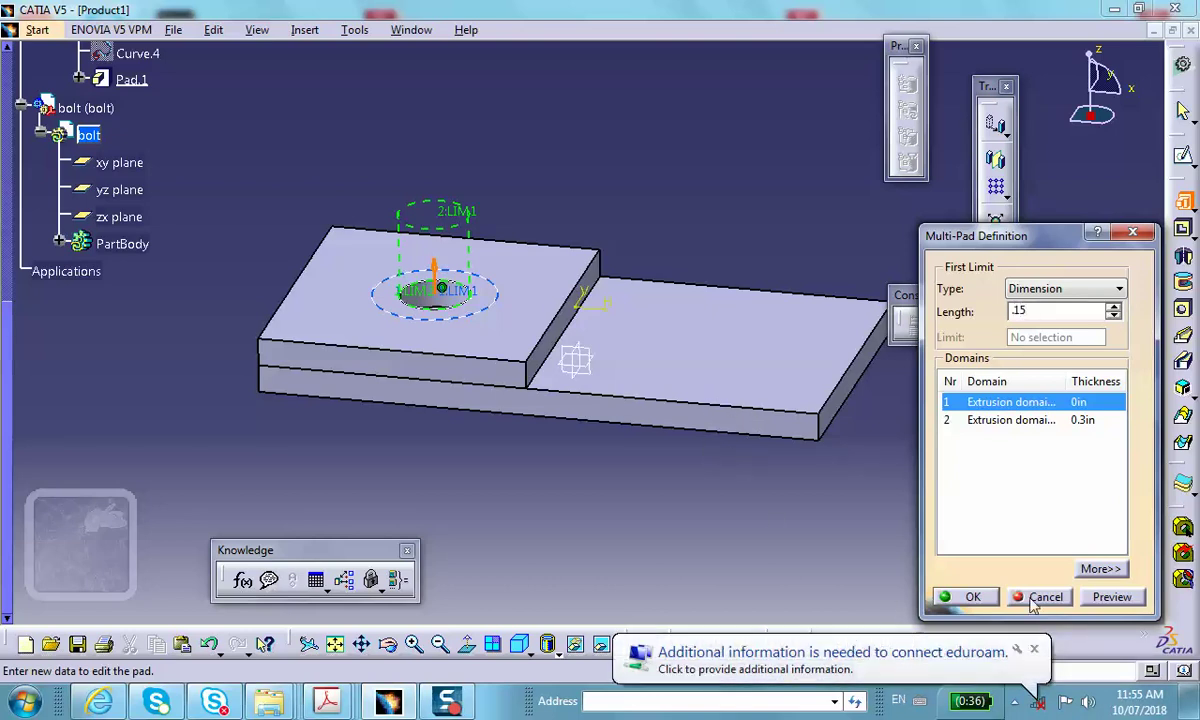
{"action": "left_click", "coordinate": [970, 597]}
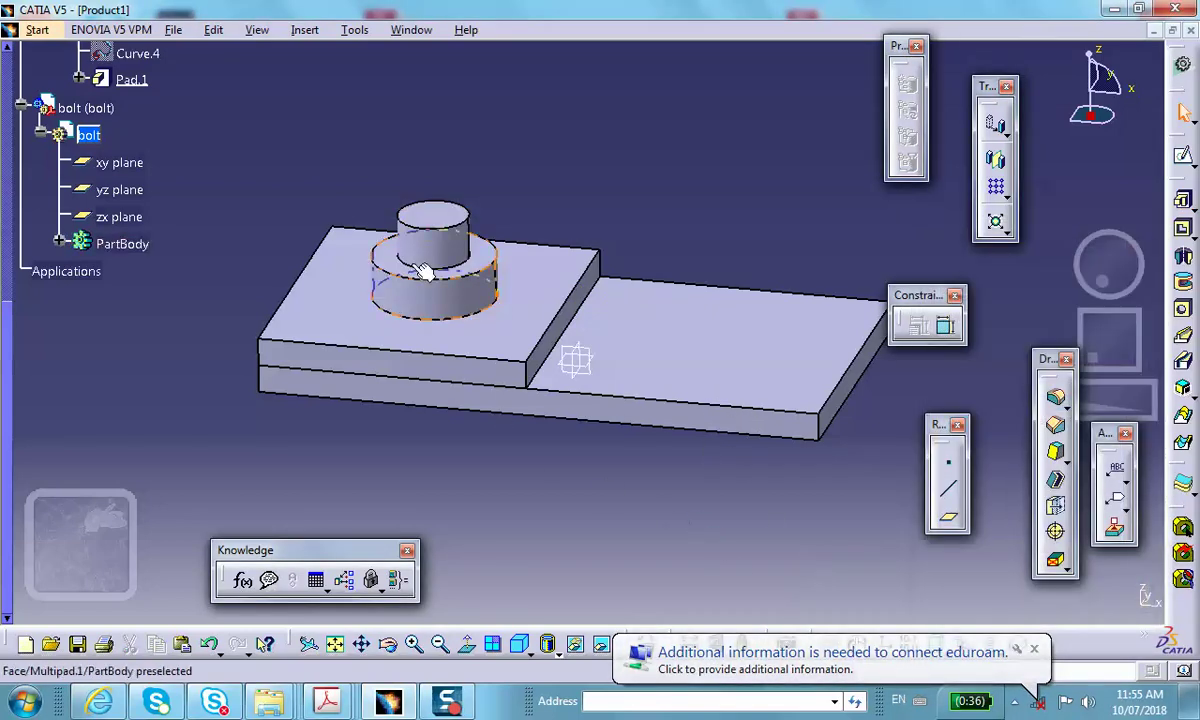
Step: Edit the bolt's multi-pad and set the length of the inner shank domain to 0.5 in
{"action": "middle_click_drag", "start_coordinate": [445, 434], "coordinate": [450, 302]}
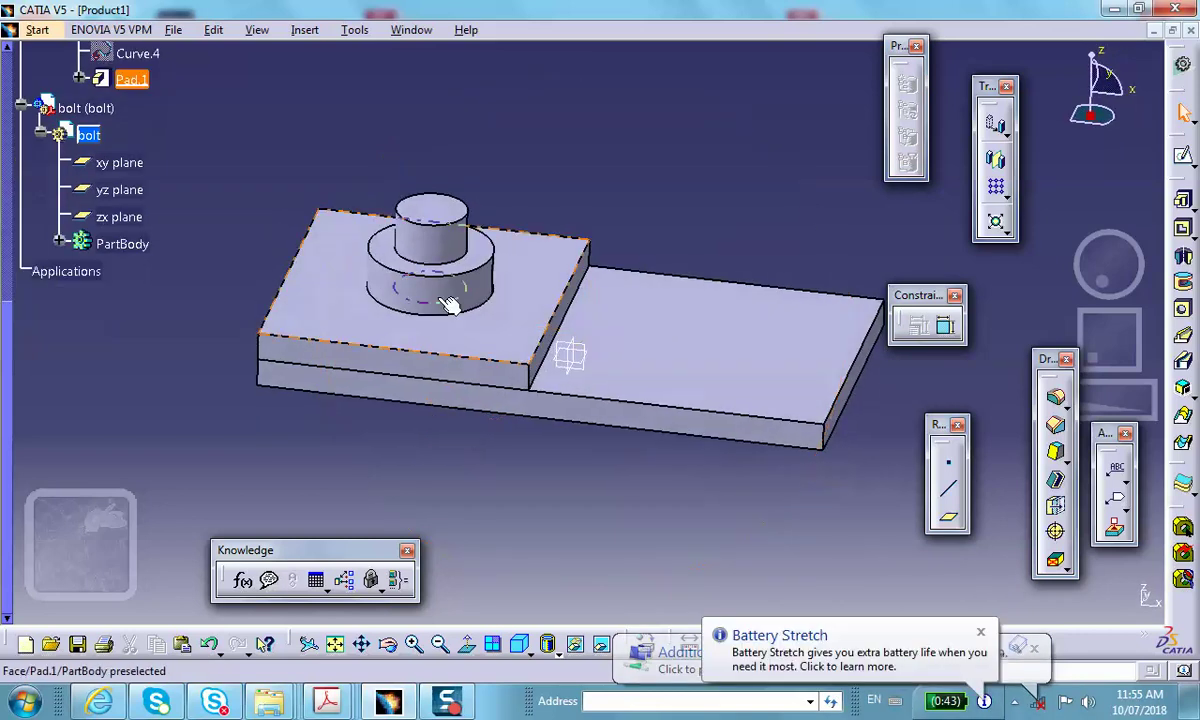
{"action": "left_click", "coordinate": [58, 244]}
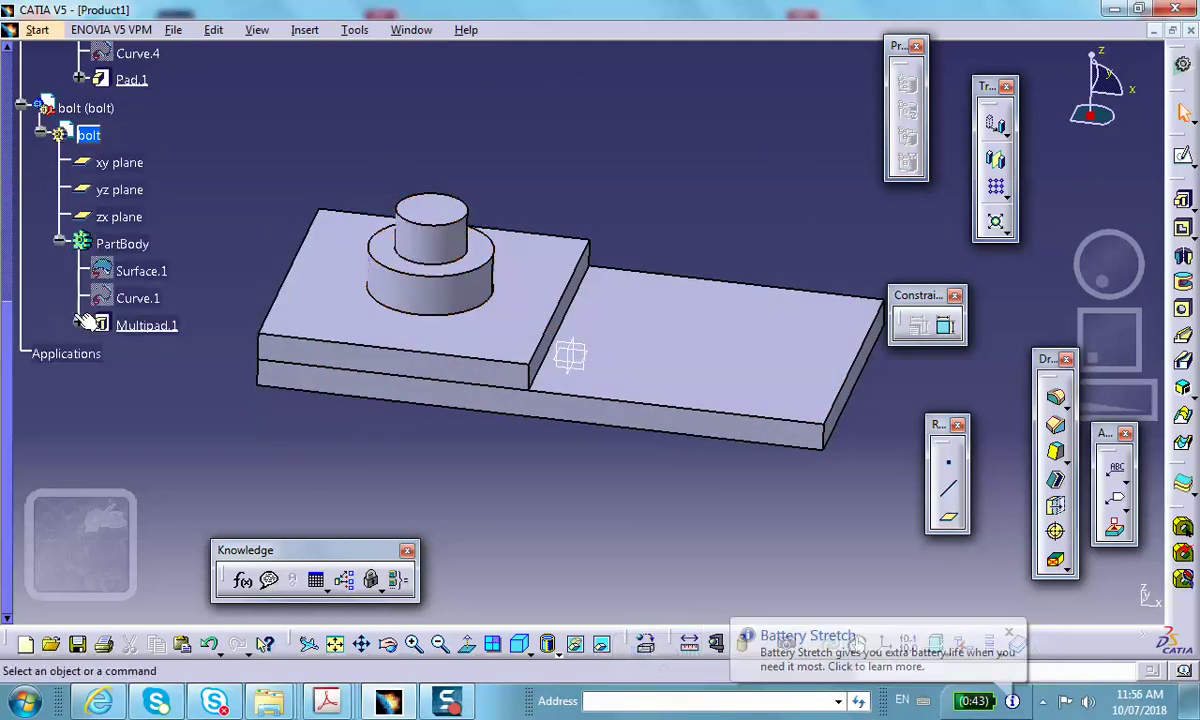
{"action": "left_click", "coordinate": [79, 325]}
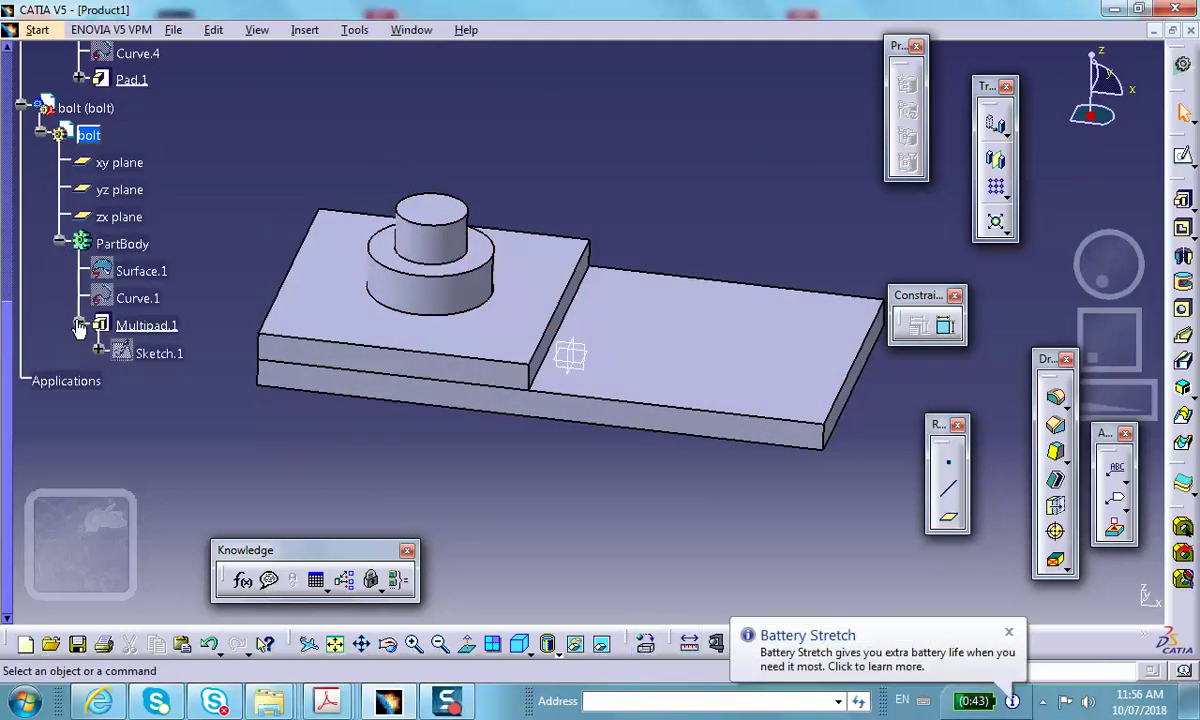
{"action": "double_click", "coordinate": [150, 325]}
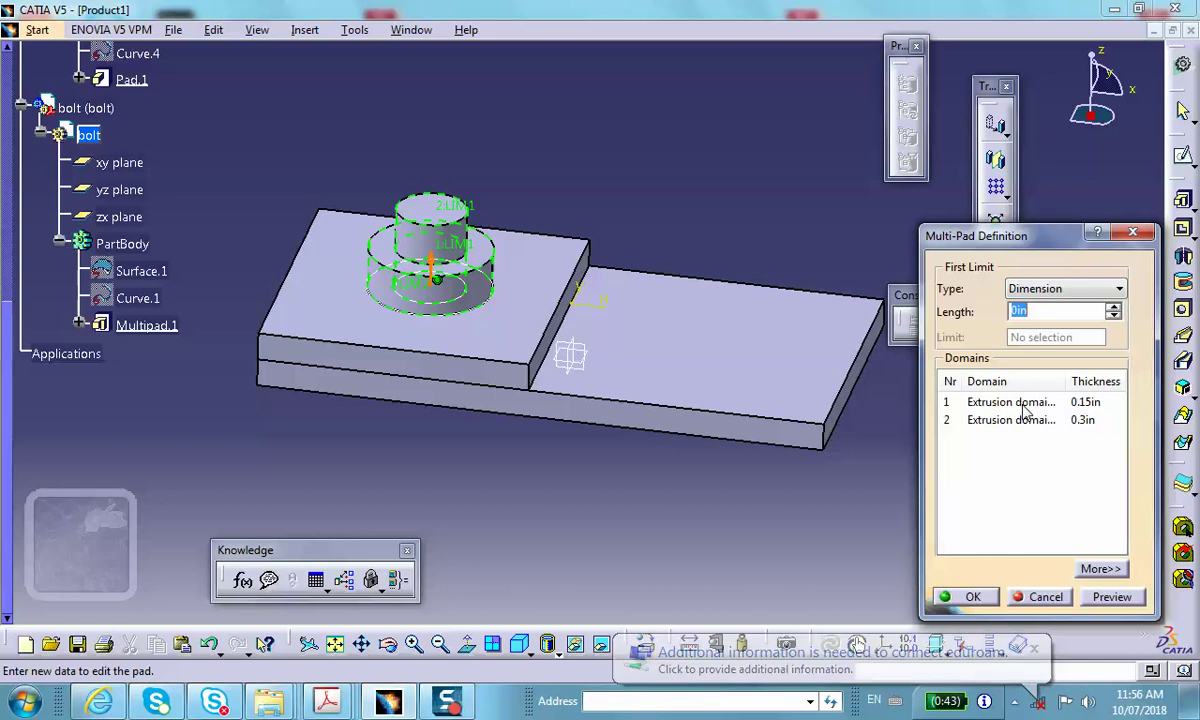
{"action": "left_click", "coordinate": [1025, 405]}
{"action": "left_click", "coordinate": [1035, 420]}
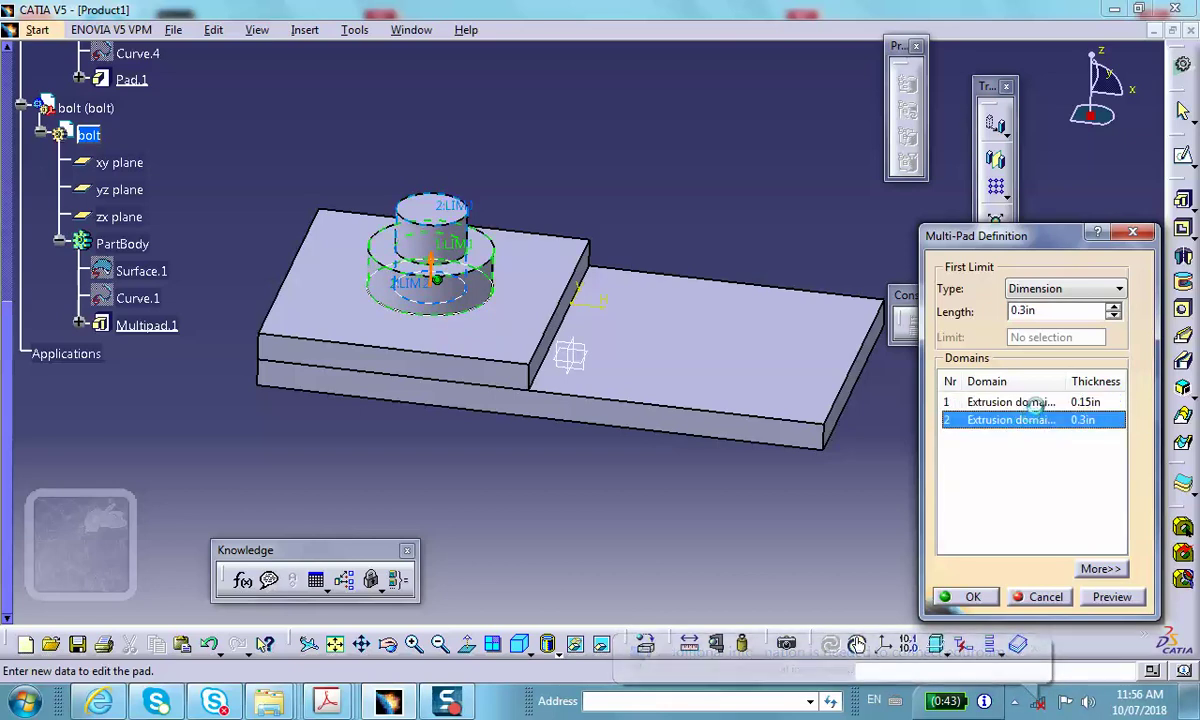
{"action": "double_click", "coordinate": [1058, 311]}
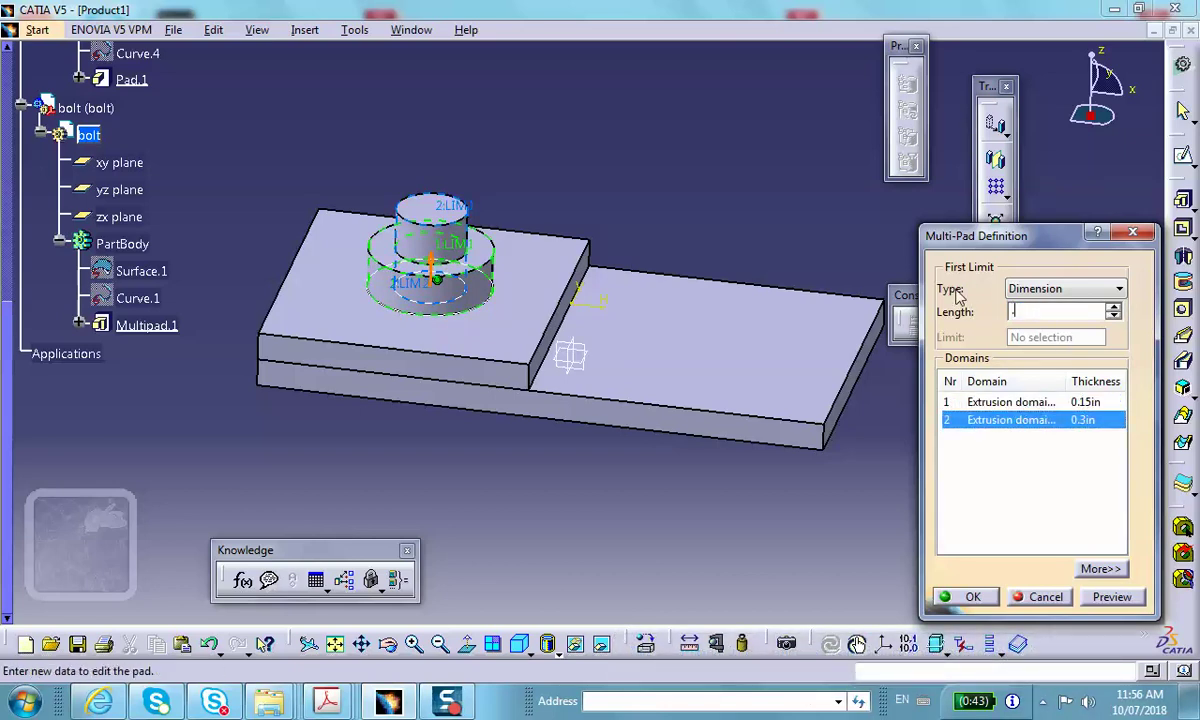
{"action": "type", "text": ".5"}
{"action": "left_click", "coordinate": [973, 596]}
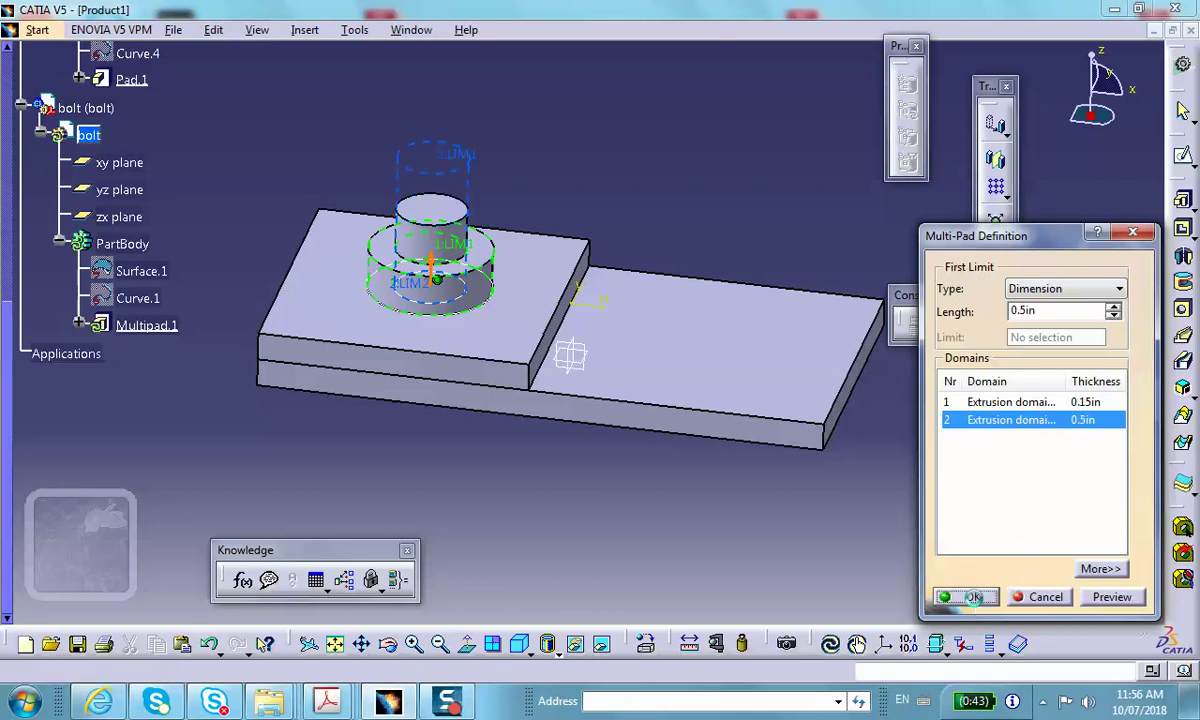
{"action": "middle_click_drag", "start_coordinate": [590, 203], "coordinate": [565, 480]}
Step: Activate Product1 and apply the Steel material from the Metal family to the assembly
{"action": "scroll", "coordinate": [223, 196], "scroll_direction": "up", "scroll_amount": 10}
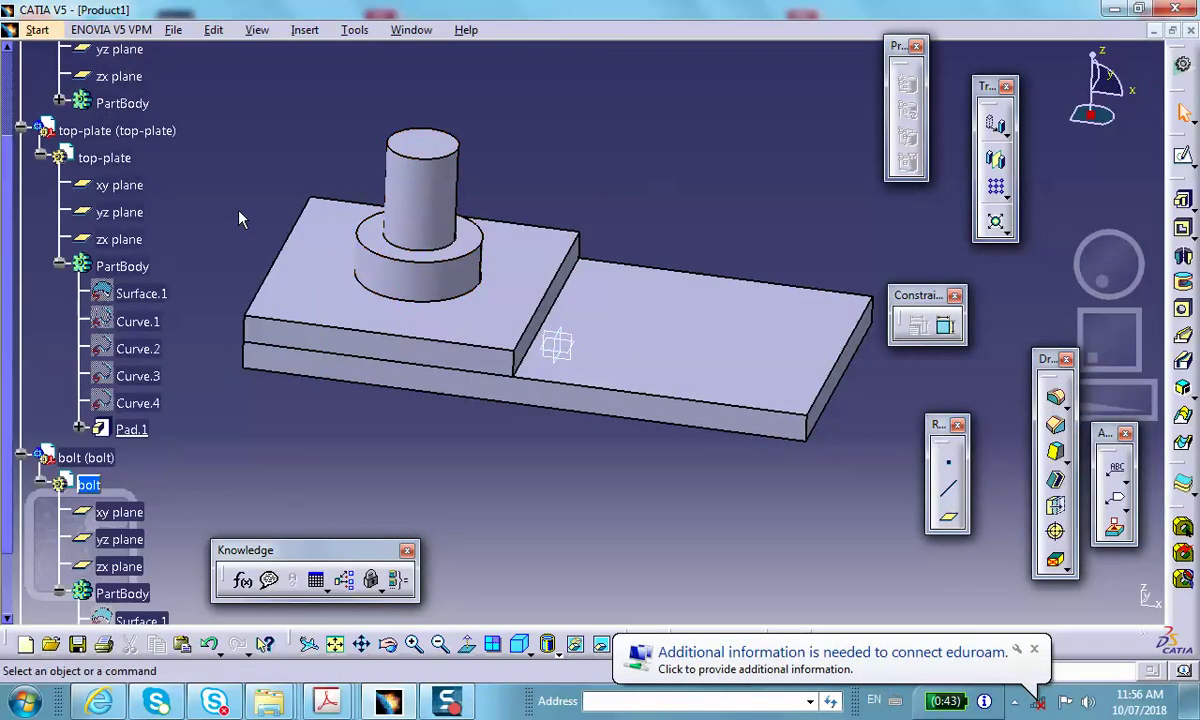
{"action": "double_click", "coordinate": [80, 349]}
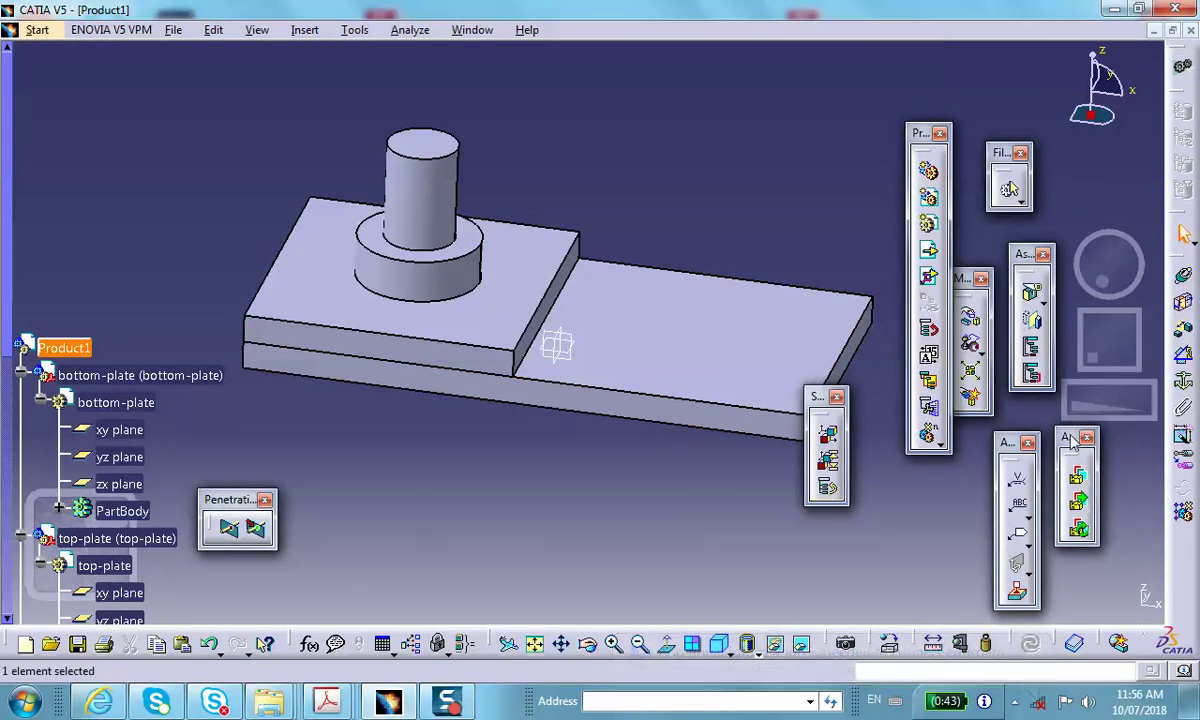
{"action": "left_click", "coordinate": [893, 642]}
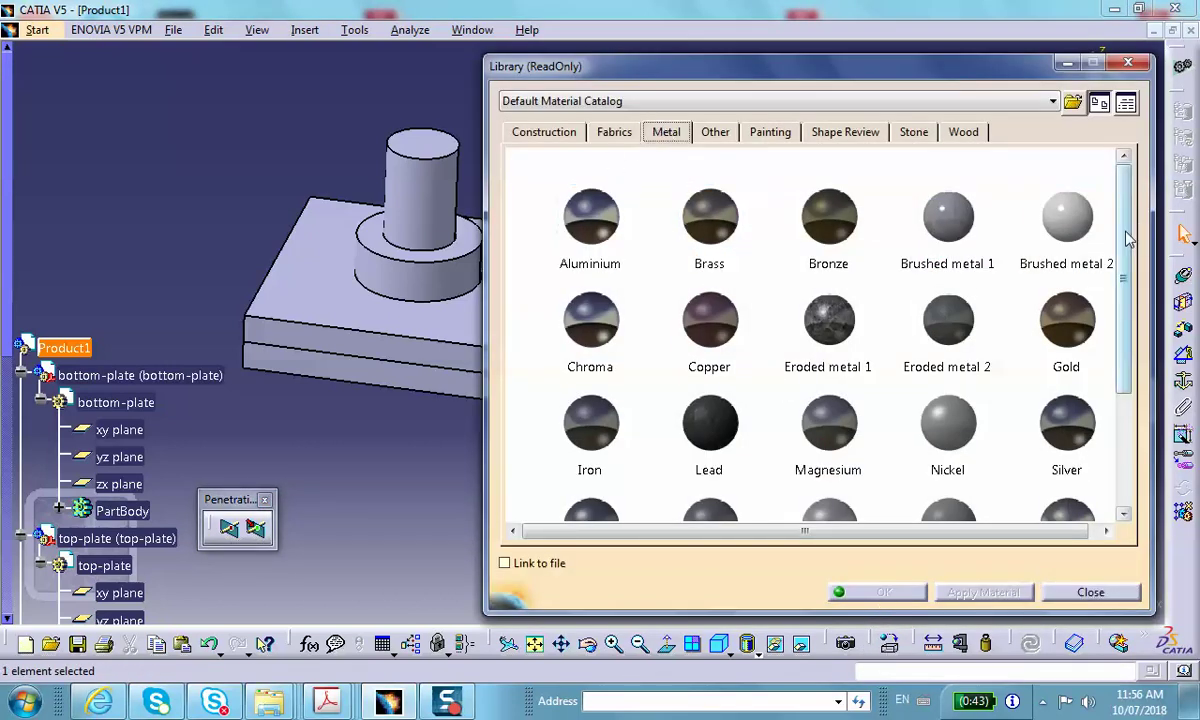
{"action": "scroll", "coordinate": [1100, 242], "scroll_direction": "down", "scroll_amount": 4}
{"action": "left_click", "coordinate": [600, 340]}
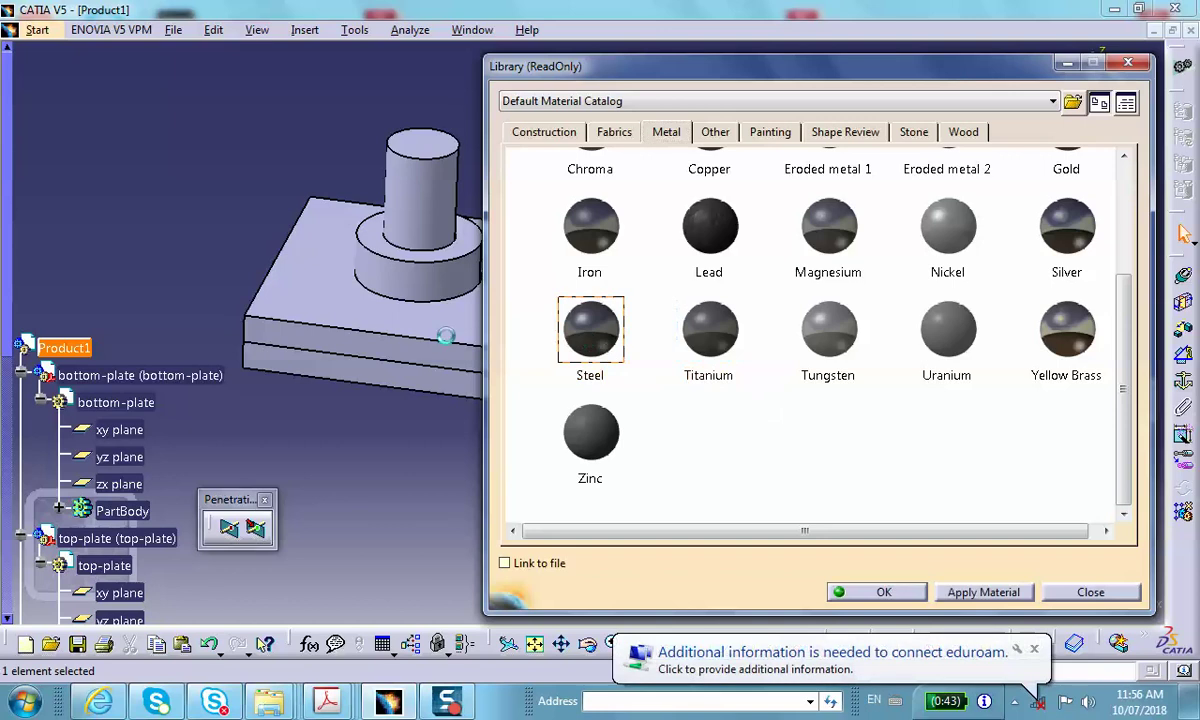
{"action": "left_click", "coordinate": [884, 592]}
Step: Move the bolt up along the Z axis with the Manipulation tool until it is clear of the plates
{"action": "middle_click_drag", "start_coordinate": [659, 372], "coordinate": [580, 268]}
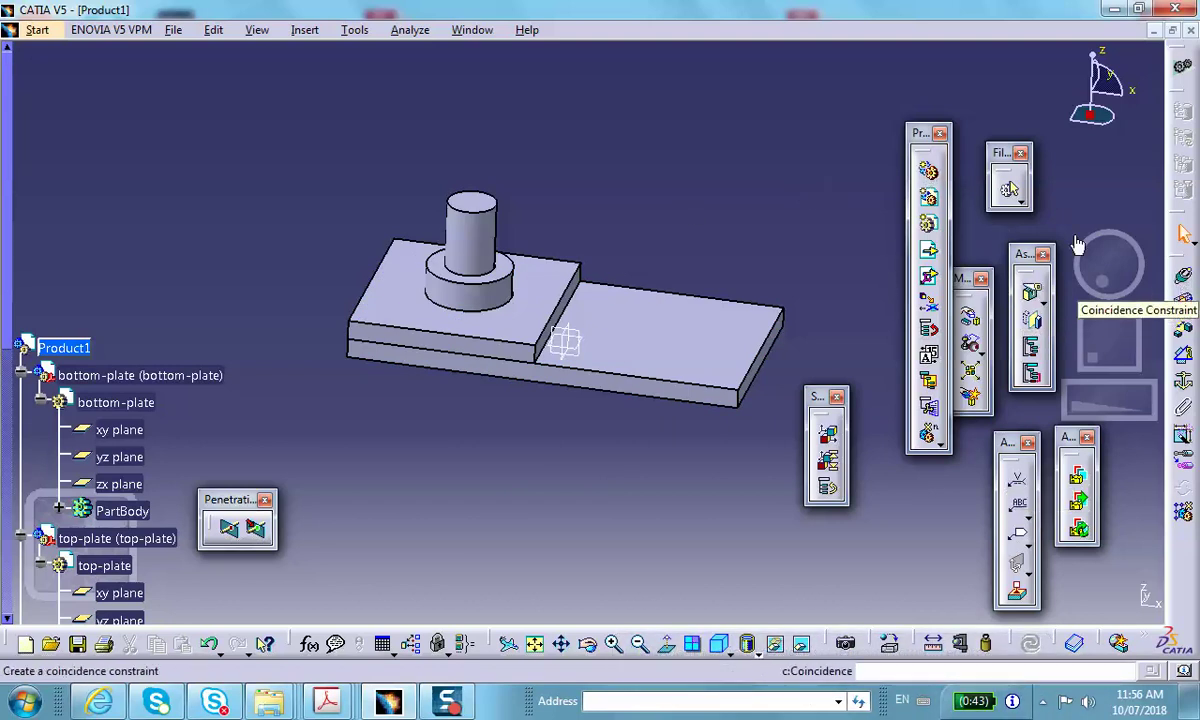
{"action": "left_click", "coordinate": [970, 320]}
{"action": "left_click", "coordinate": [957, 243]}
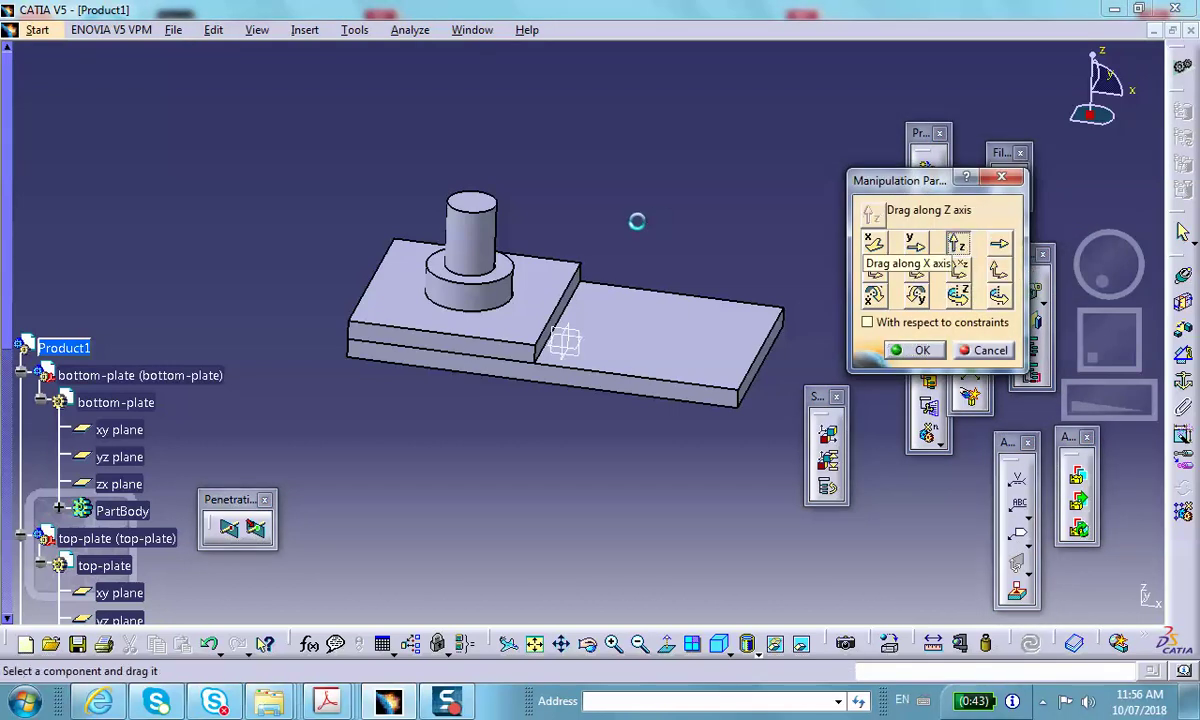
{"action": "left_click_drag", "start_coordinate": [482, 268], "coordinate": [563, 222]}
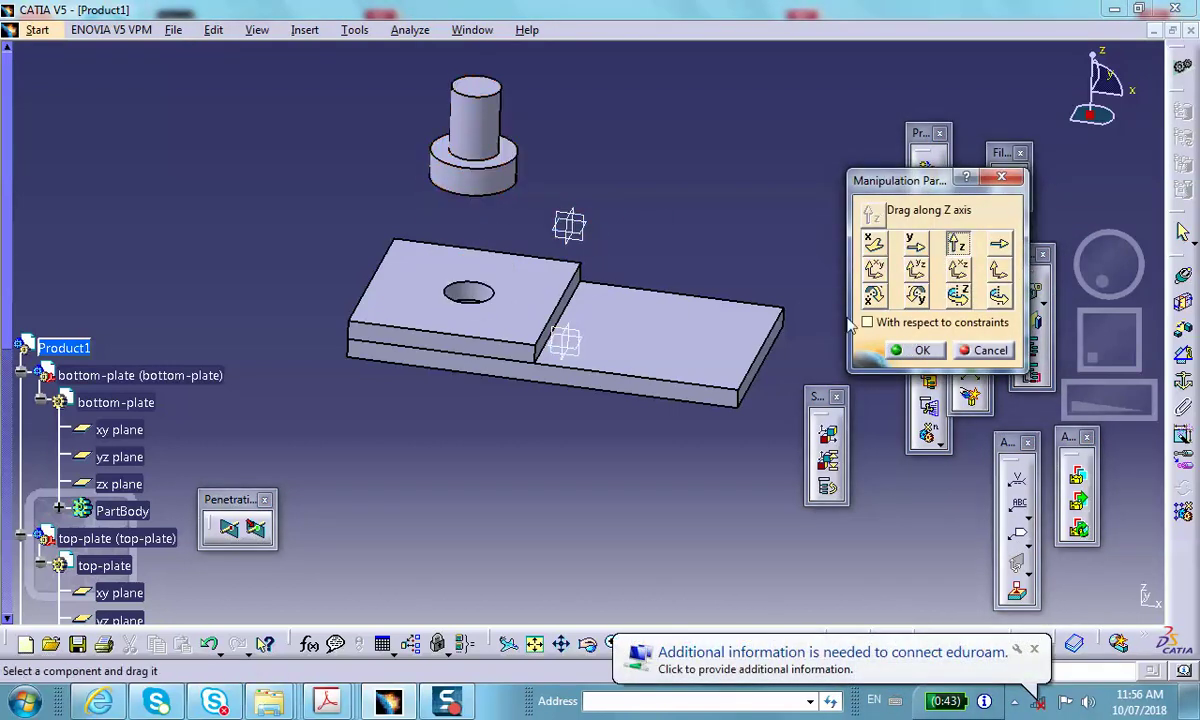
{"action": "left_click", "coordinate": [916, 350]}
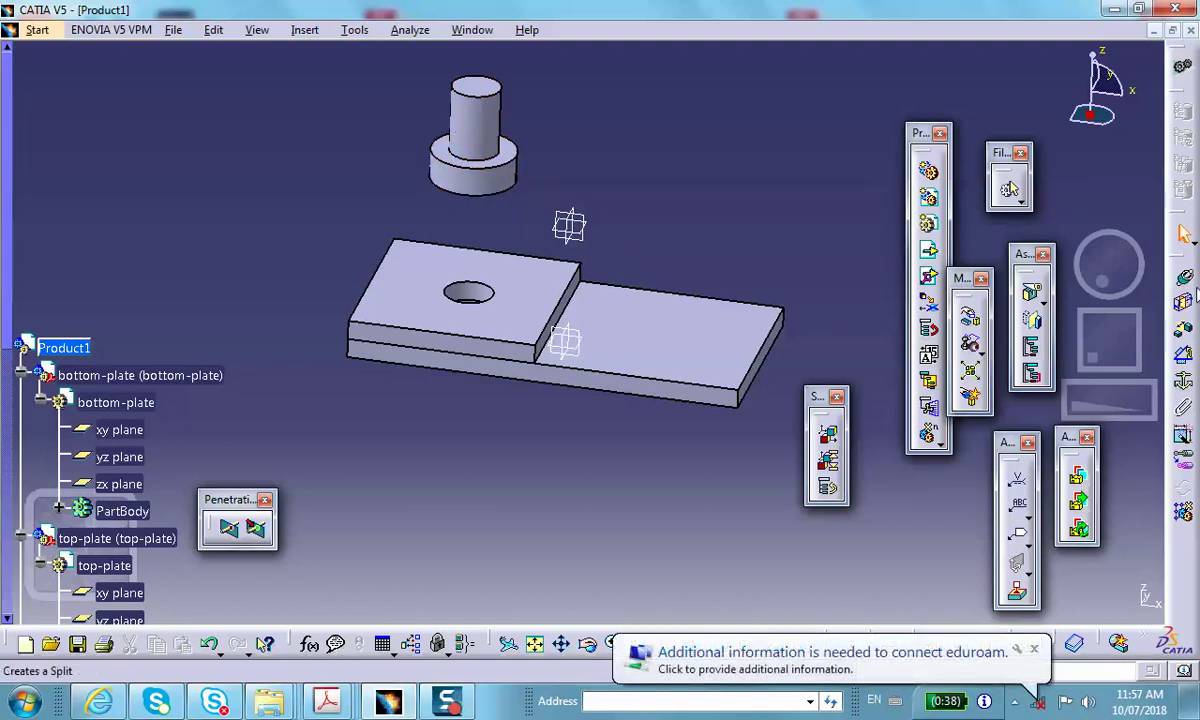
Step: Make the bolt axis coincident with the top-plate hole axis and the head's shank-side face coincident with the plate's upper face, orientation Same, and update
{"action": "left_click", "coordinate": [1183, 278]}
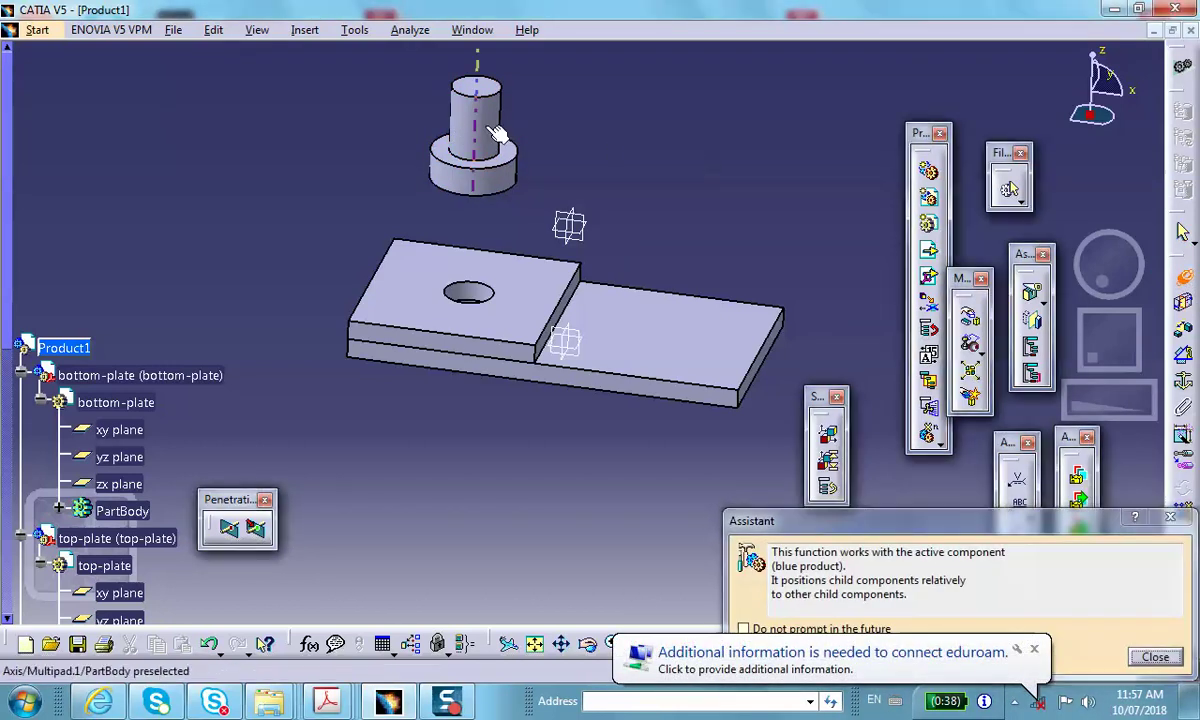
{"action": "left_click", "coordinate": [476, 300]}
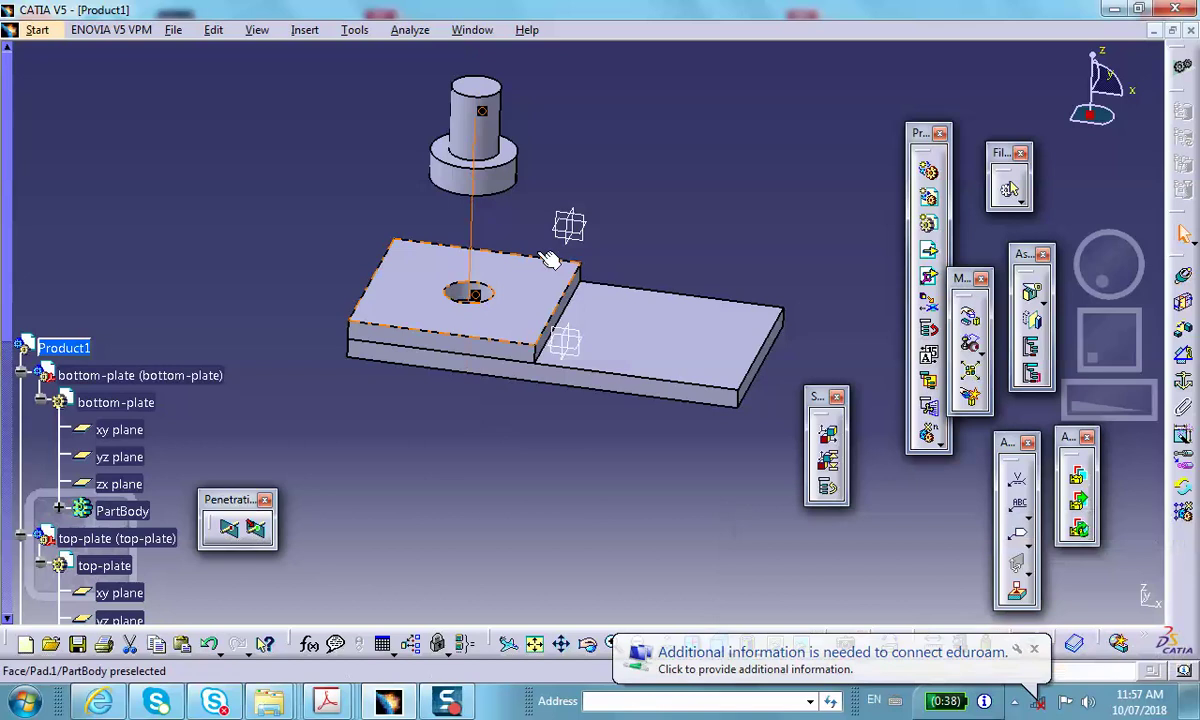
{"action": "left_click", "coordinate": [1185, 279]}
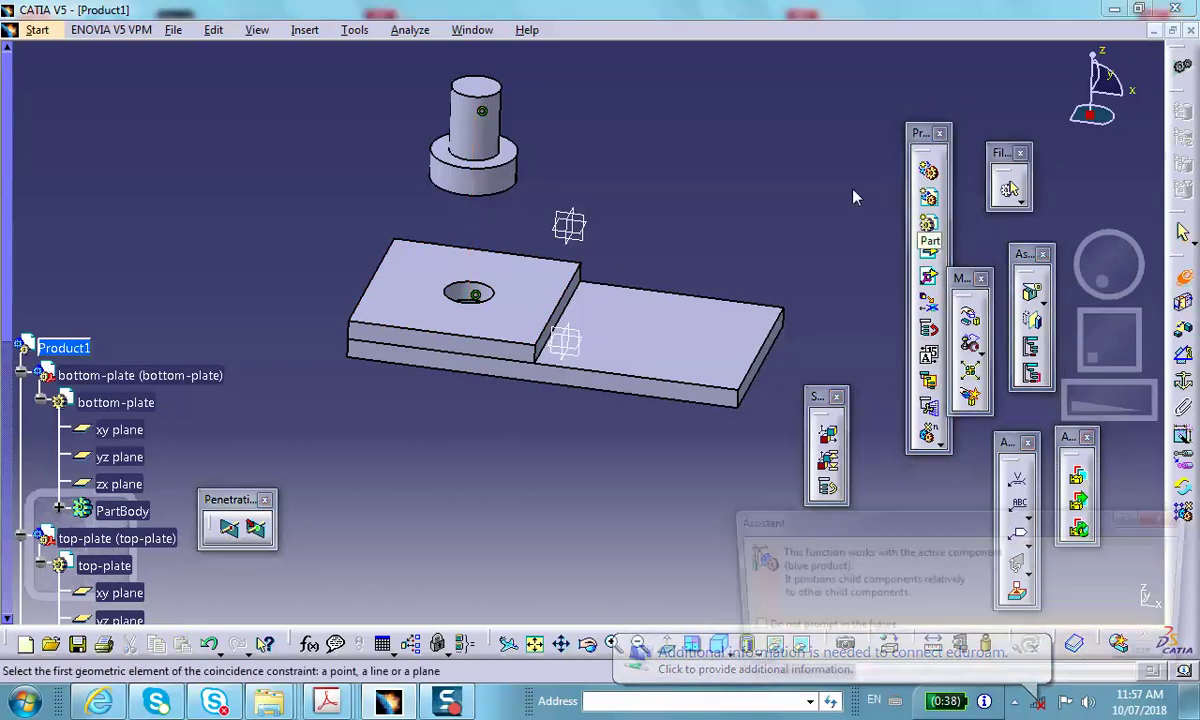
{"action": "left_click", "coordinate": [505, 154]}
{"action": "left_click", "coordinate": [513, 281]}
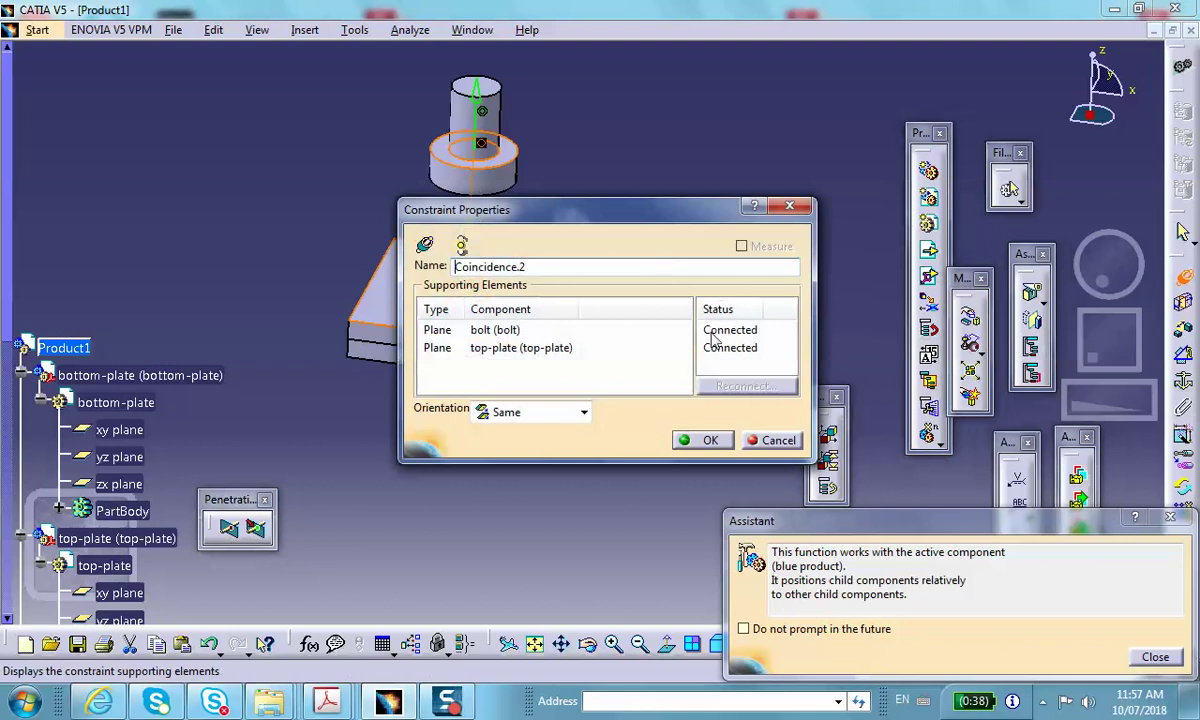
{"action": "left_click", "coordinate": [703, 441]}
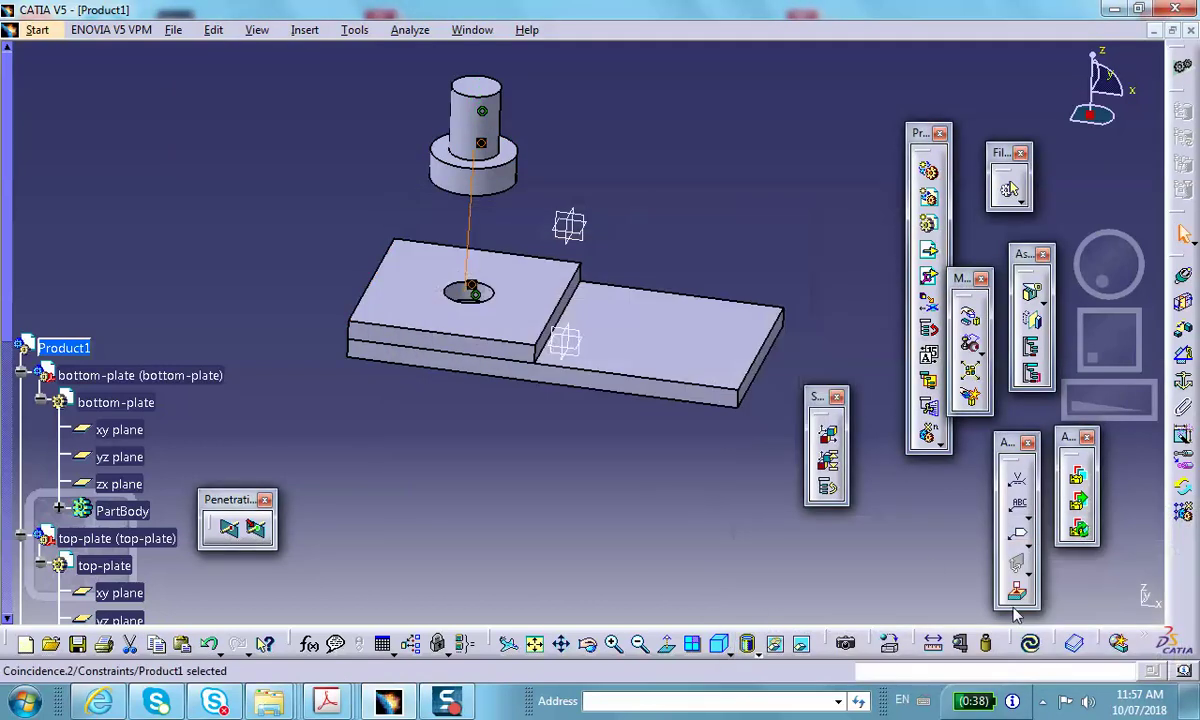
{"action": "left_click", "coordinate": [1030, 643]}
Step: Reverse the orientation of the face coincidence between bolt and top plate so the shank points into the hole, and update the assembly
{"action": "scroll", "coordinate": [181, 446], "scroll_direction": "down", "scroll_amount": 2}
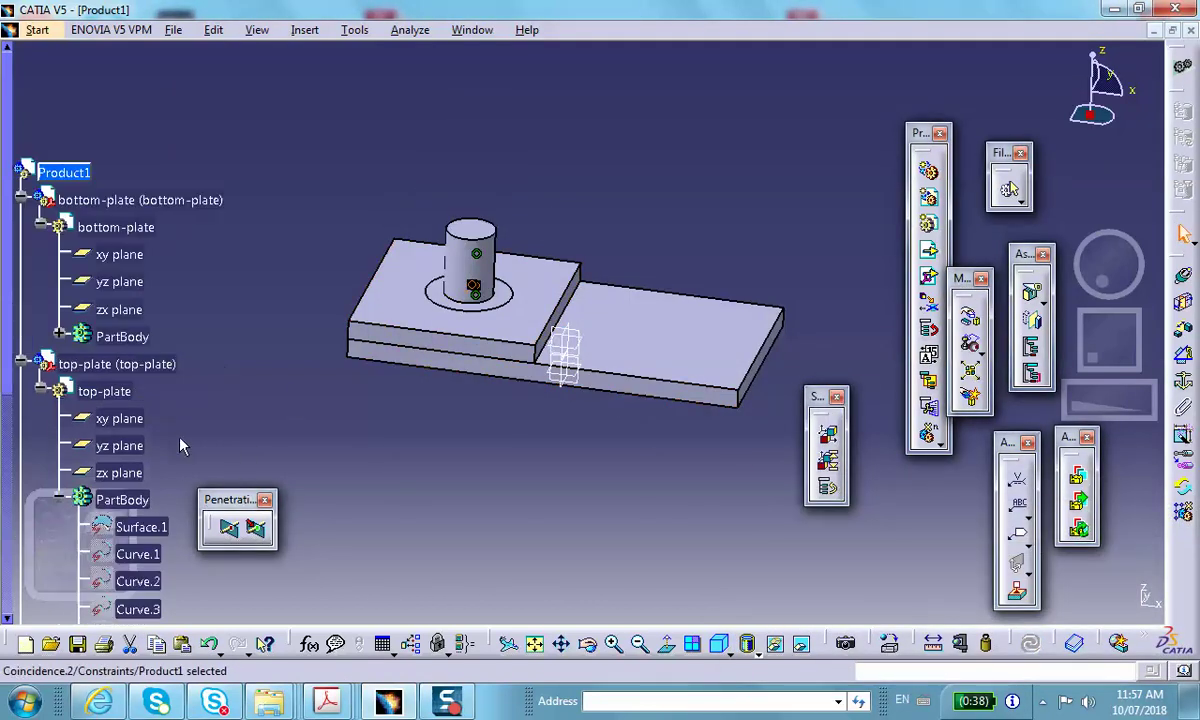
{"action": "scroll", "coordinate": [181, 446], "scroll_direction": "down", "scroll_amount": 6}
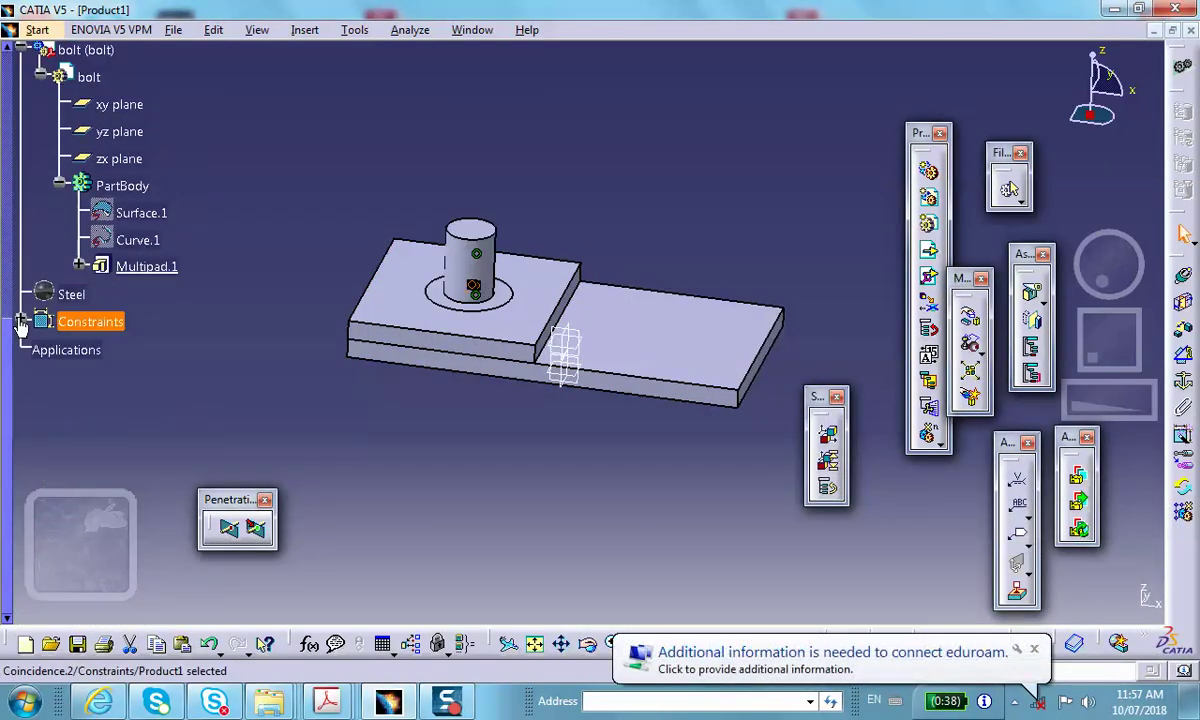
{"action": "left_click", "coordinate": [20, 321]}
{"action": "double_click", "coordinate": [133, 380]}
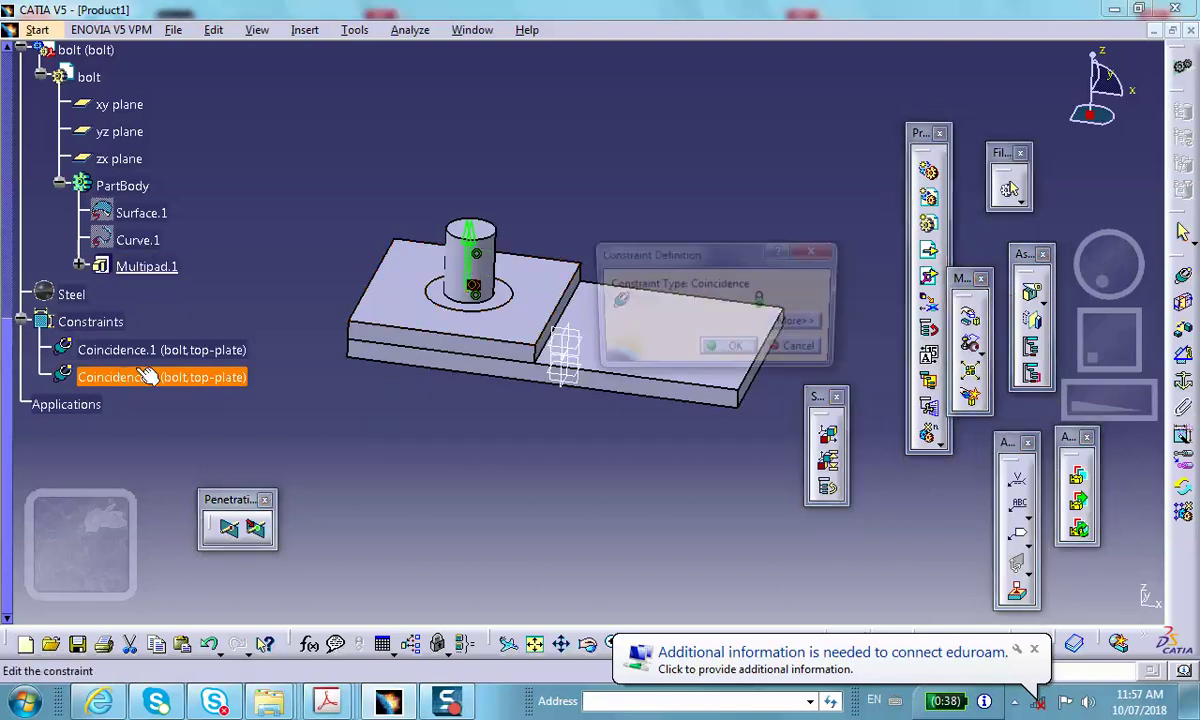
{"action": "left_click", "coordinate": [738, 350]}
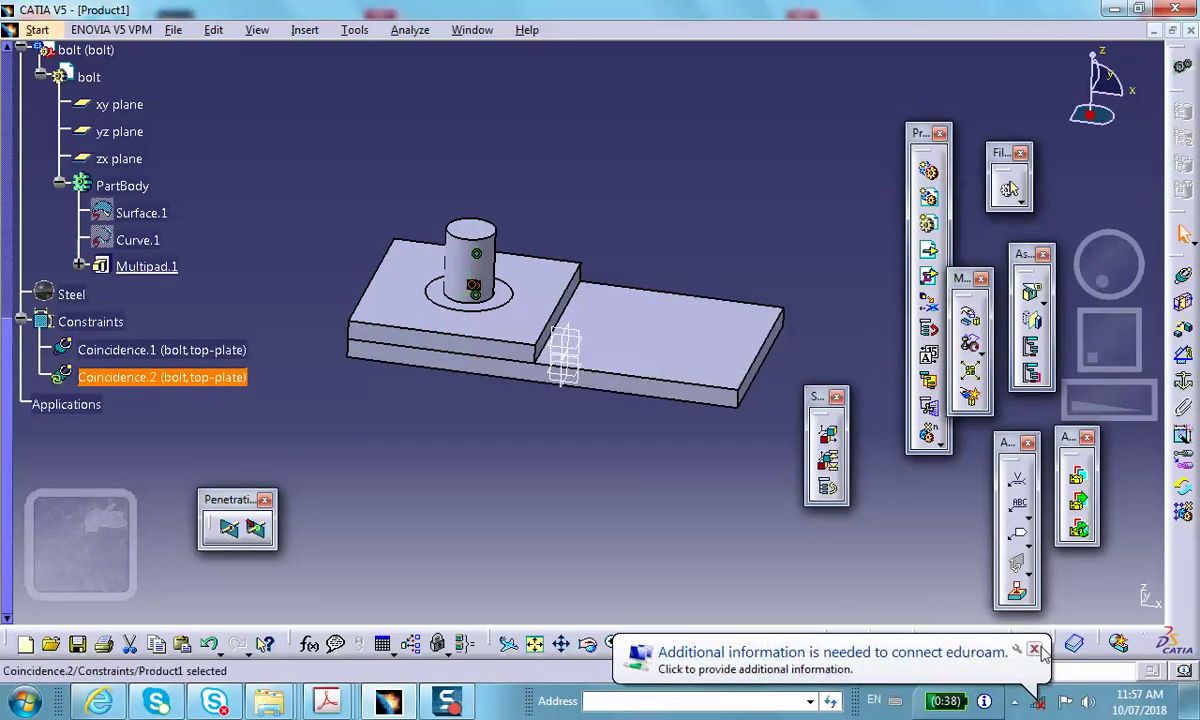
{"action": "left_click", "coordinate": [1034, 649]}
{"action": "left_click", "coordinate": [1031, 645]}
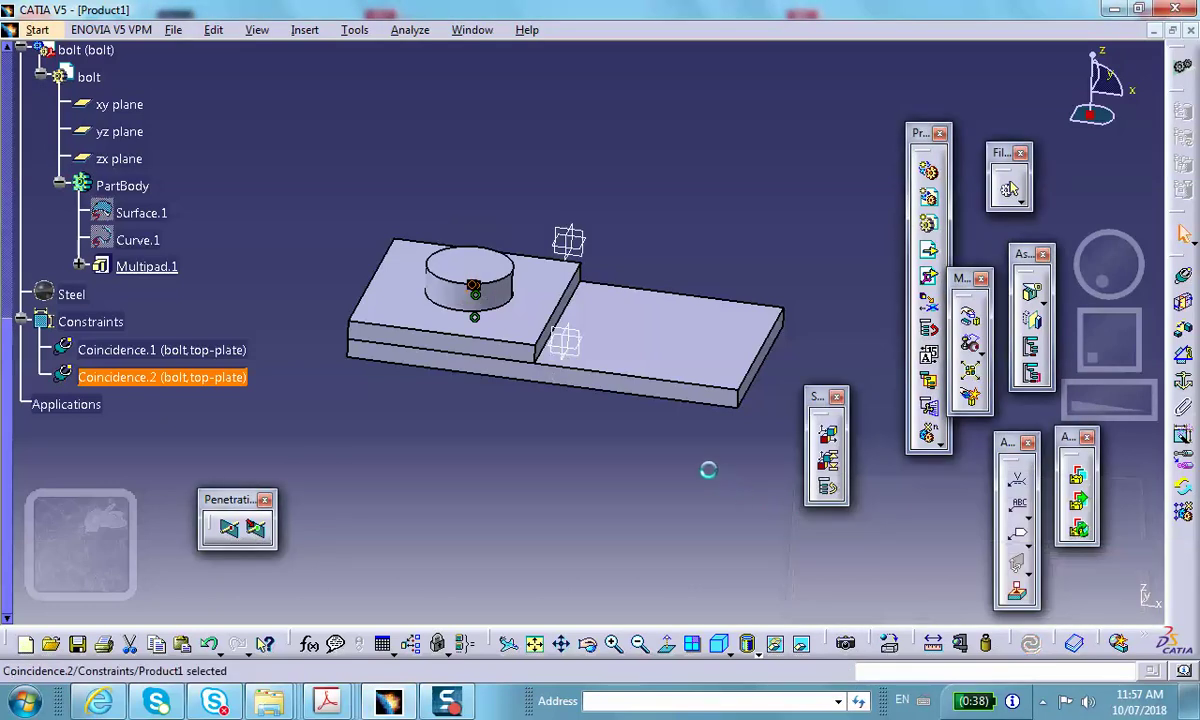
Step: Switch to the Generative Structural Analysis workbench and create a Static Analysis case for the assembly
{"action": "middle_click_drag", "start_coordinate": [660, 455], "coordinate": [628, 430]}
{"action": "scroll", "coordinate": [370, 445], "scroll_direction": "up", "scroll_amount": 5}
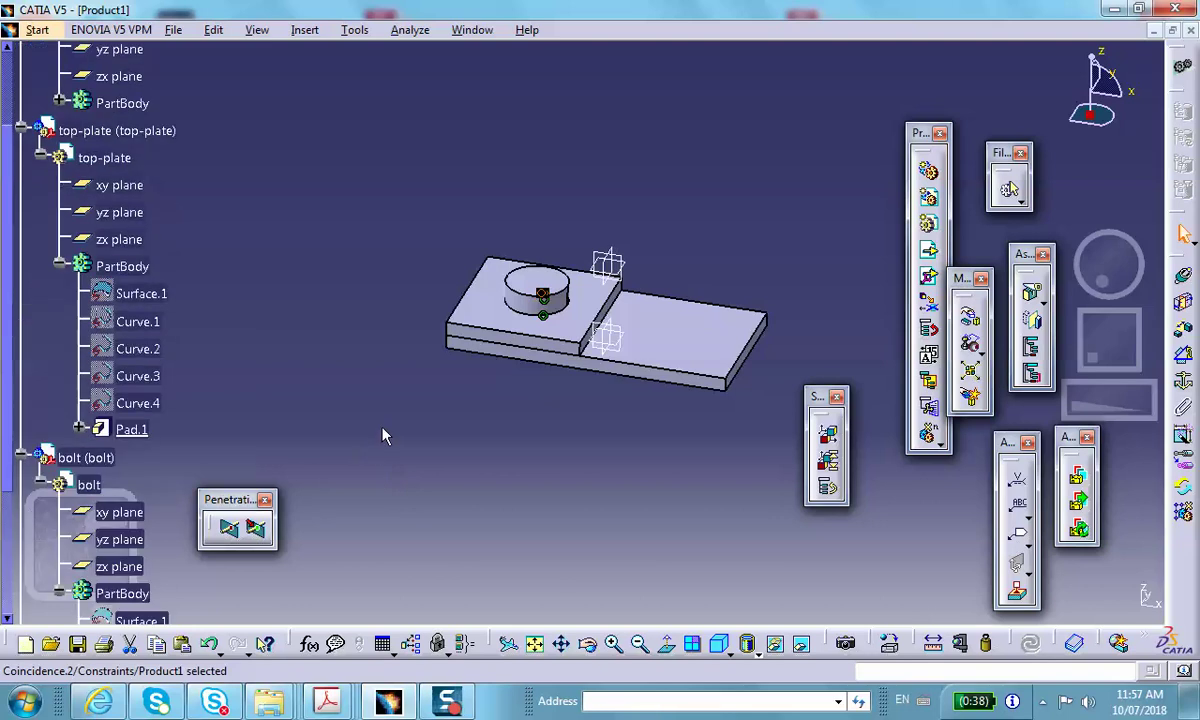
{"action": "left_click", "coordinate": [37, 29]}
{"action": "mouse_move", "coordinate": [63, 74]}
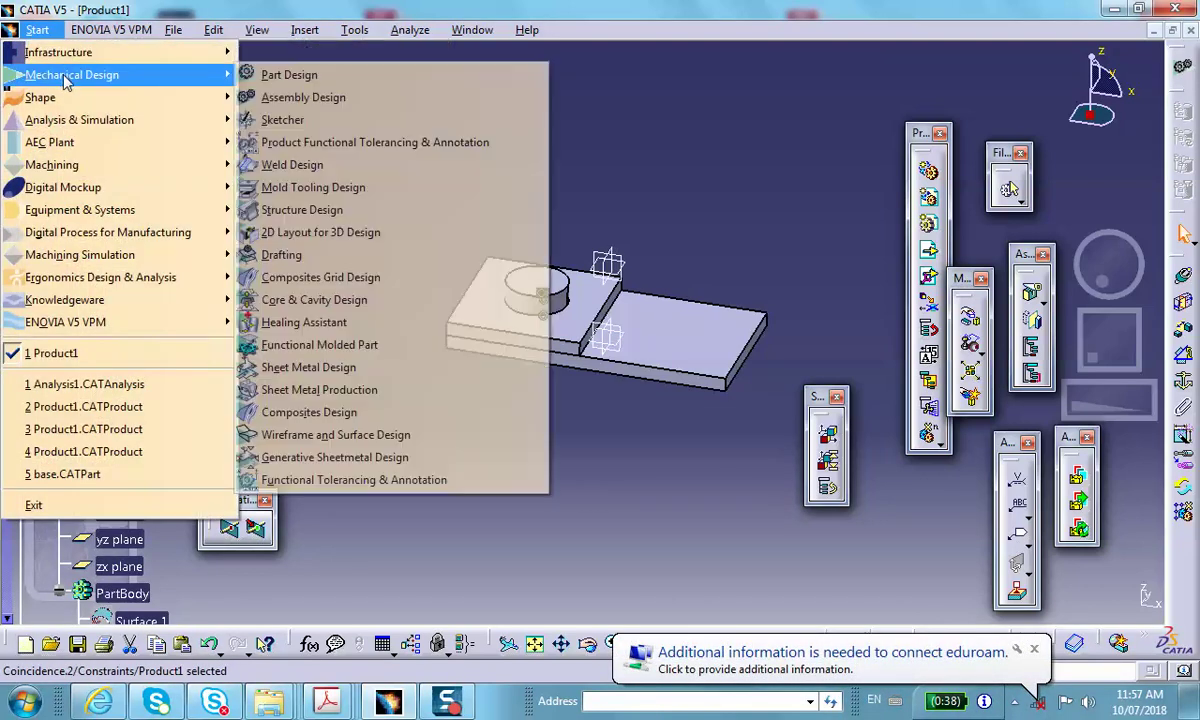
{"action": "mouse_move", "coordinate": [118, 125]}
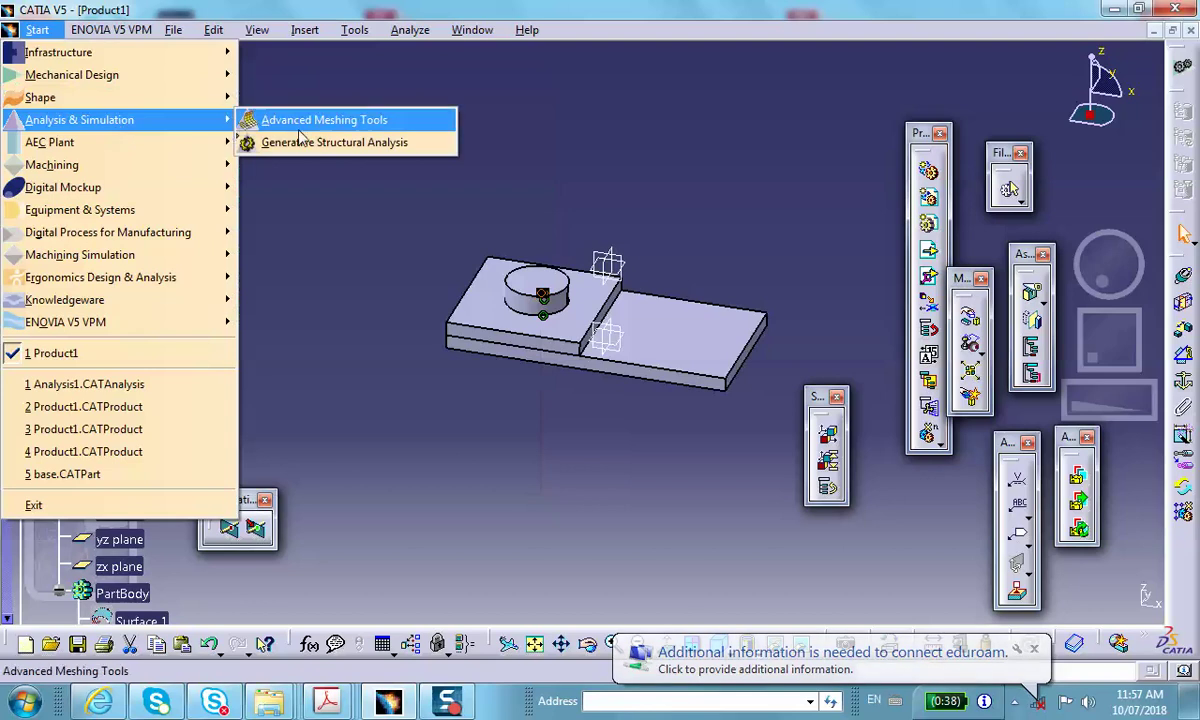
{"action": "left_click", "coordinate": [300, 142]}
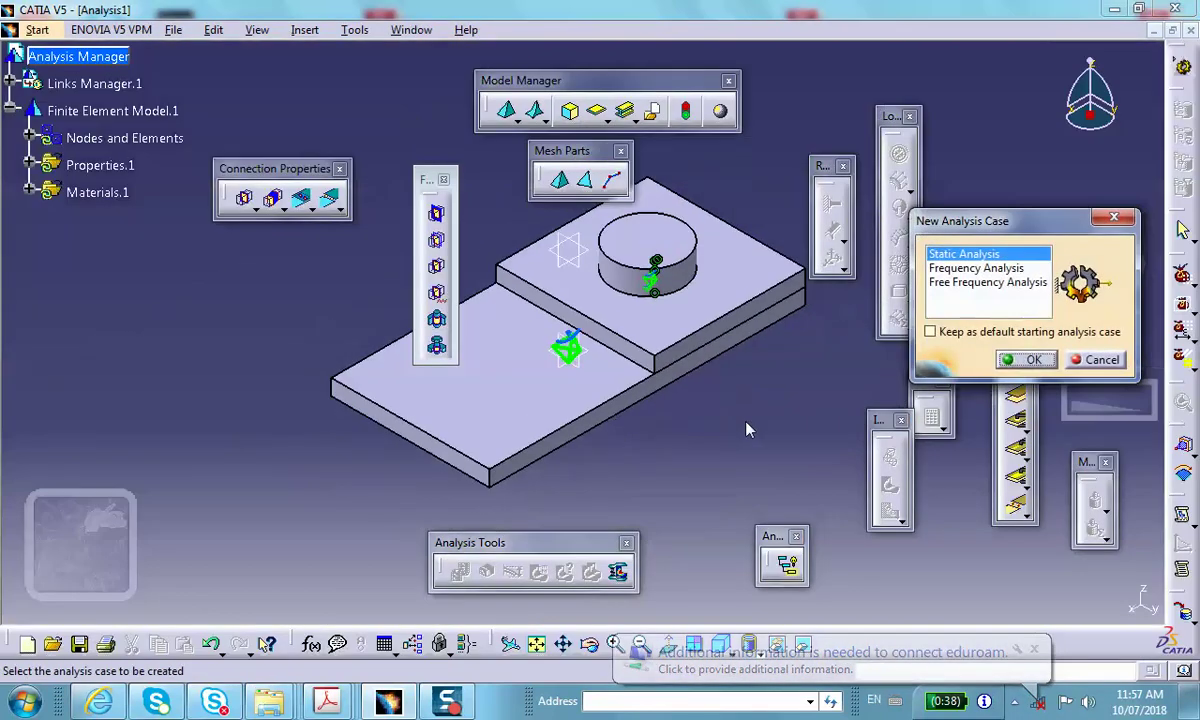
{"action": "left_click", "coordinate": [1024, 360]}
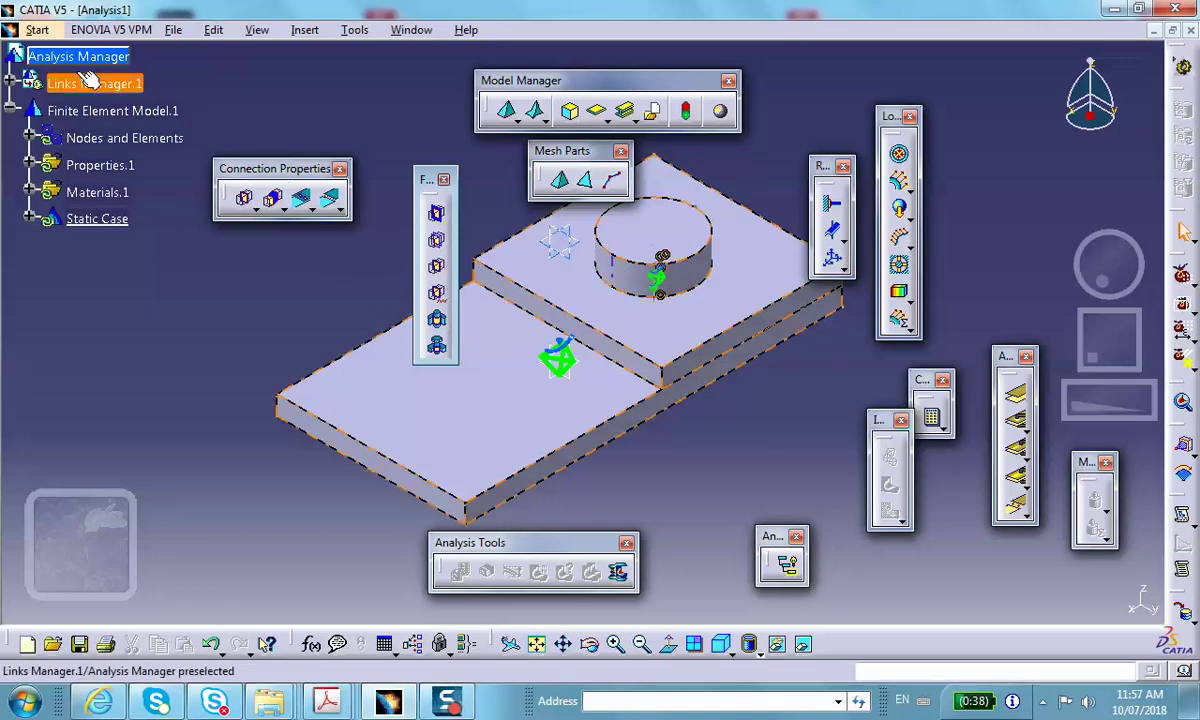
Step: Generate the mesh visualization for Nodes and Elements, accepting the mesh update
{"action": "right_click", "coordinate": [86, 139]}
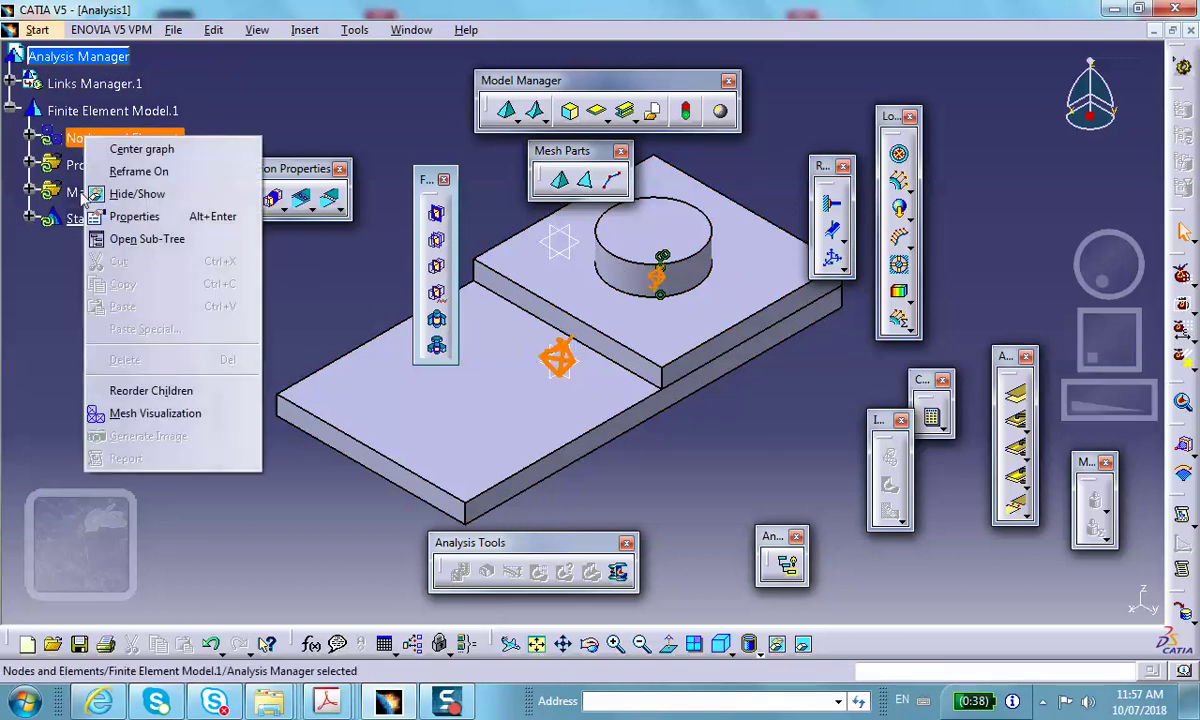
{"action": "left_click", "coordinate": [155, 414]}
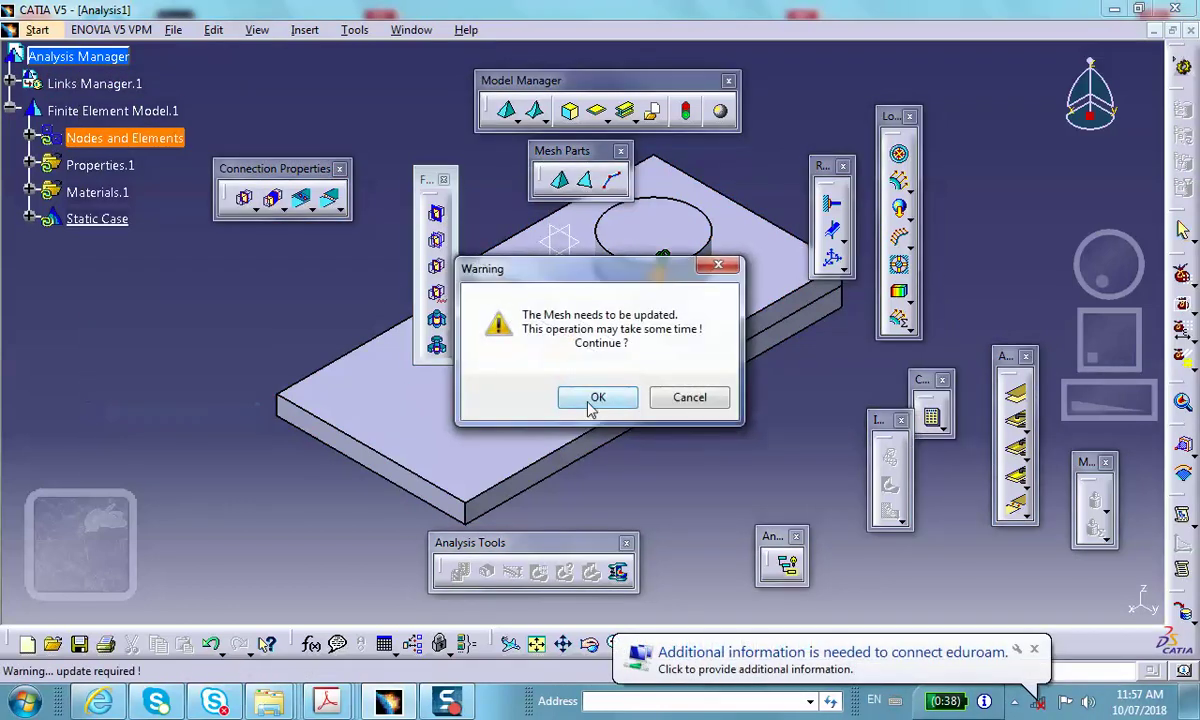
{"action": "left_click", "coordinate": [594, 400]}
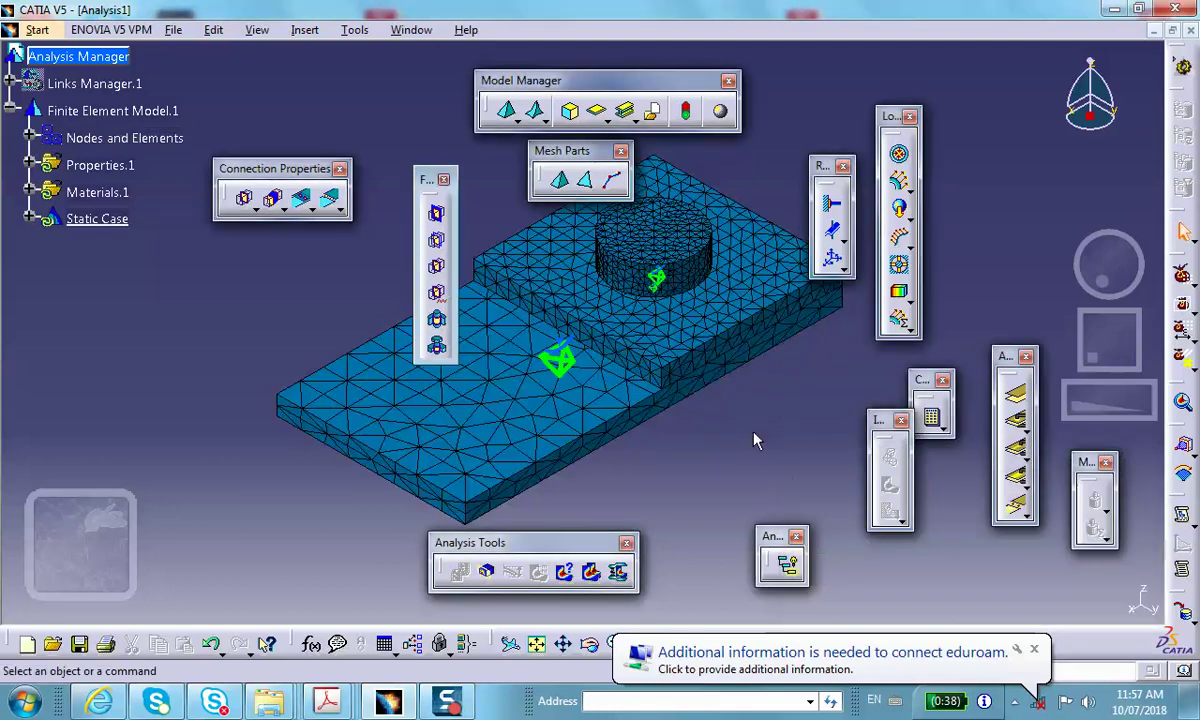
Step: Set the fill color of the bottom-plate's OCTREE tetrahedron mesh to yellow
{"action": "left_click", "coordinate": [44, 137]}
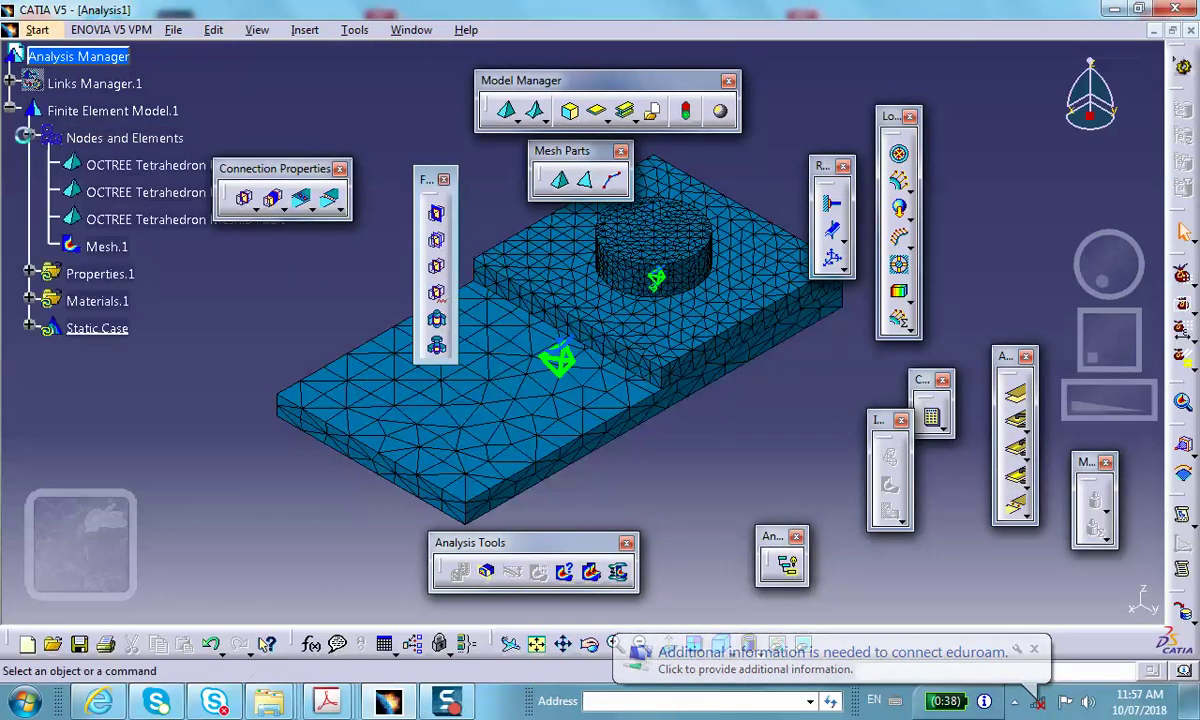
{"action": "right_click", "coordinate": [132, 167]}
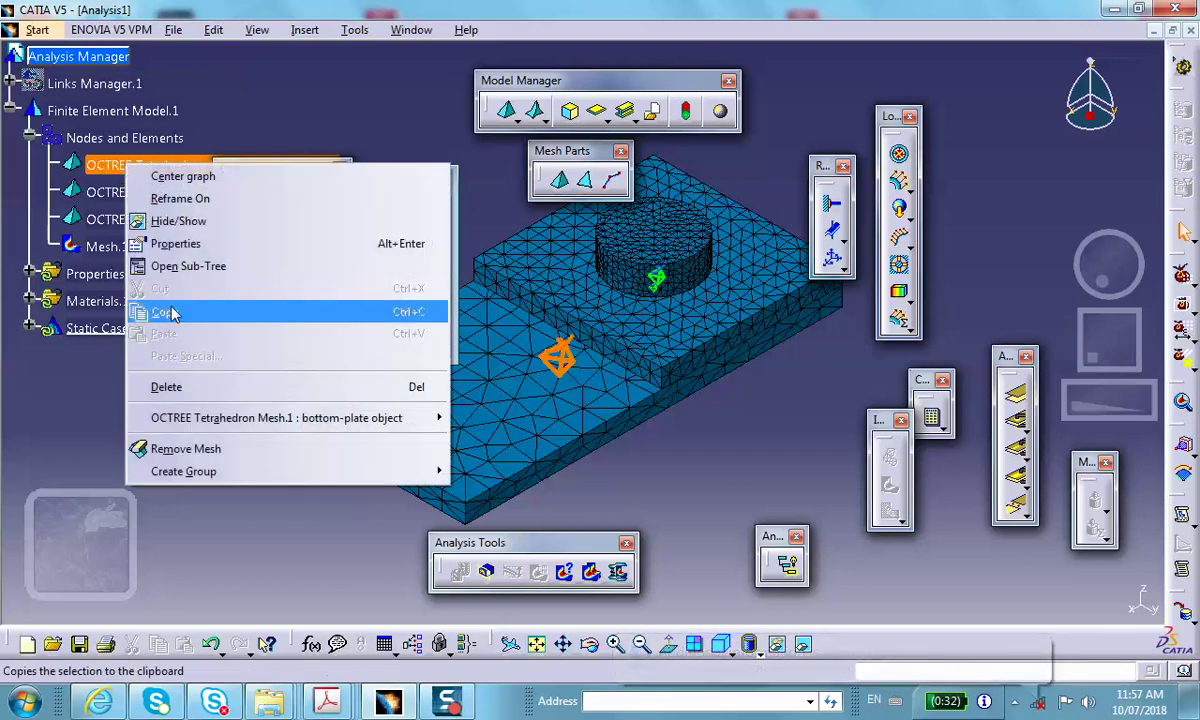
{"action": "left_click", "coordinate": [185, 243]}
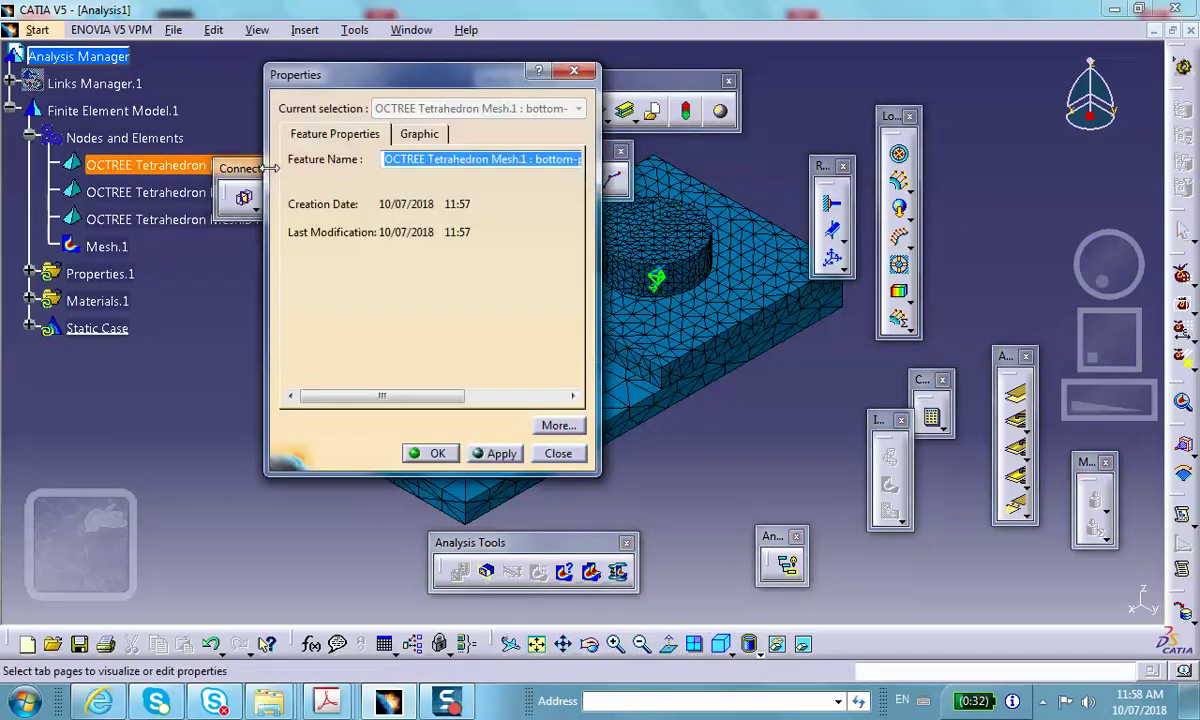
{"action": "left_click", "coordinate": [417, 137]}
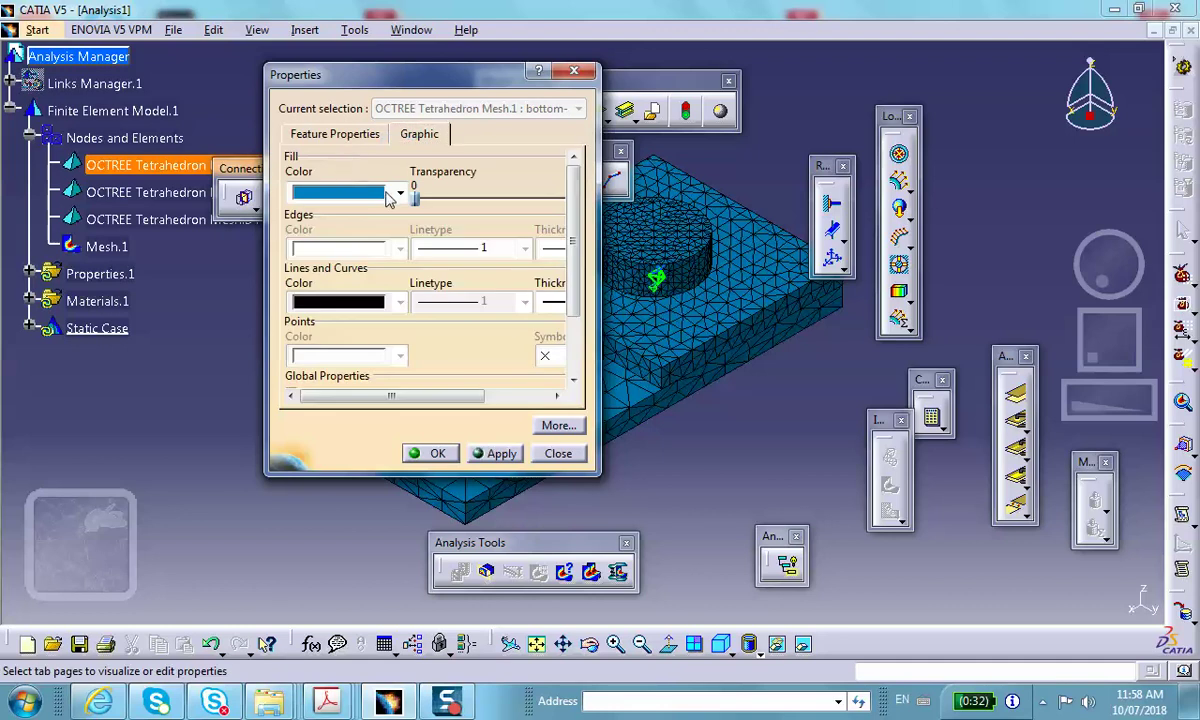
{"action": "left_click", "coordinate": [398, 197]}
{"action": "left_click", "coordinate": [343, 244]}
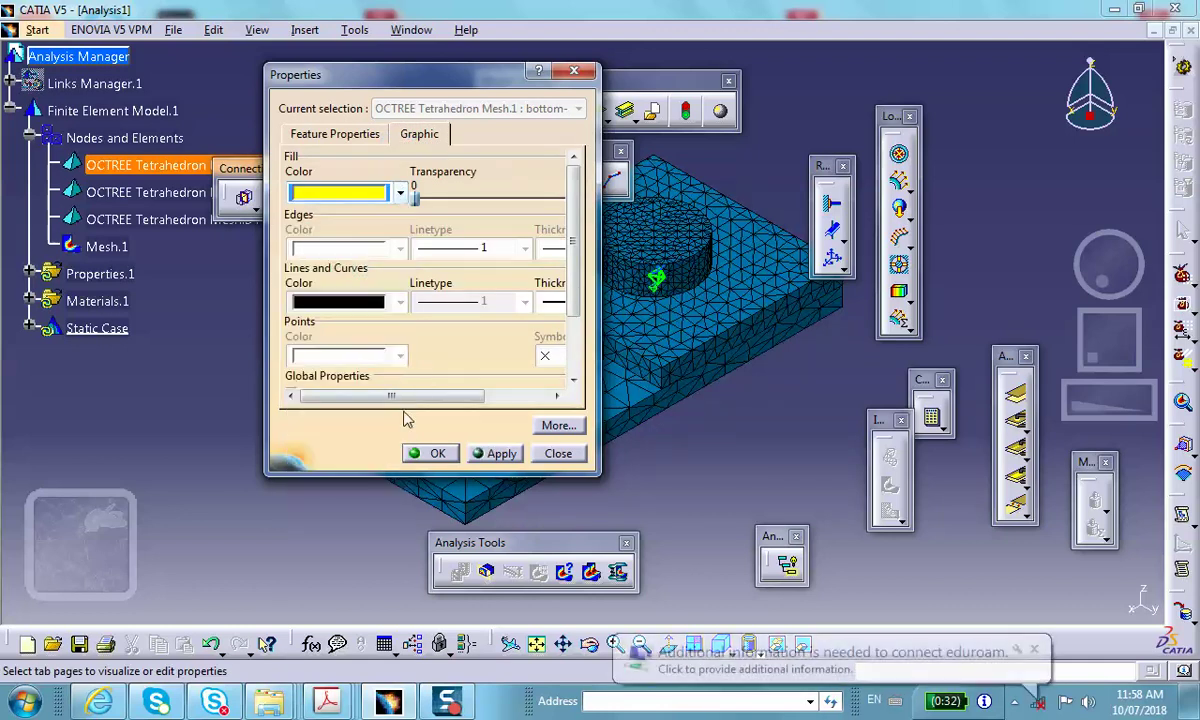
{"action": "left_click", "coordinate": [433, 455]}
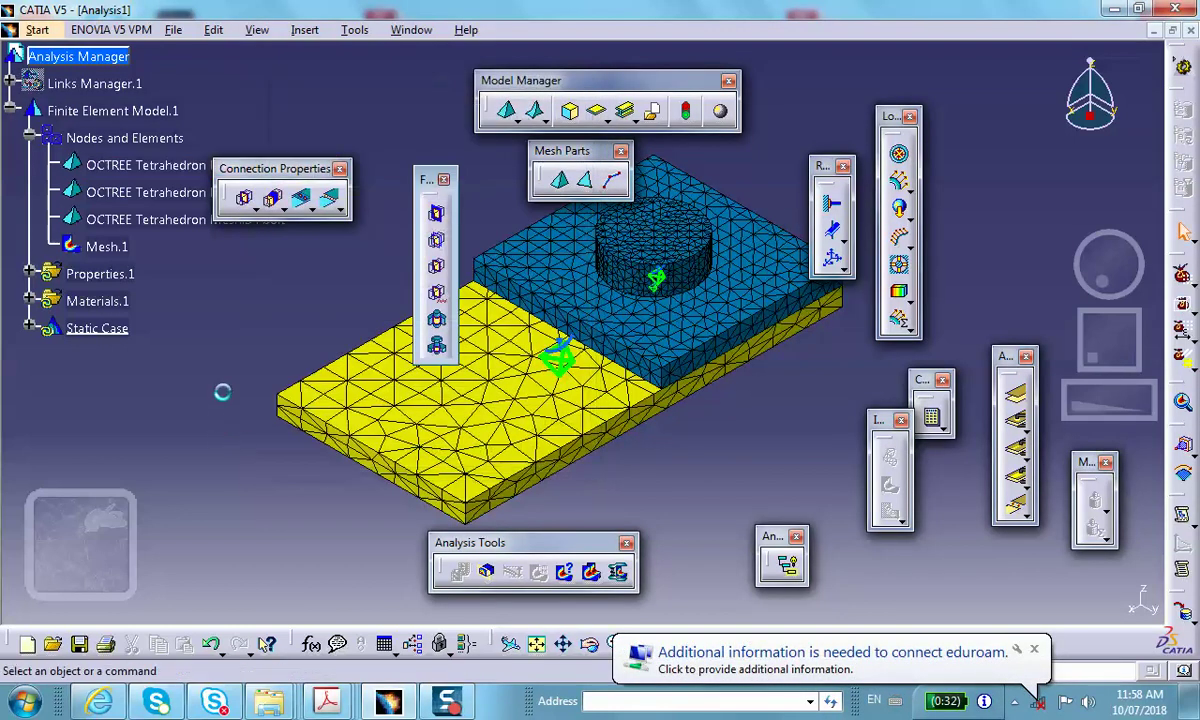
Step: Set the fill color of the bolt's OCTREE tetrahedron mesh to orange
{"action": "right_click", "coordinate": [155, 182]}
{"action": "left_click", "coordinate": [148, 208]}
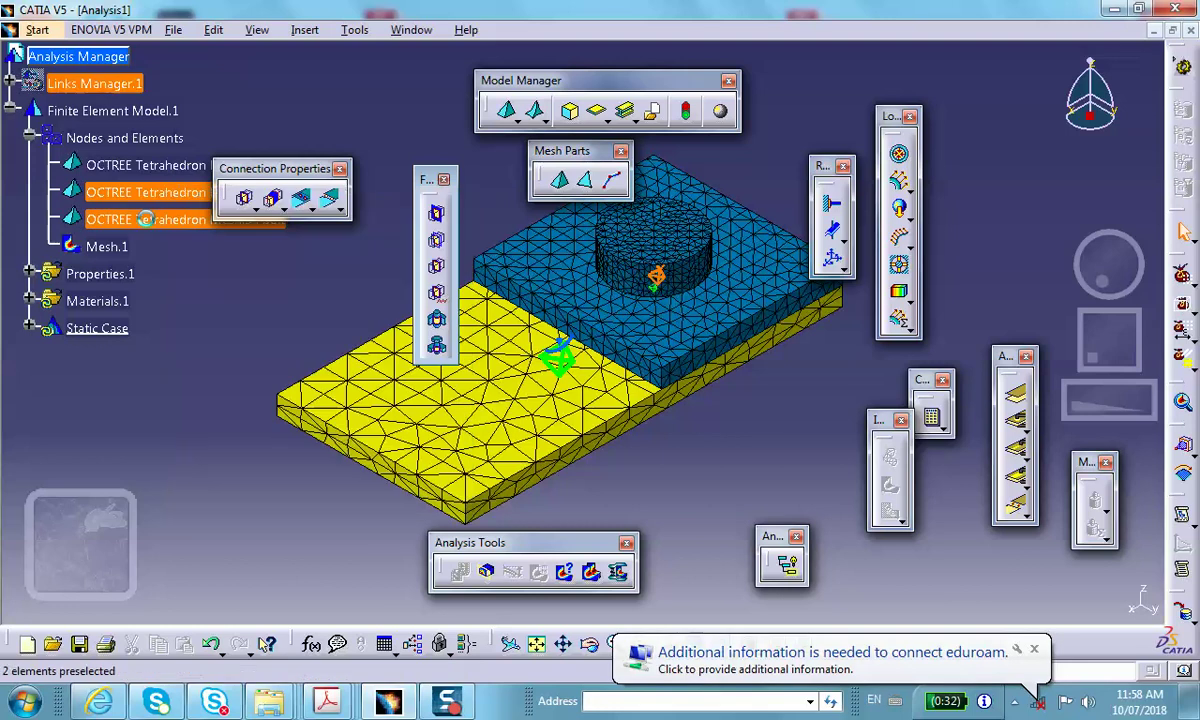
{"action": "right_click", "coordinate": [155, 222]}
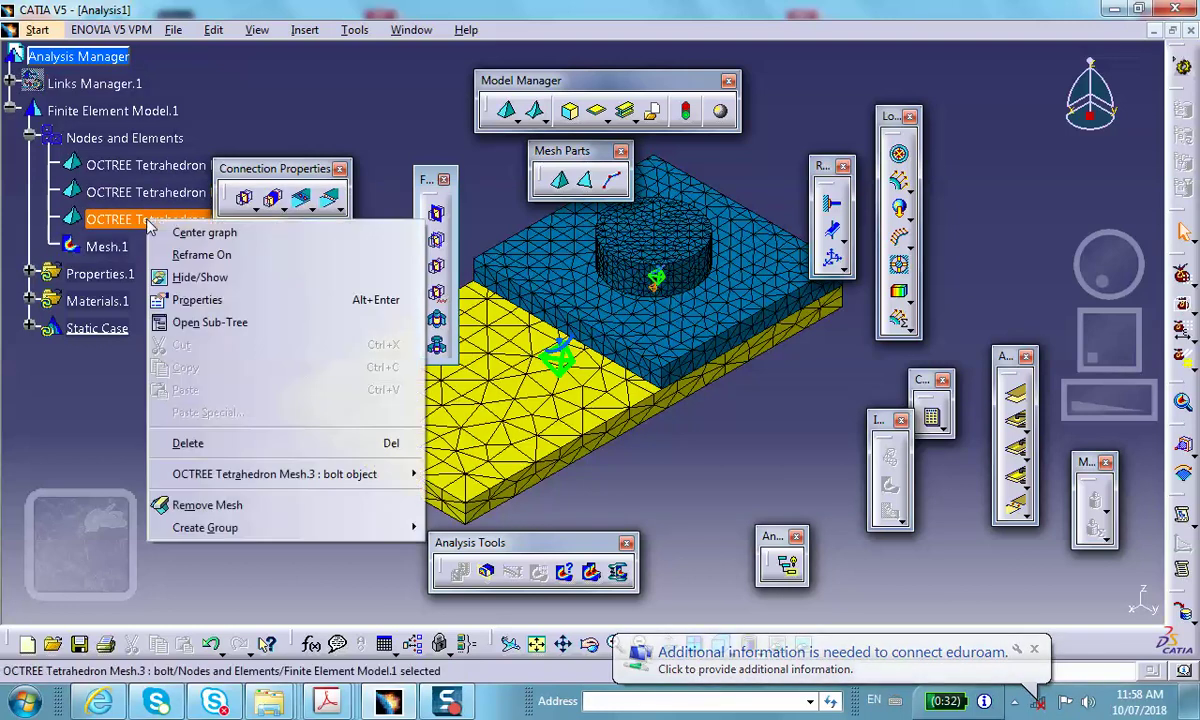
{"action": "left_click", "coordinate": [197, 300]}
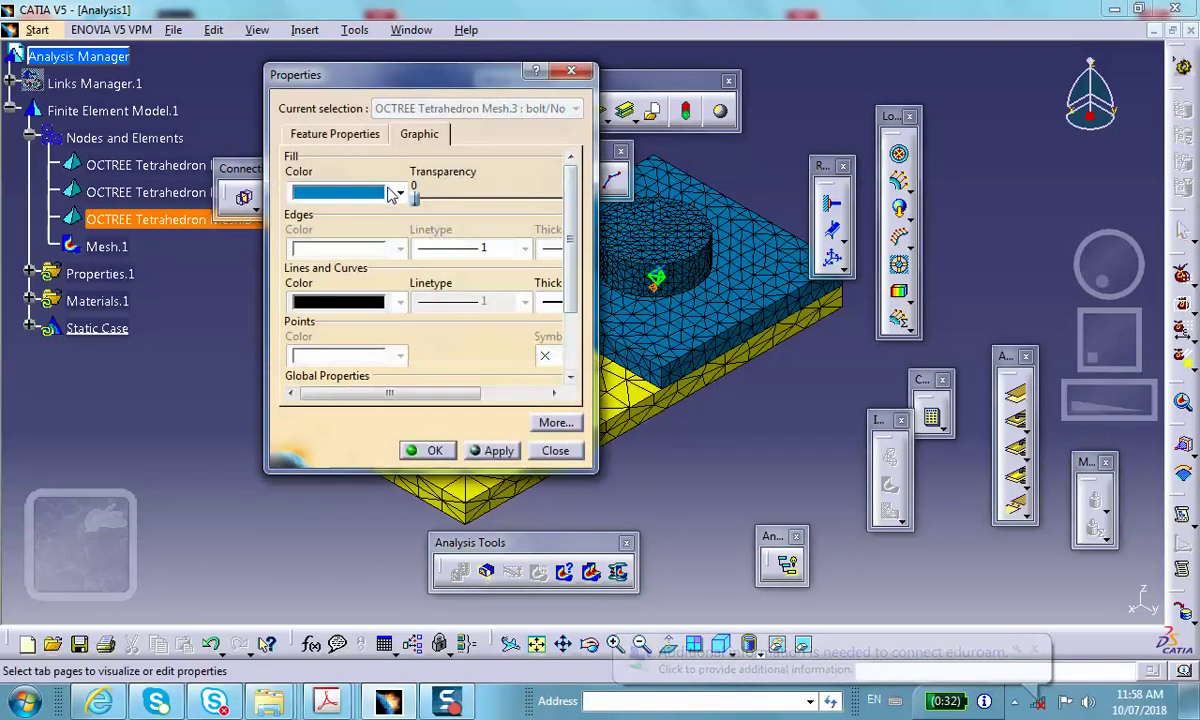
{"action": "left_click", "coordinate": [398, 194]}
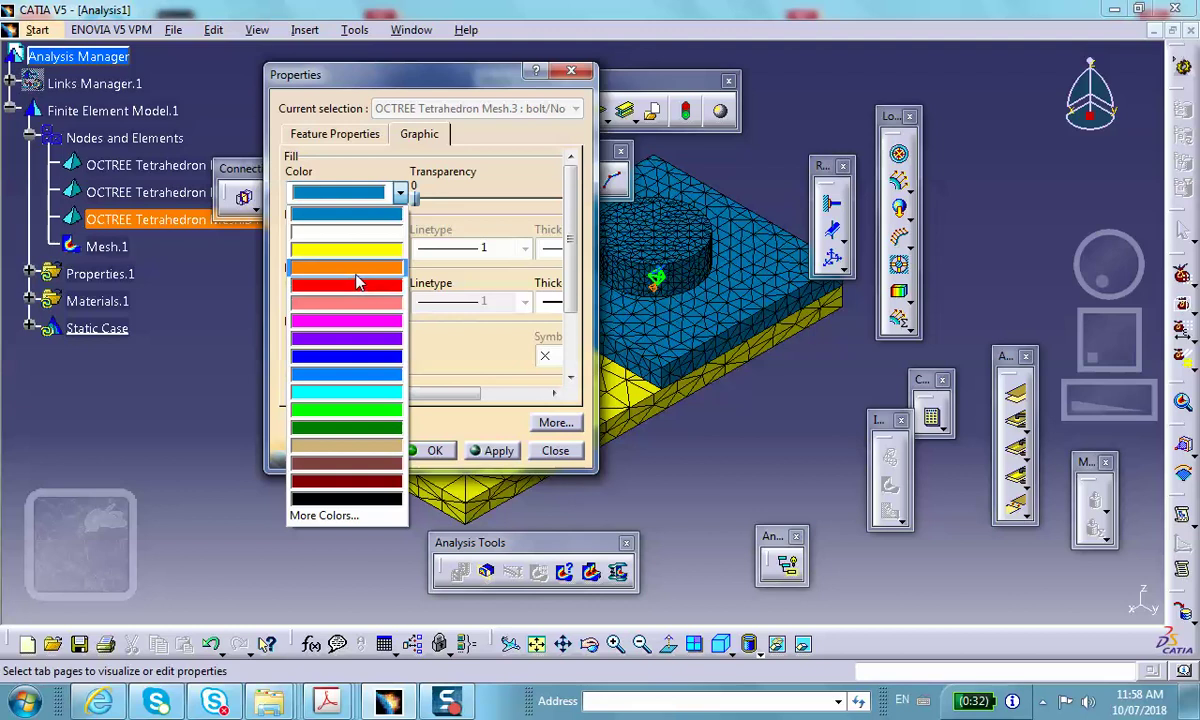
{"action": "left_click", "coordinate": [356, 278]}
{"action": "left_click", "coordinate": [432, 450]}
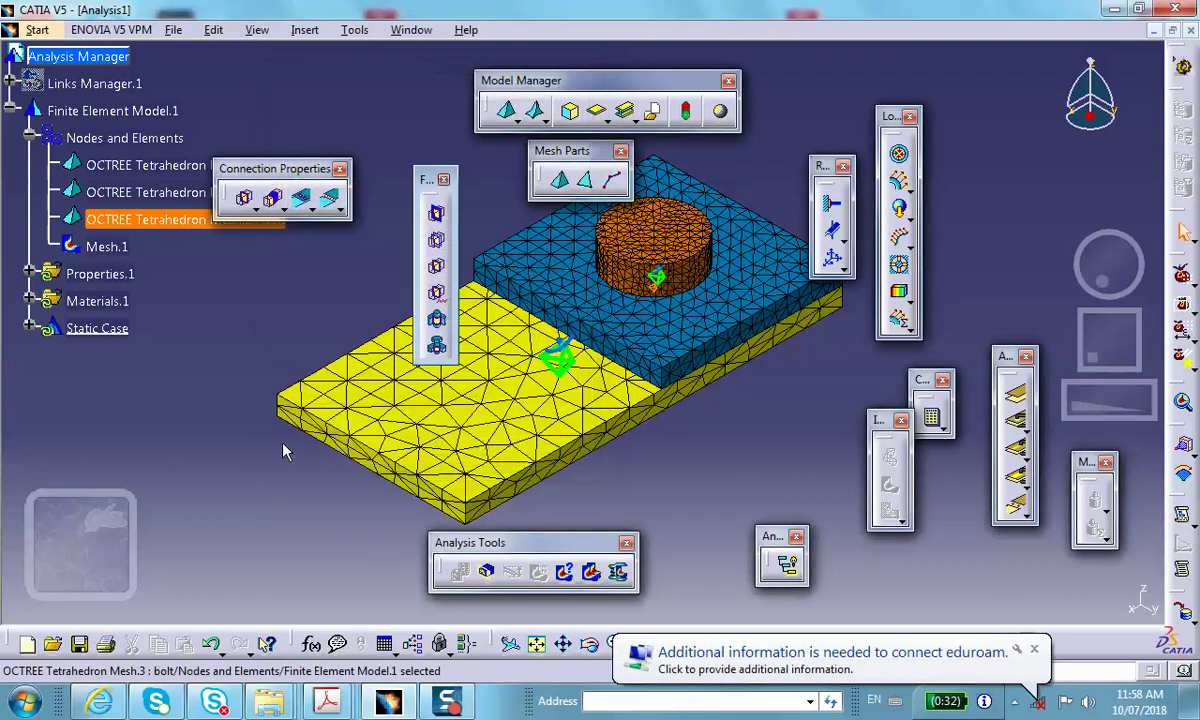
{"action": "left_click", "coordinate": [283, 451]}
Step: Deactivate the Mesh.1 visualization under Nodes and Elements
{"action": "middle_click_drag", "start_coordinate": [300, 410], "coordinate": [713, 420]}
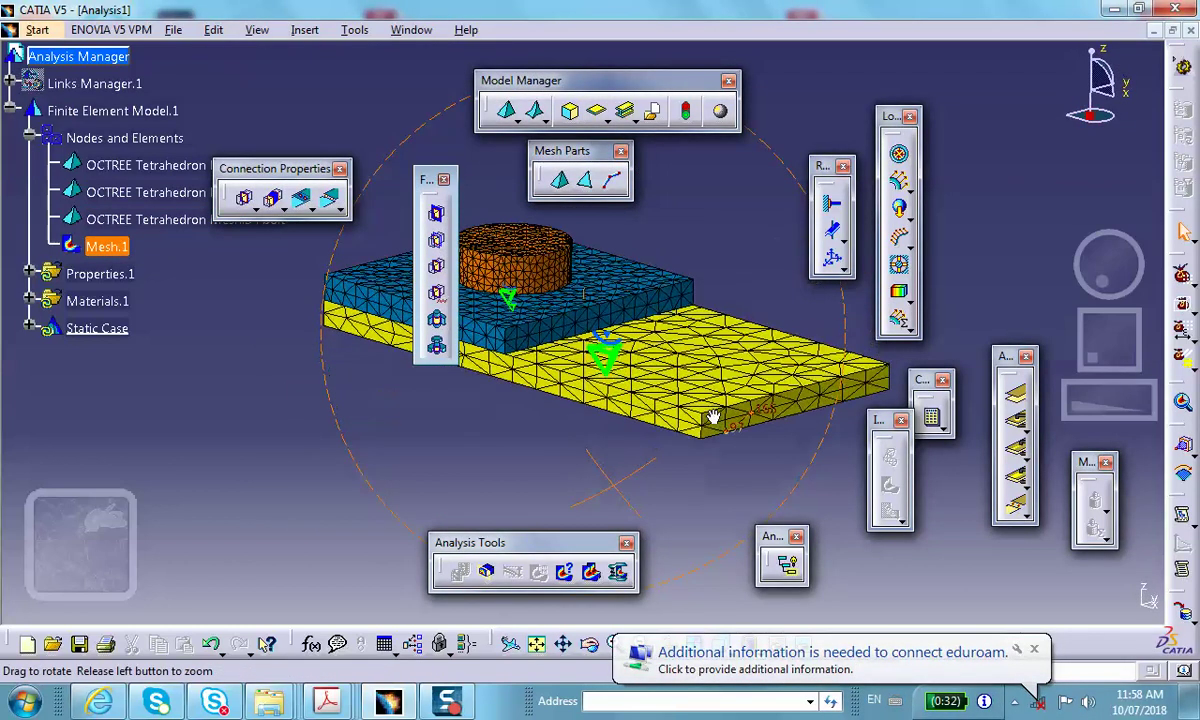
{"action": "right_click", "coordinate": [110, 245]}
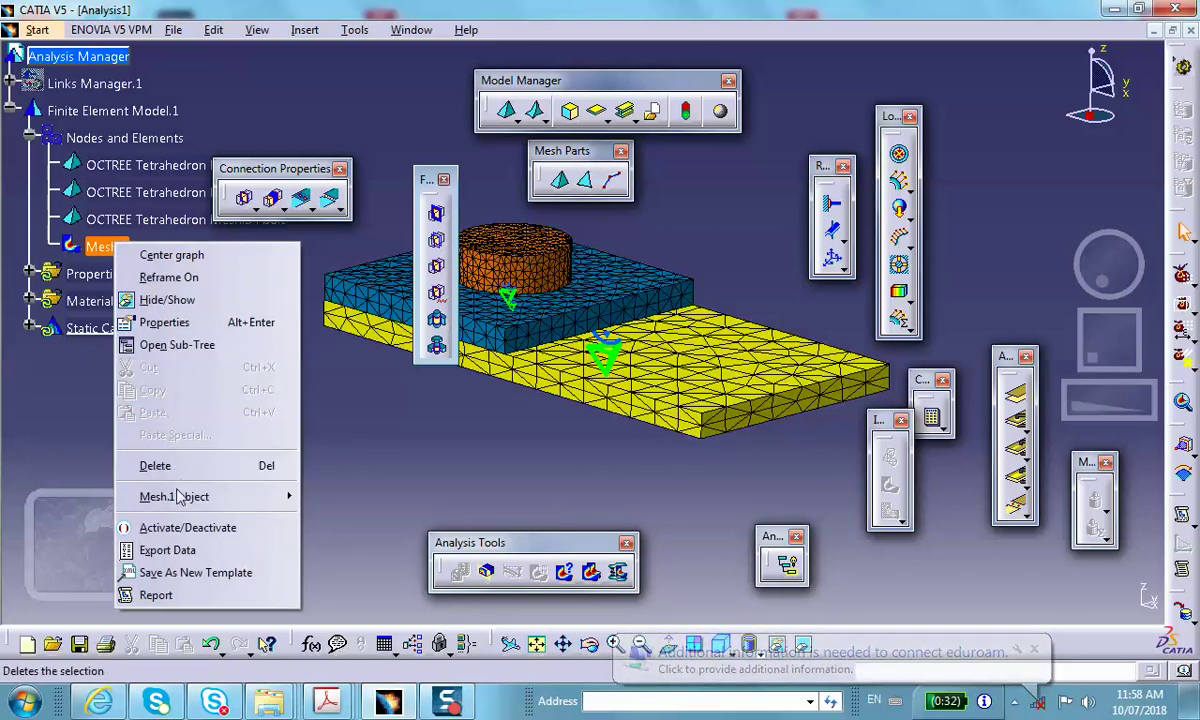
{"action": "left_click", "coordinate": [188, 527]}
Step: Clamp the adjoining end faces of the top and bottom plates at the bolted end of the assembly
{"action": "middle_click_drag", "start_coordinate": [590, 470], "coordinate": [324, 340]}
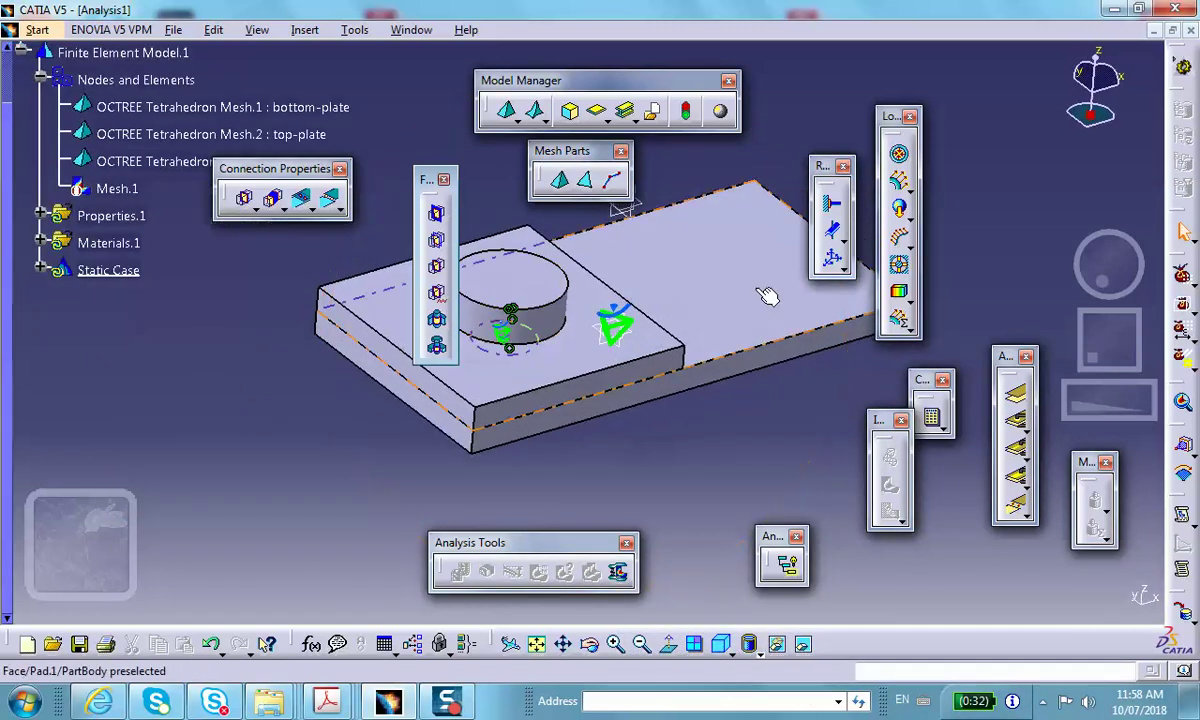
{"action": "left_click", "coordinate": [834, 206]}
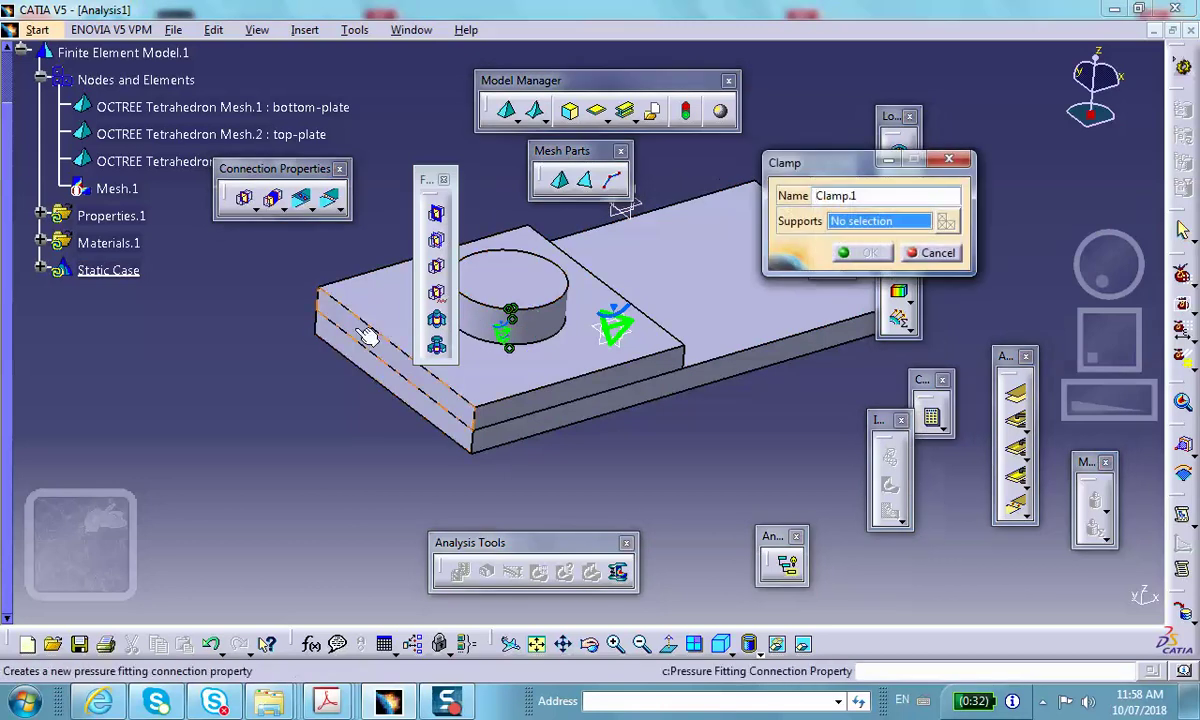
{"action": "left_click", "coordinate": [378, 380]}
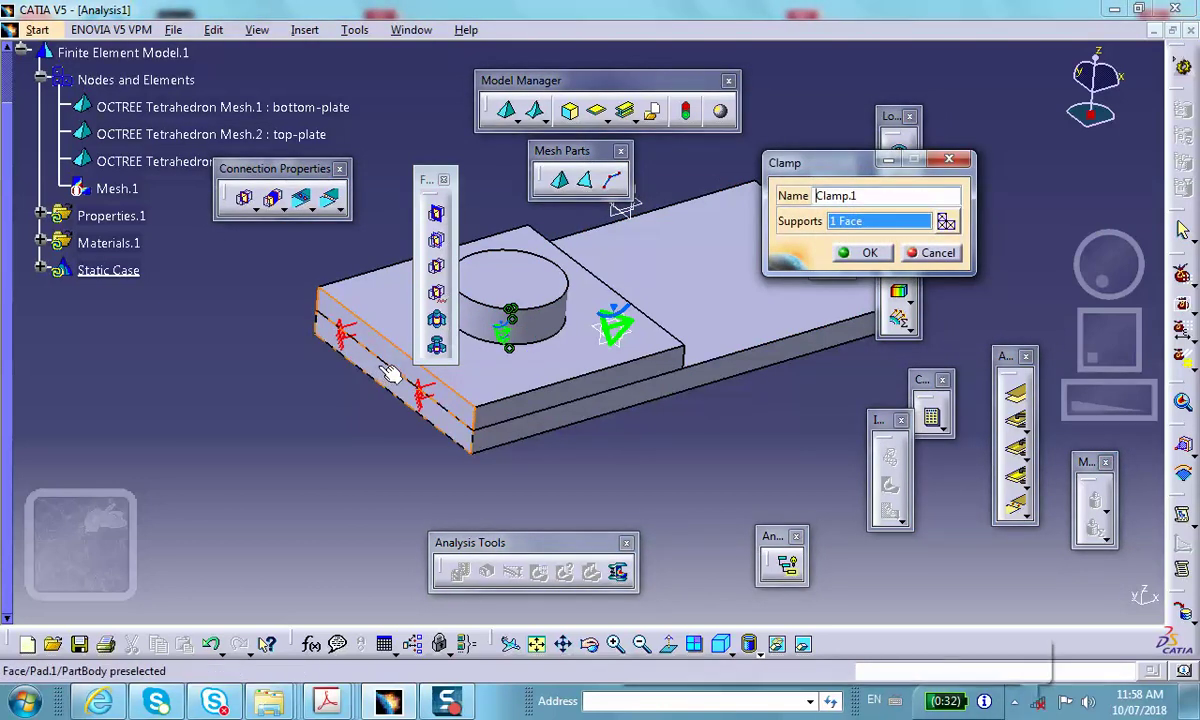
{"action": "left_click", "coordinate": [396, 385]}
{"action": "left_click", "coordinate": [866, 253]}
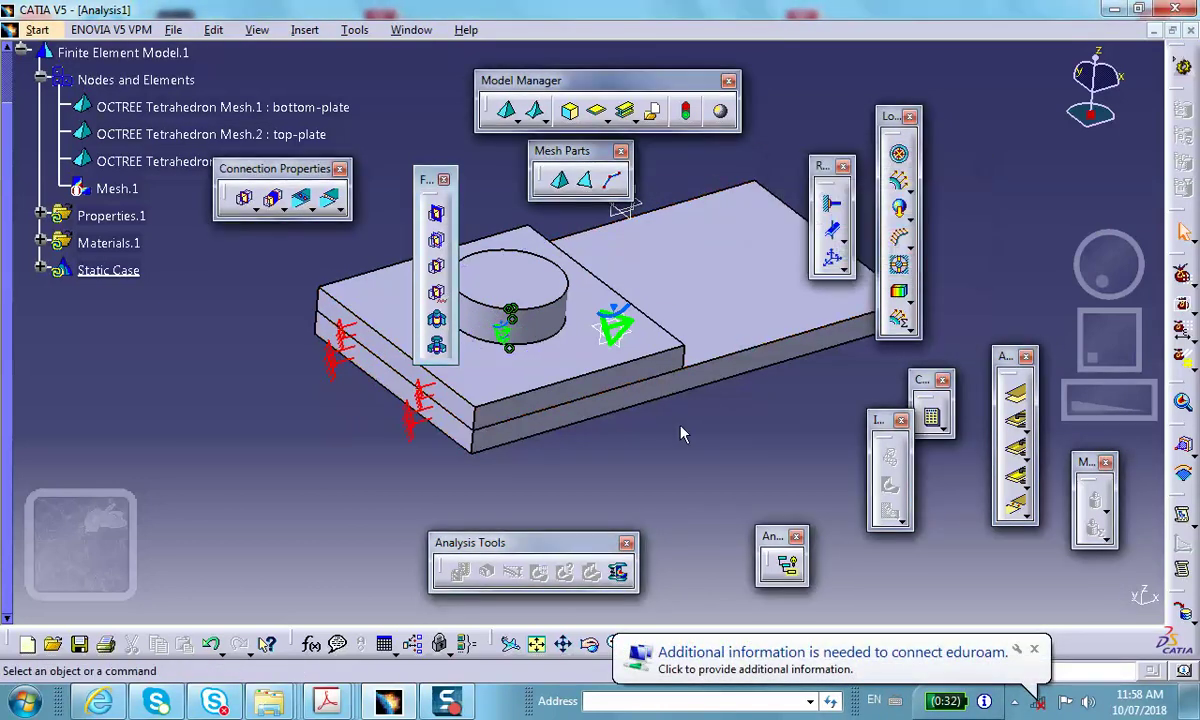
Step: Apply a Distributed Force of -50 lbf along Z to the free end face of the bottom plate
{"action": "middle_click_drag", "start_coordinate": [638, 398], "coordinate": [758, 193]}
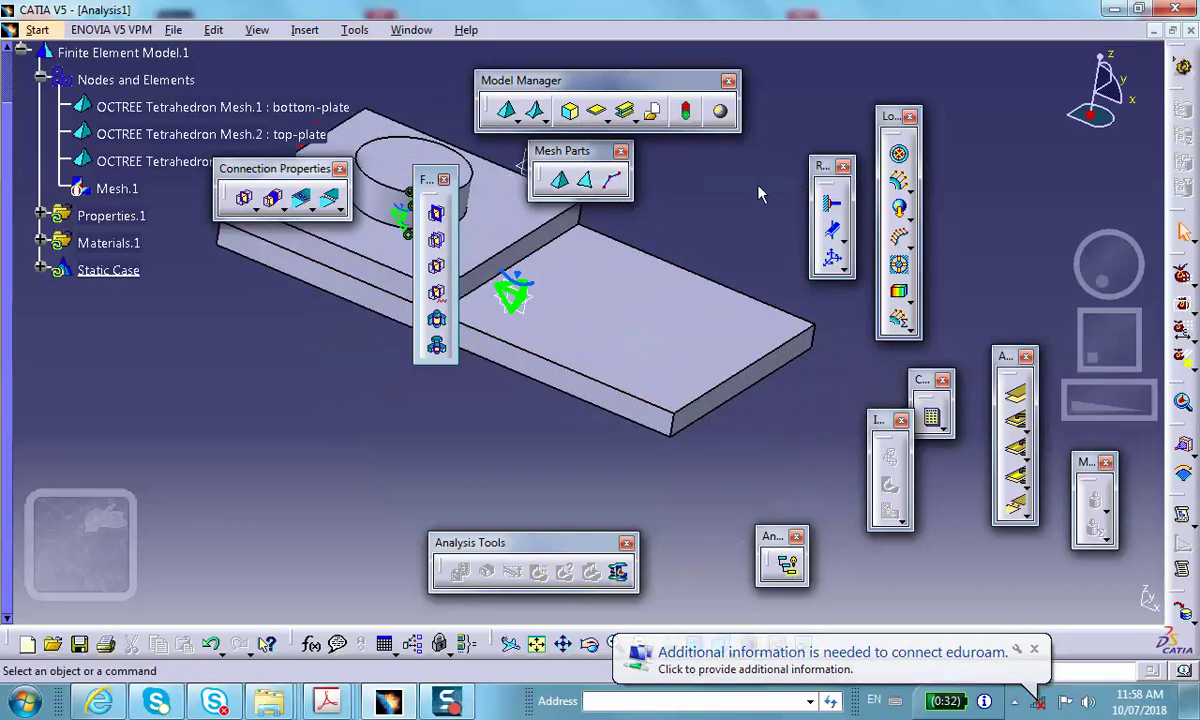
{"action": "left_click", "coordinate": [903, 183]}
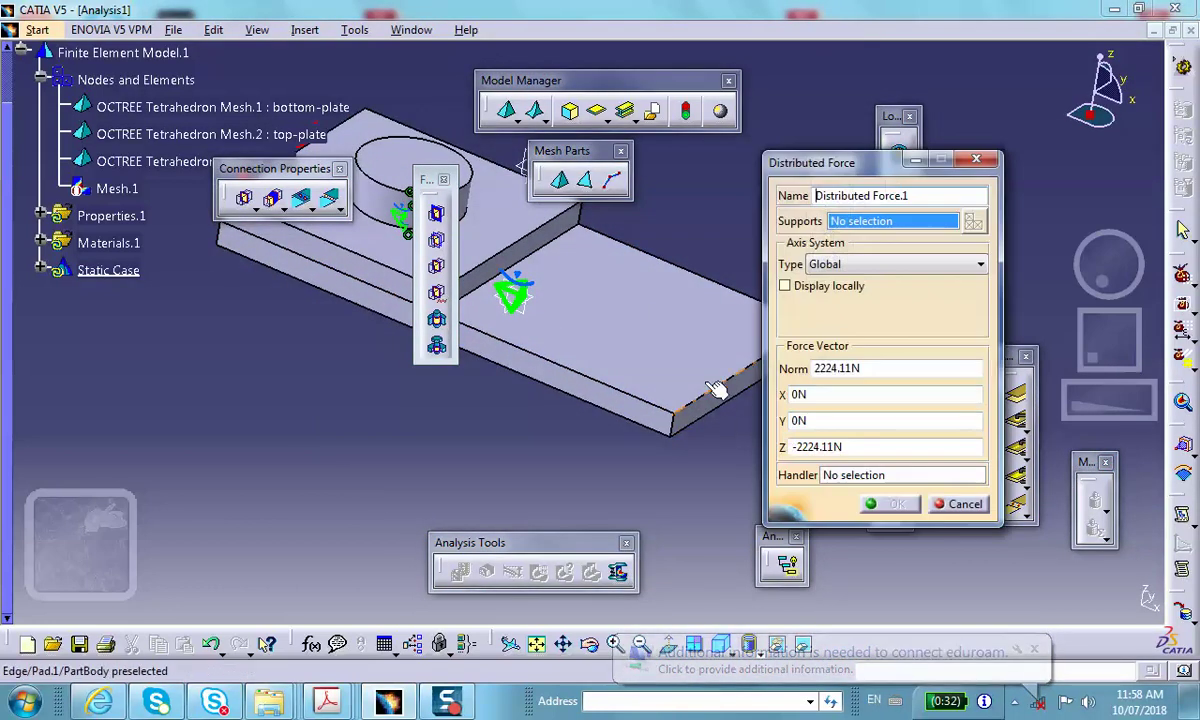
{"action": "middle_click_drag", "start_coordinate": [716, 390], "coordinate": [594, 315]}
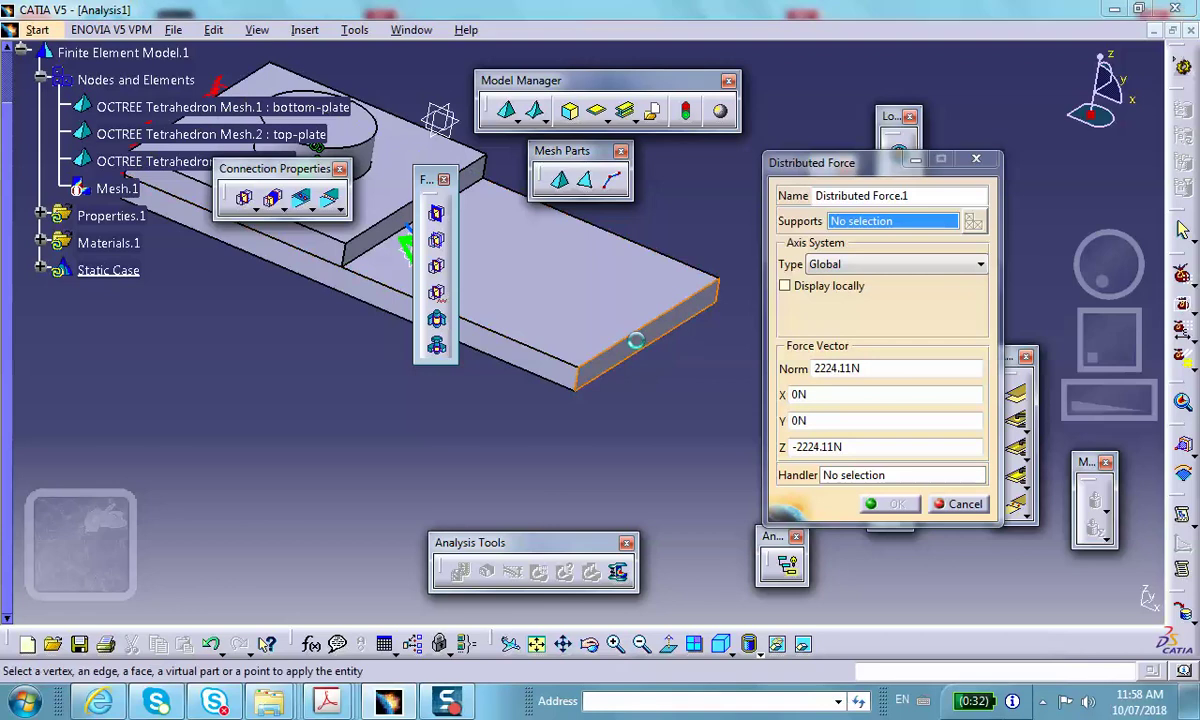
{"action": "left_click", "coordinate": [636, 341]}
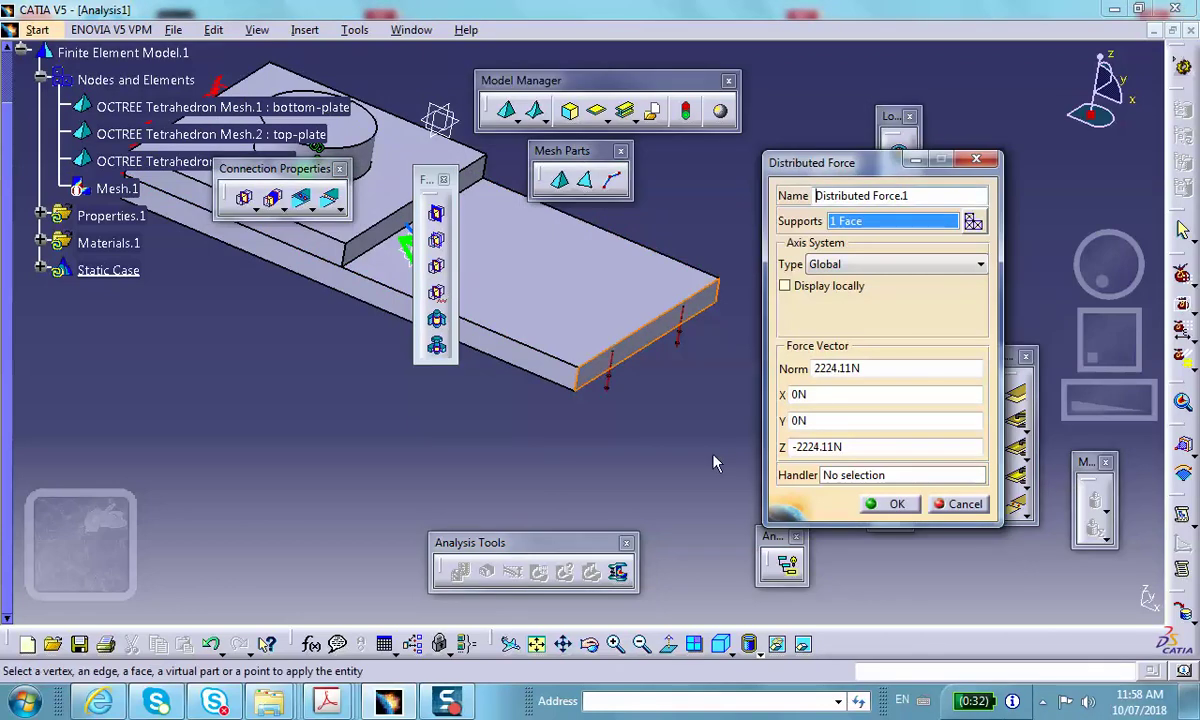
{"action": "left_click", "coordinate": [857, 446]}
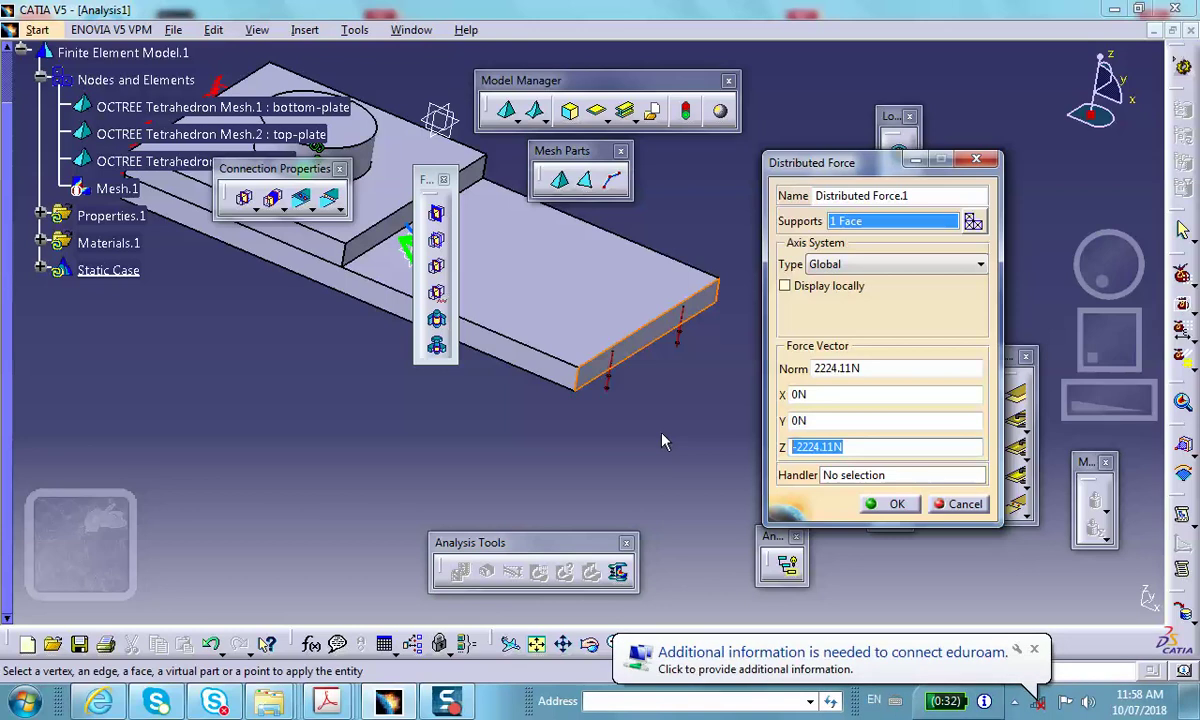
{"action": "type", "text": "5"}
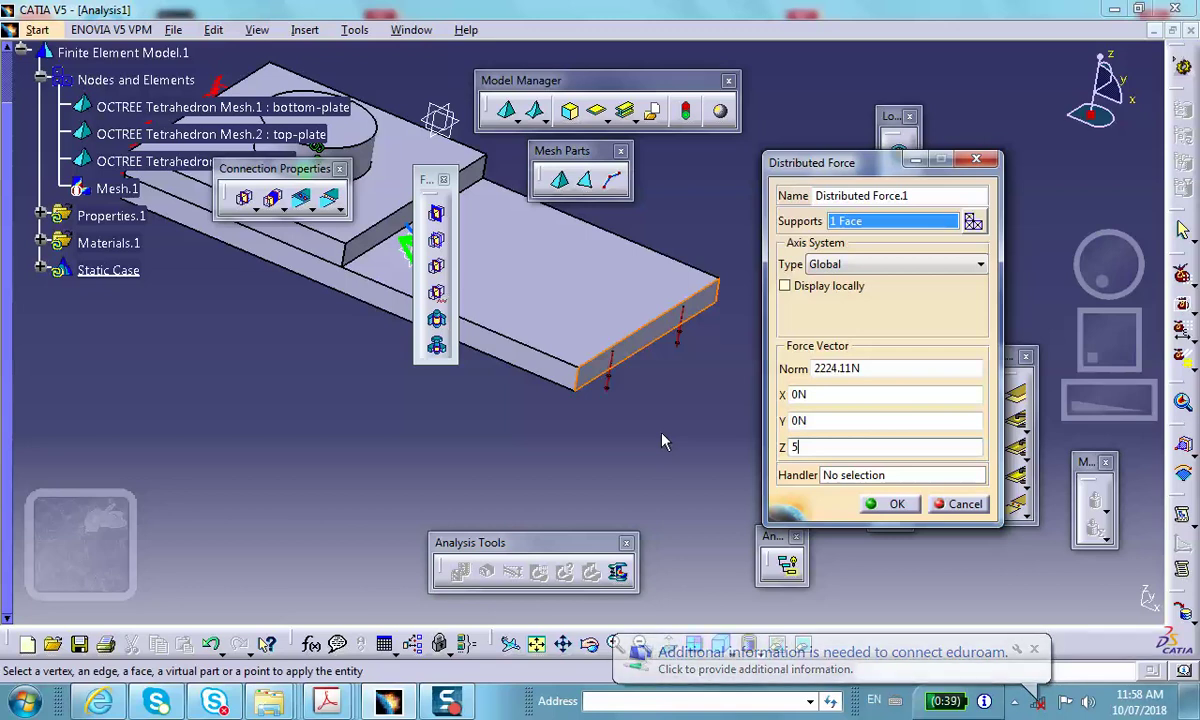
{"action": "type", "text": "0"}
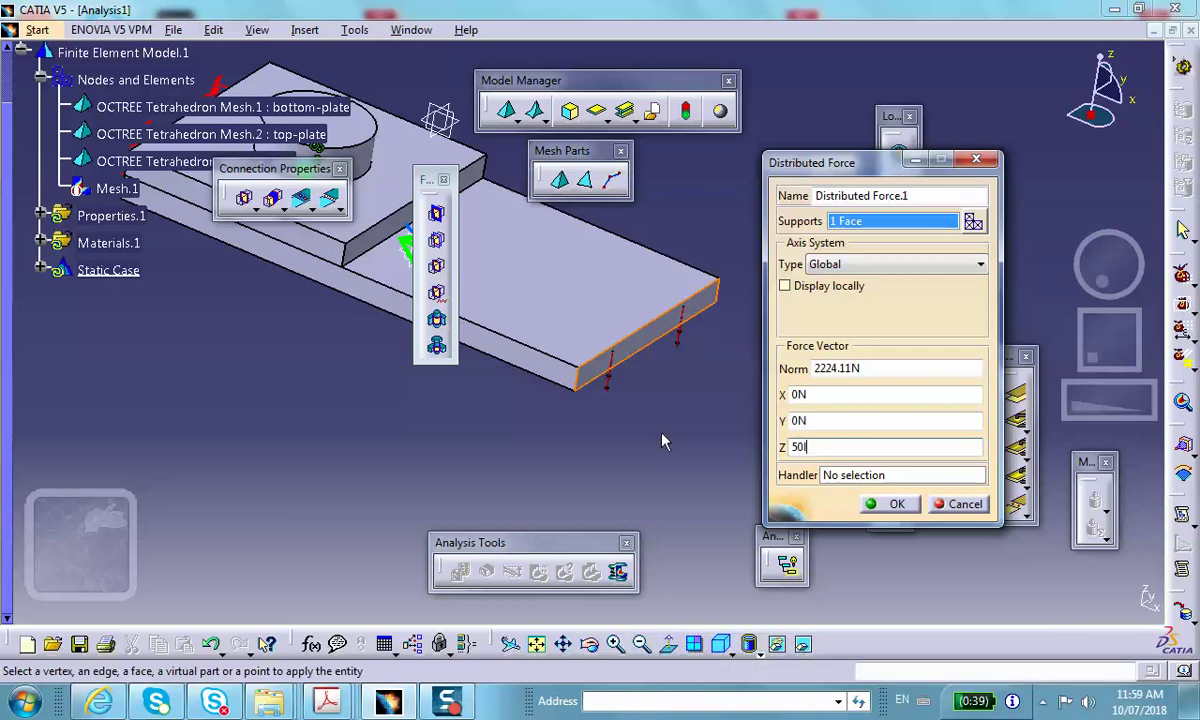
{"action": "type", "text": "lbf"}
{"action": "key", "text": "Return"}
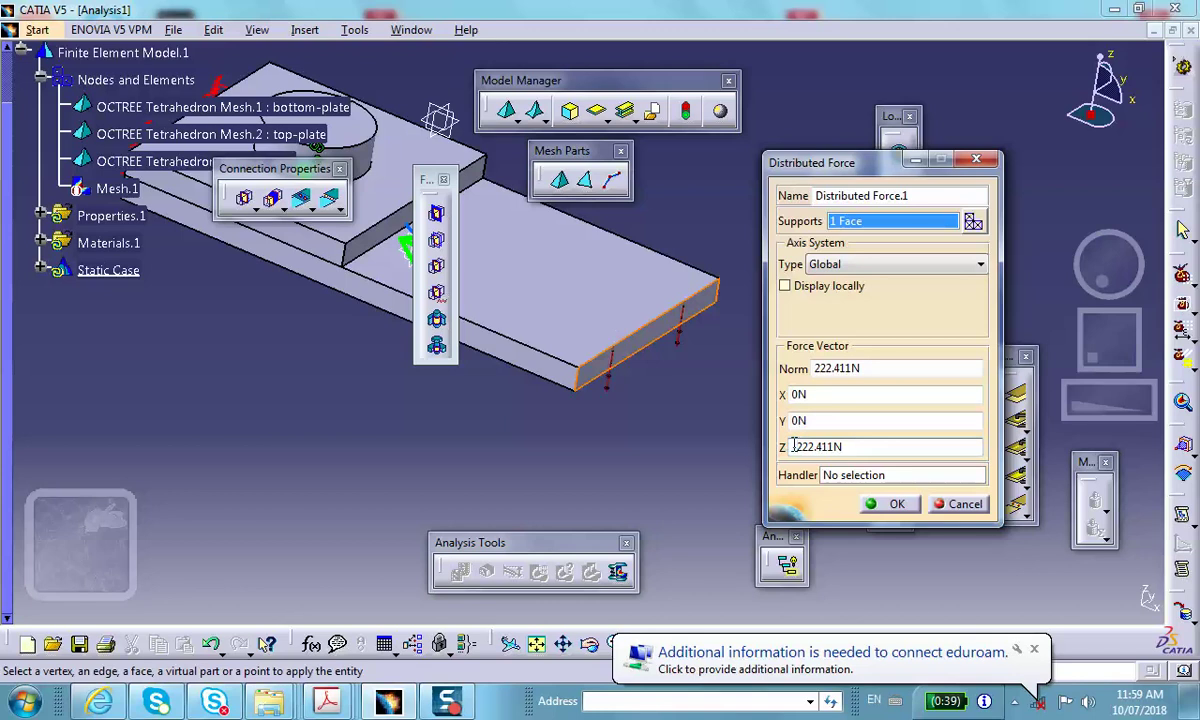
{"action": "left_click", "coordinate": [793, 446]}
{"action": "type", "text": "-"}
{"action": "left_click", "coordinate": [895, 503]}
Step: Start a General Analysis Connection named top_bottom_plate with the bottom plate's upper face as the first component
{"action": "middle_click_drag", "start_coordinate": [576, 416], "coordinate": [595, 372]}
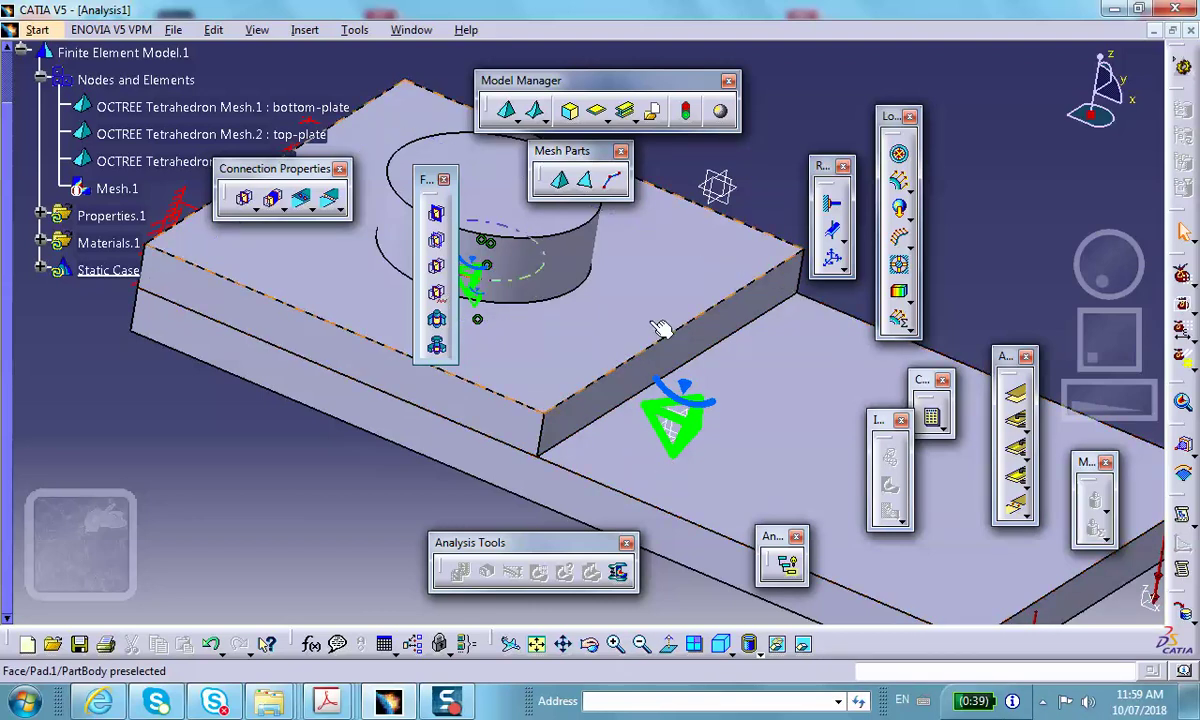
{"action": "middle_click_drag", "start_coordinate": [664, 330], "coordinate": [453, 160]}
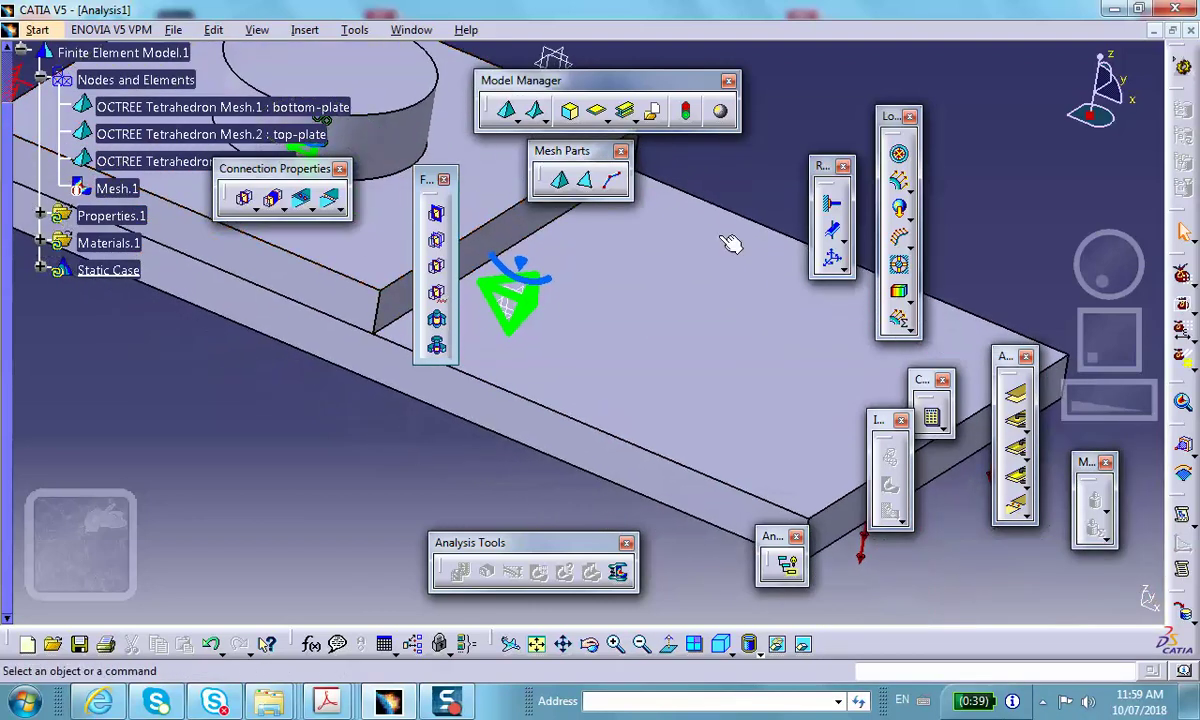
{"action": "left_click", "coordinate": [1018, 397]}
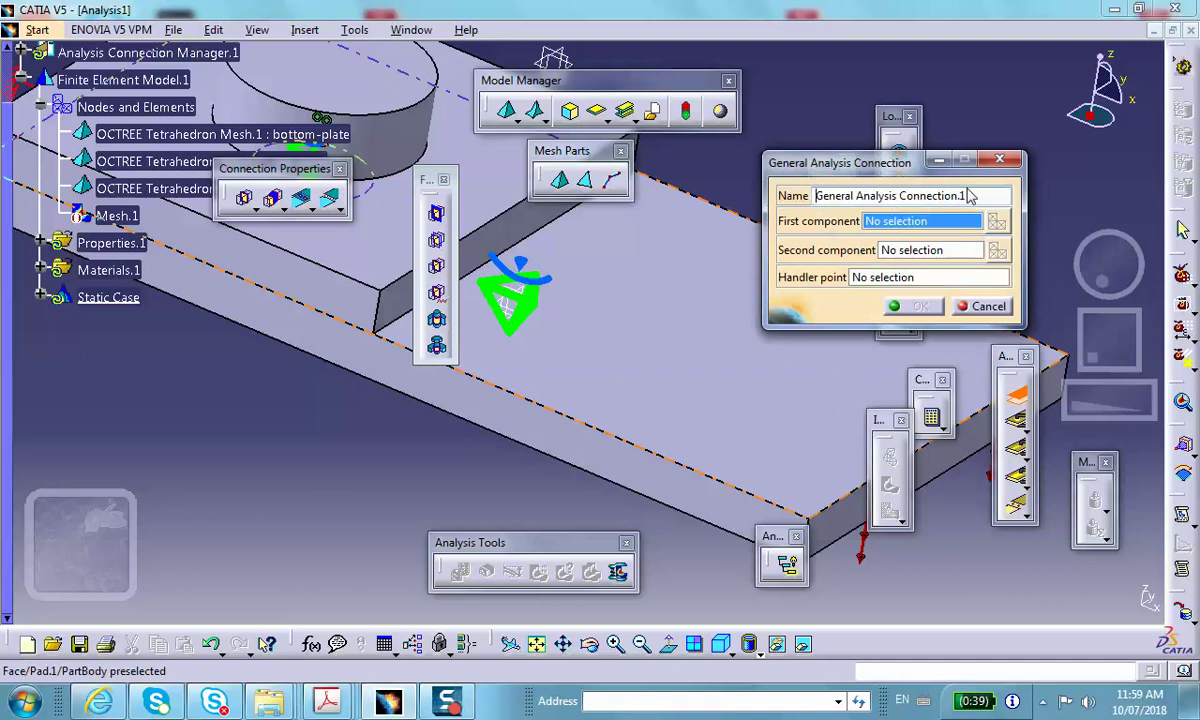
{"action": "left_click_drag", "start_coordinate": [975, 195], "coordinate": [793, 196]}
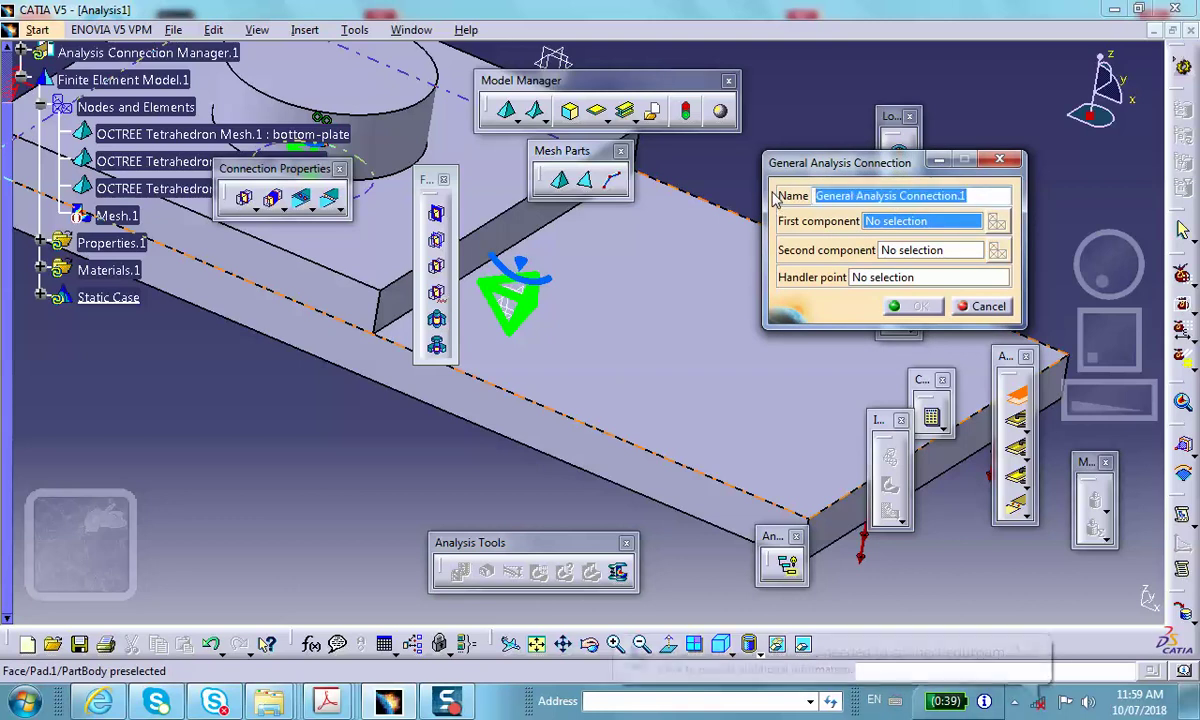
{"action": "type", "text": "top_bottom_plate"}
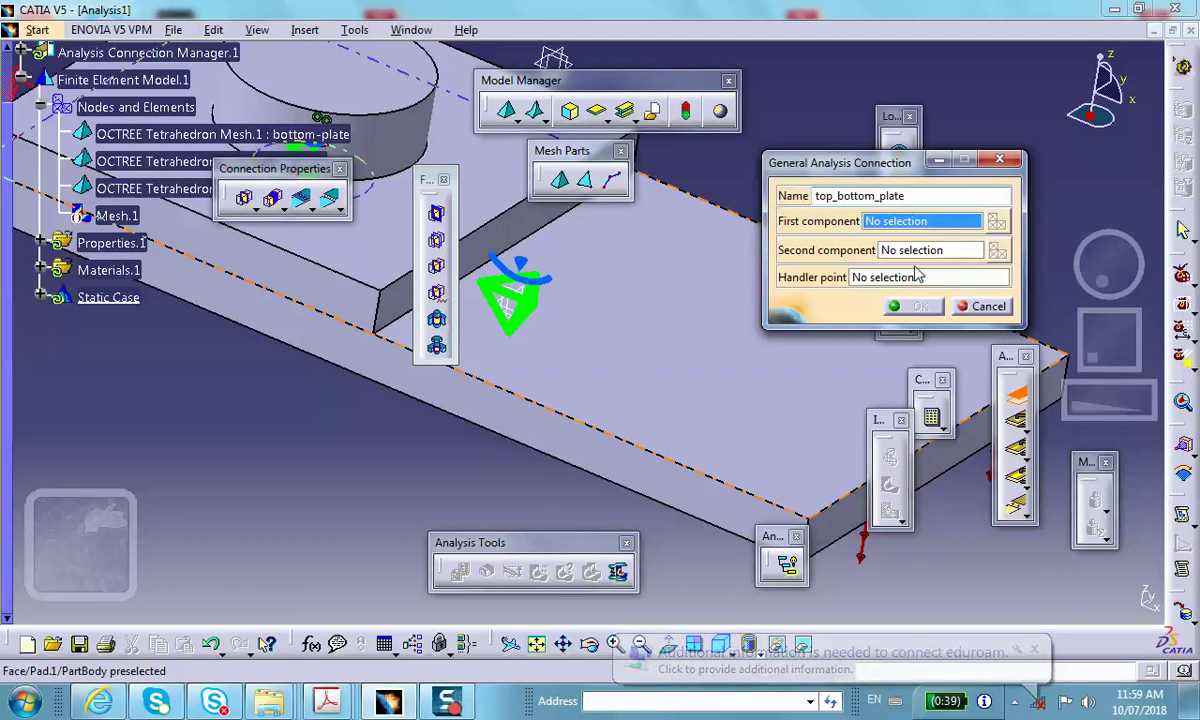
{"action": "left_click", "coordinate": [643, 310]}
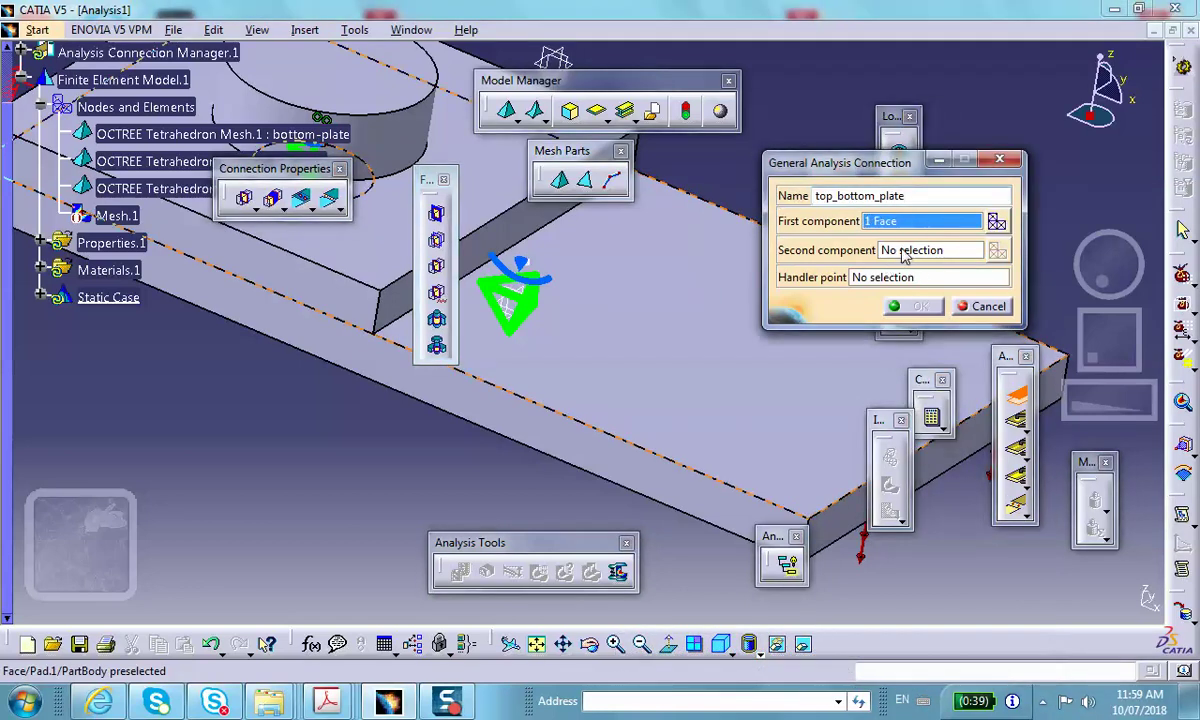
Step: Hide the bottom plate and complete the top_bottom_plate connection with the top plate's underside as the second component
{"action": "left_click", "coordinate": [903, 252]}
{"action": "right_click", "coordinate": [652, 350]}
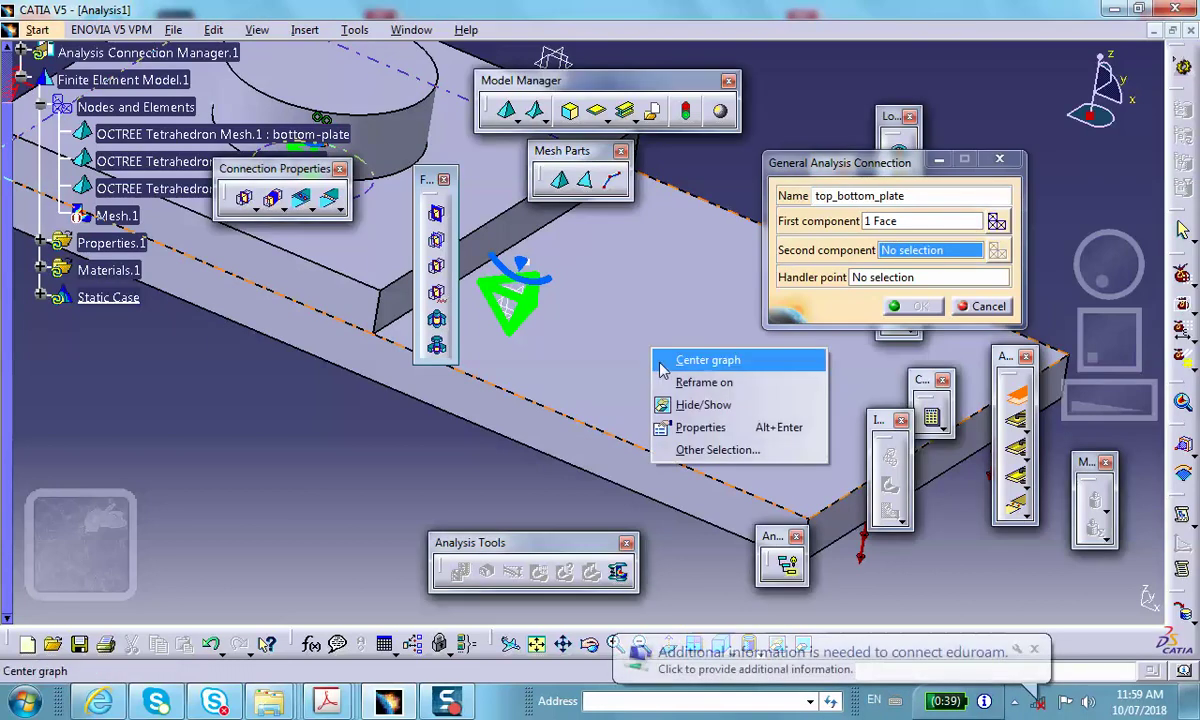
{"action": "left_click", "coordinate": [690, 405]}
{"action": "middle_click_drag", "start_coordinate": [618, 349], "coordinate": [614, 443]}
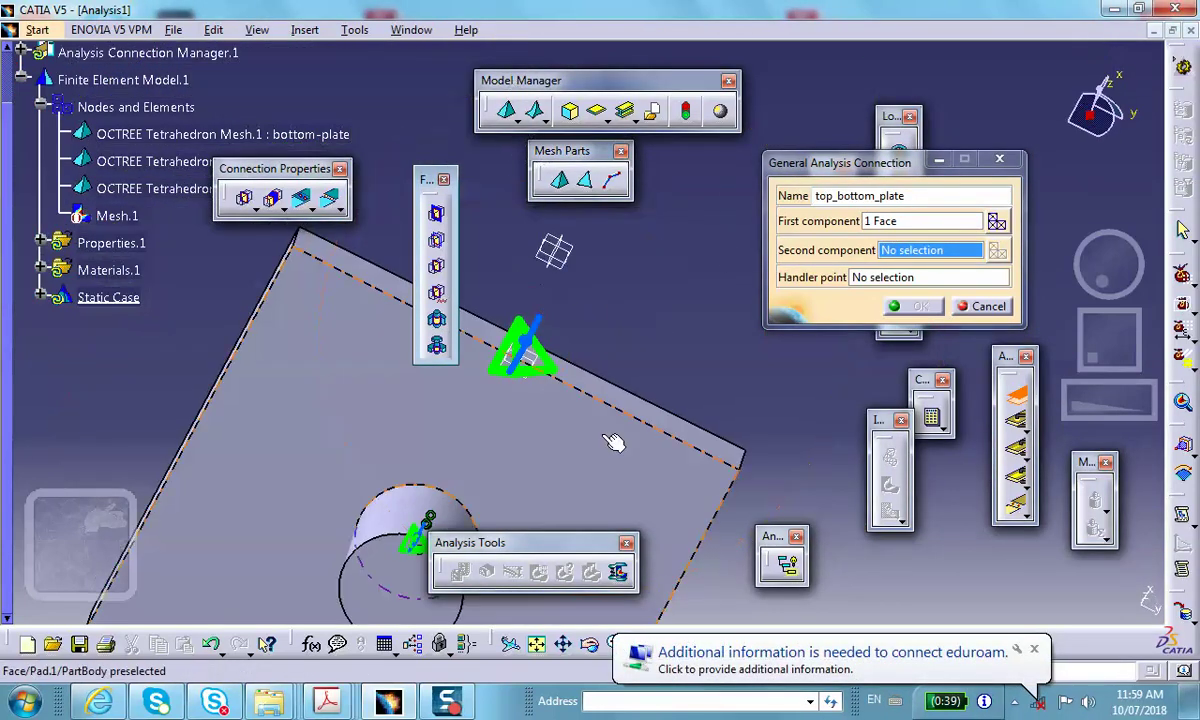
{"action": "left_click", "coordinate": [614, 443]}
{"action": "left_click", "coordinate": [918, 306]}
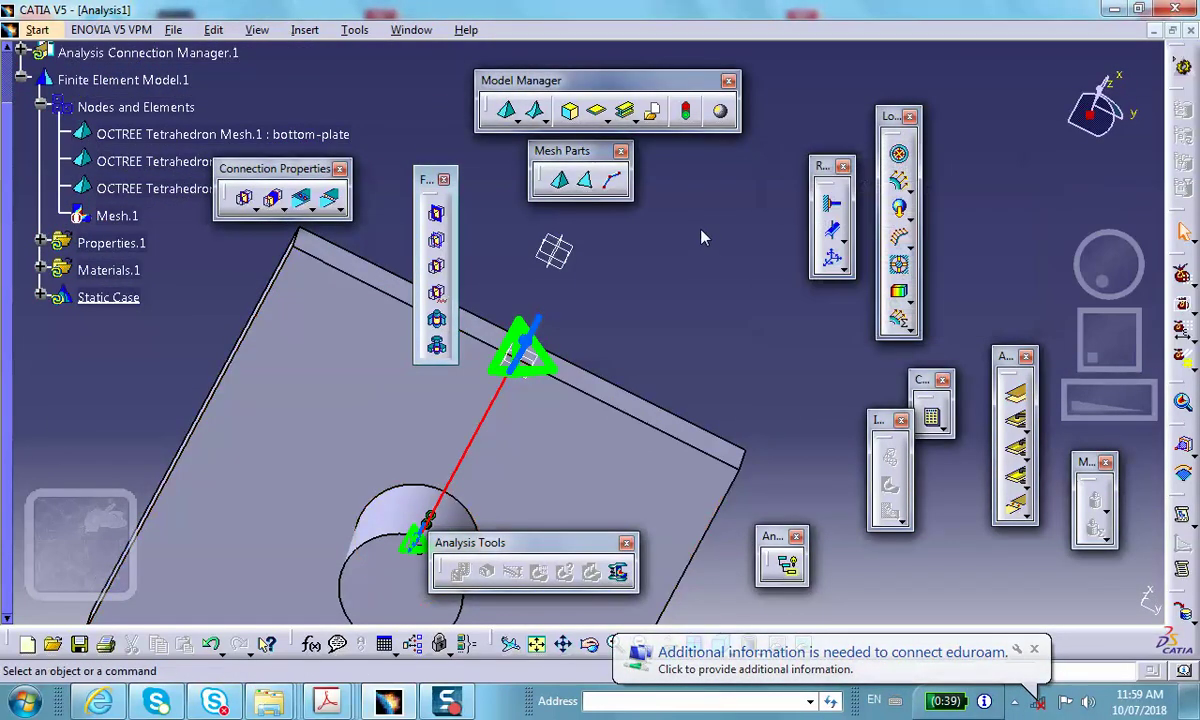
Step: Start a General Analysis Connection named bolt-head-top-plate with the top plate's upper face as the first component
{"action": "middle_click_drag", "start_coordinate": [656, 215], "coordinate": [544, 388]}
{"action": "middle_click_drag", "start_coordinate": [286, 293], "coordinate": [718, 344]}
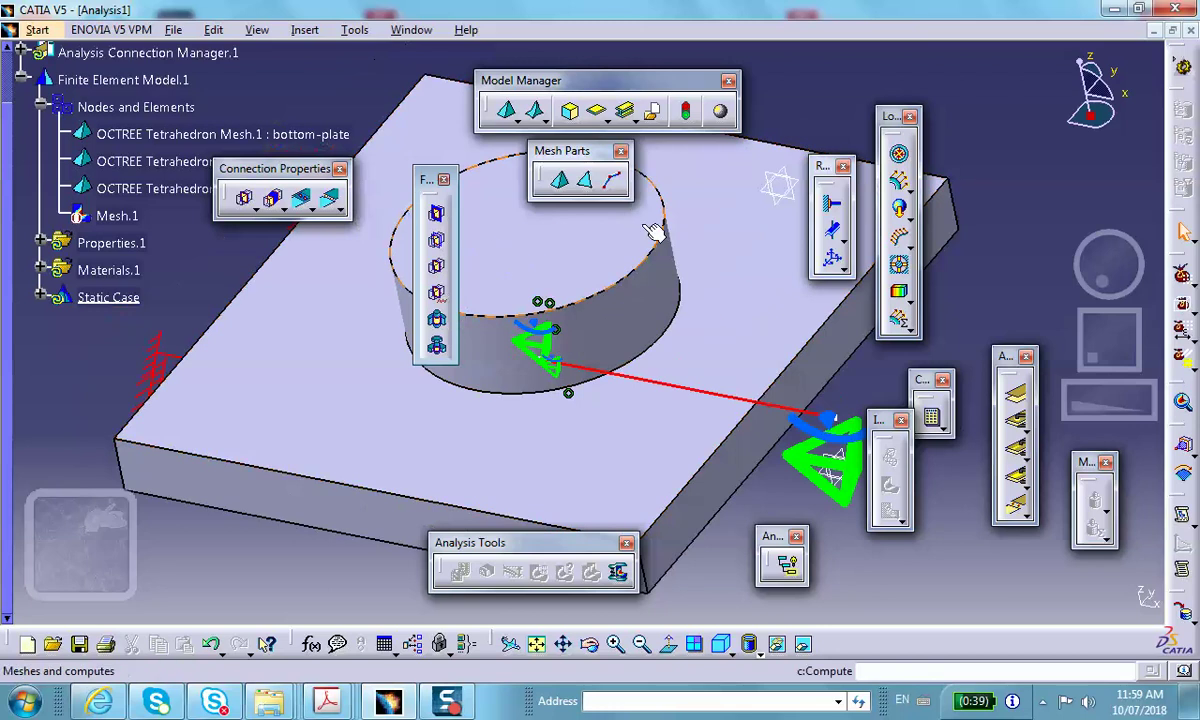
{"action": "middle_click_drag", "start_coordinate": [610, 221], "coordinate": [672, 284]}
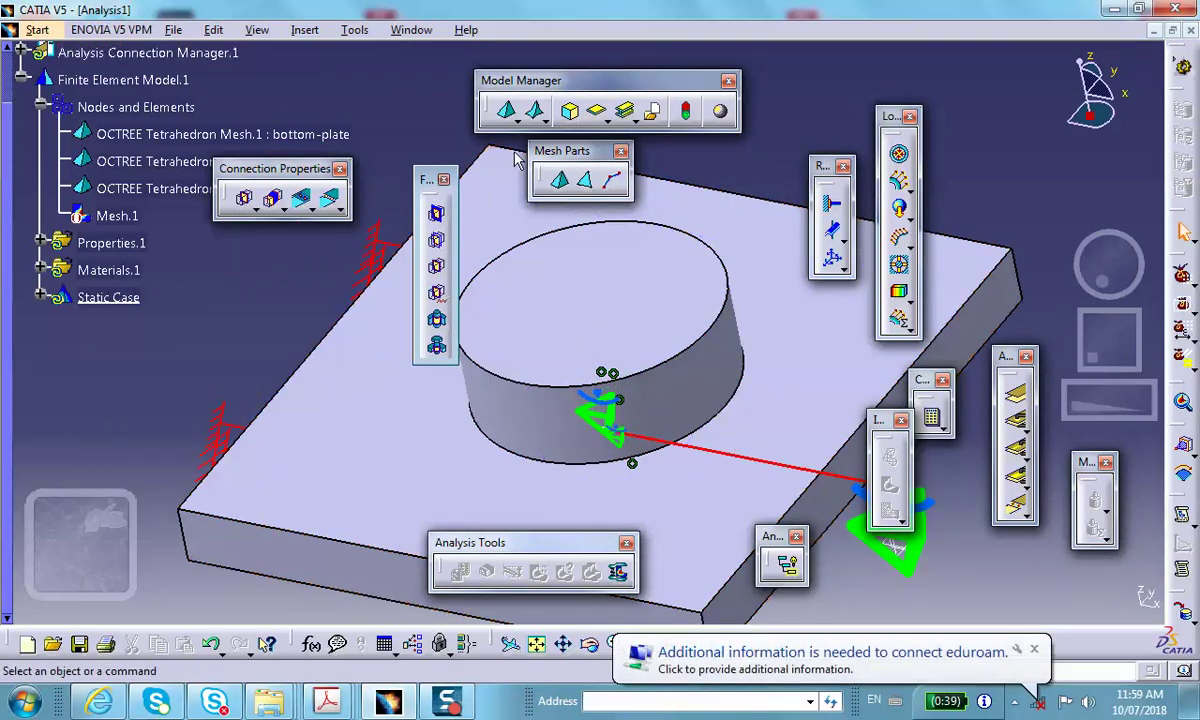
{"action": "left_click", "coordinate": [1020, 396]}
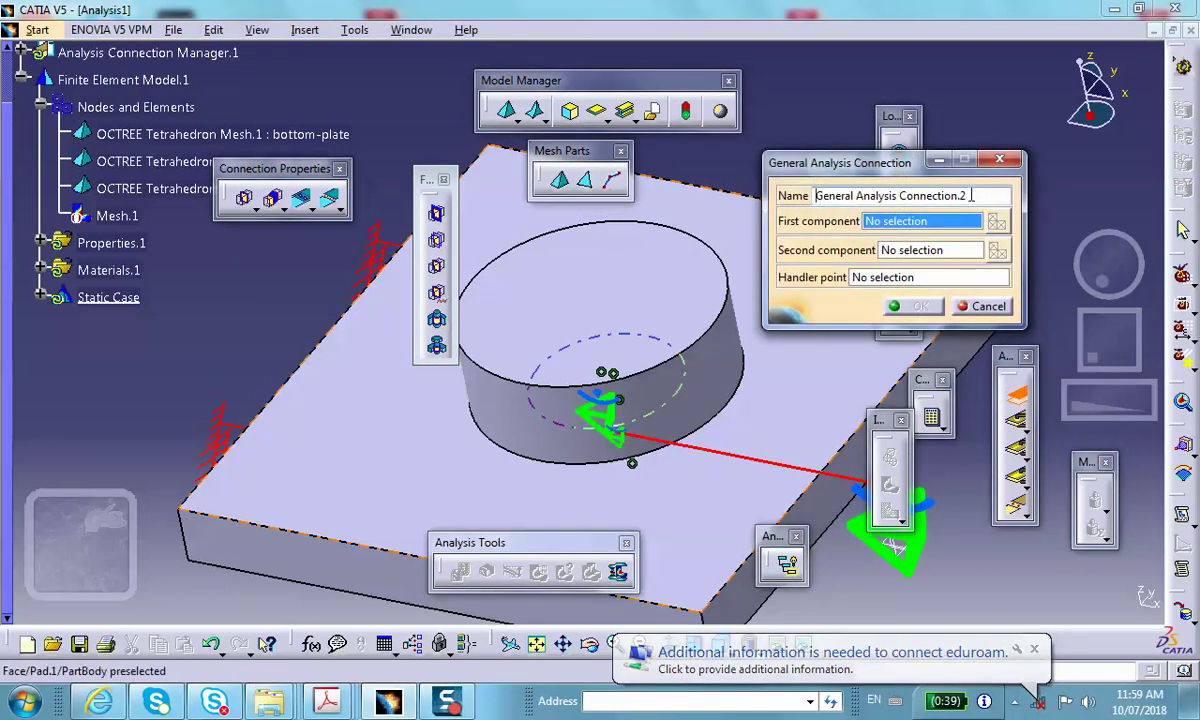
{"action": "type", "text": "bo"}
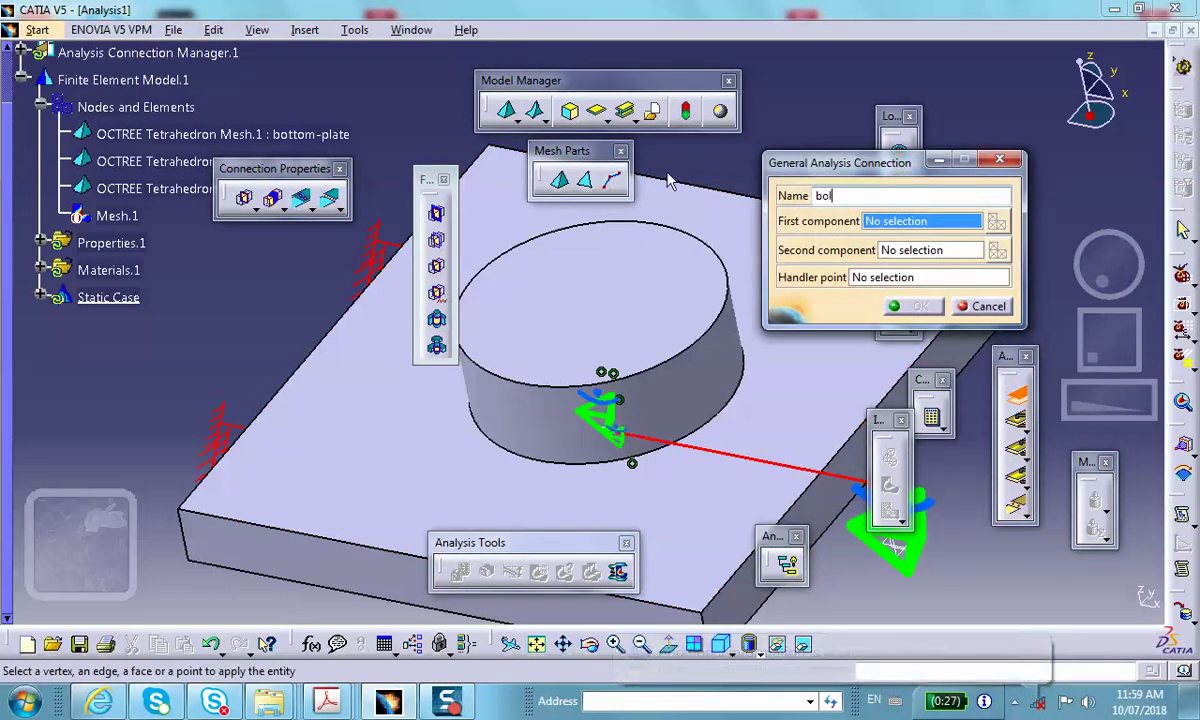
{"action": "type", "text": "lt-head-"}
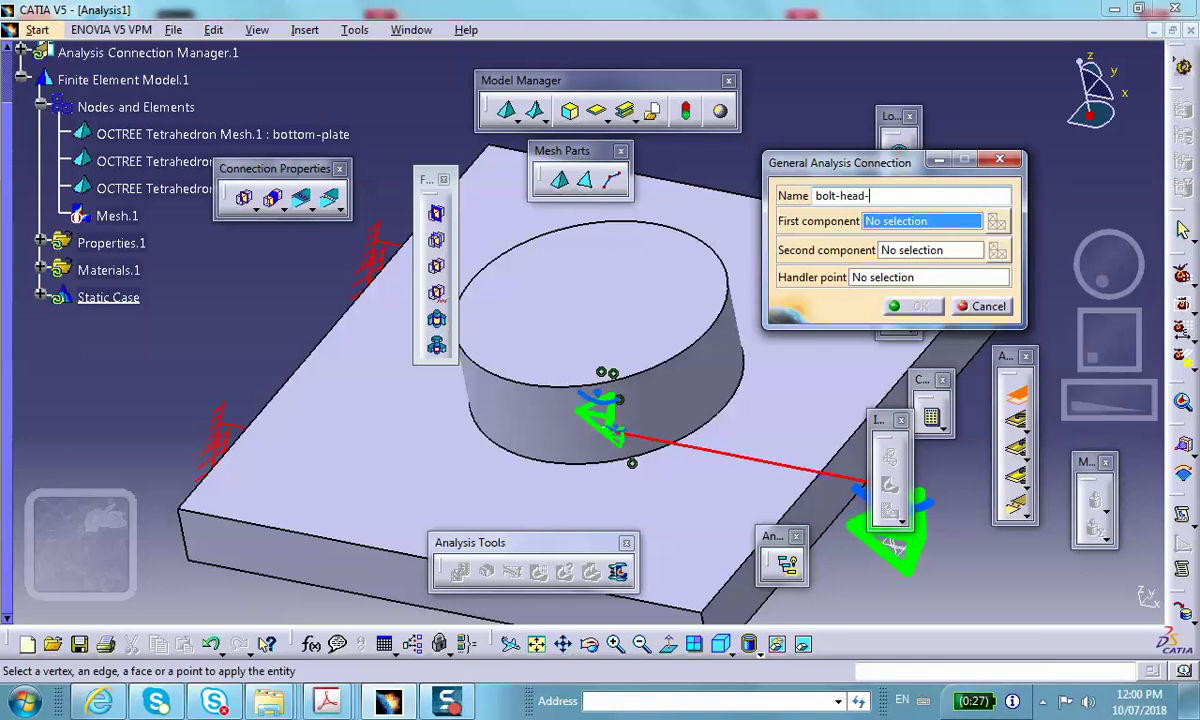
{"action": "type", "text": "top-plate"}
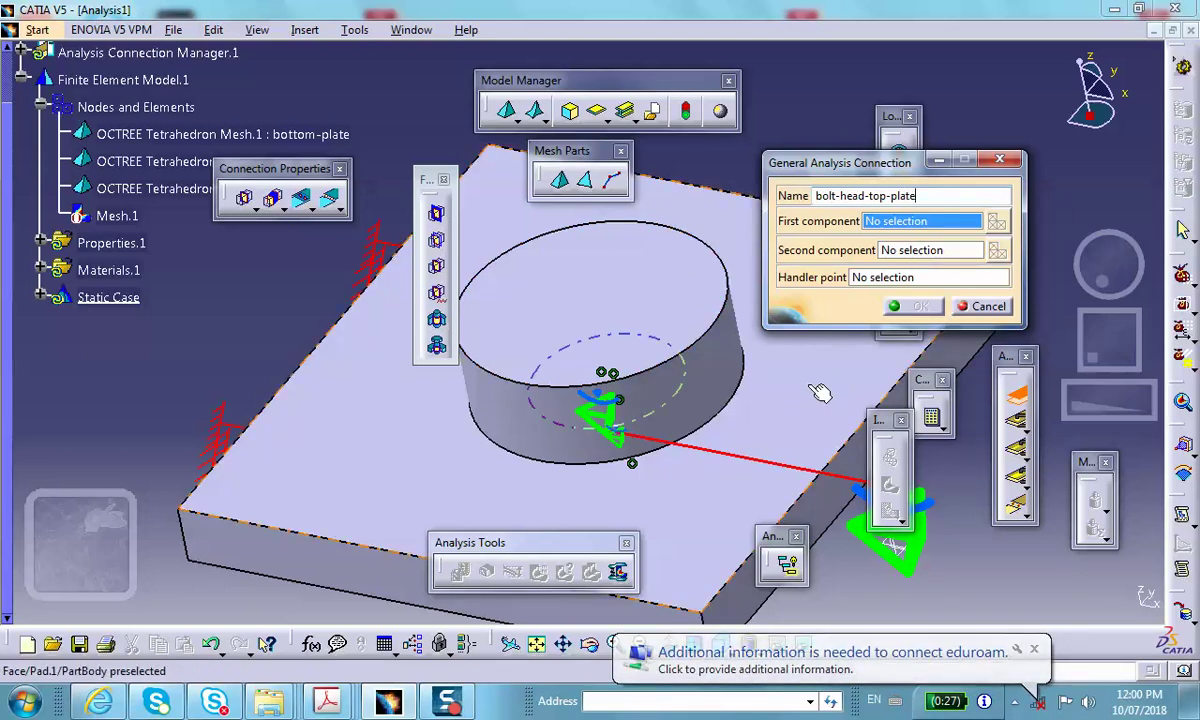
{"action": "left_click", "coordinate": [715, 400]}
Step: Hide the top plate and complete the bolt-head-top-plate connection with the underside of the bolt head as the second component
{"action": "left_click", "coordinate": [916, 252]}
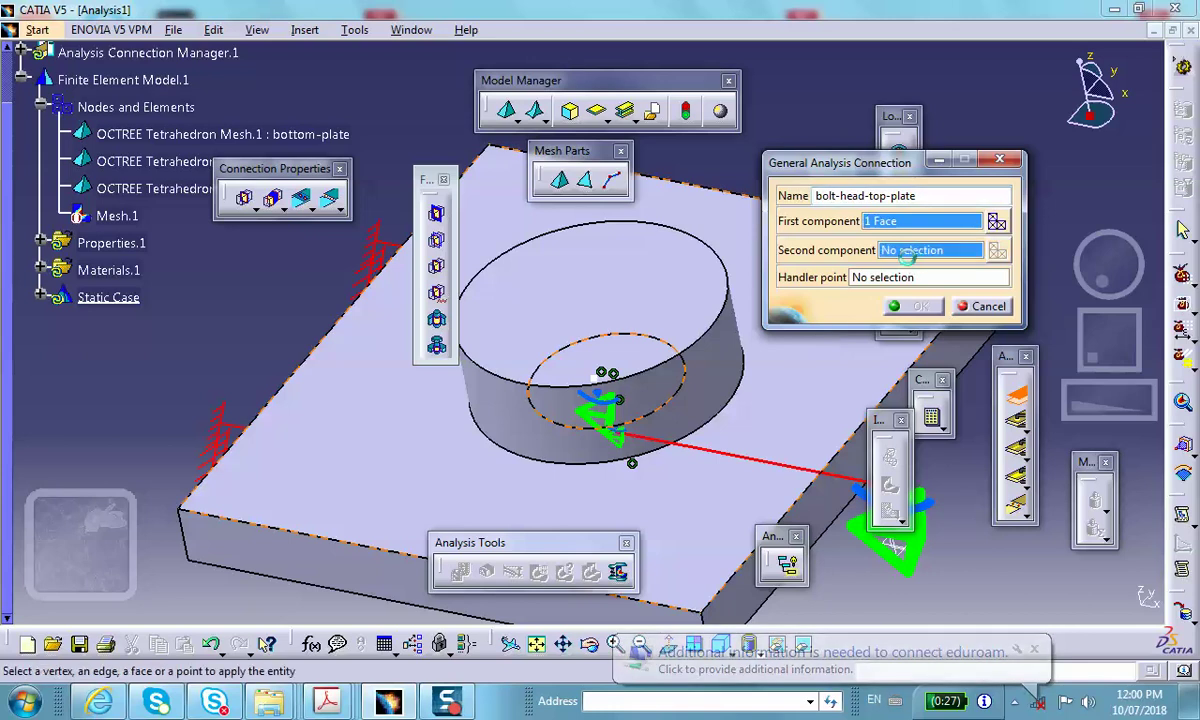
{"action": "right_click", "coordinate": [782, 391]}
{"action": "left_click", "coordinate": [826, 450]}
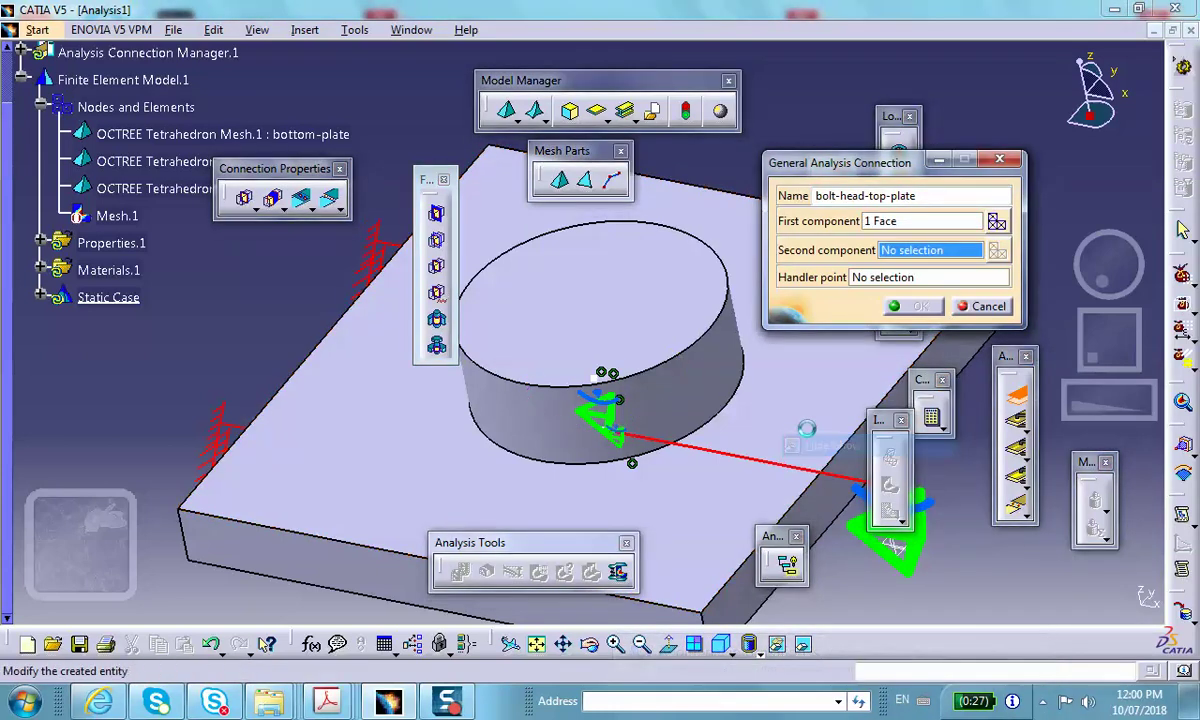
{"action": "middle_click_drag", "start_coordinate": [800, 430], "coordinate": [560, 316]}
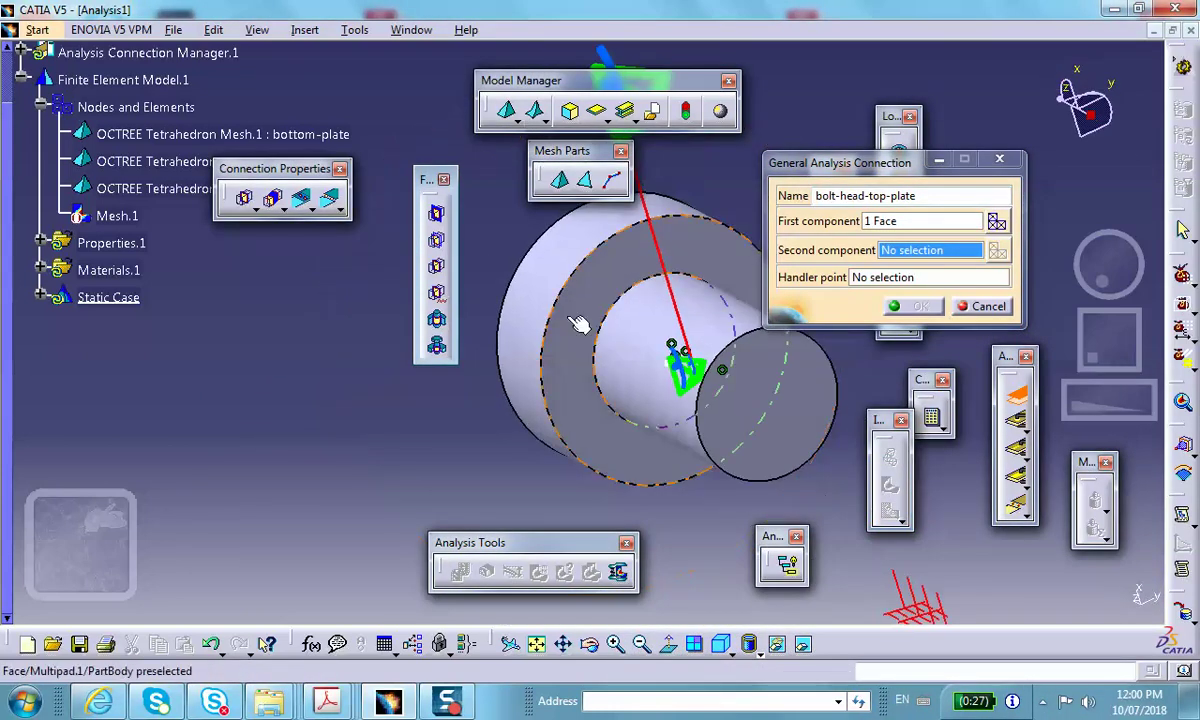
{"action": "left_click", "coordinate": [558, 314]}
{"action": "left_click", "coordinate": [910, 306]}
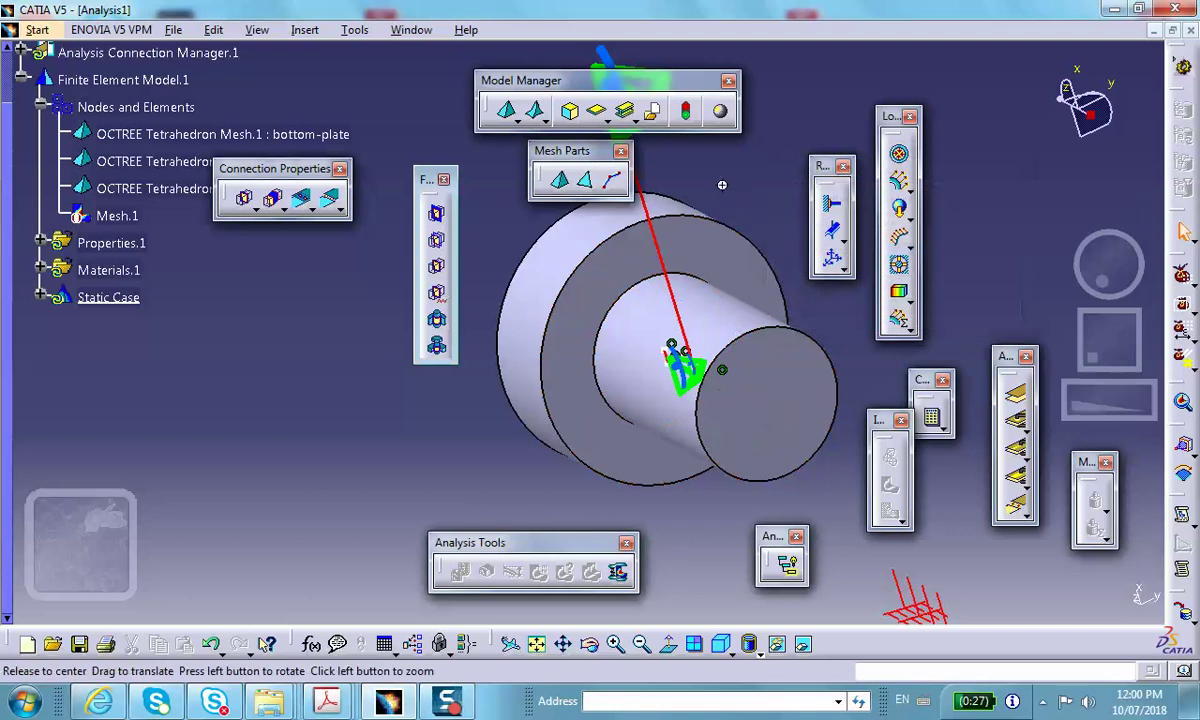
Step: Start a General Analysis Connection named bolt-shank-top-plate with the bolt shank's cylindrical face as the first component
{"action": "middle_click_drag", "start_coordinate": [721, 182], "coordinate": [662, 362]}
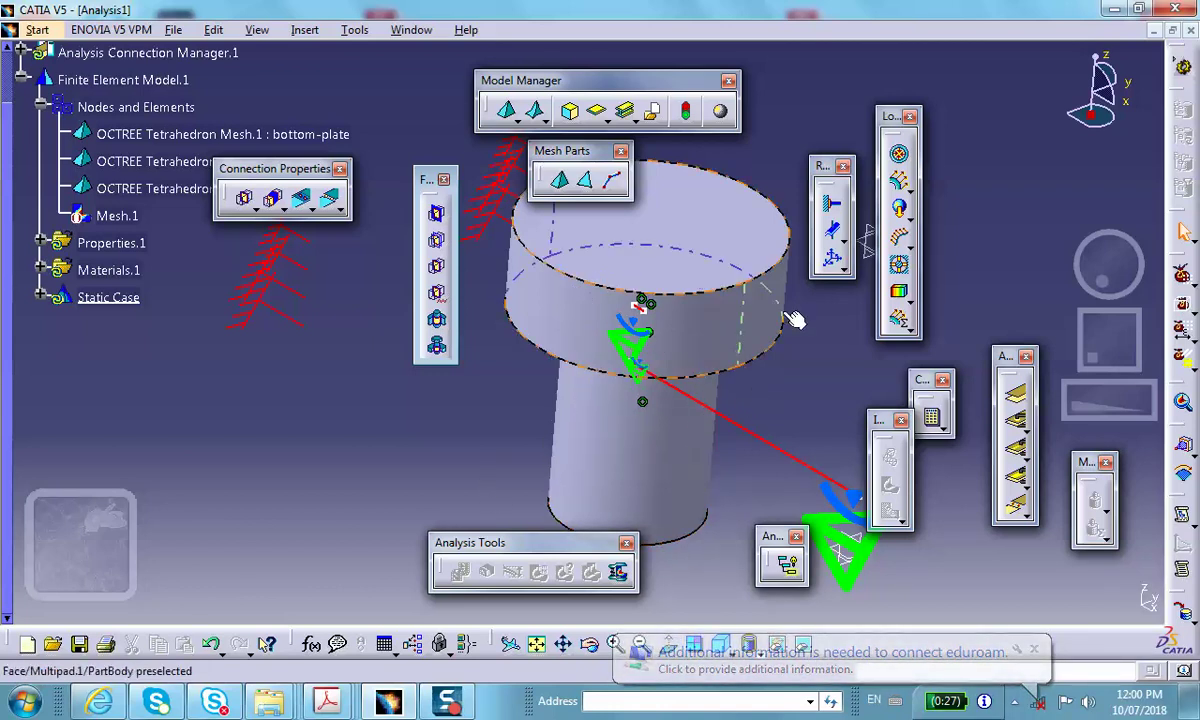
{"action": "left_click", "coordinate": [1016, 393]}
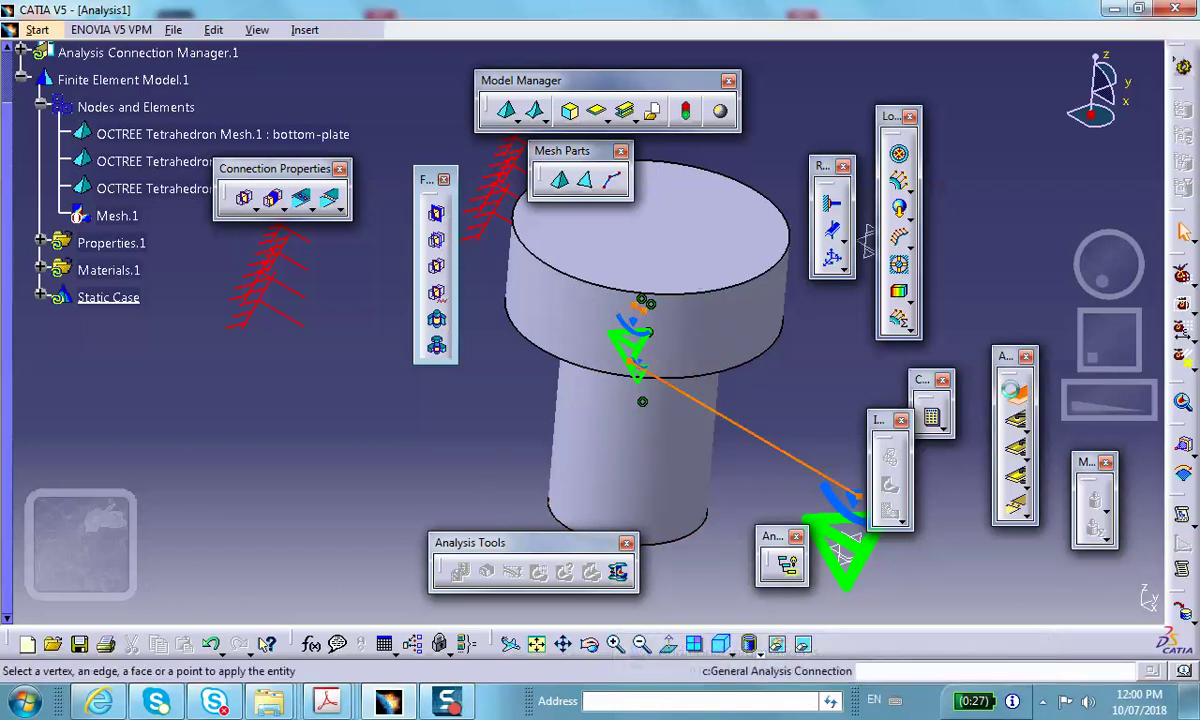
{"action": "left_click_drag", "start_coordinate": [976, 196], "coordinate": [815, 196]}
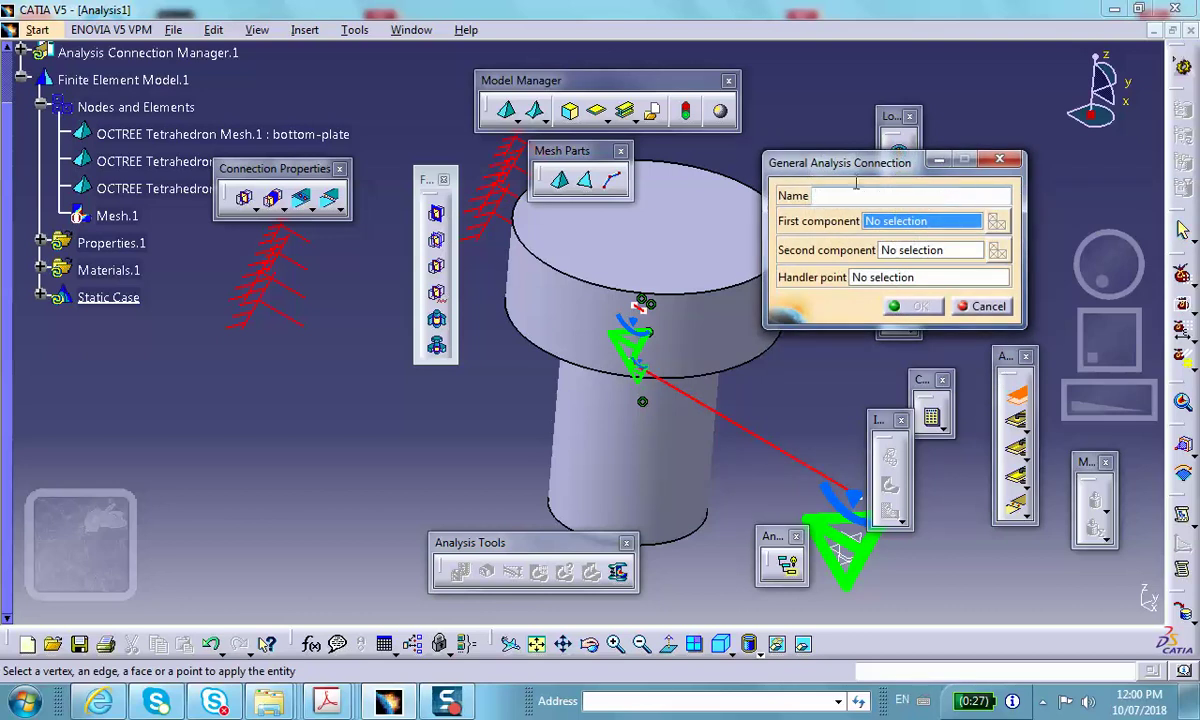
{"action": "type", "text": "s"}
{"action": "type", "text": "olt-shank-top-plate"}
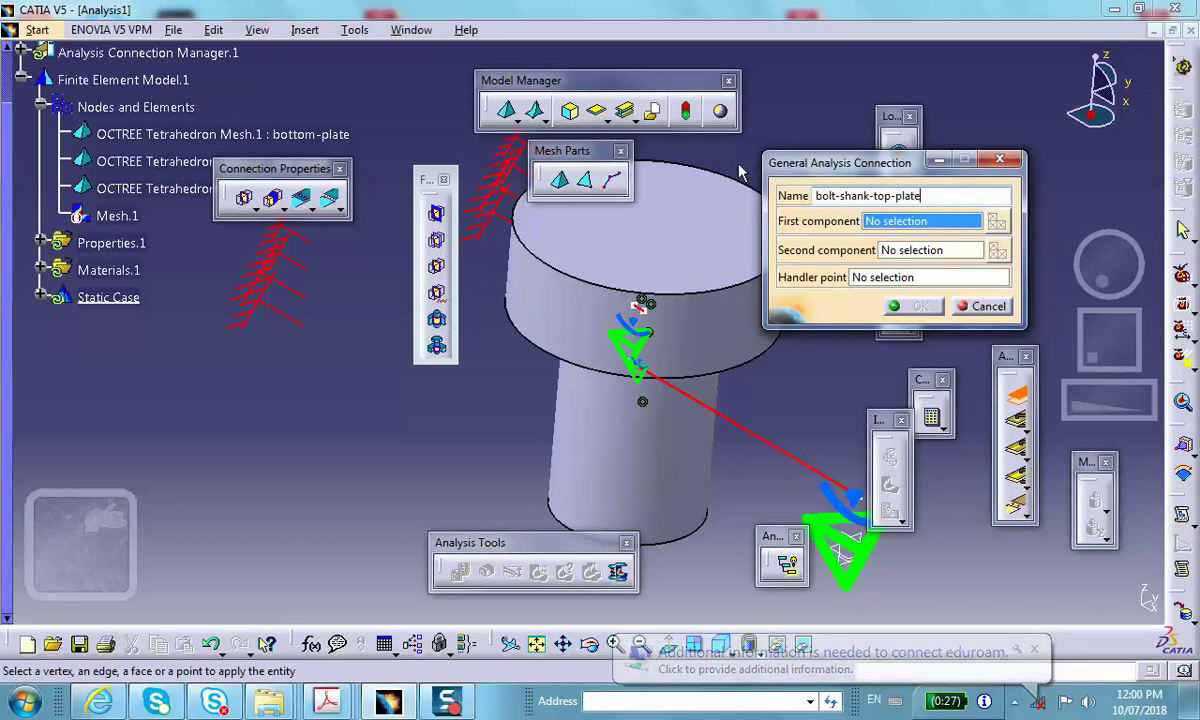
{"action": "left_click", "coordinate": [628, 452]}
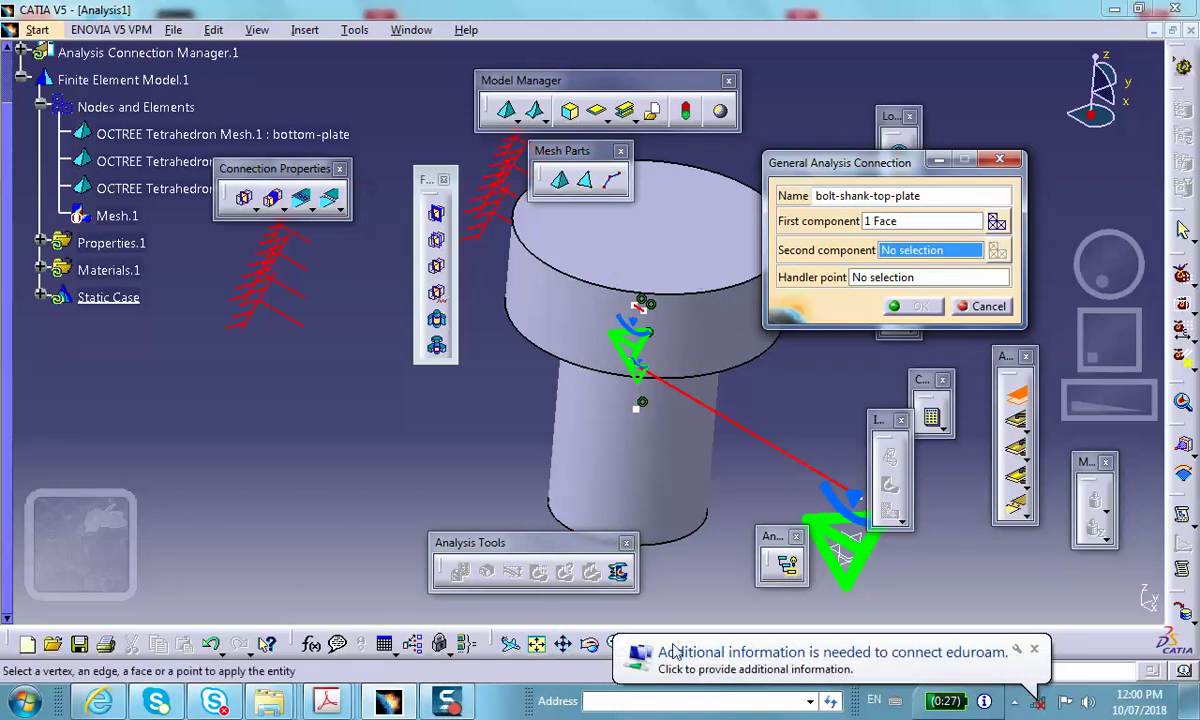
Step: Complete the bolt-shank-top-plate connection with the hidden top plate's hole face as the second component
{"action": "left_click", "coordinate": [1033, 651]}
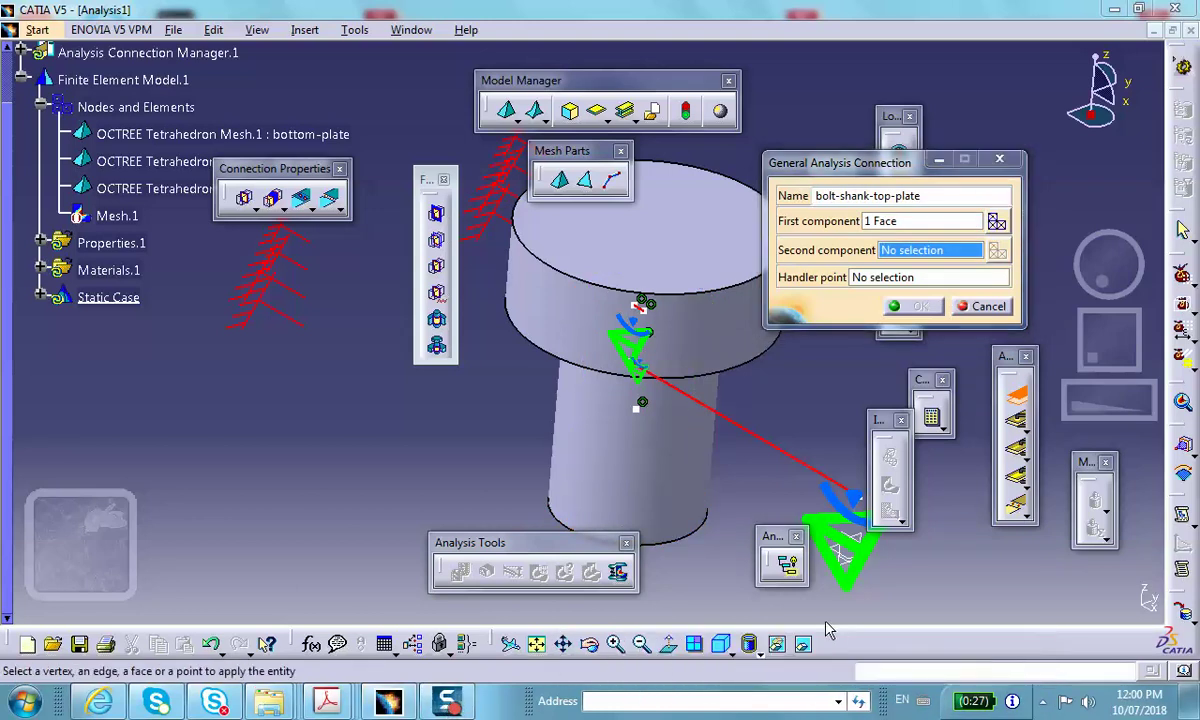
{"action": "left_click", "coordinate": [797, 641]}
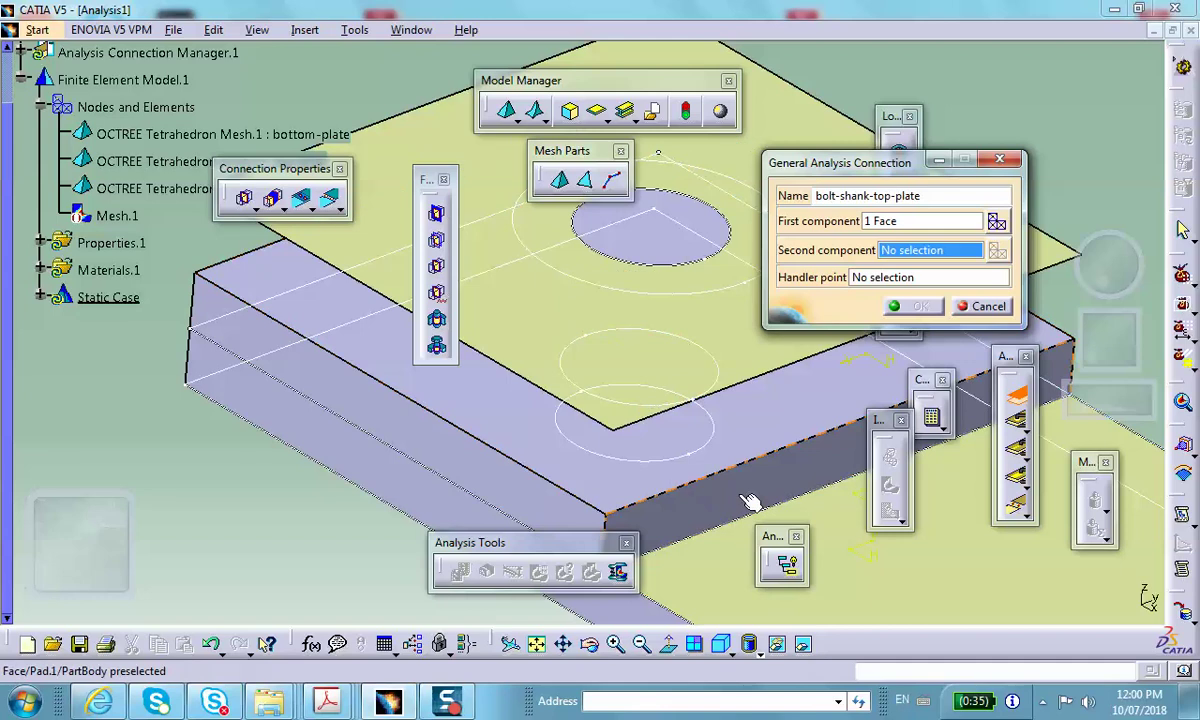
{"action": "middle_click_drag", "start_coordinate": [753, 498], "coordinate": [584, 396]}
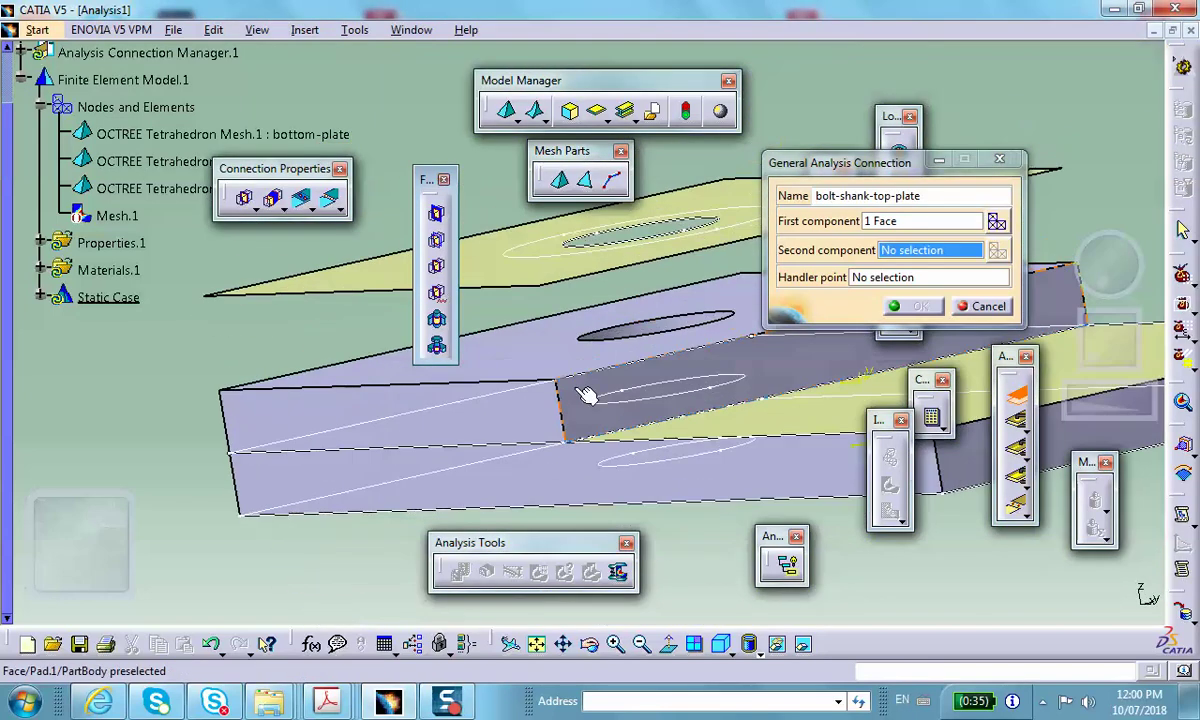
{"action": "right_click", "coordinate": [519, 364]}
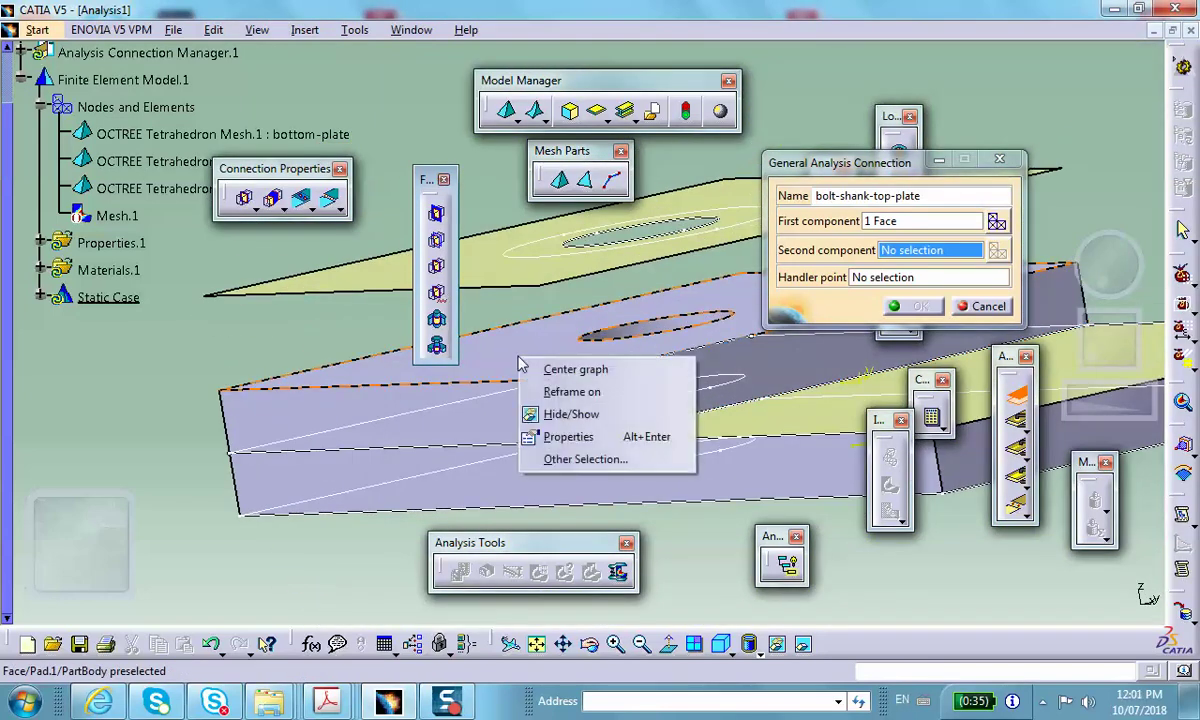
{"action": "left_click", "coordinate": [574, 414]}
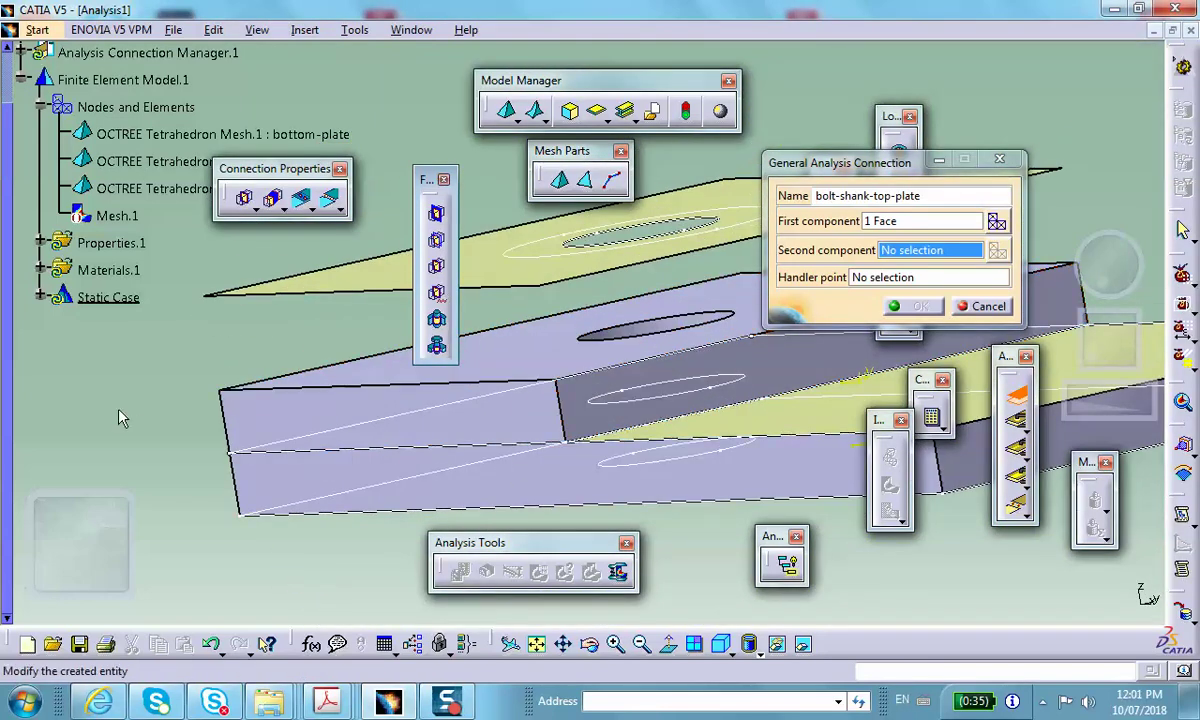
{"action": "middle_click_drag", "start_coordinate": [737, 404], "coordinate": [558, 337]}
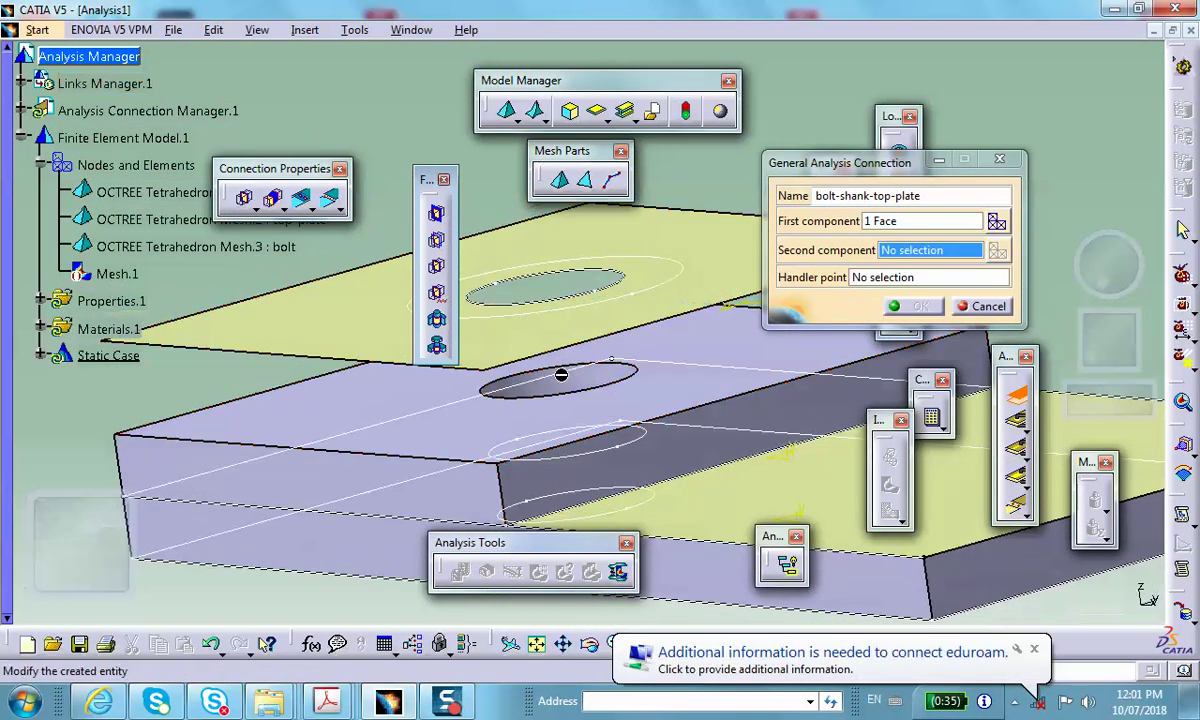
{"action": "left_click", "coordinate": [596, 387]}
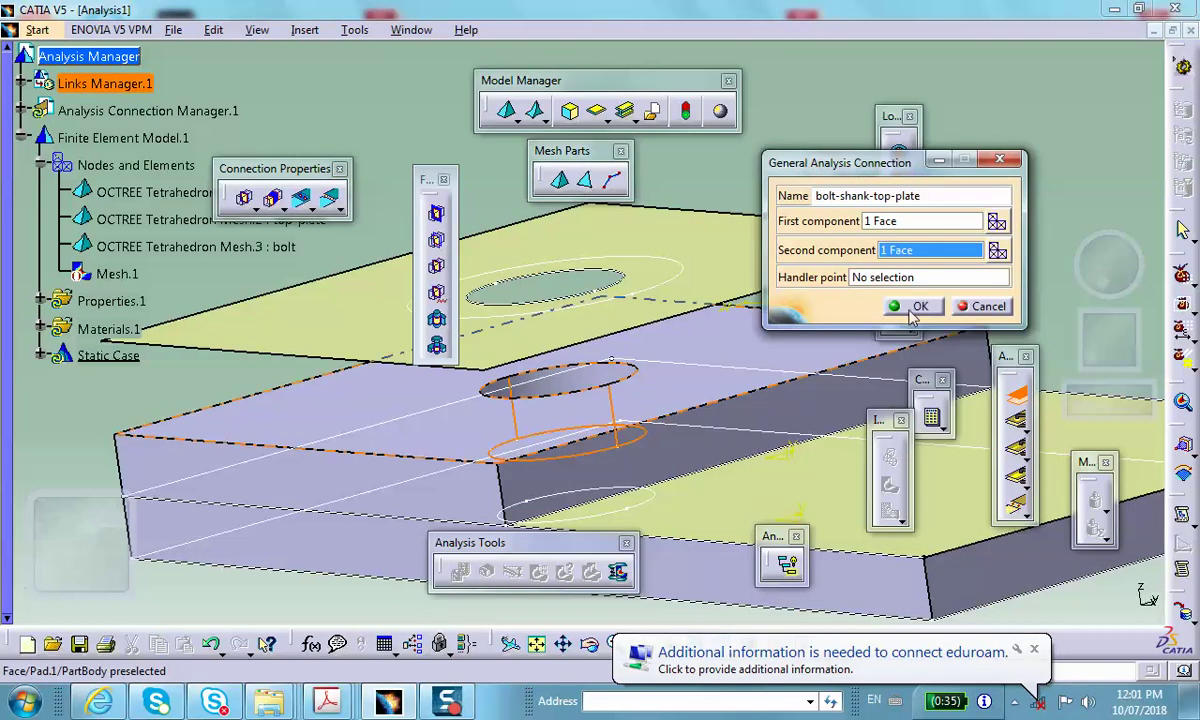
{"action": "left_click", "coordinate": [911, 310]}
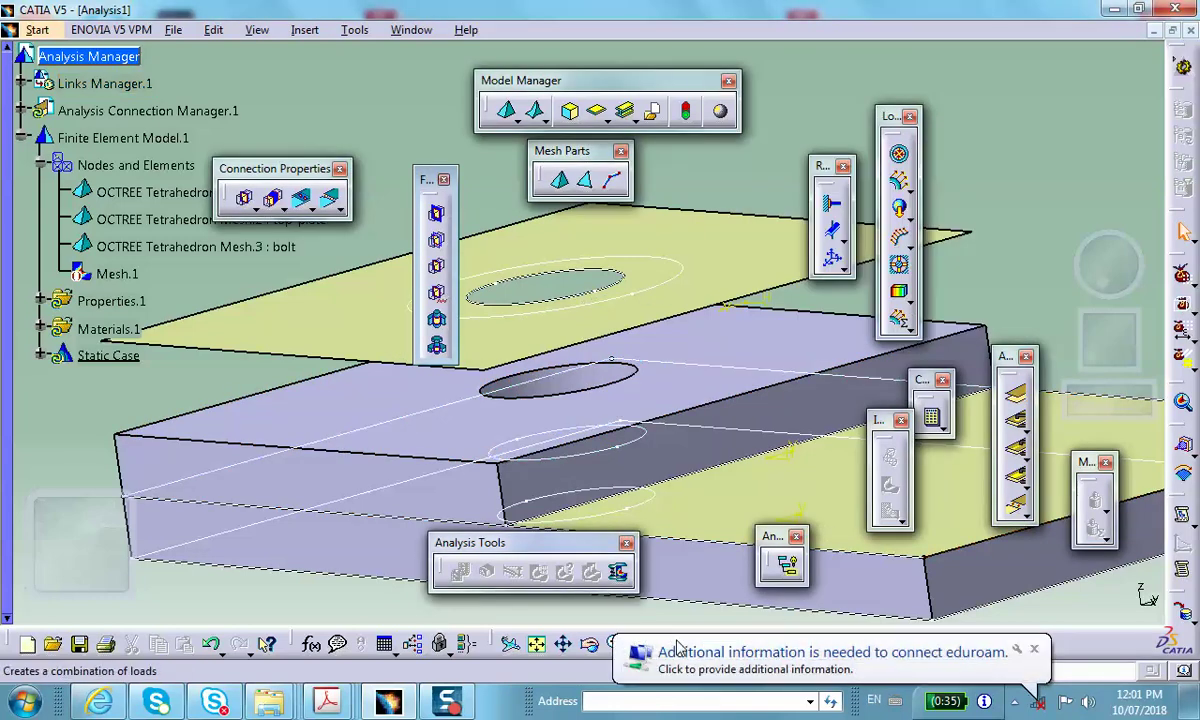
Step: Return to the visible space and start a General Analysis Connection named bolt-shank-bottom-plate with the bolt shank's cylindrical face as the first component
{"action": "left_click", "coordinate": [1033, 651]}
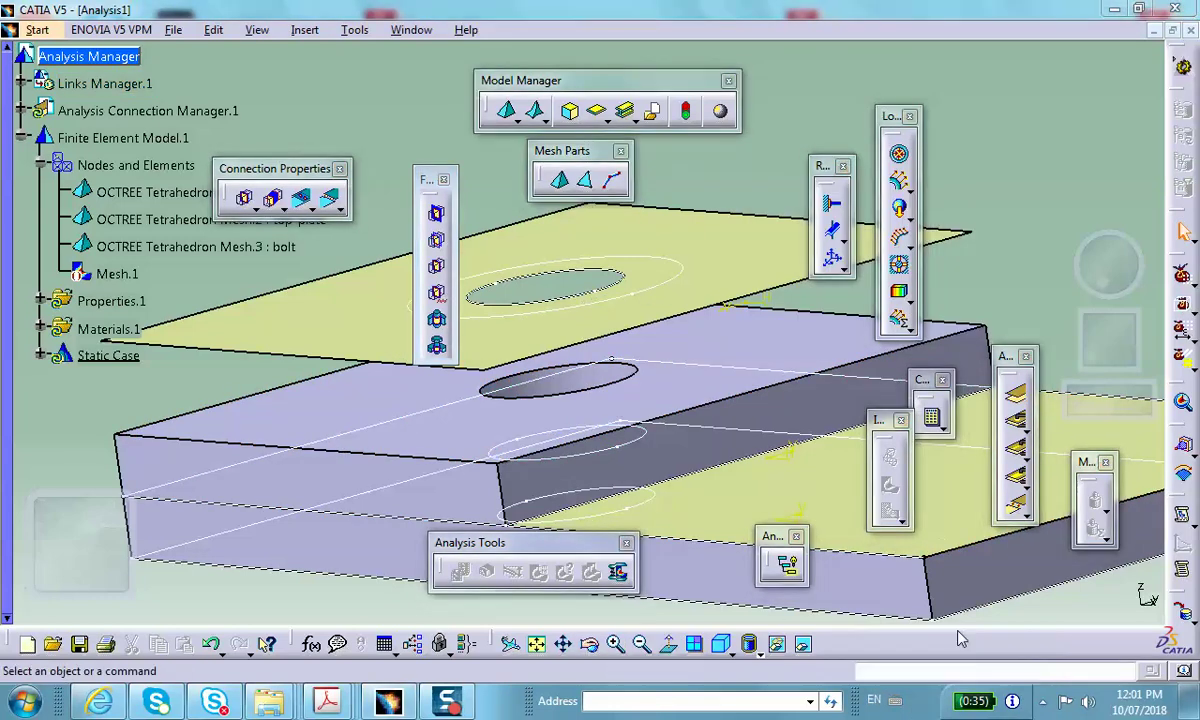
{"action": "left_click", "coordinate": [748, 643]}
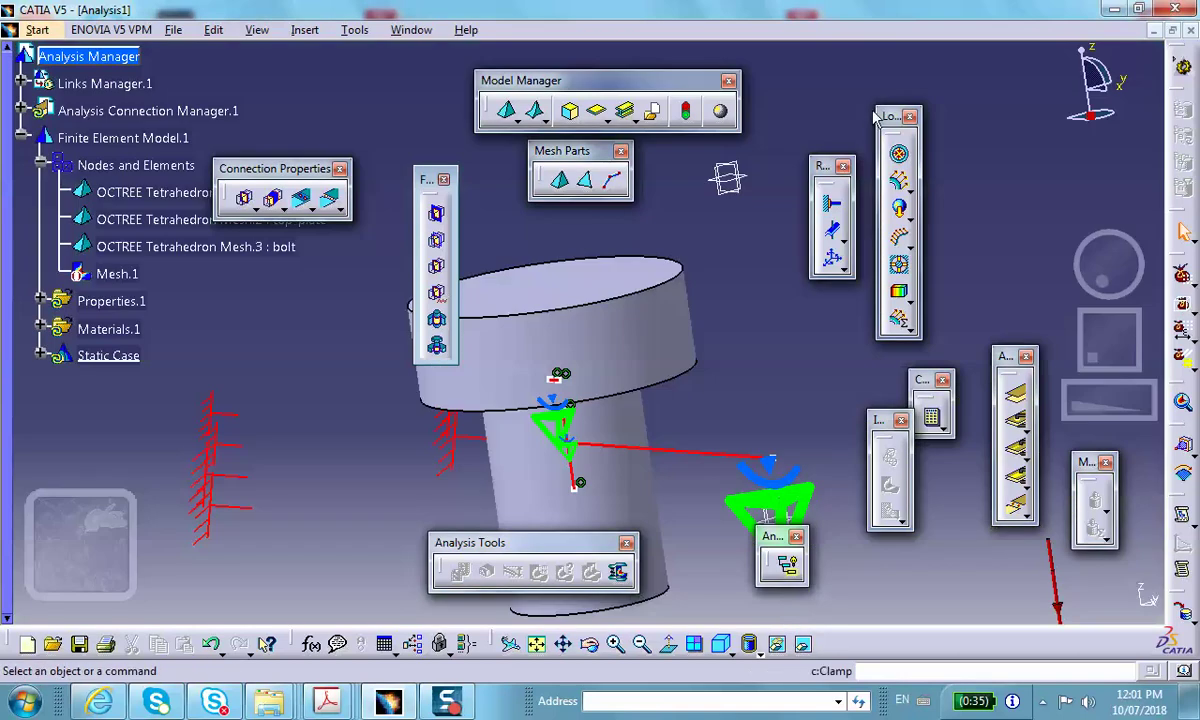
{"action": "left_click", "coordinate": [1018, 398]}
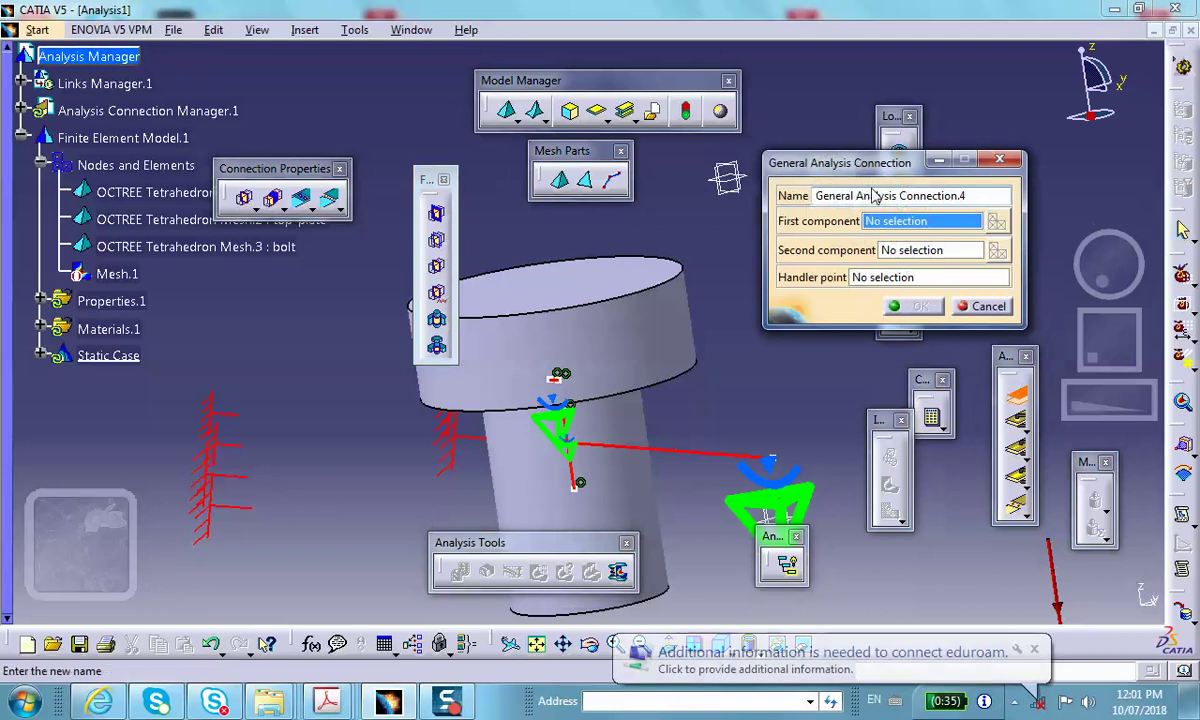
{"action": "left_click_drag", "start_coordinate": [985, 202], "coordinate": [787, 175]}
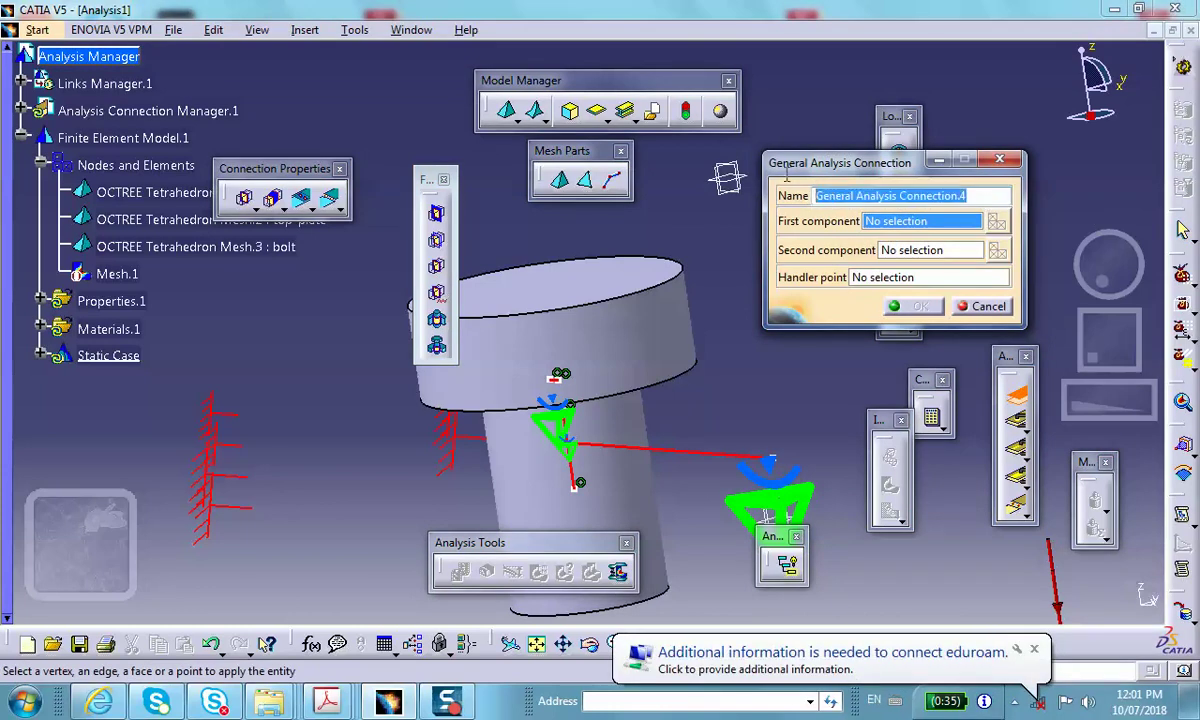
{"action": "type", "text": "bolt"}
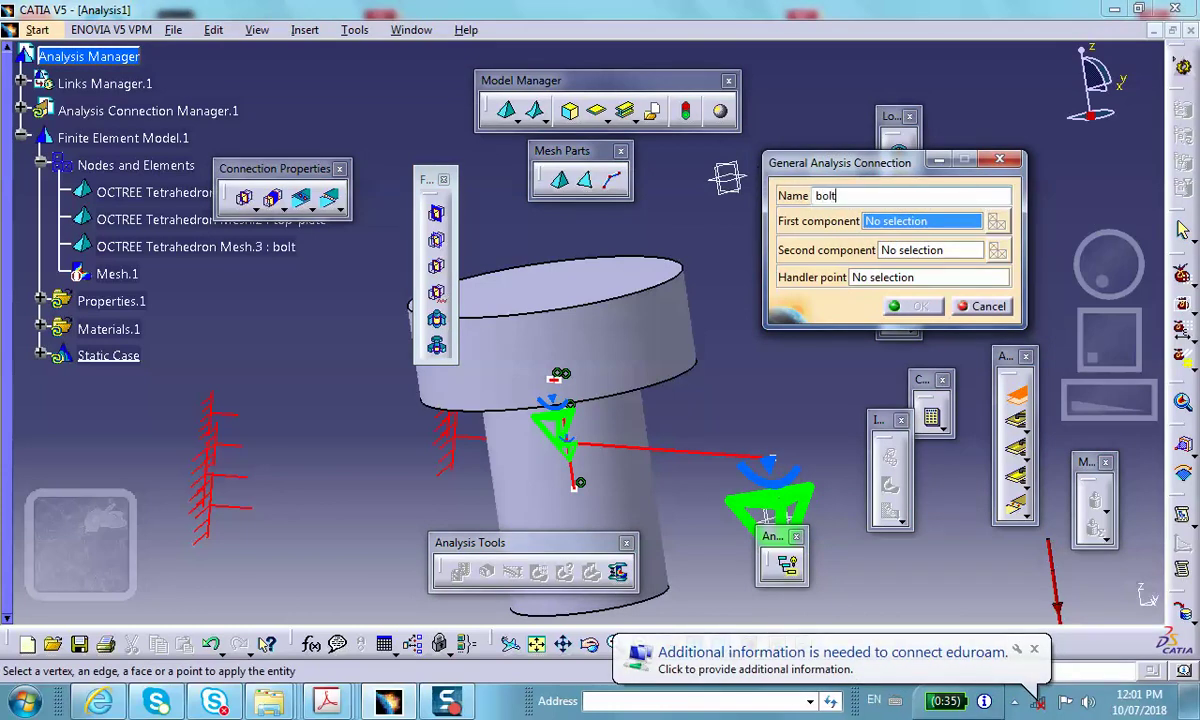
{"action": "type", "text": "-sha"}
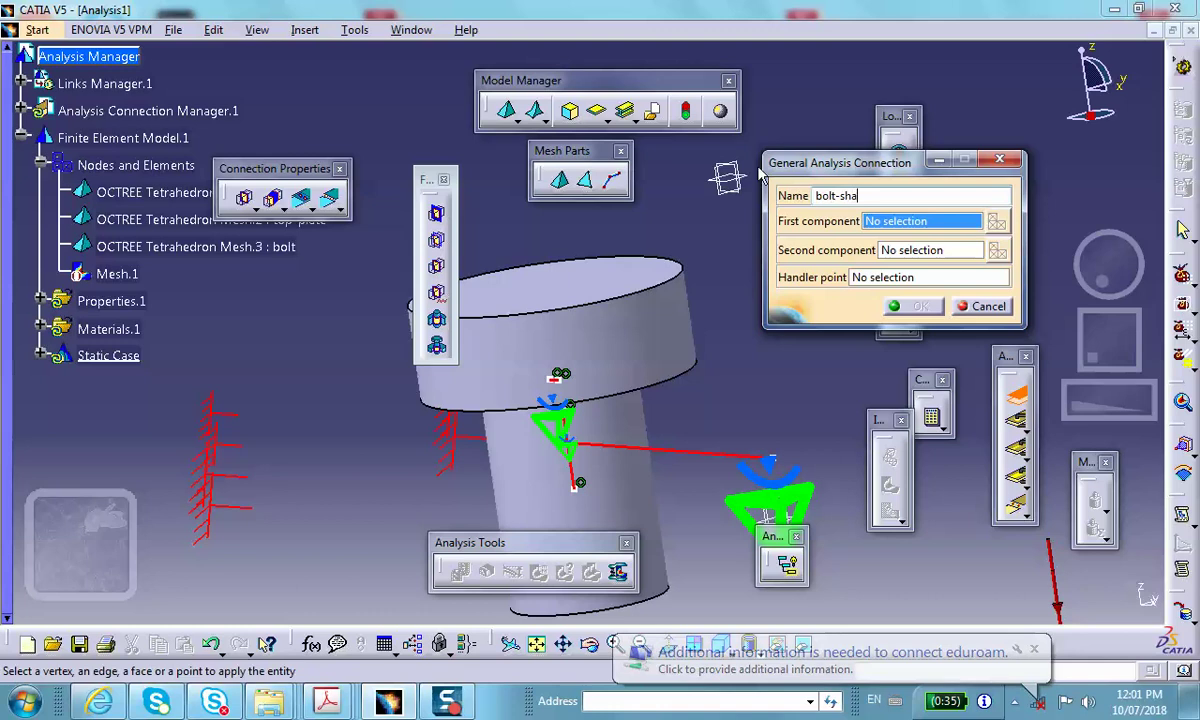
{"action": "type", "text": "nk-bot"}
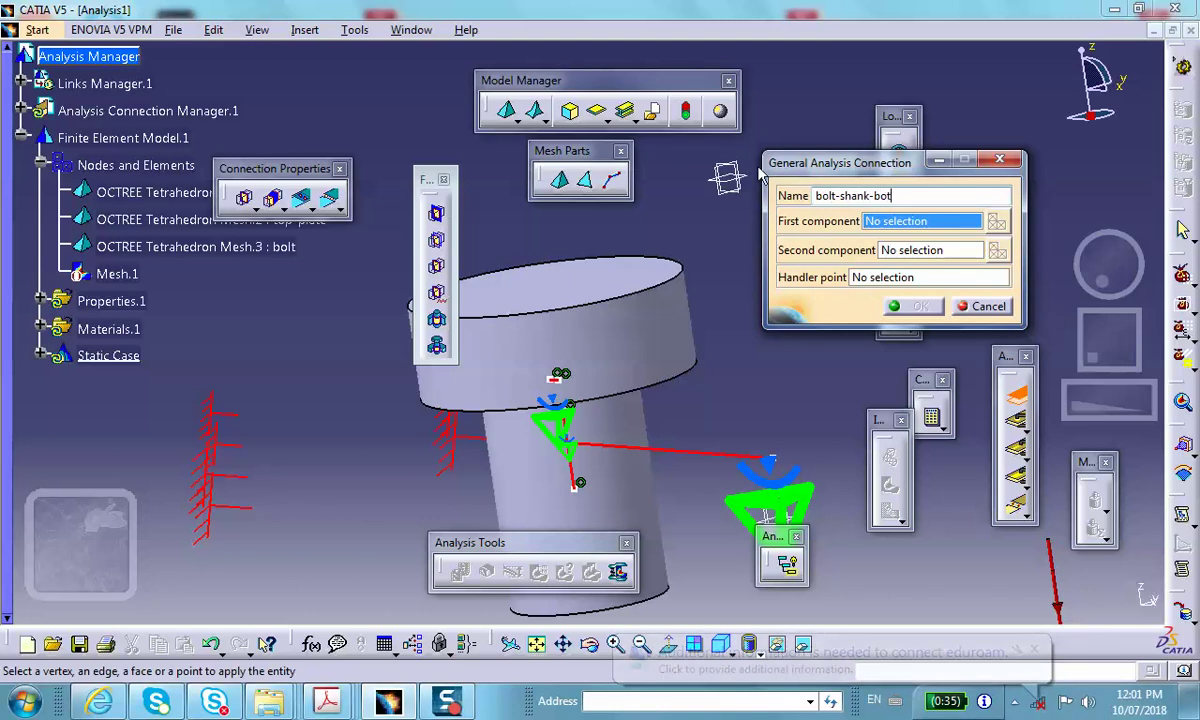
{"action": "type", "text": "tom-plate"}
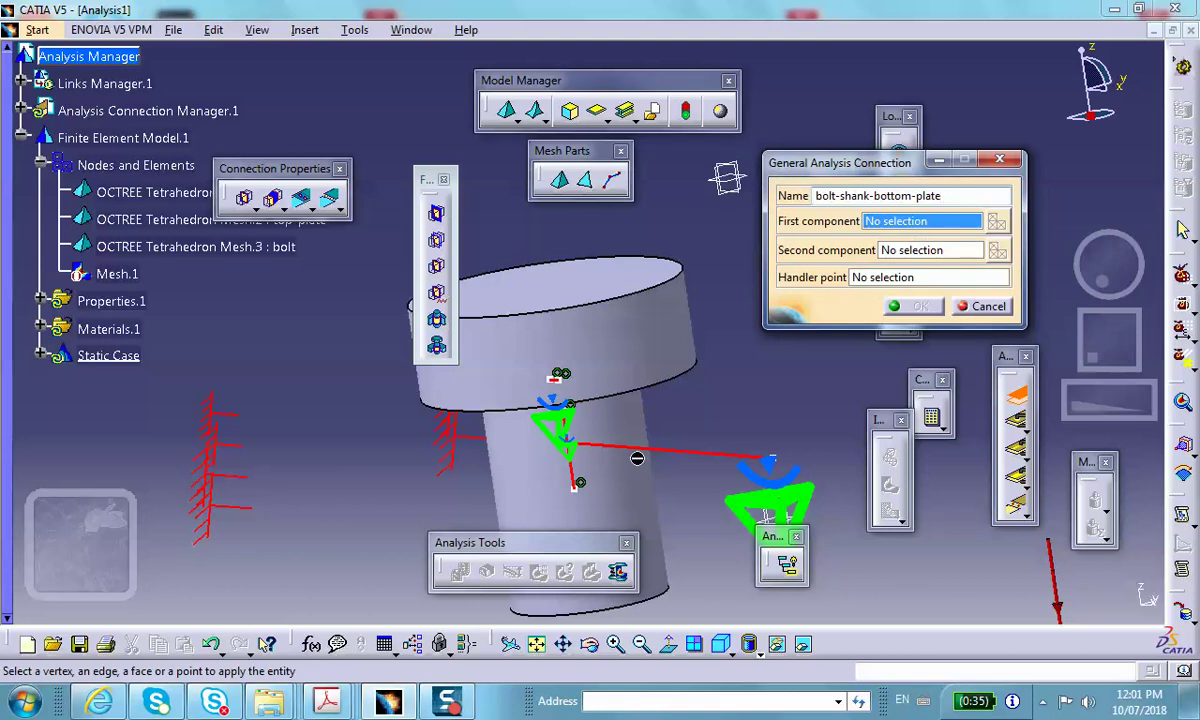
{"action": "left_click", "coordinate": [608, 490]}
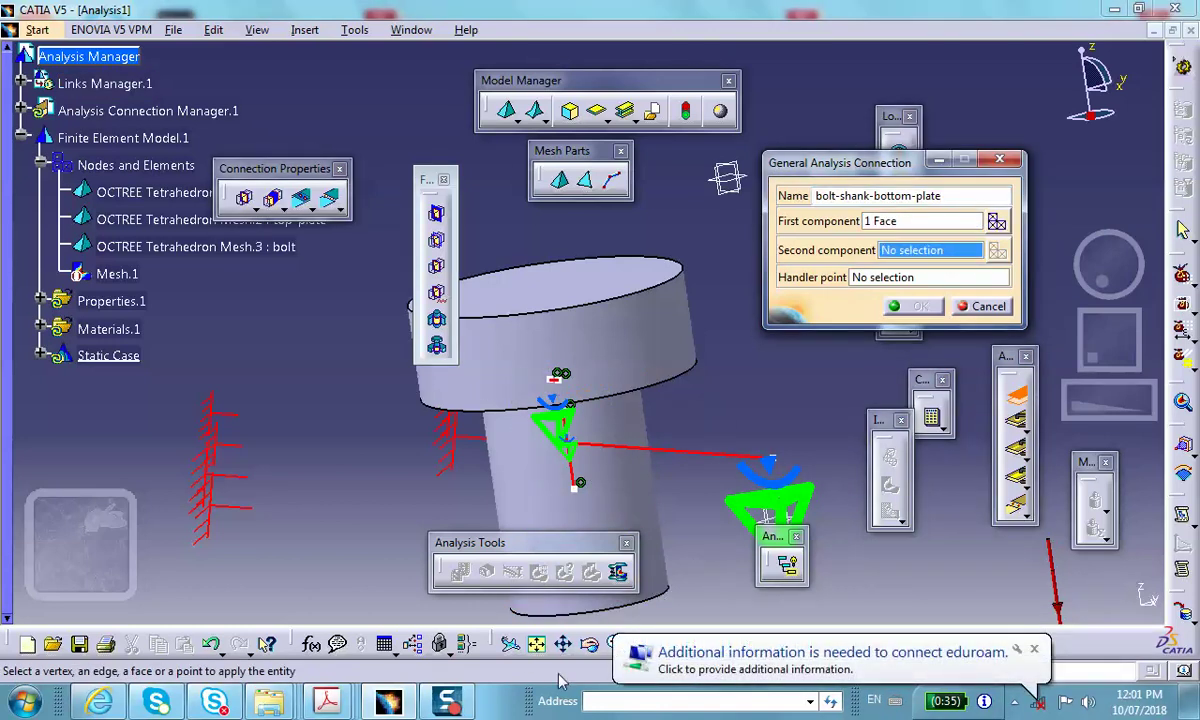
Step: Complete the bolt-shank-bottom-plate connection with the hidden bottom plate's hole face as the second component
{"action": "left_click", "coordinate": [1005, 662]}
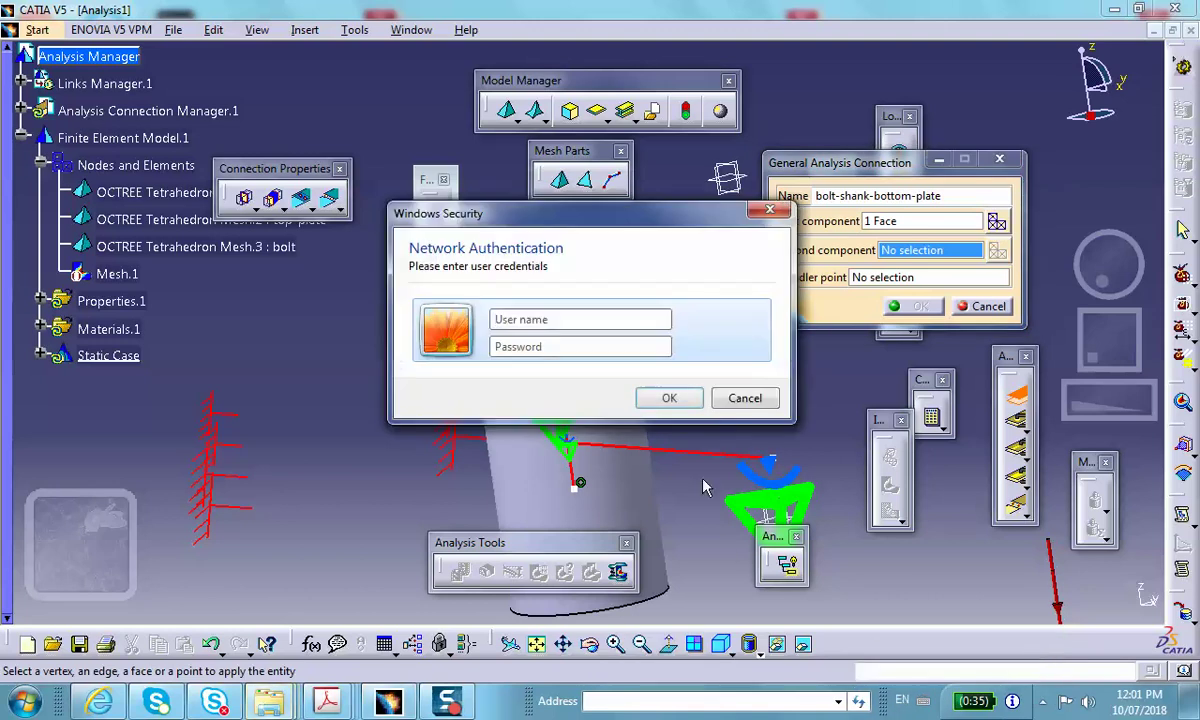
{"action": "left_click", "coordinate": [742, 400]}
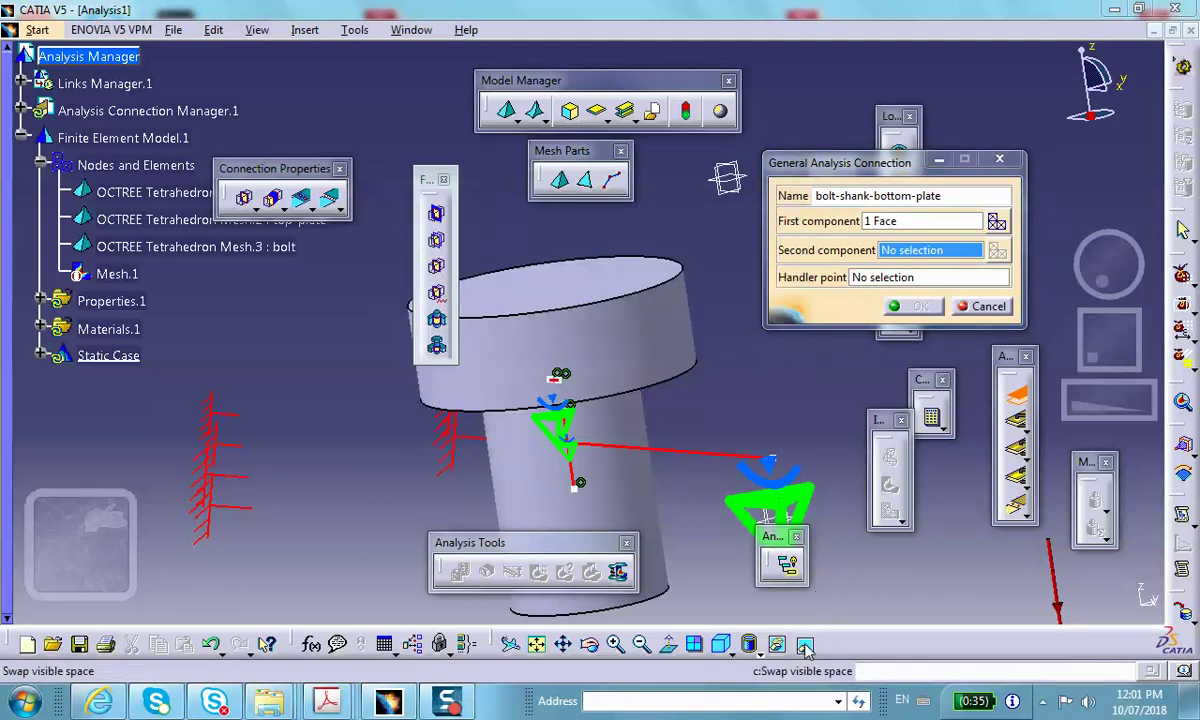
{"action": "left_click", "coordinate": [749, 644]}
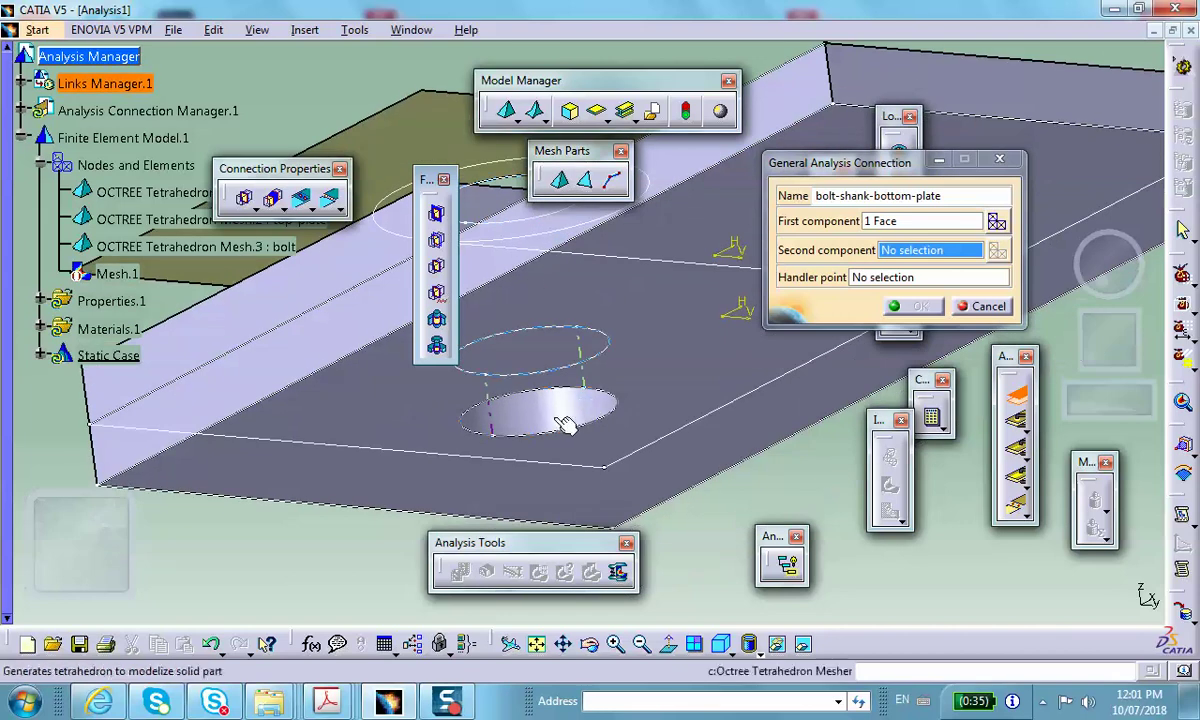
{"action": "left_click", "coordinate": [508, 395]}
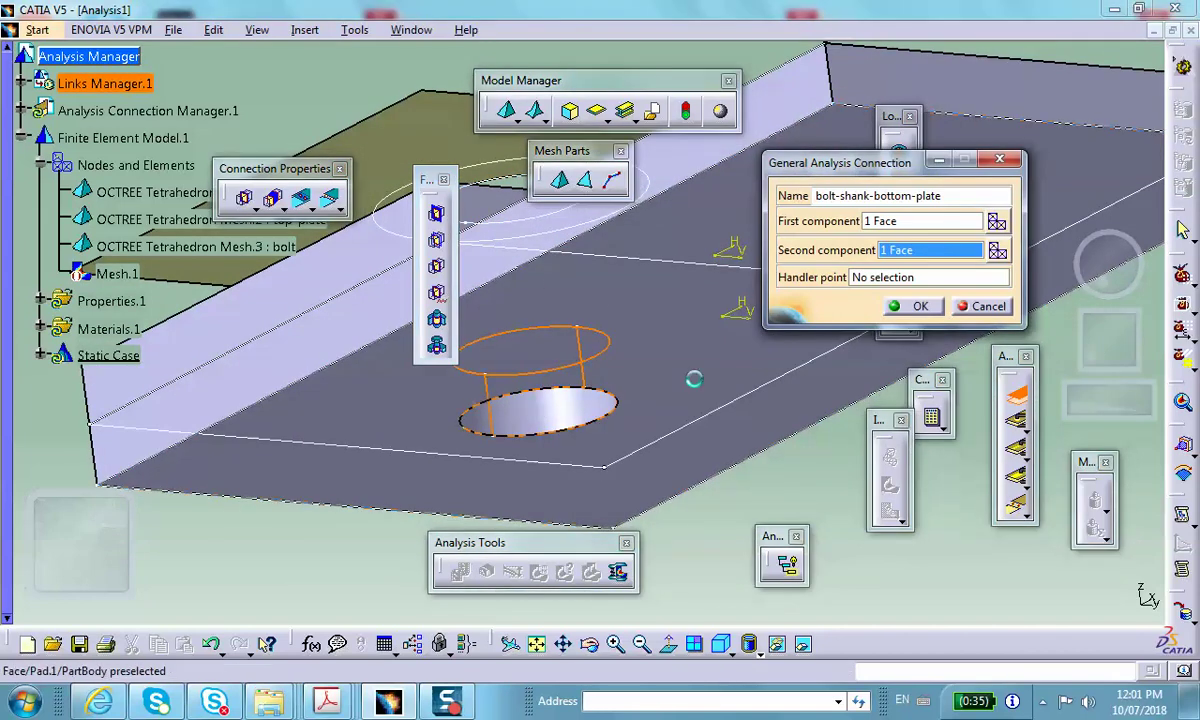
{"action": "left_click", "coordinate": [920, 310]}
Step: Unhide the bottom plate and the top plate, and switch back to the visible space
{"action": "right_click", "coordinate": [653, 341]}
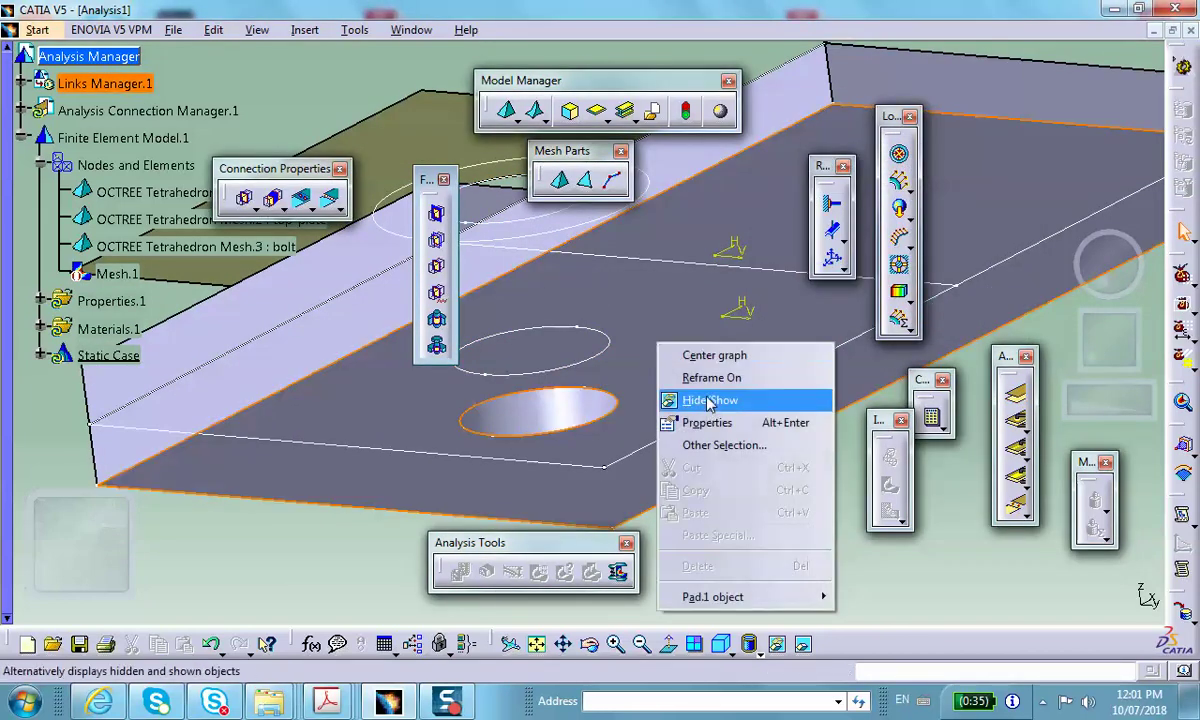
{"action": "left_click", "coordinate": [708, 400]}
{"action": "right_click", "coordinate": [340, 259]}
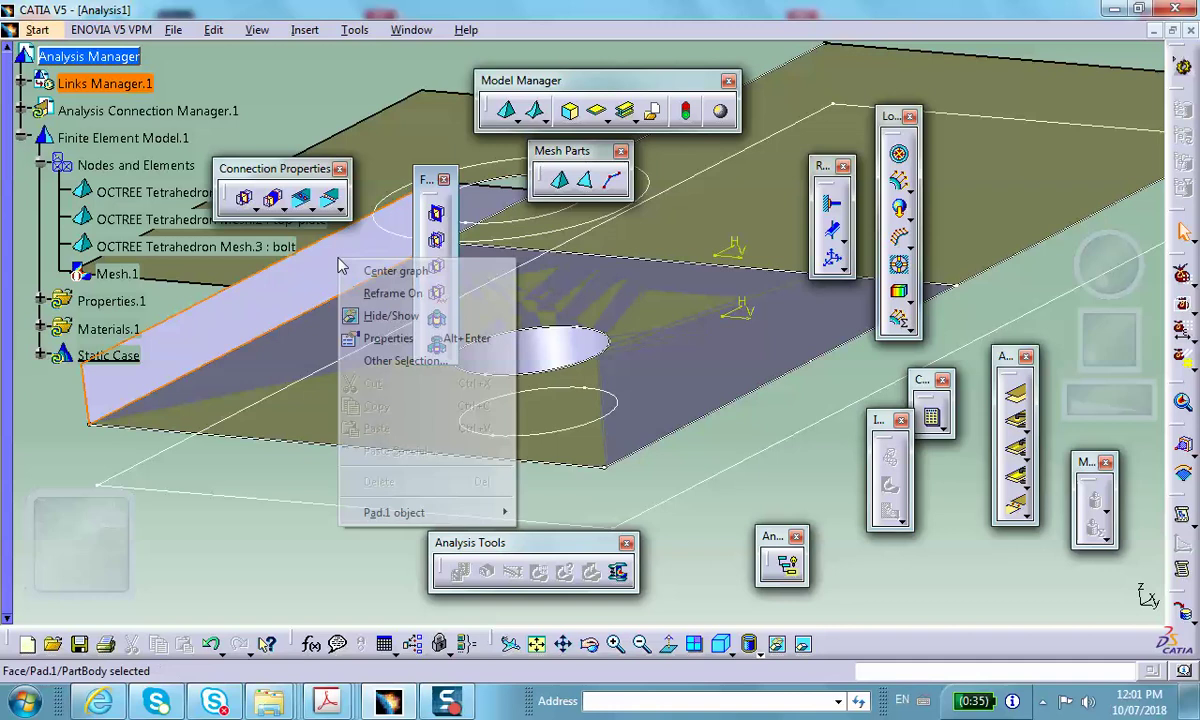
{"action": "left_click", "coordinate": [366, 315]}
{"action": "left_click", "coordinate": [802, 644]}
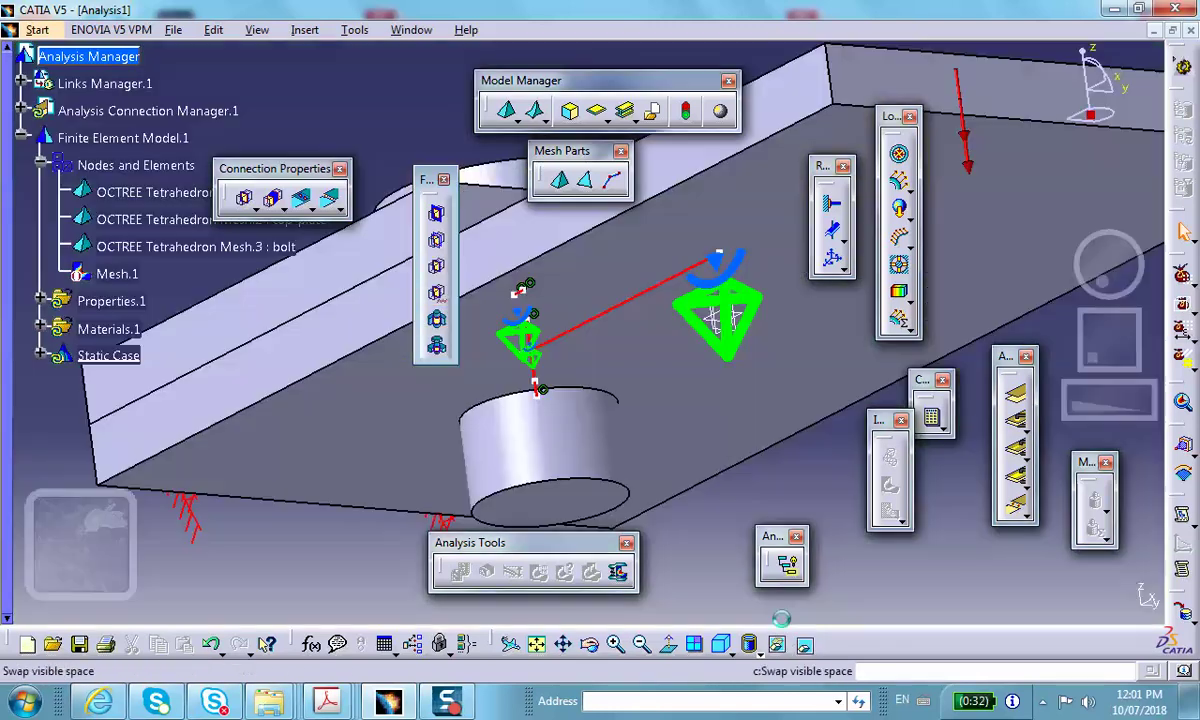
Step: Start a General Analysis Connection named preload-connction, hiding the top plate to pick the bolt shank's cylindrical face as first component
{"action": "middle_click_drag", "start_coordinate": [700, 500], "coordinate": [580, 442]}
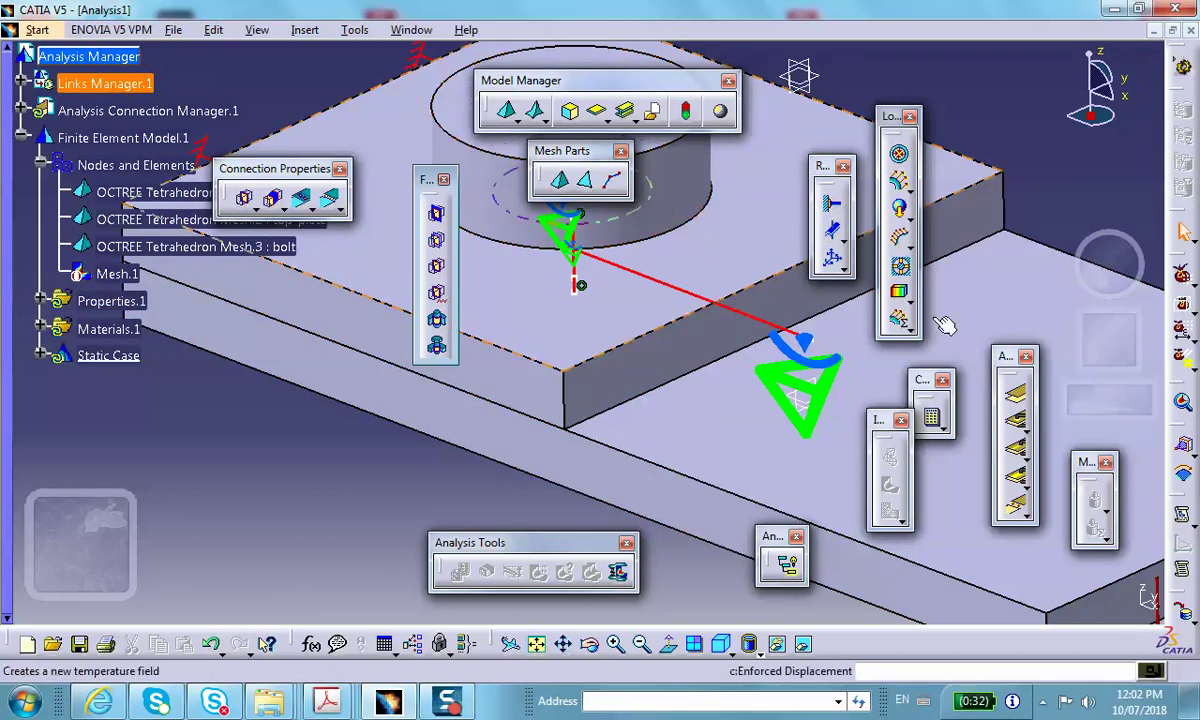
{"action": "left_click", "coordinate": [1017, 400]}
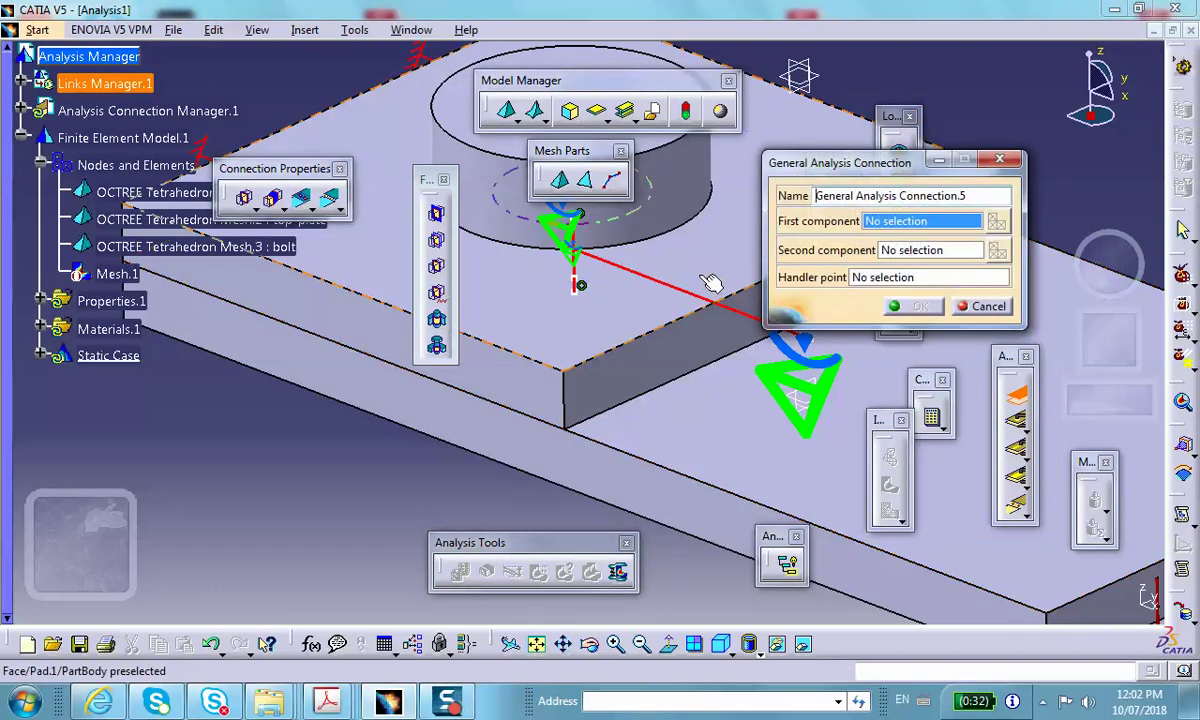
{"action": "right_click", "coordinate": [615, 288]}
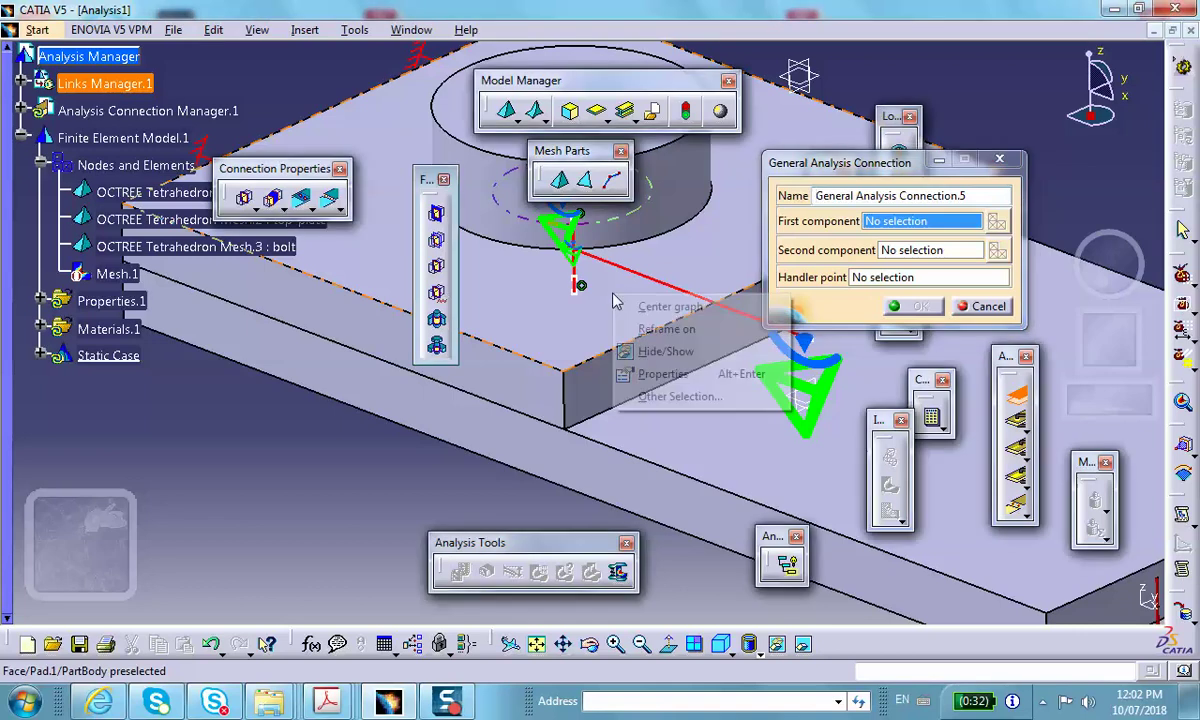
{"action": "left_click", "coordinate": [660, 351]}
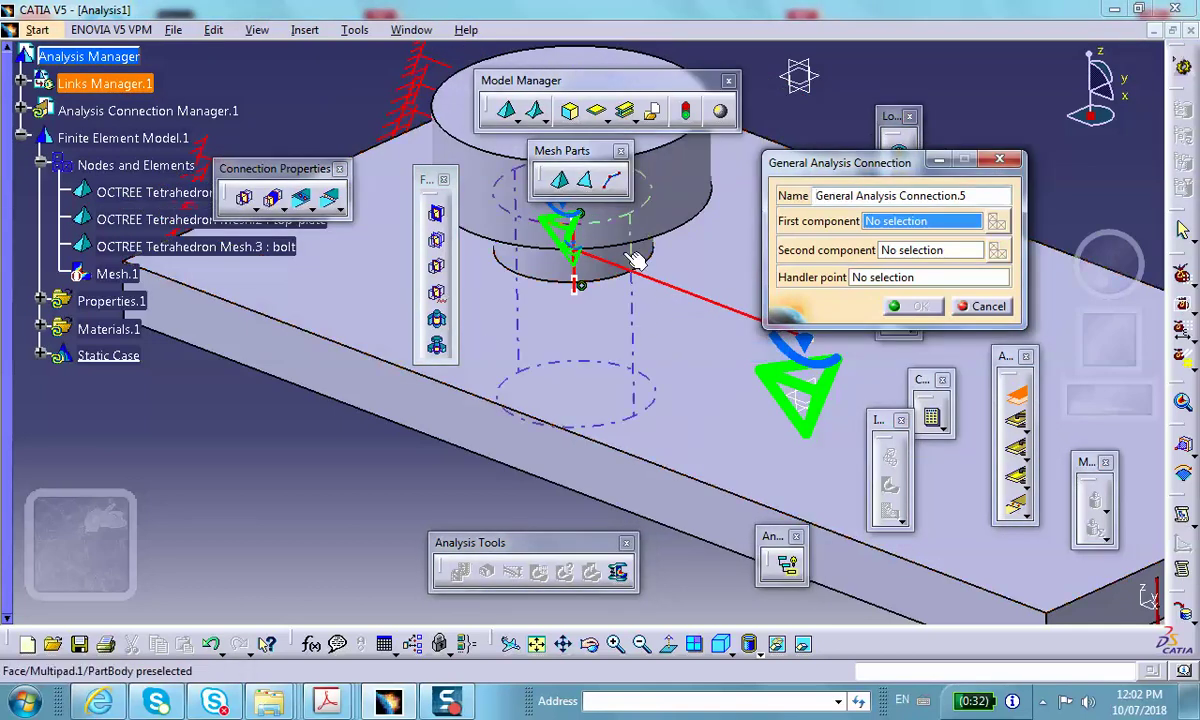
{"action": "middle_click_drag", "start_coordinate": [637, 260], "coordinate": [588, 184]}
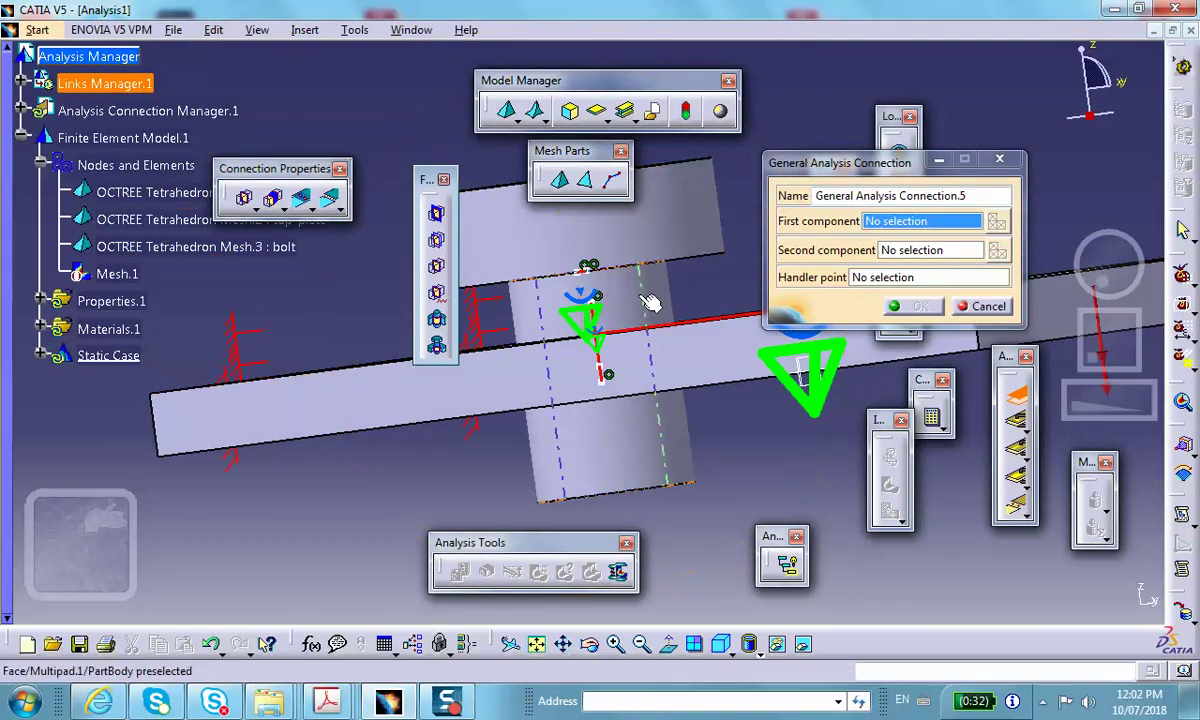
{"action": "left_click", "coordinate": [650, 302]}
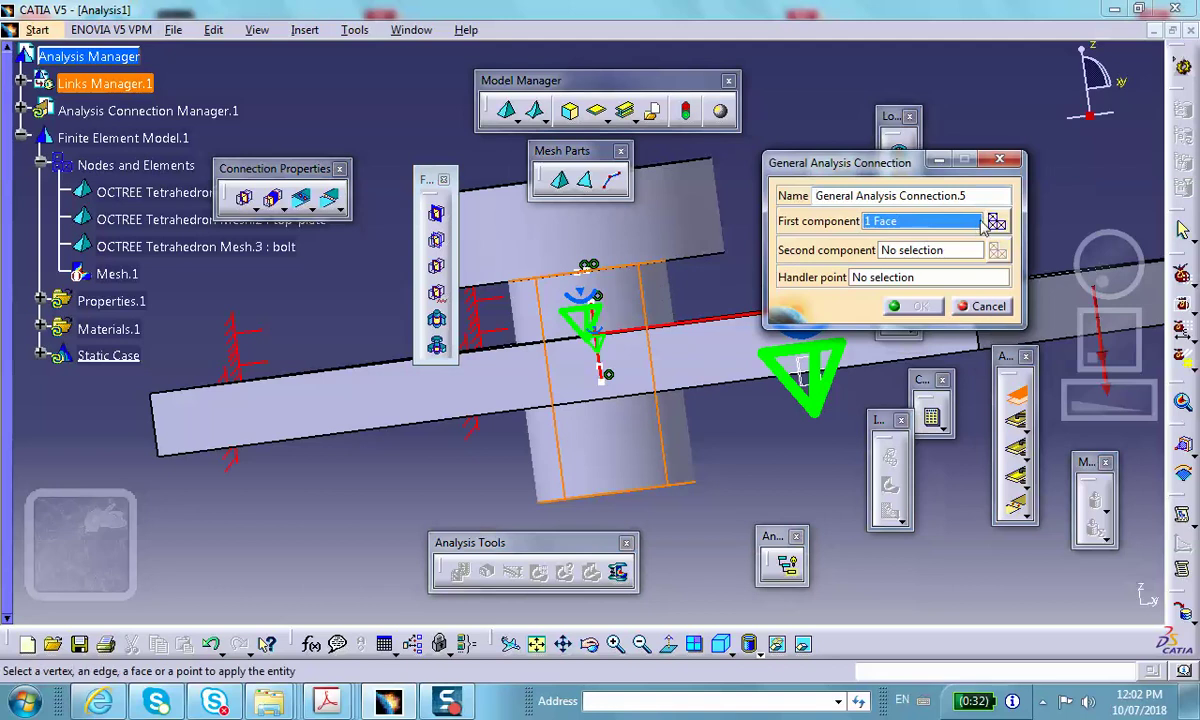
{"action": "left_click_drag", "start_coordinate": [981, 200], "coordinate": [760, 176]}
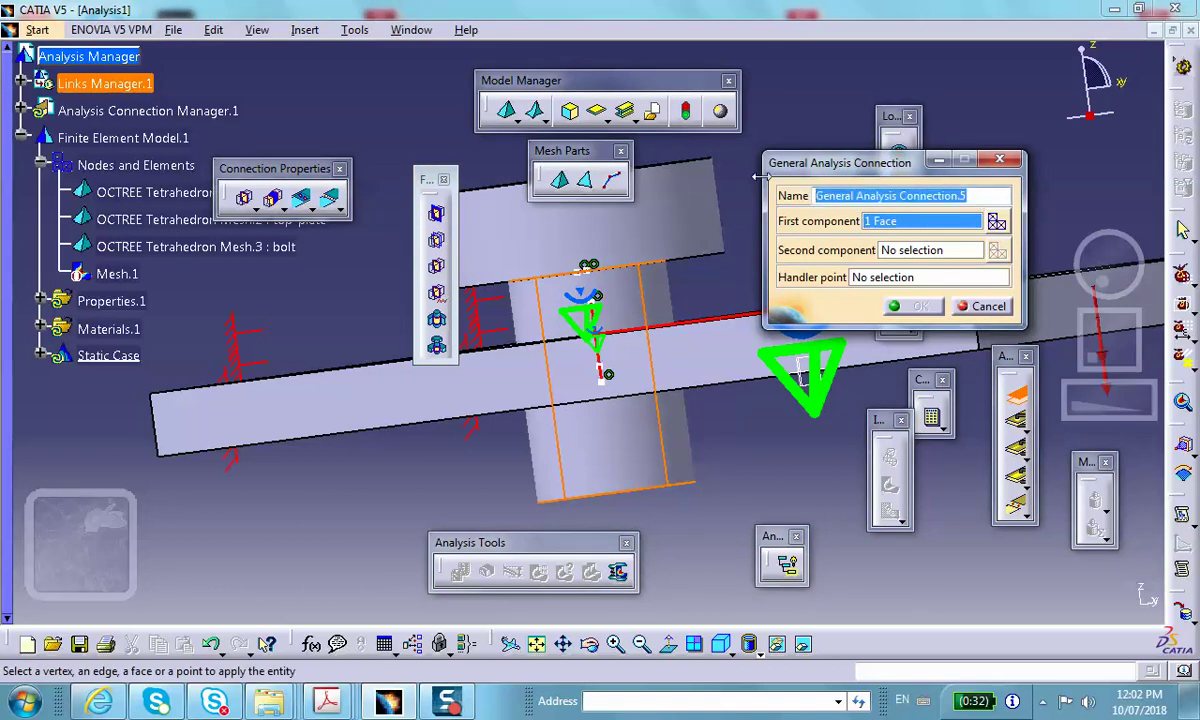
{"action": "type", "text": "preload-connction"}
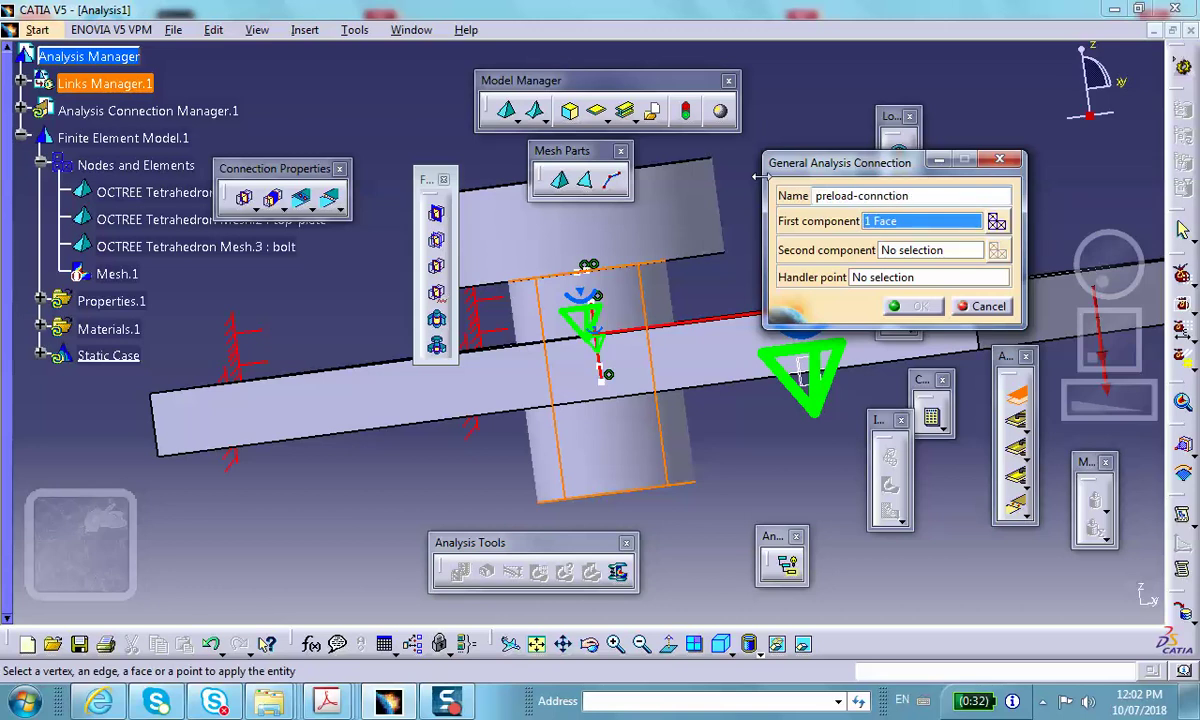
Step: Hide the bolt and complete the preload-connction connection with the bottom plate's hole face as the second component
{"action": "middle_click_drag", "start_coordinate": [670, 302], "coordinate": [723, 415]}
{"action": "left_click", "coordinate": [942, 251]}
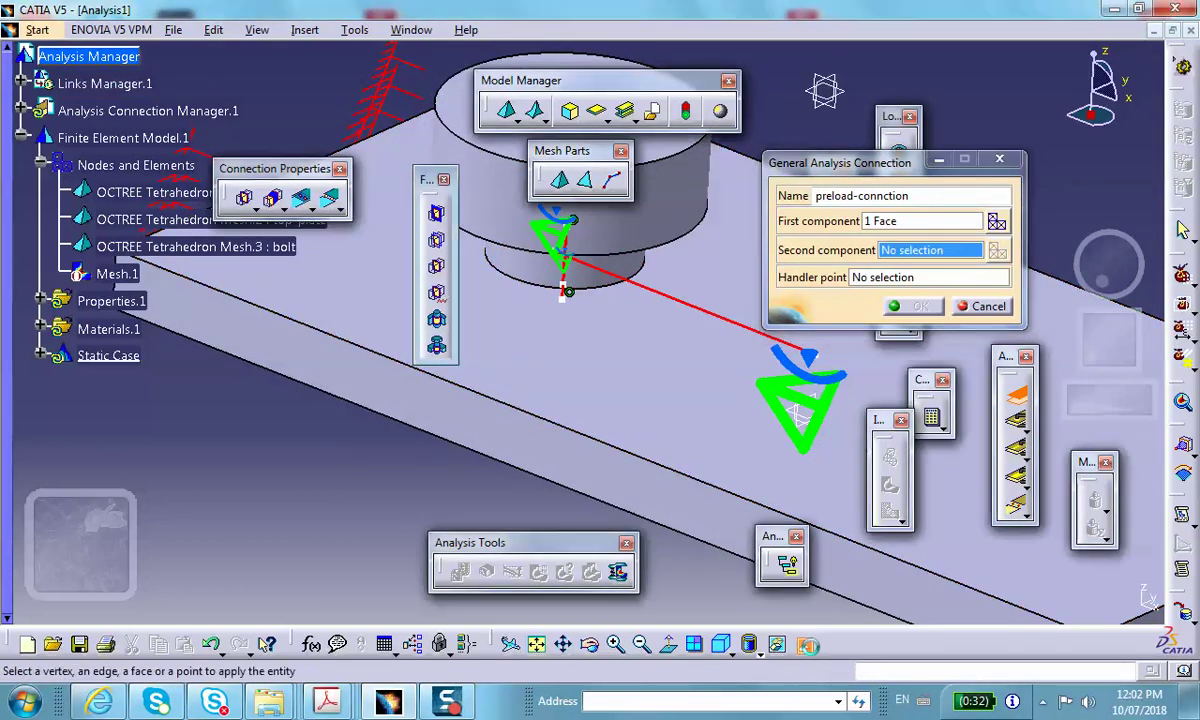
{"action": "left_click", "coordinate": [749, 644]}
{"action": "middle_click_drag", "start_coordinate": [603, 454], "coordinate": [630, 456]}
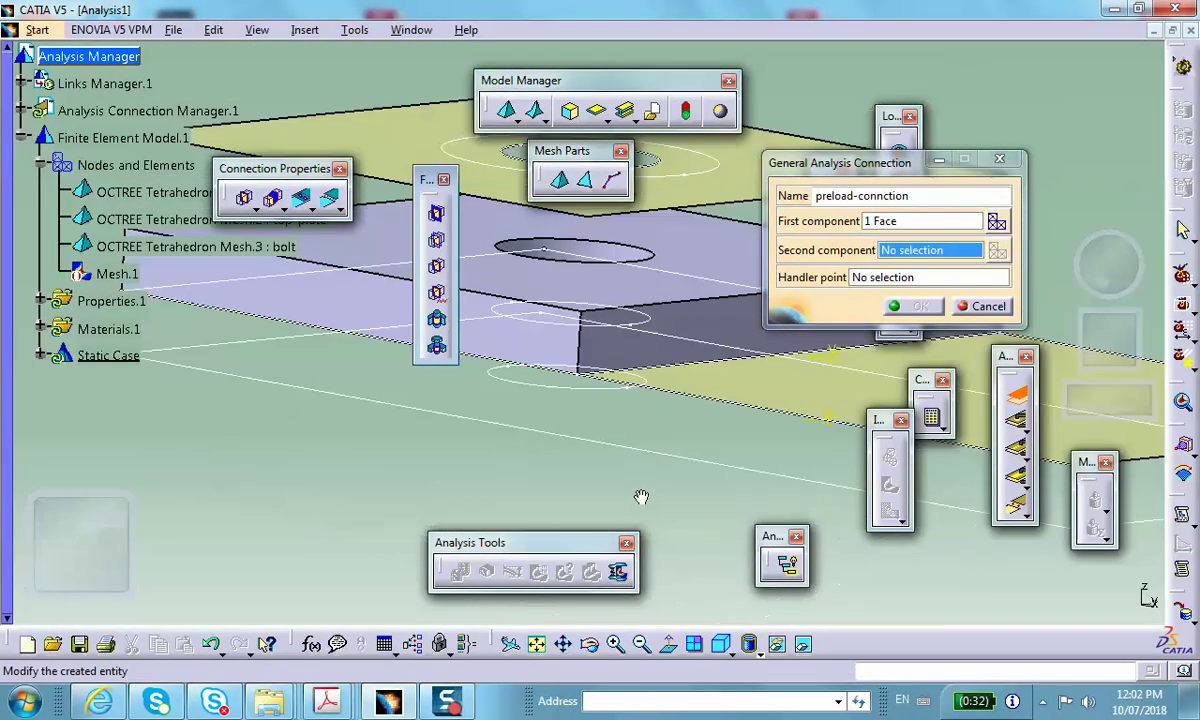
{"action": "left_click", "coordinate": [749, 644]}
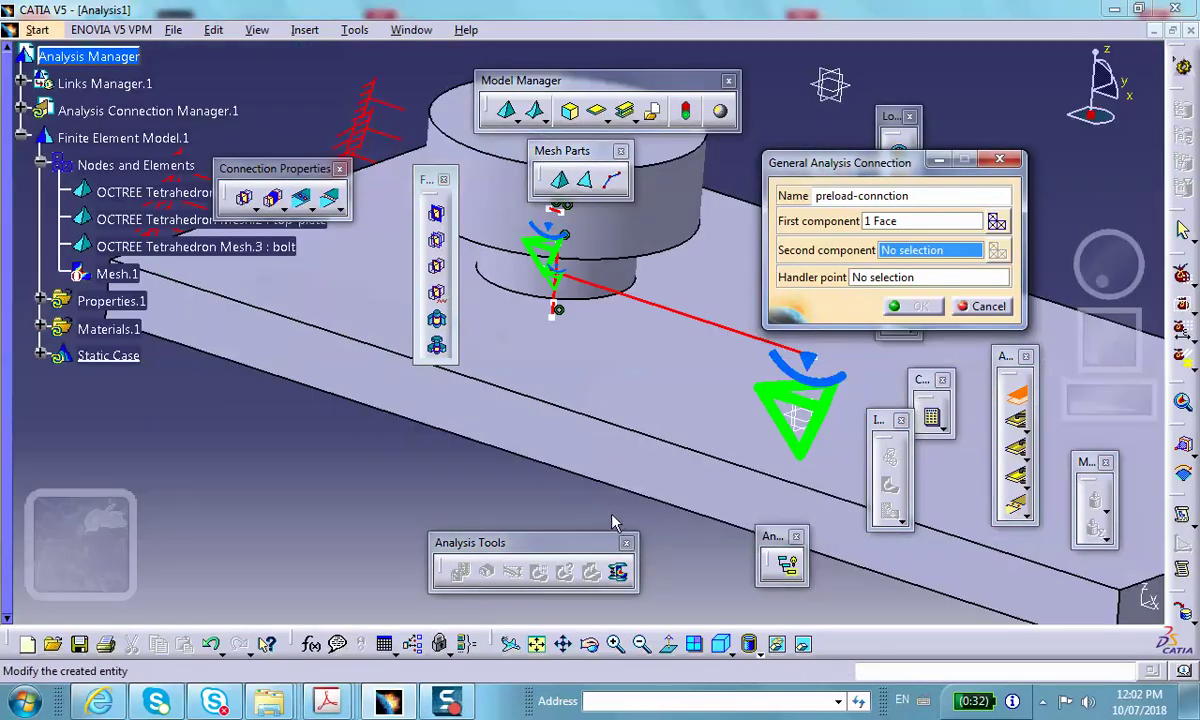
{"action": "middle_click_drag", "start_coordinate": [573, 481], "coordinate": [616, 477]}
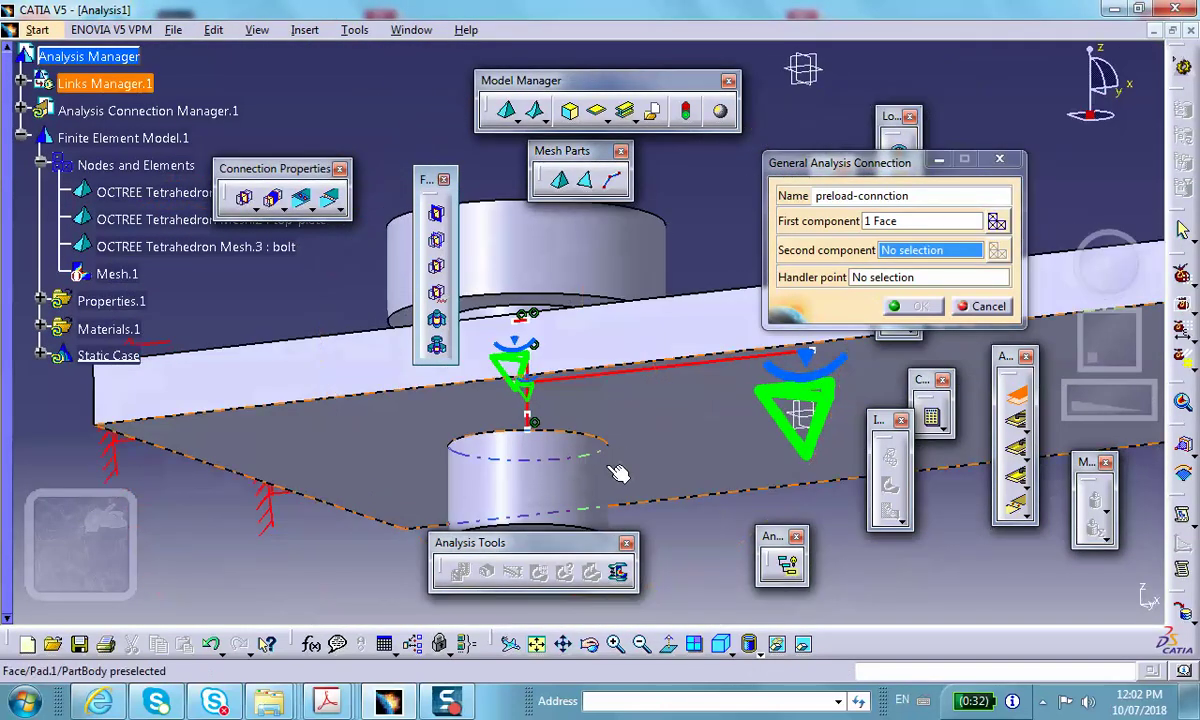
{"action": "right_click", "coordinate": [570, 497]}
{"action": "left_click", "coordinate": [610, 547]}
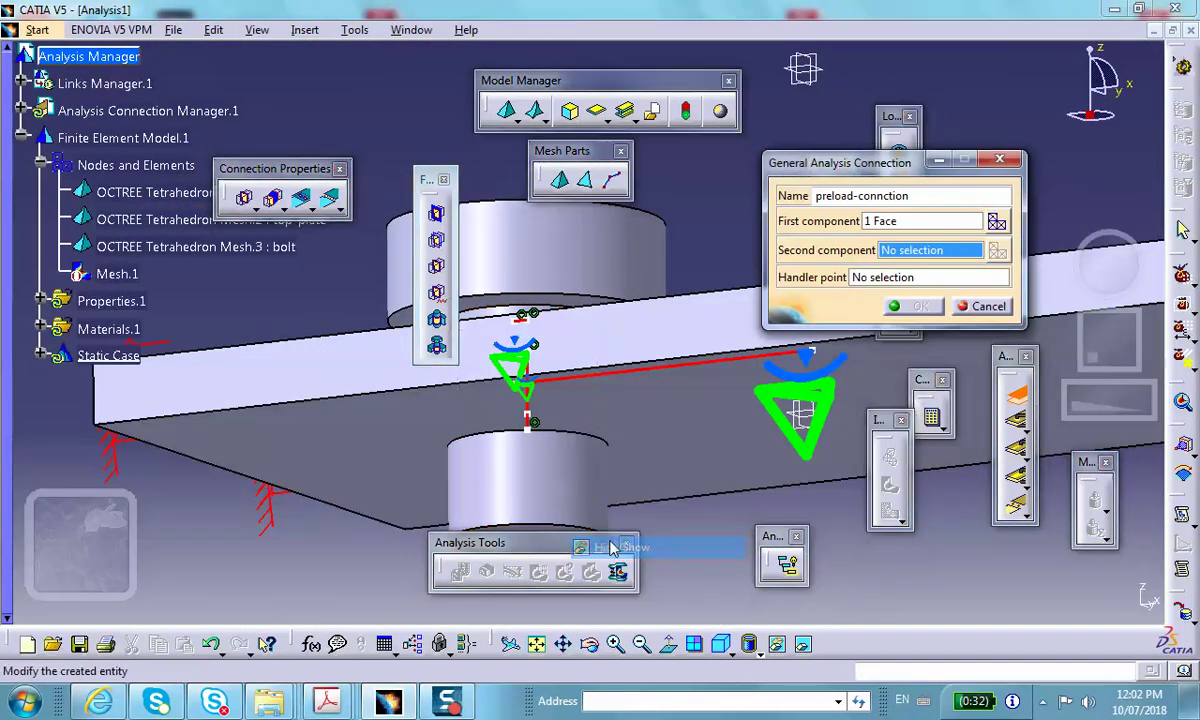
{"action": "left_click", "coordinate": [565, 456]}
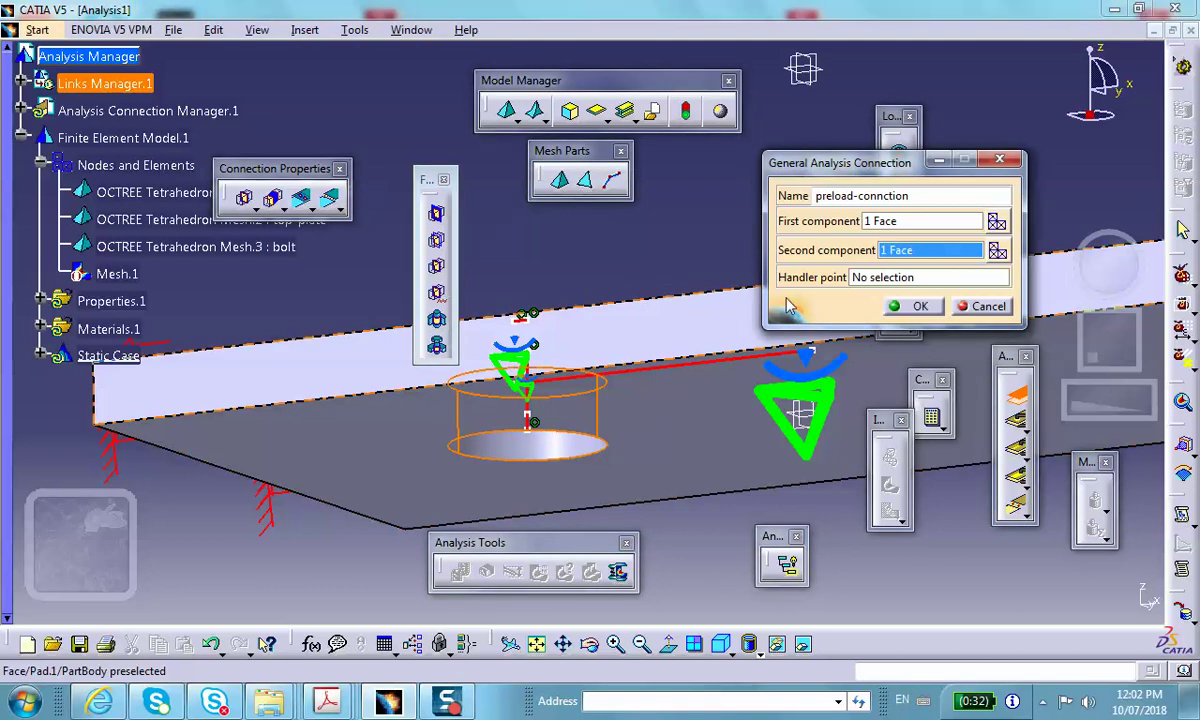
{"action": "left_click", "coordinate": [920, 307]}
Step: Unhide the top plate and the bolt from the hidden space, and return to the visible space
{"action": "middle_click_drag", "start_coordinate": [648, 342], "coordinate": [635, 343]}
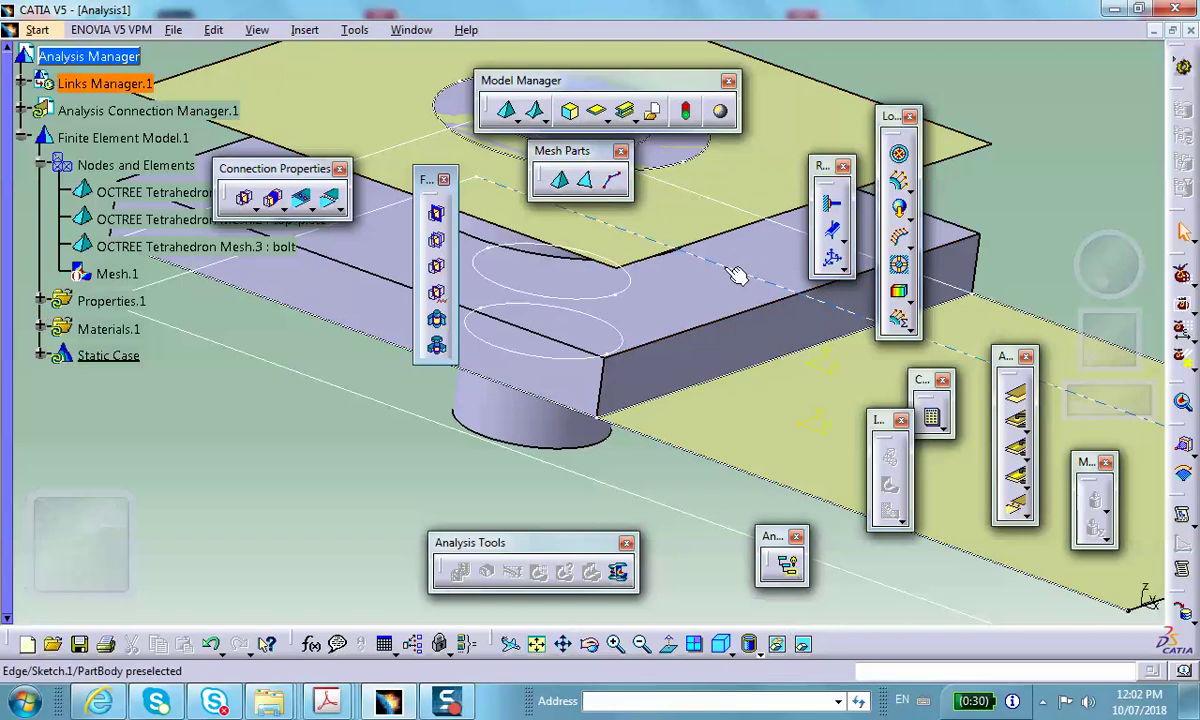
{"action": "right_click", "coordinate": [694, 305]}
{"action": "left_click", "coordinate": [744, 362]}
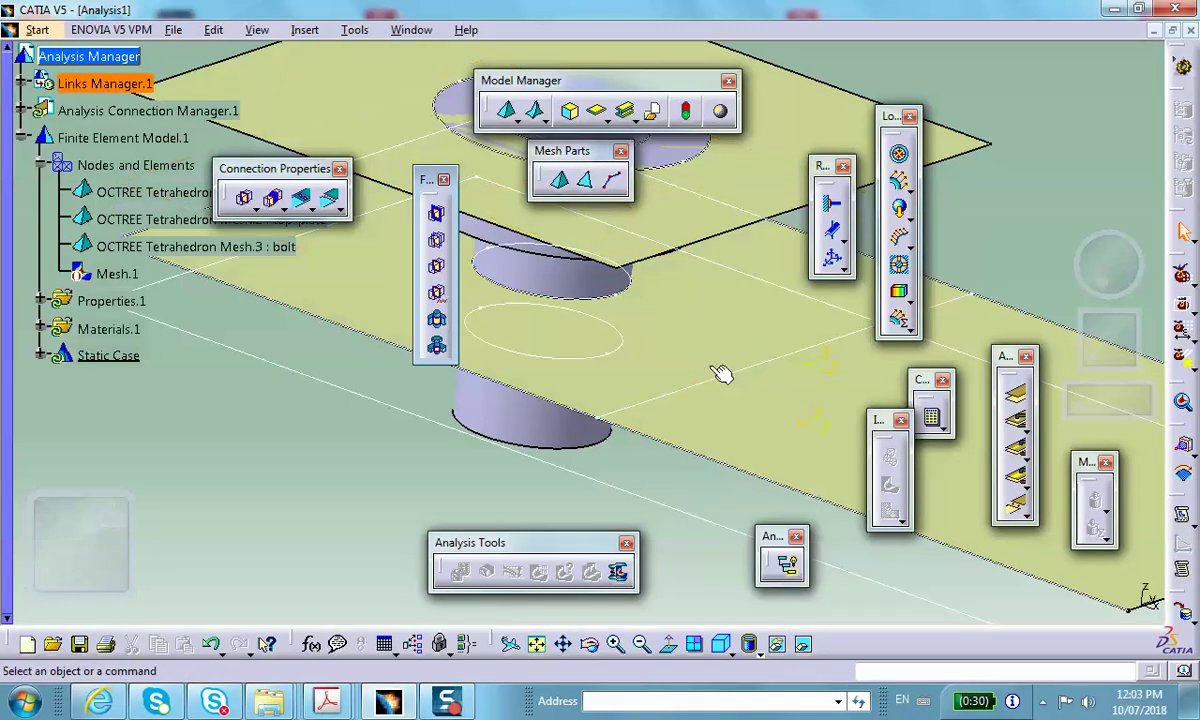
{"action": "right_click", "coordinate": [500, 406]}
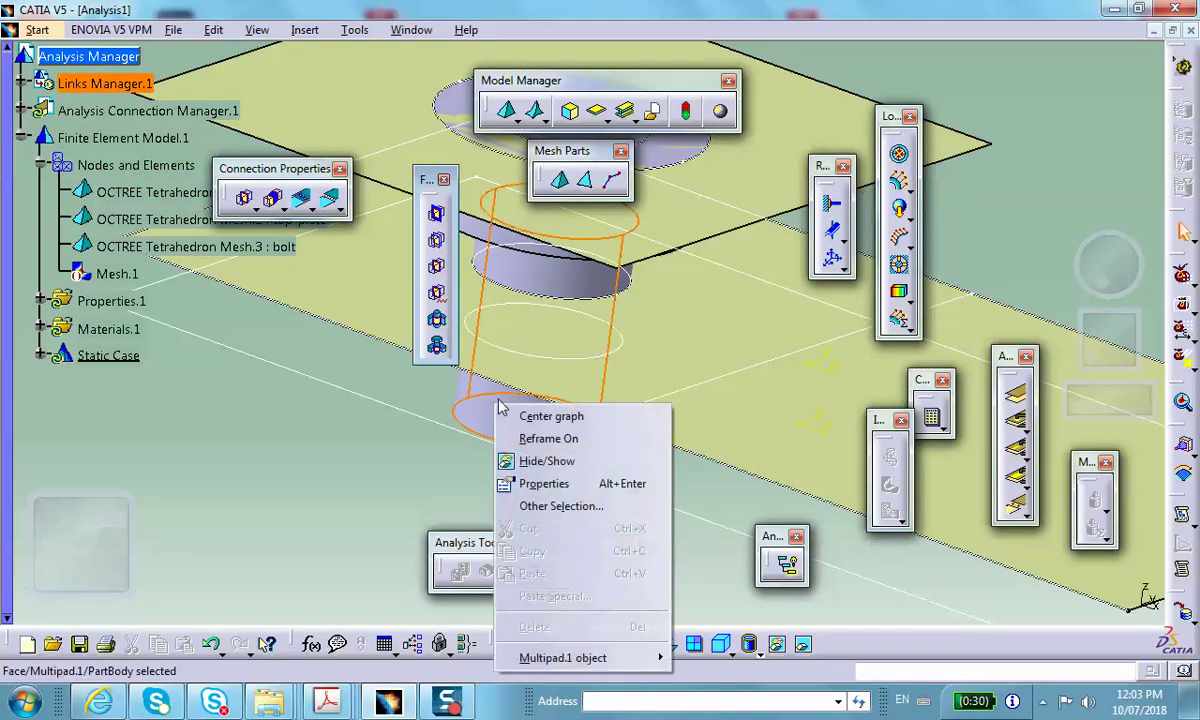
{"action": "left_click", "coordinate": [538, 463]}
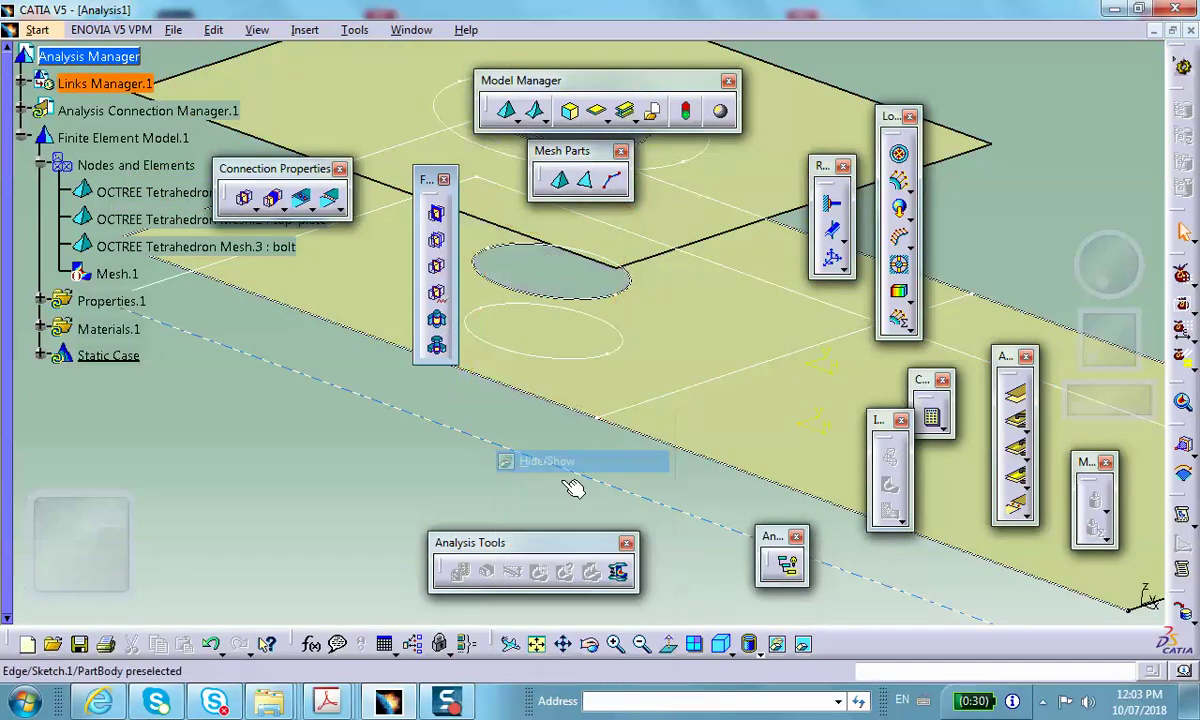
{"action": "left_click", "coordinate": [805, 648]}
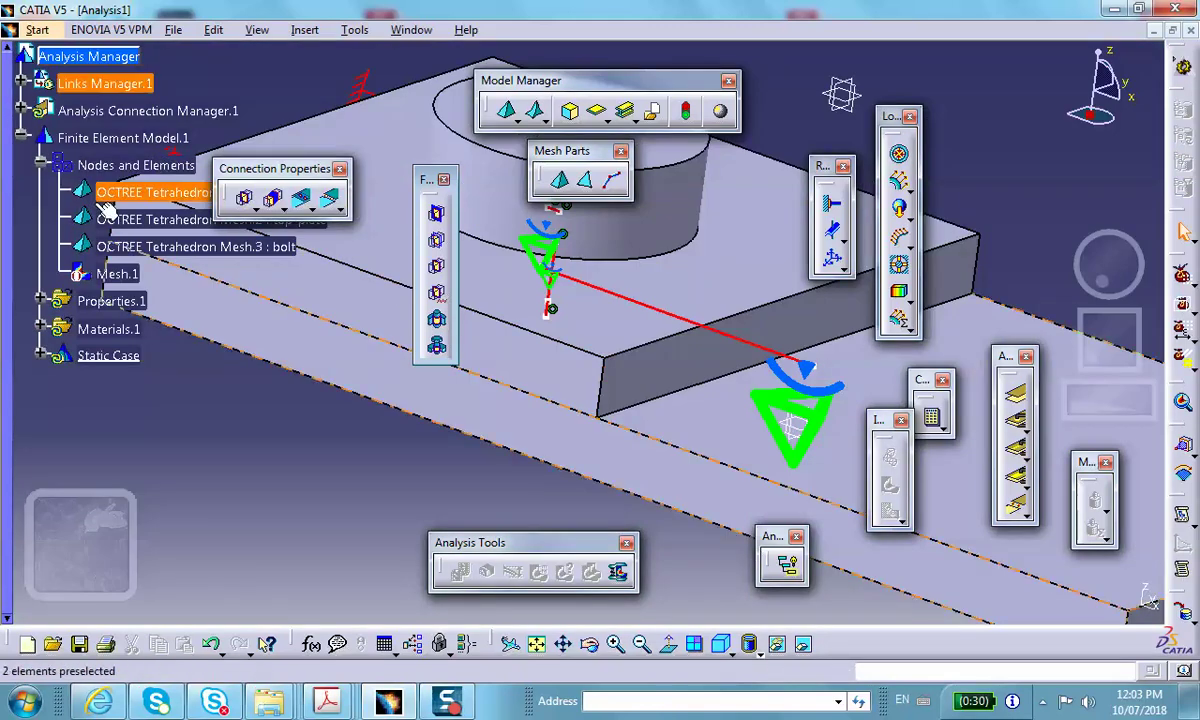
Step: Expand the analysis connections in the tree and create a contact connection property on top_bottom_plate
{"action": "left_click", "coordinate": [21, 109]}
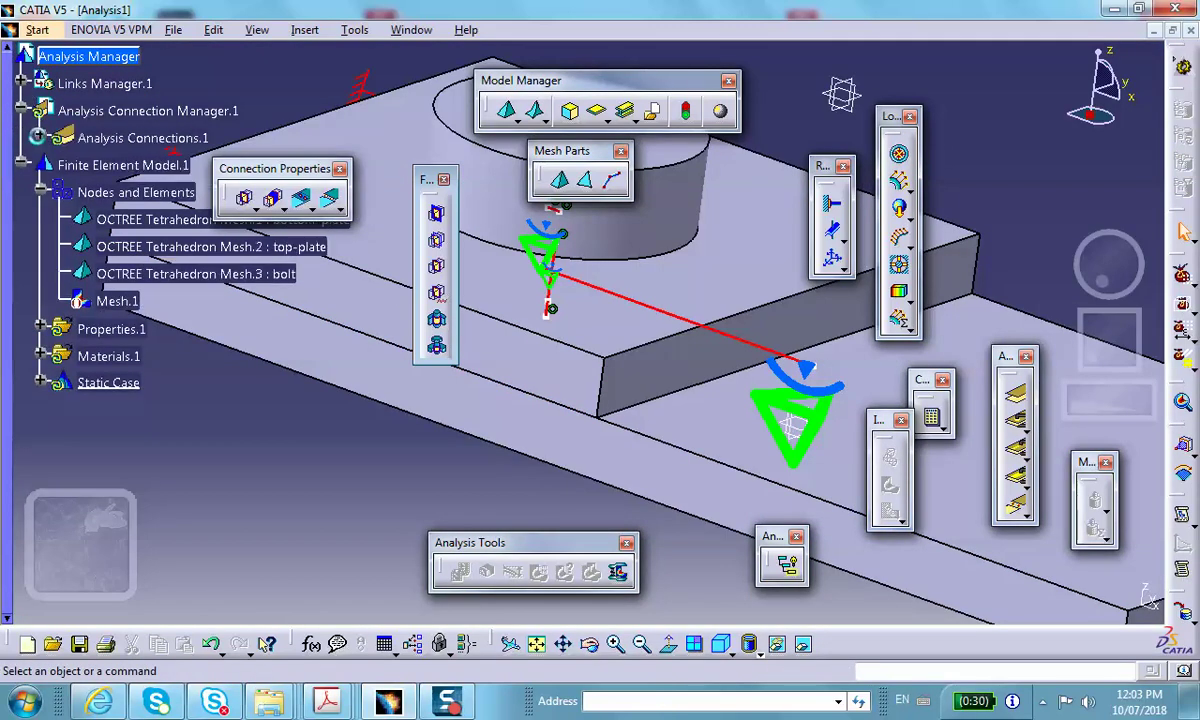
{"action": "left_click", "coordinate": [38, 137]}
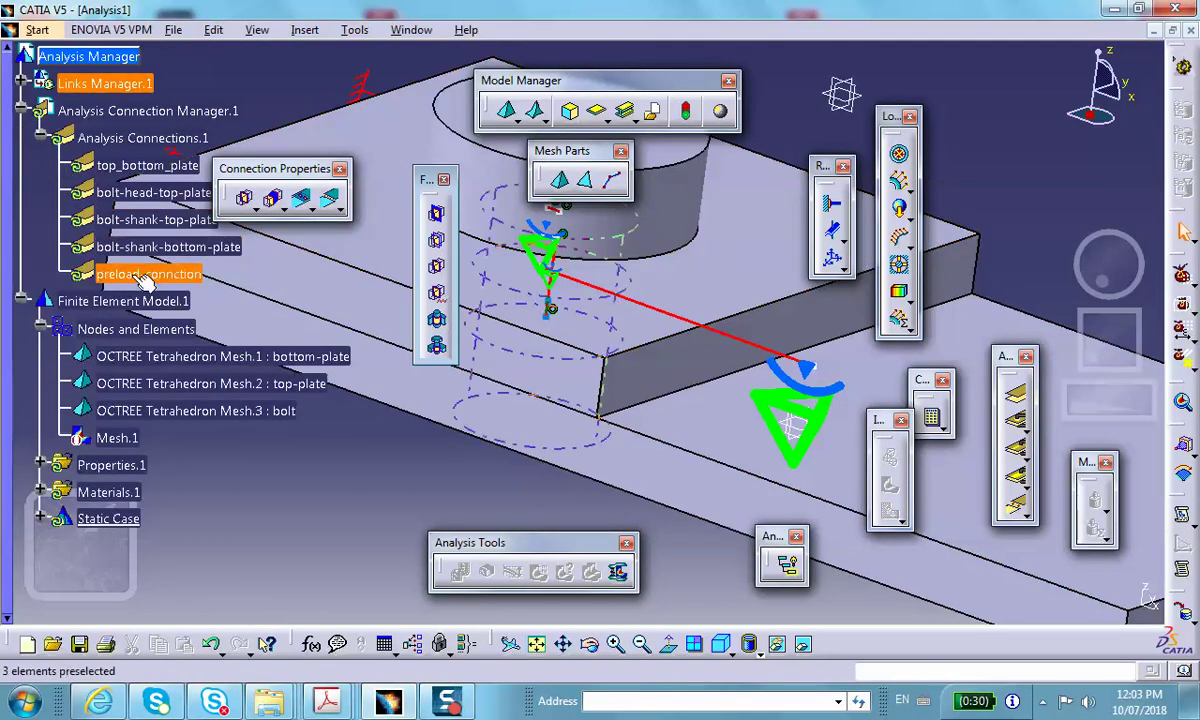
{"action": "middle_click_drag", "start_coordinate": [549, 268], "coordinate": [905, 355]}
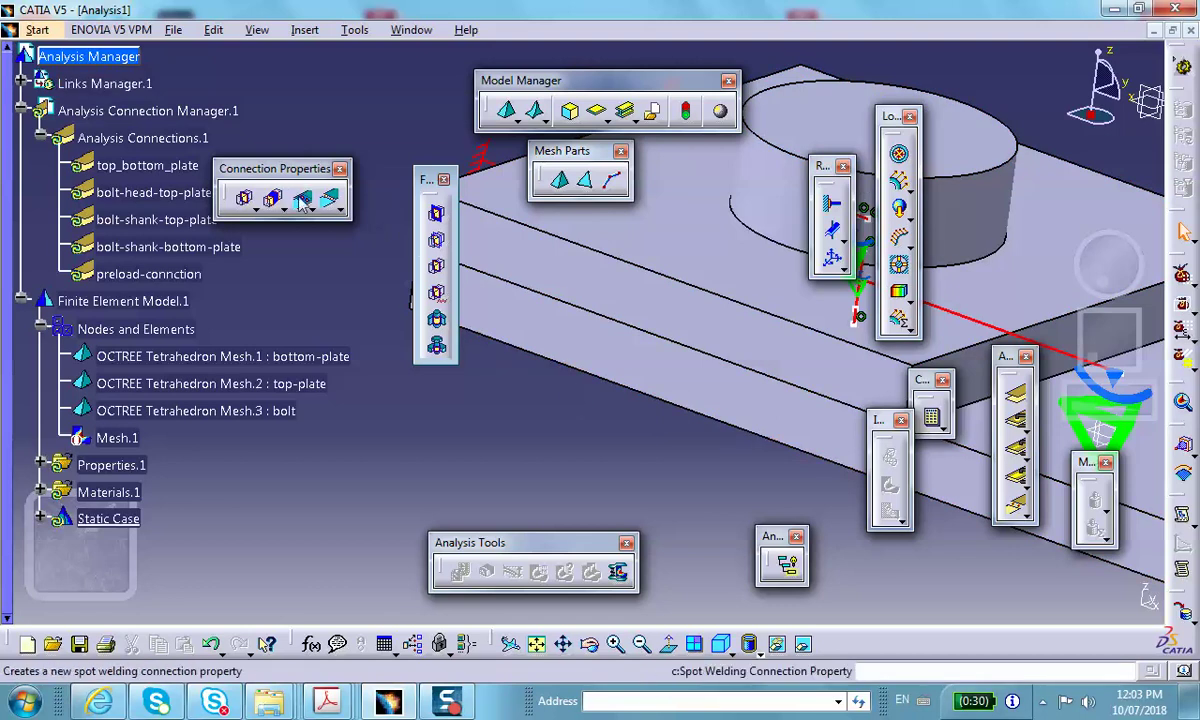
{"action": "left_click", "coordinate": [436, 243]}
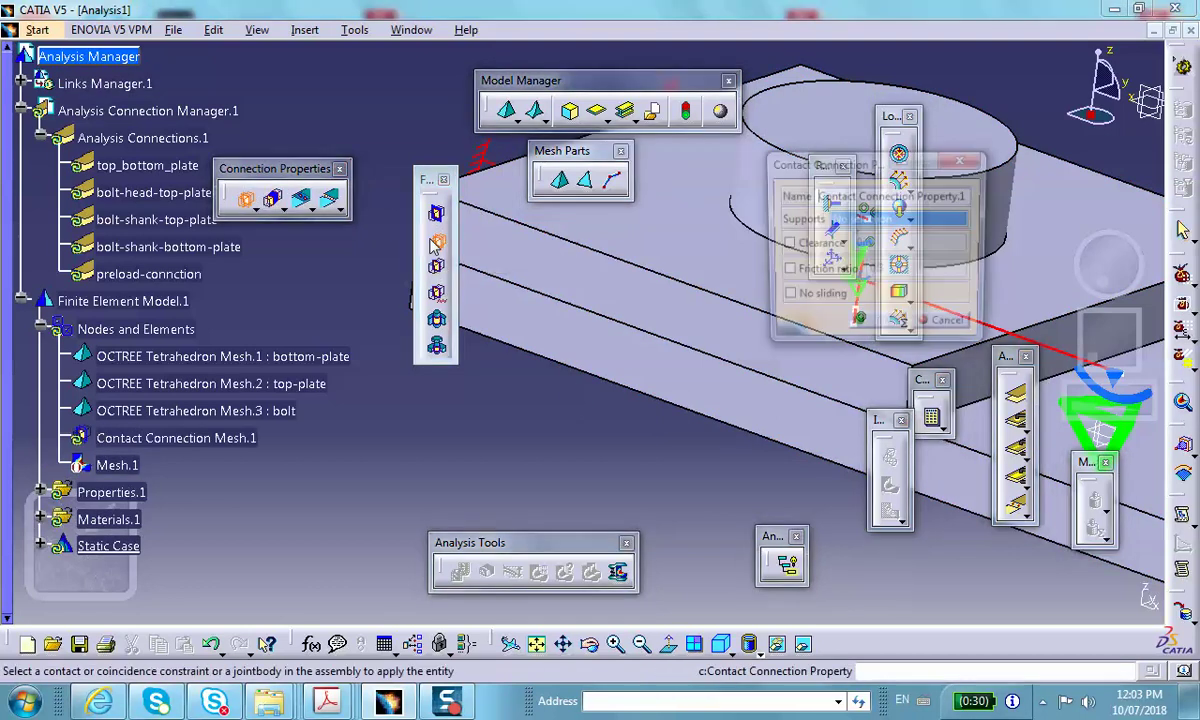
{"action": "left_click", "coordinate": [174, 166]}
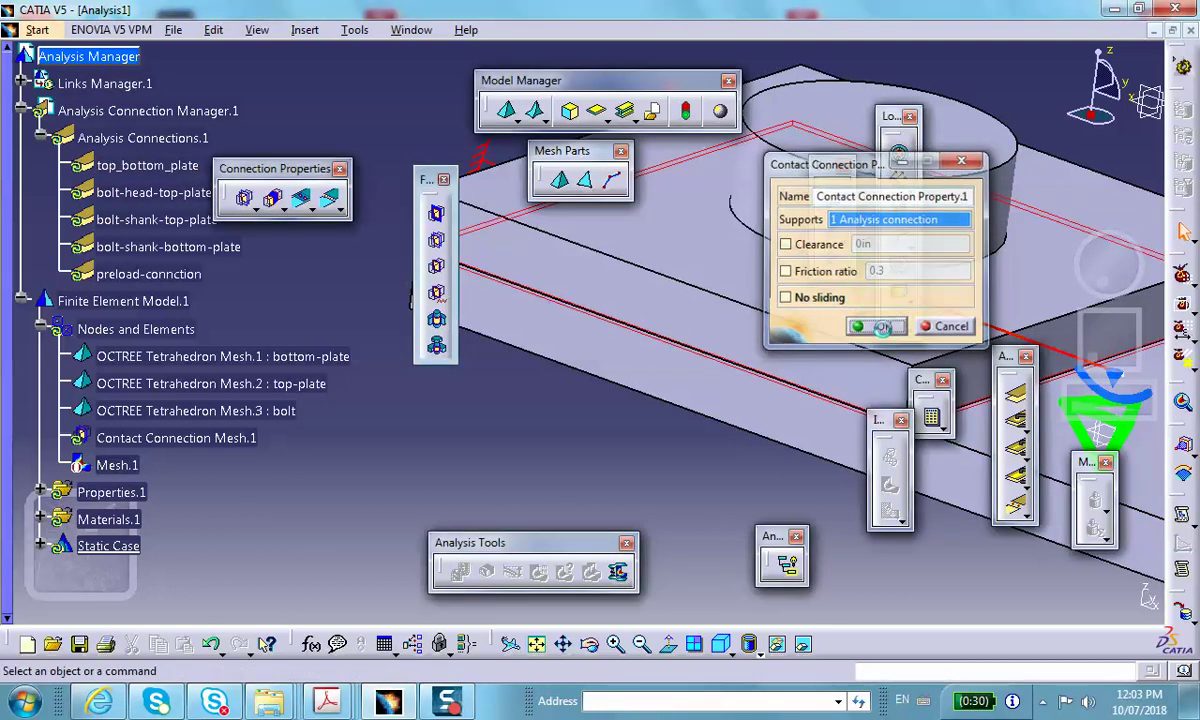
{"action": "left_click", "coordinate": [885, 330]}
Step: Create a contact connection property supported by the bolt-head-top-plate analysis connection
{"action": "left_click", "coordinate": [436, 241]}
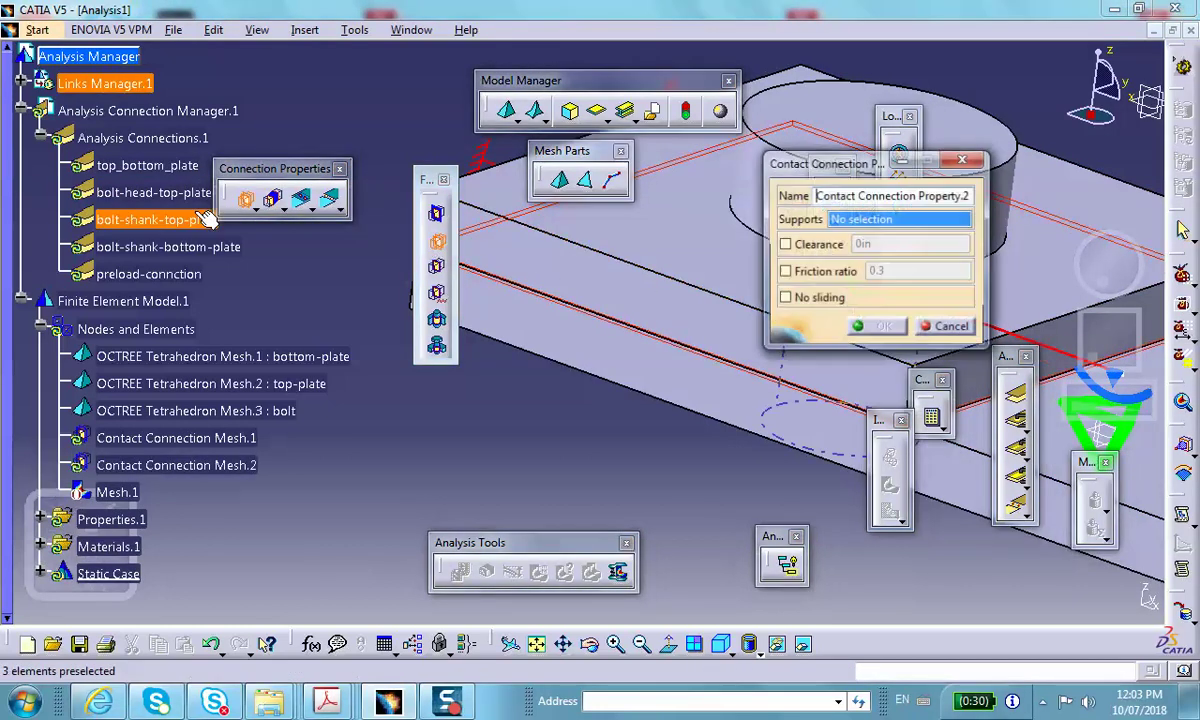
{"action": "left_click", "coordinate": [155, 192]}
{"action": "left_click", "coordinate": [878, 328]}
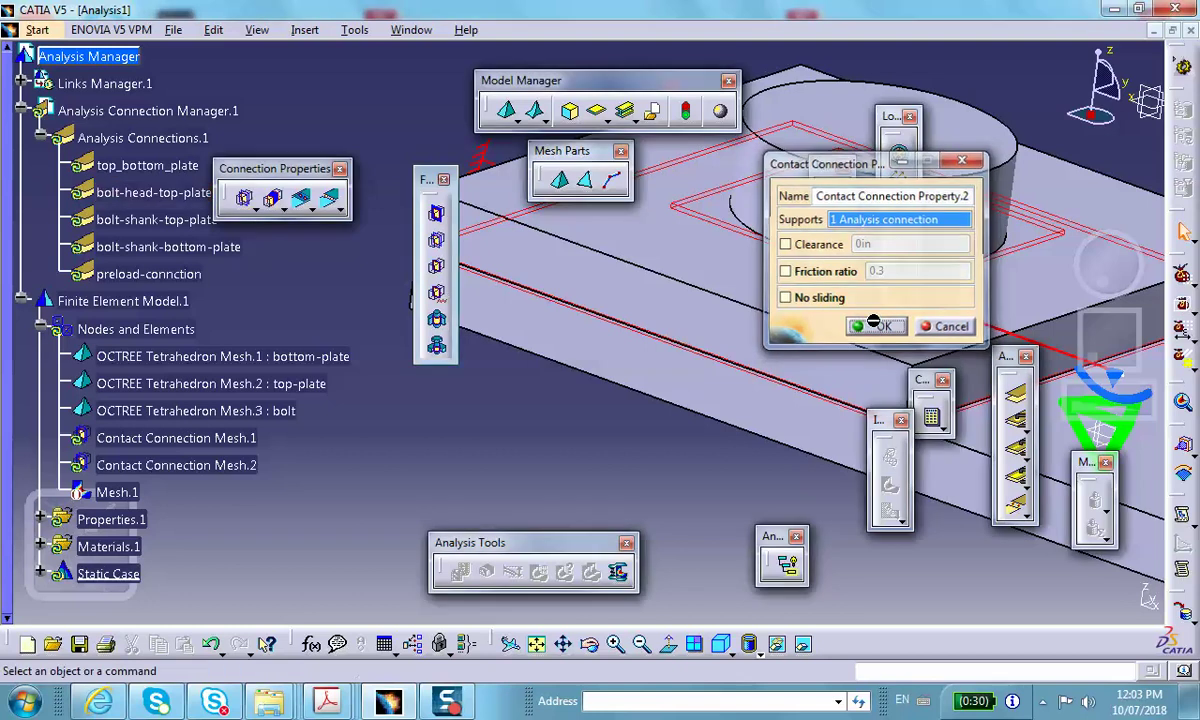
Step: Create a fastened connection property supported by the bolt-shank-bottom-plate analysis connection
{"action": "left_click", "coordinate": [436, 270]}
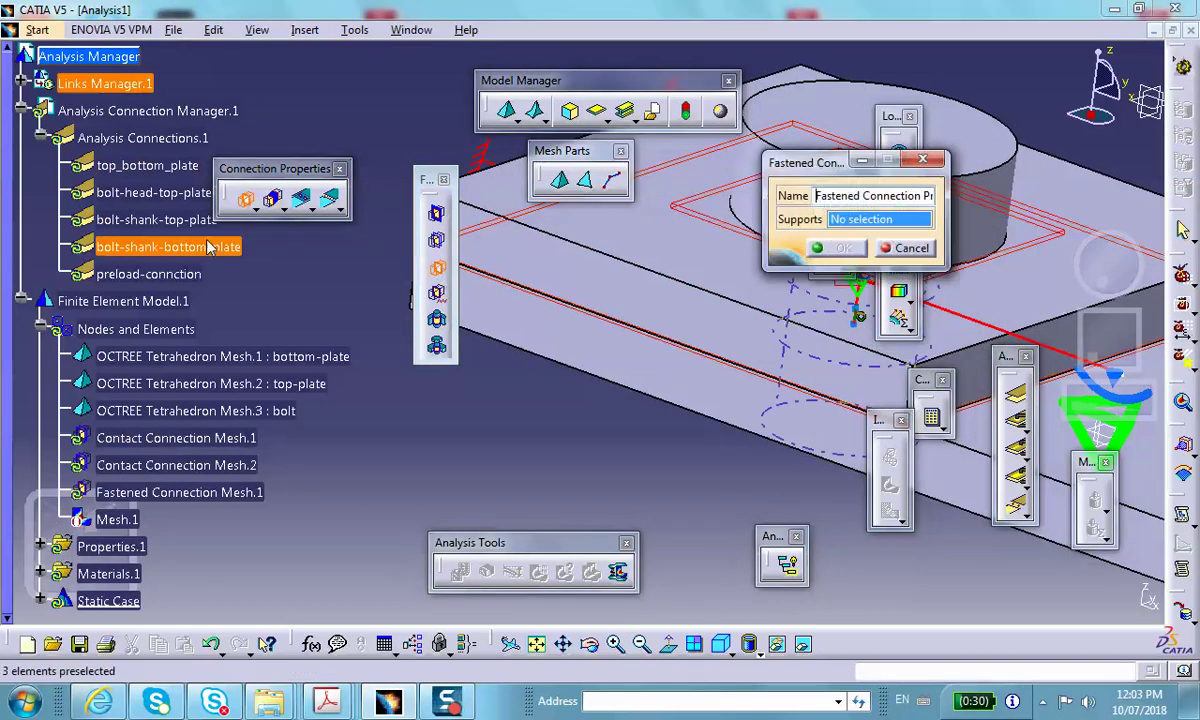
{"action": "left_click", "coordinate": [212, 246]}
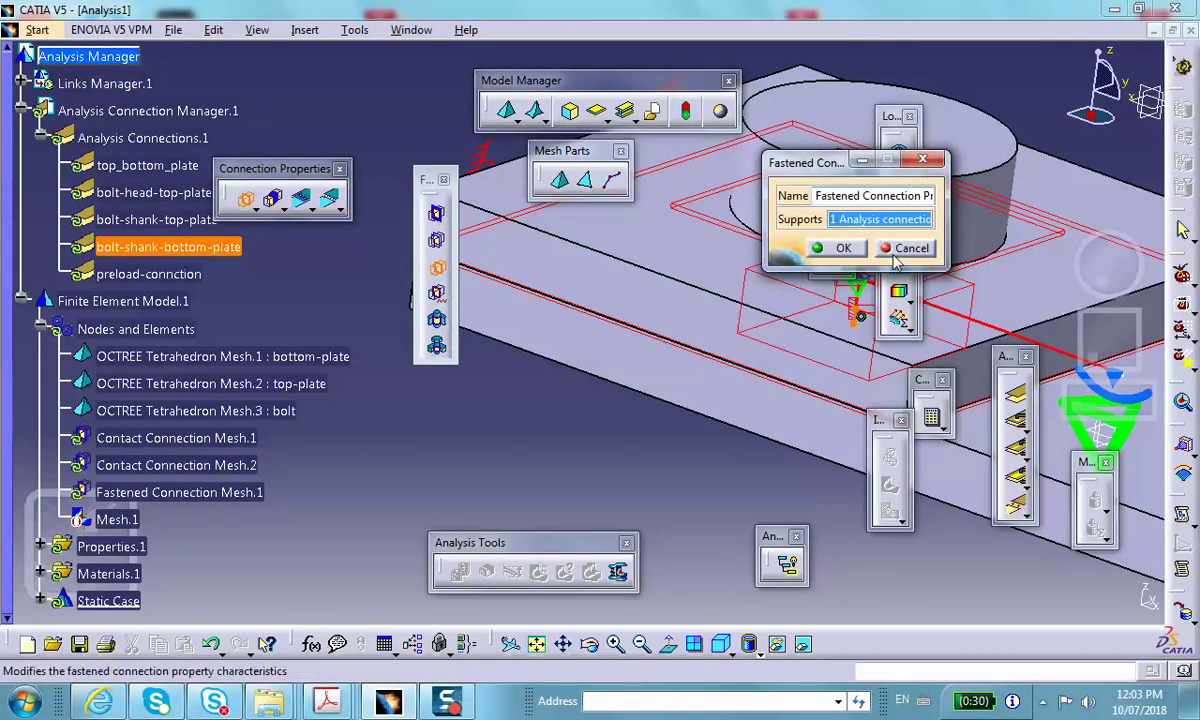
{"action": "left_click", "coordinate": [855, 253]}
Step: Create a fastened spring connection property on bolt-shank-top-plate with the Global axis system and the default stiffness values
{"action": "left_click", "coordinate": [436, 293]}
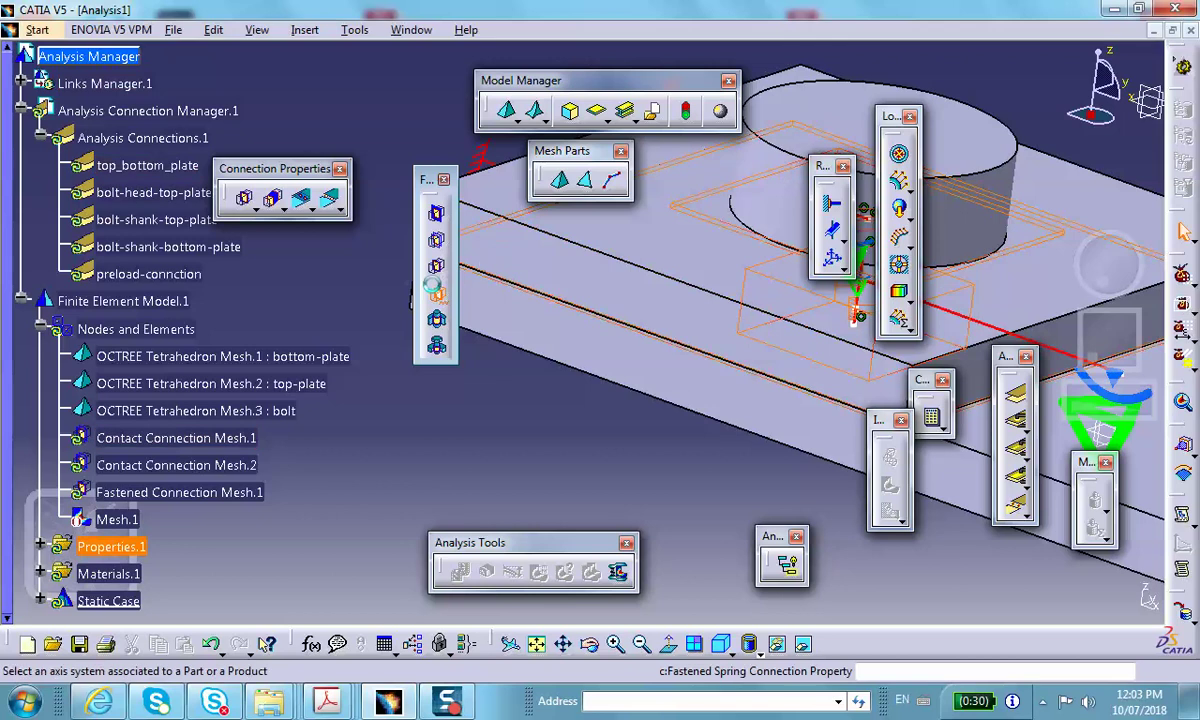
{"action": "left_click", "coordinate": [196, 220]}
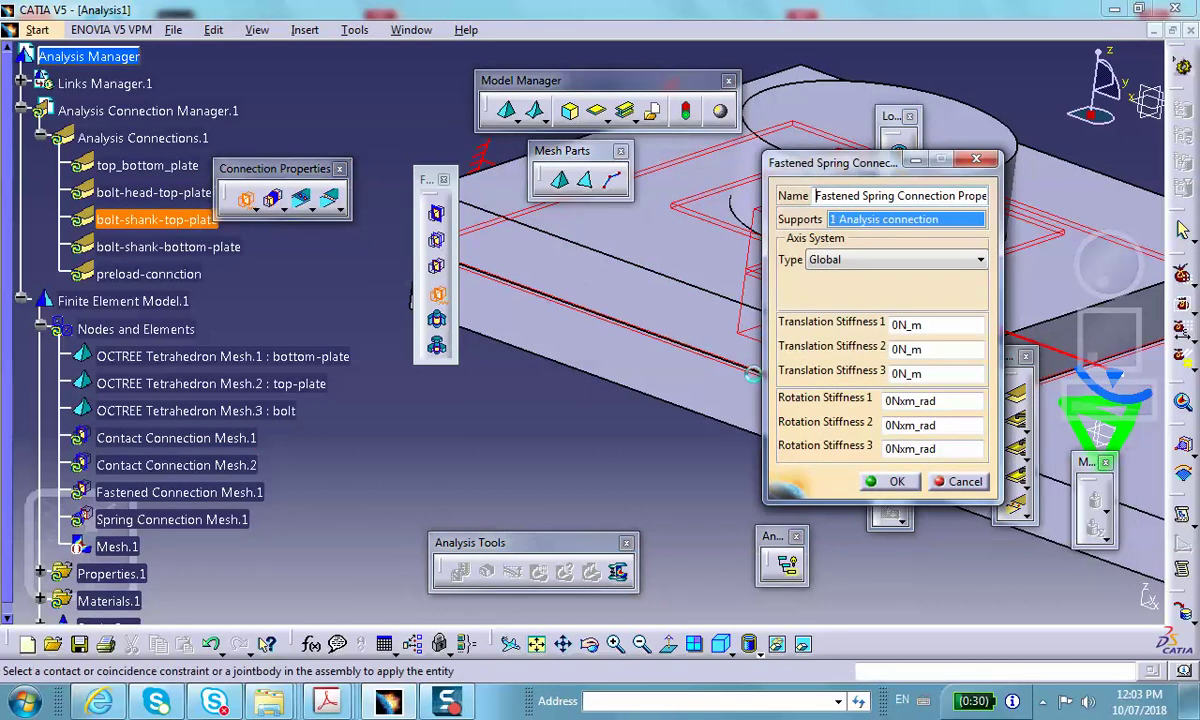
{"action": "left_click", "coordinate": [898, 481]}
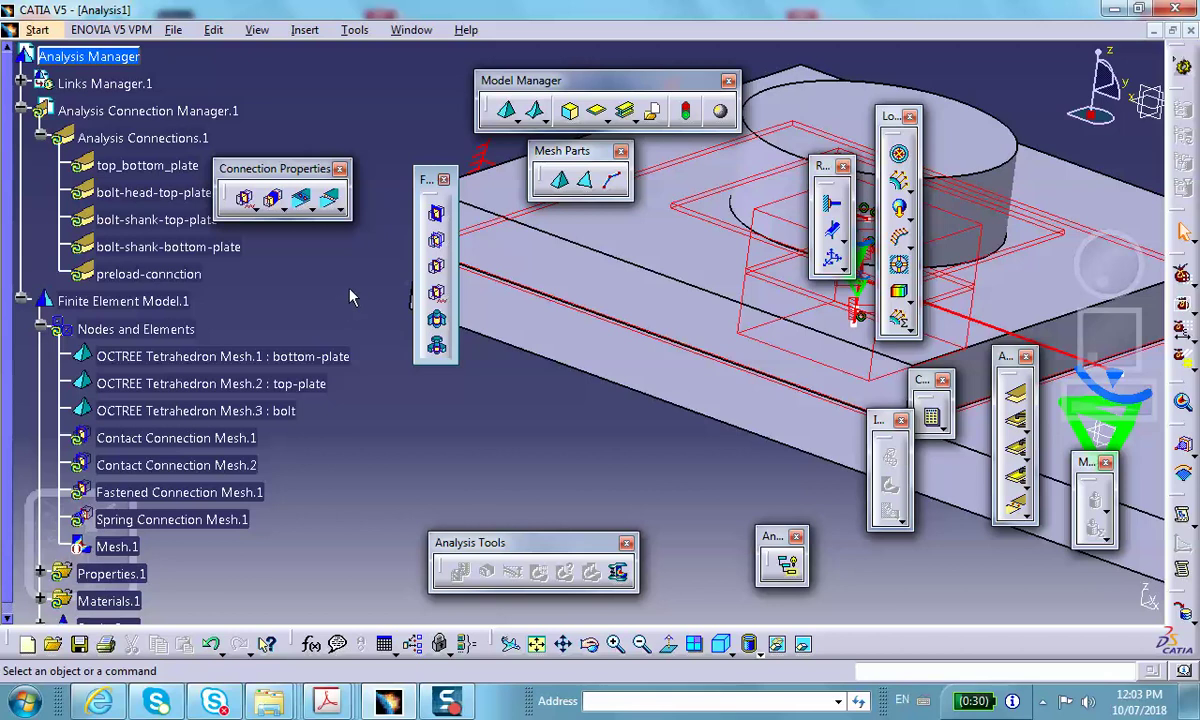
Step: Expand the properties in the tree and delete the fastened connection property of the bolt-shank-bottom-plate connection
{"action": "scroll", "coordinate": [320, 285], "scroll_direction": "down", "scroll_amount": 3}
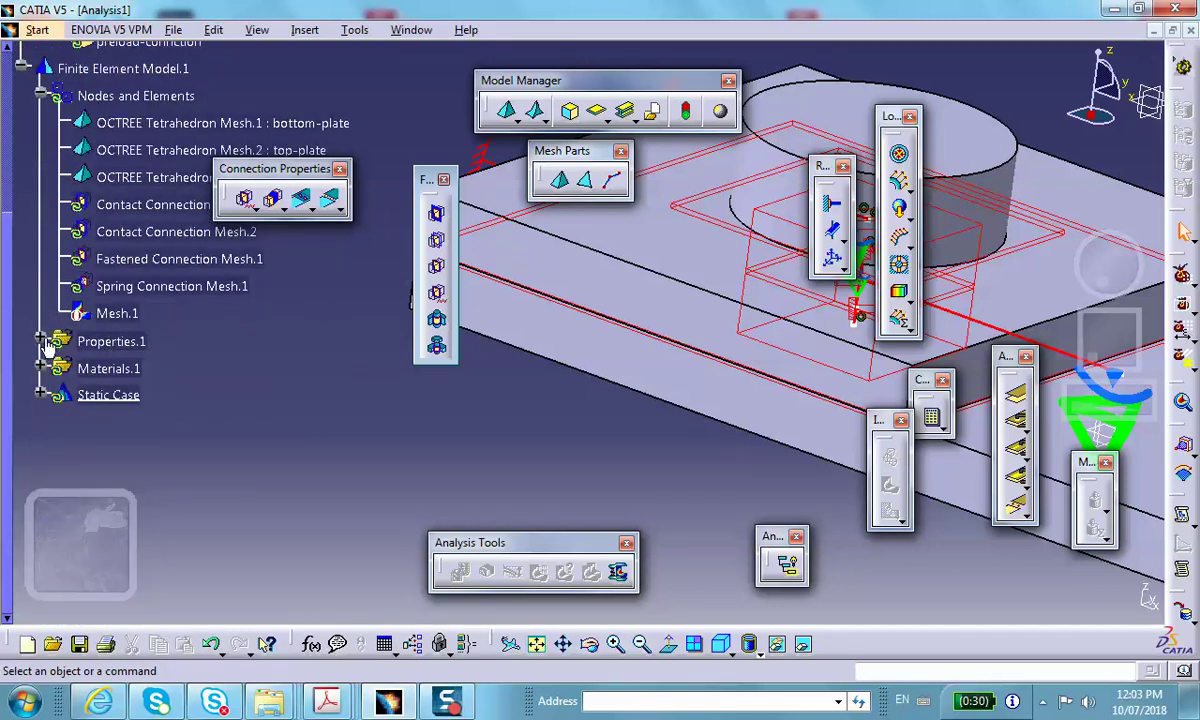
{"action": "left_click", "coordinate": [42, 340]}
{"action": "scroll", "coordinate": [246, 350], "scroll_direction": "down", "scroll_amount": 2}
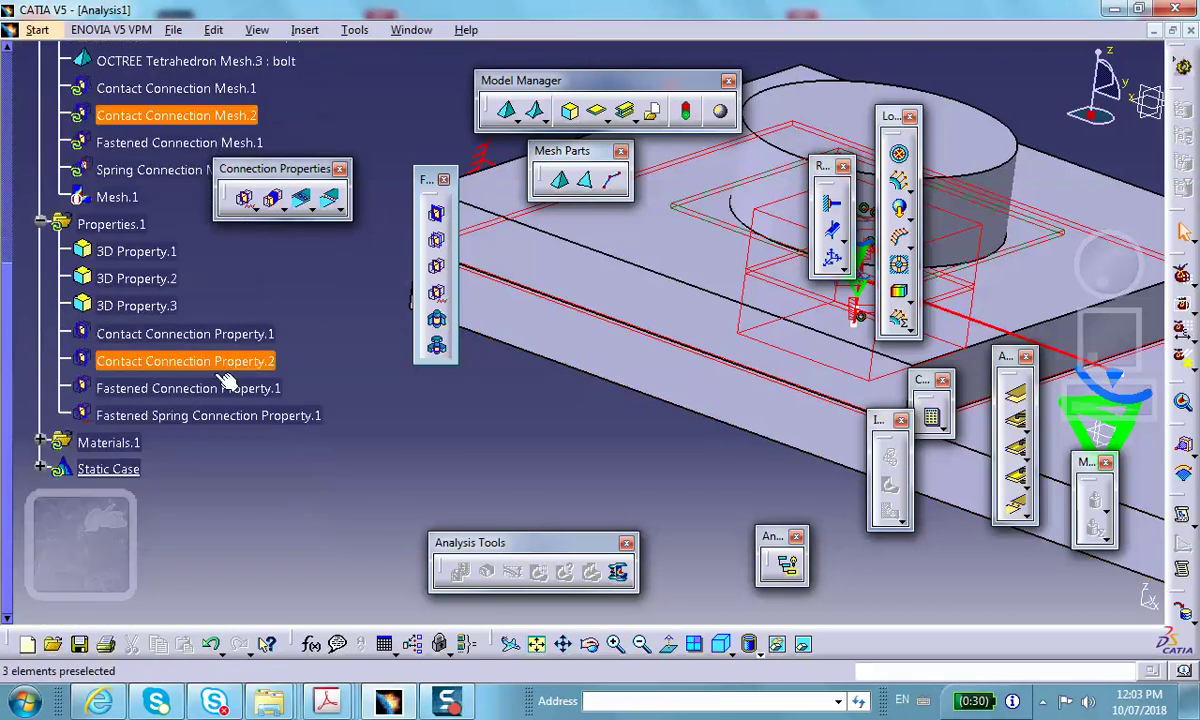
{"action": "right_click", "coordinate": [211, 392]}
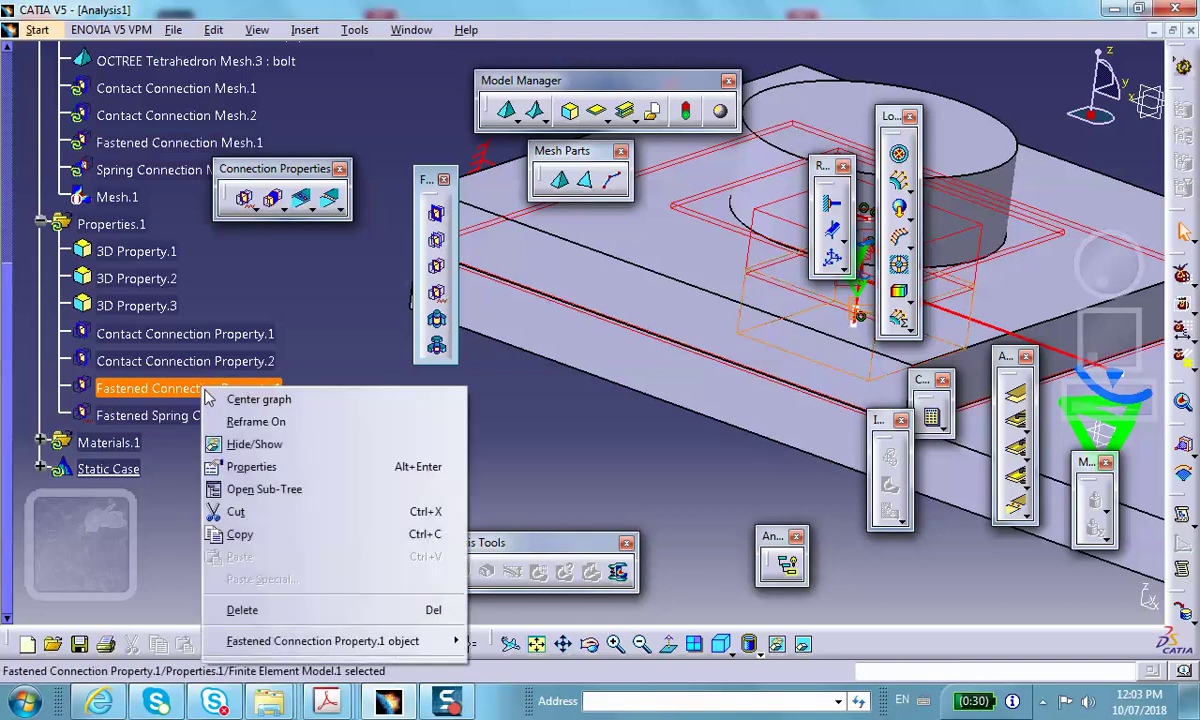
{"action": "left_click", "coordinate": [265, 610]}
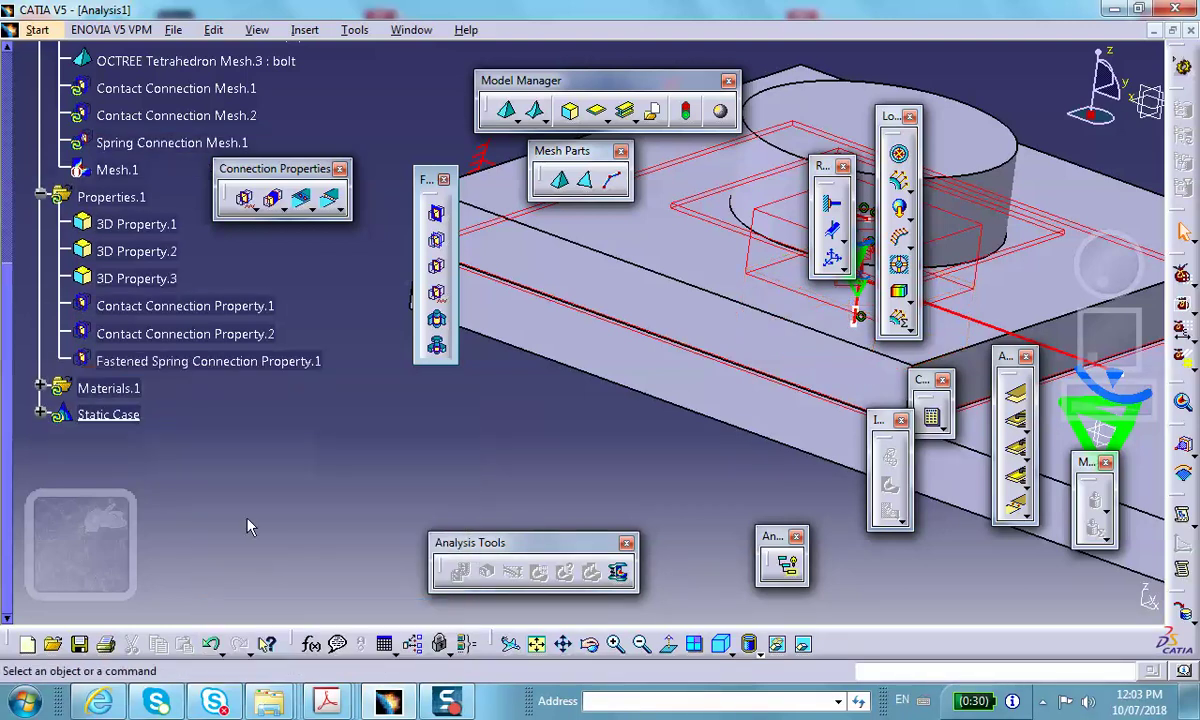
Step: Delete the fastened spring connection property and create a contact connection property supported by the bolt-shank-top-plate analysis connection
{"action": "right_click", "coordinate": [262, 363]}
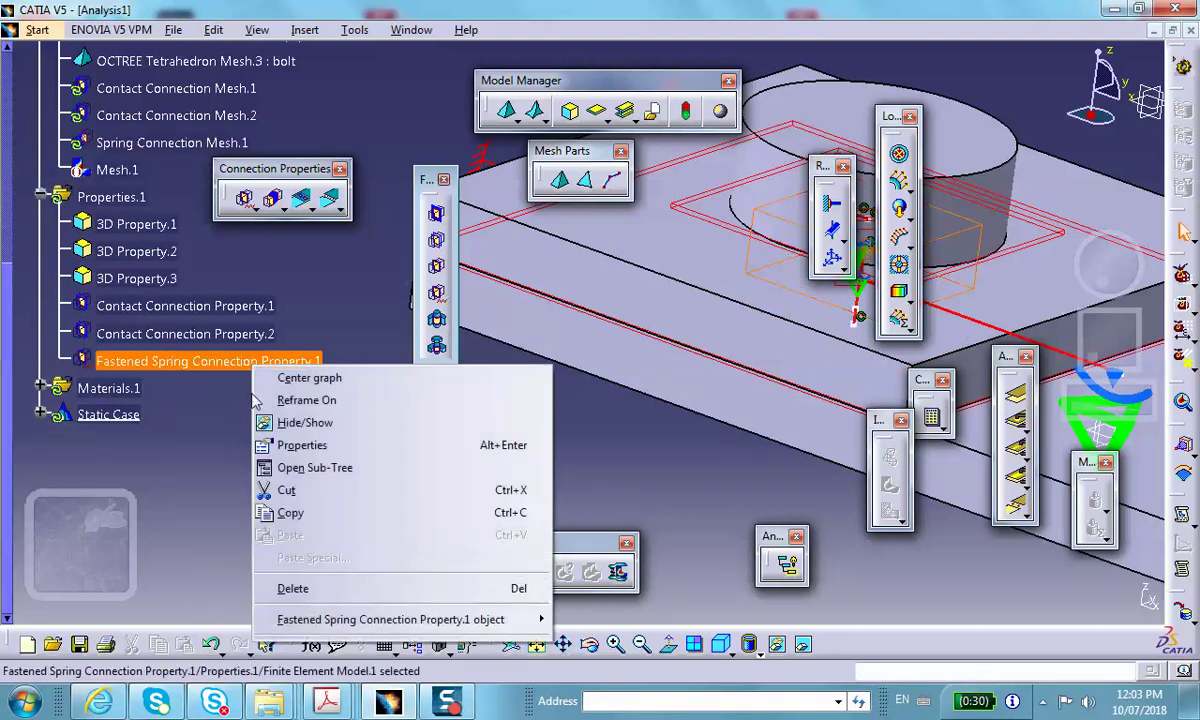
{"action": "left_click", "coordinate": [283, 590]}
{"action": "scroll", "coordinate": [250, 449], "scroll_direction": "up", "scroll_amount": 3}
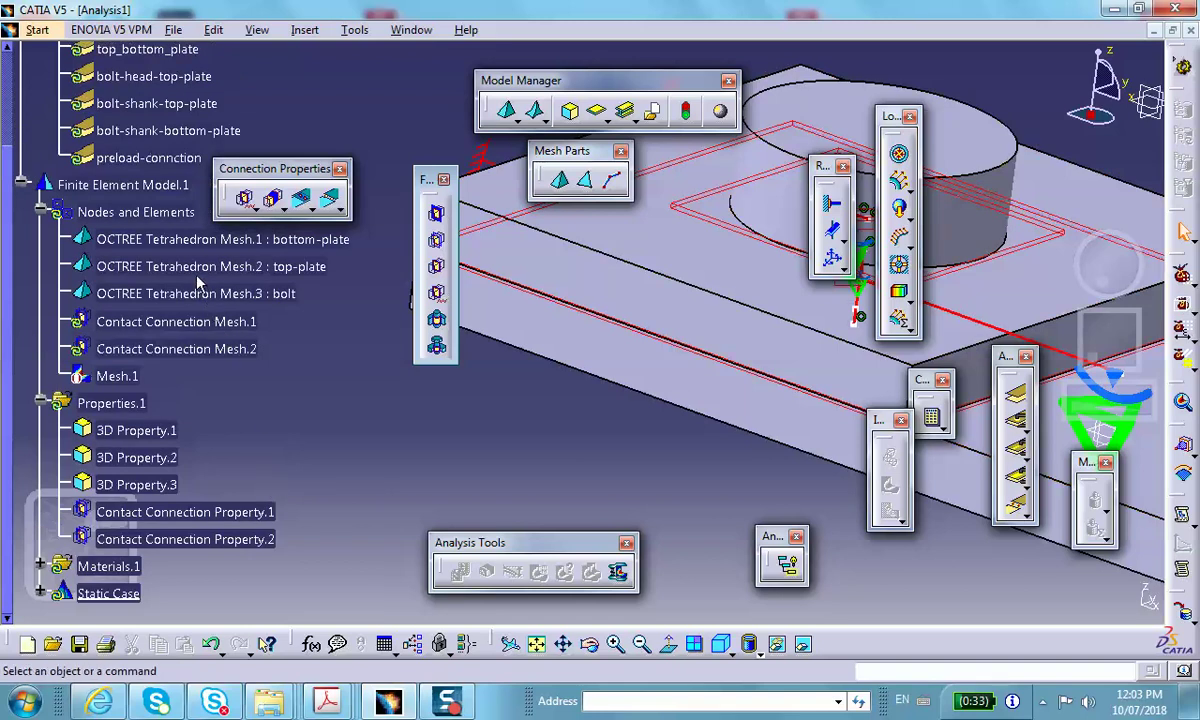
{"action": "scroll", "coordinate": [120, 184], "scroll_direction": "up", "scroll_amount": 1}
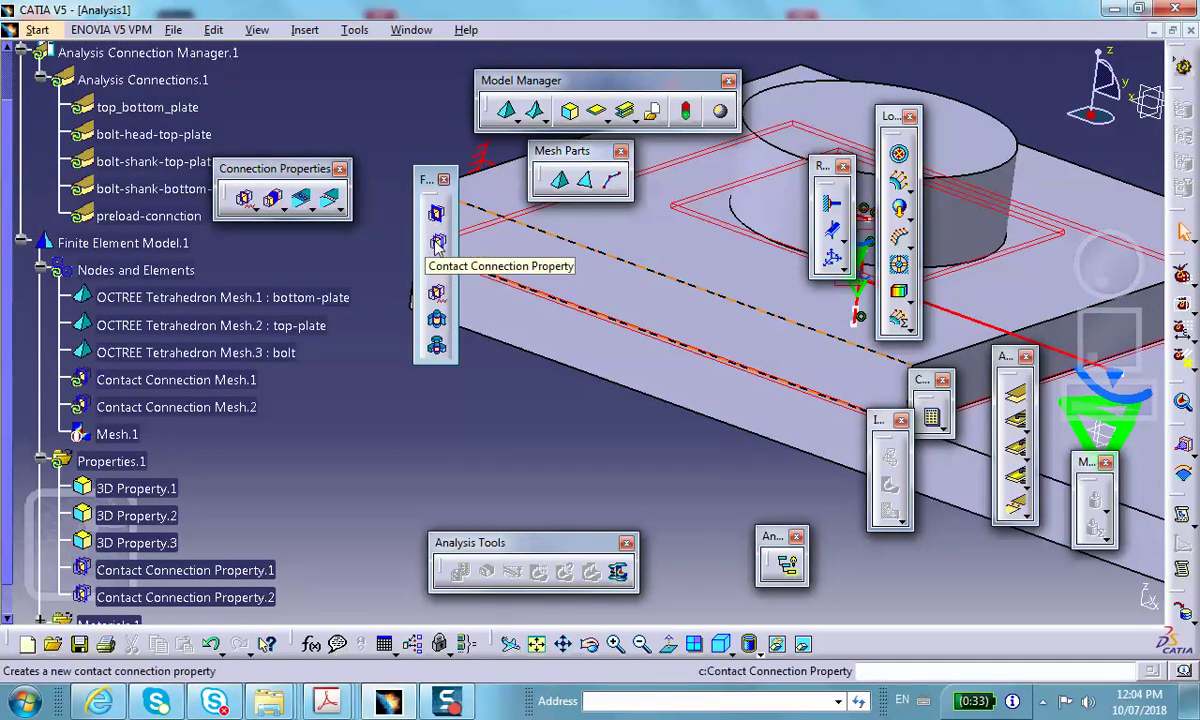
{"action": "left_click", "coordinate": [436, 245]}
{"action": "left_click", "coordinate": [150, 161]}
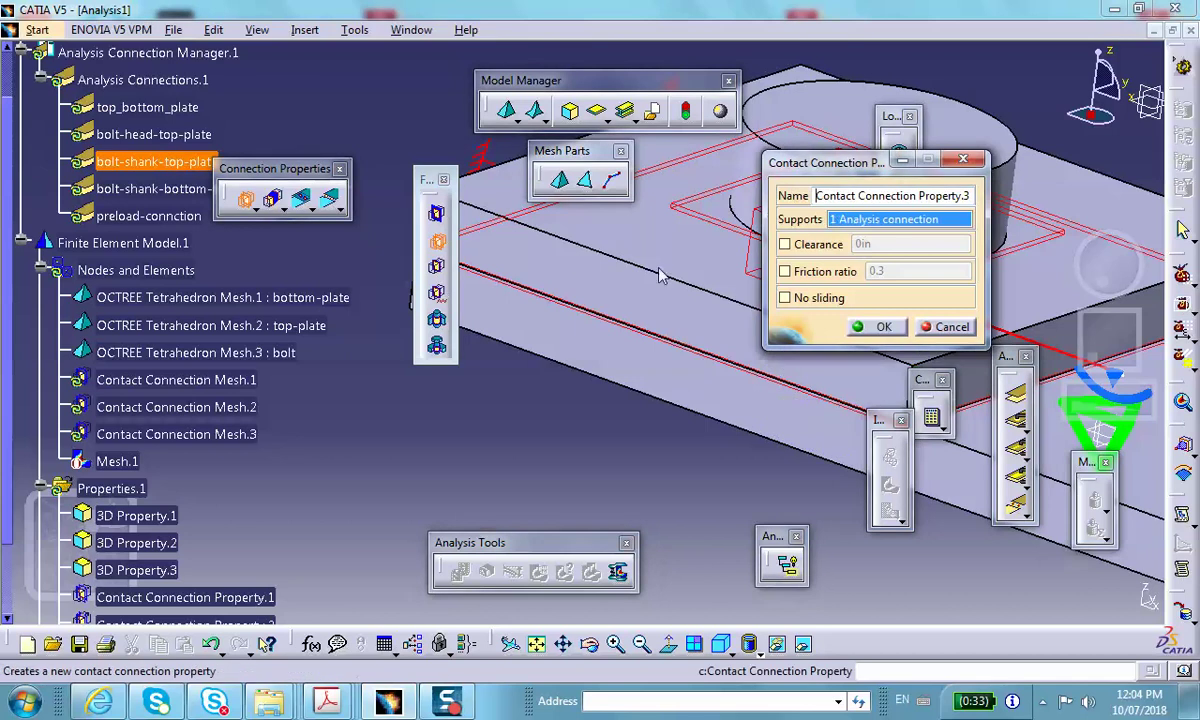
{"action": "left_click", "coordinate": [876, 326]}
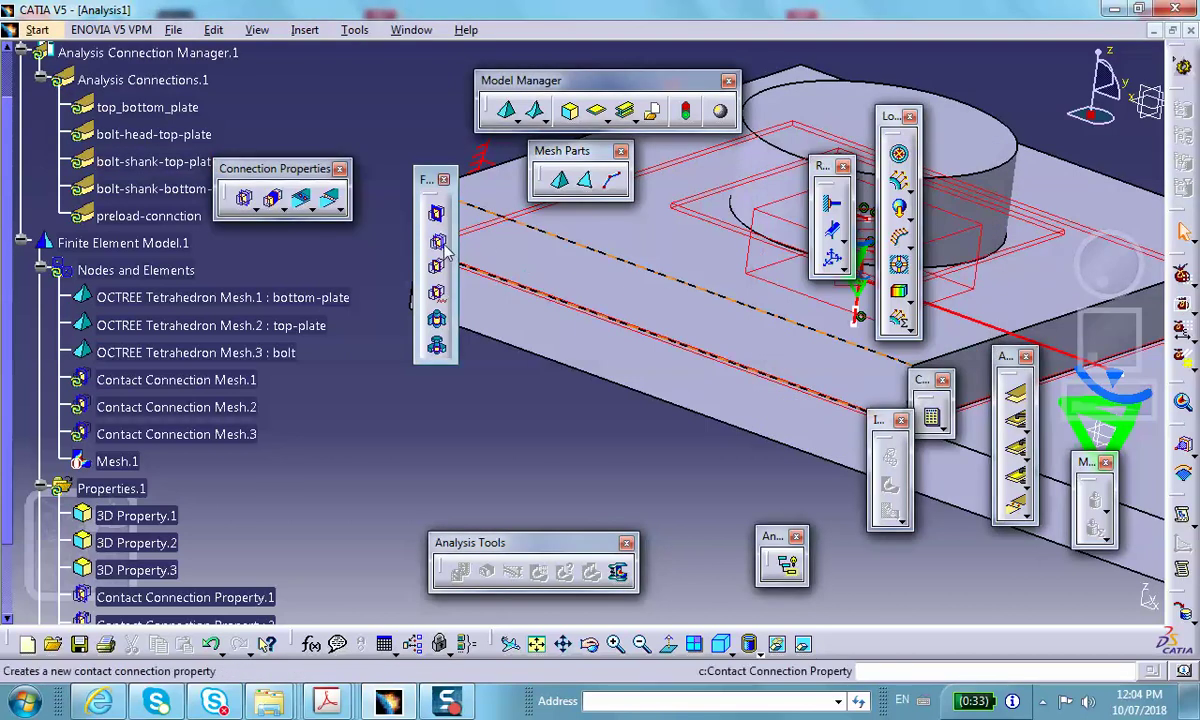
Step: Create a contact connection property supported by the bolt-shank-bottom-plate analysis connection
{"action": "left_click", "coordinate": [437, 243]}
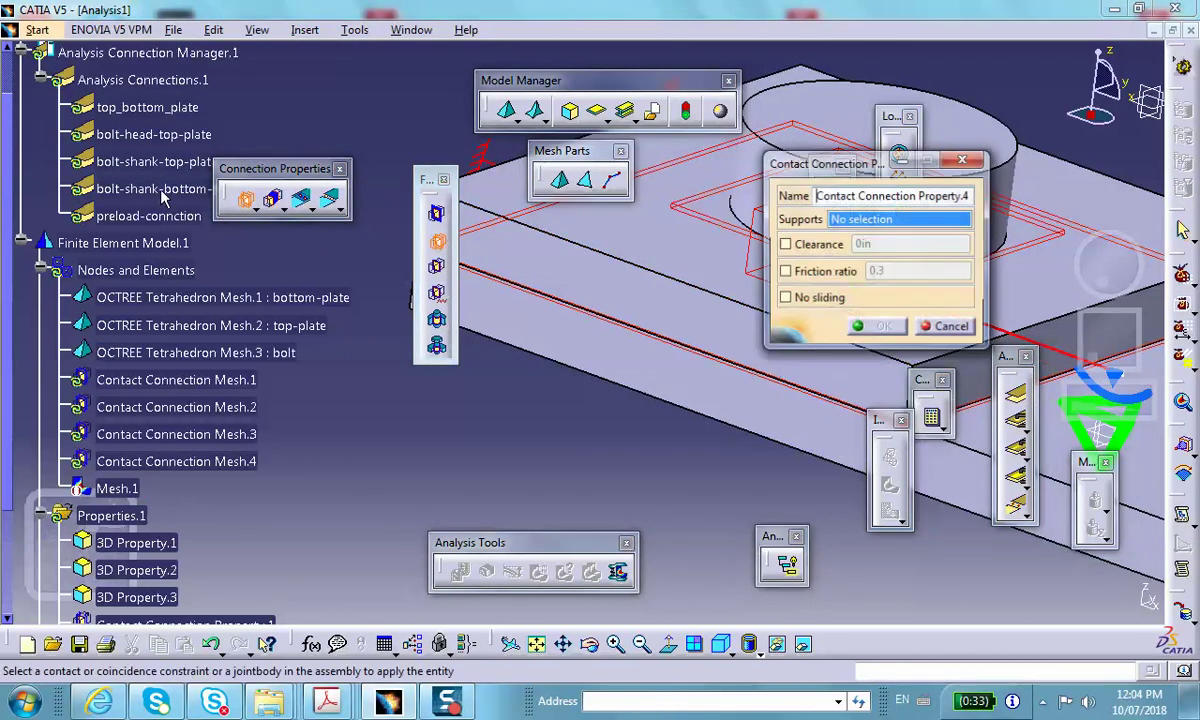
{"action": "left_click", "coordinate": [160, 188]}
{"action": "left_click", "coordinate": [876, 326]}
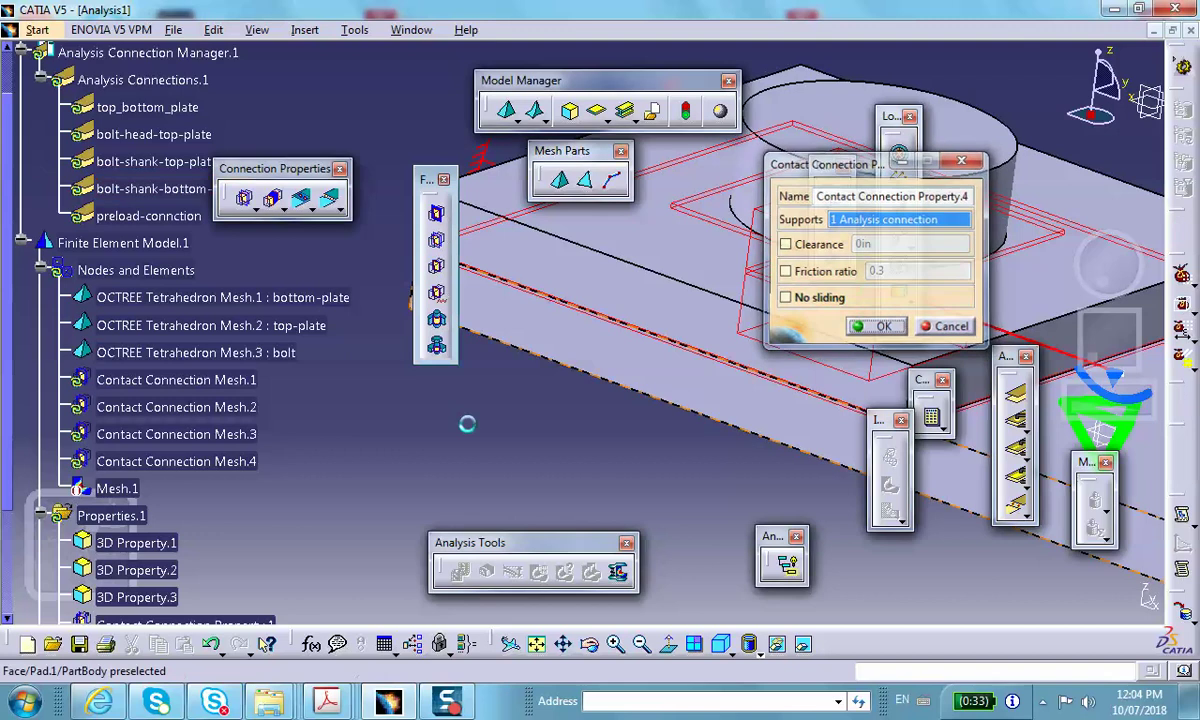
Step: Start a bolt tightening connection property supported by the preload-connction analysis connection and set its tightening force to 30 lbf
{"action": "scroll", "coordinate": [297, 470], "scroll_direction": "down", "scroll_amount": 1}
{"action": "scroll", "coordinate": [297, 470], "scroll_direction": "down", "scroll_amount": 4}
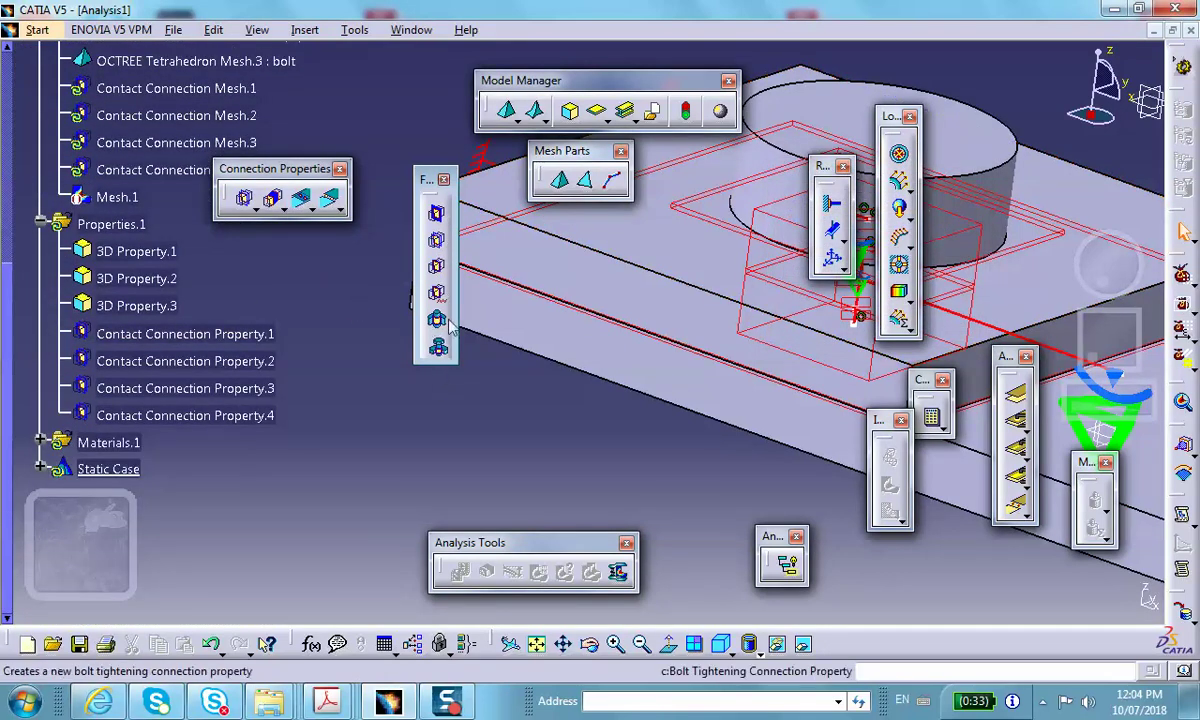
{"action": "left_click_drag", "start_coordinate": [425, 180], "coordinate": [356, 350]}
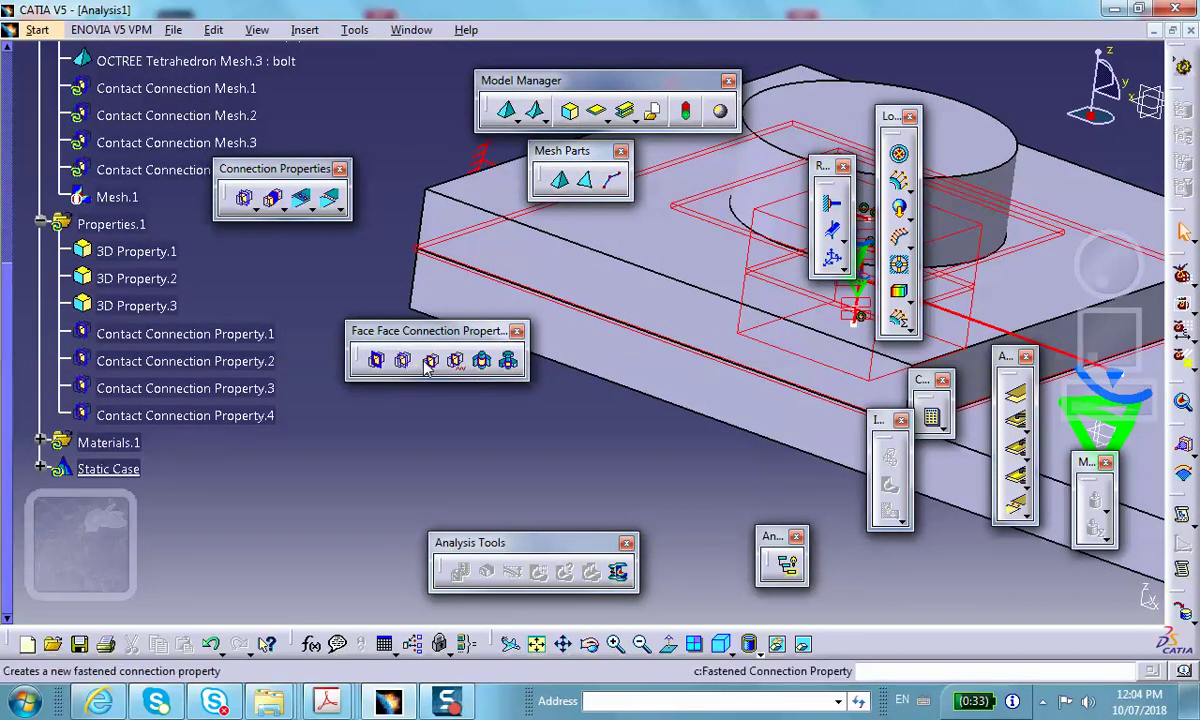
{"action": "left_click", "coordinate": [510, 363]}
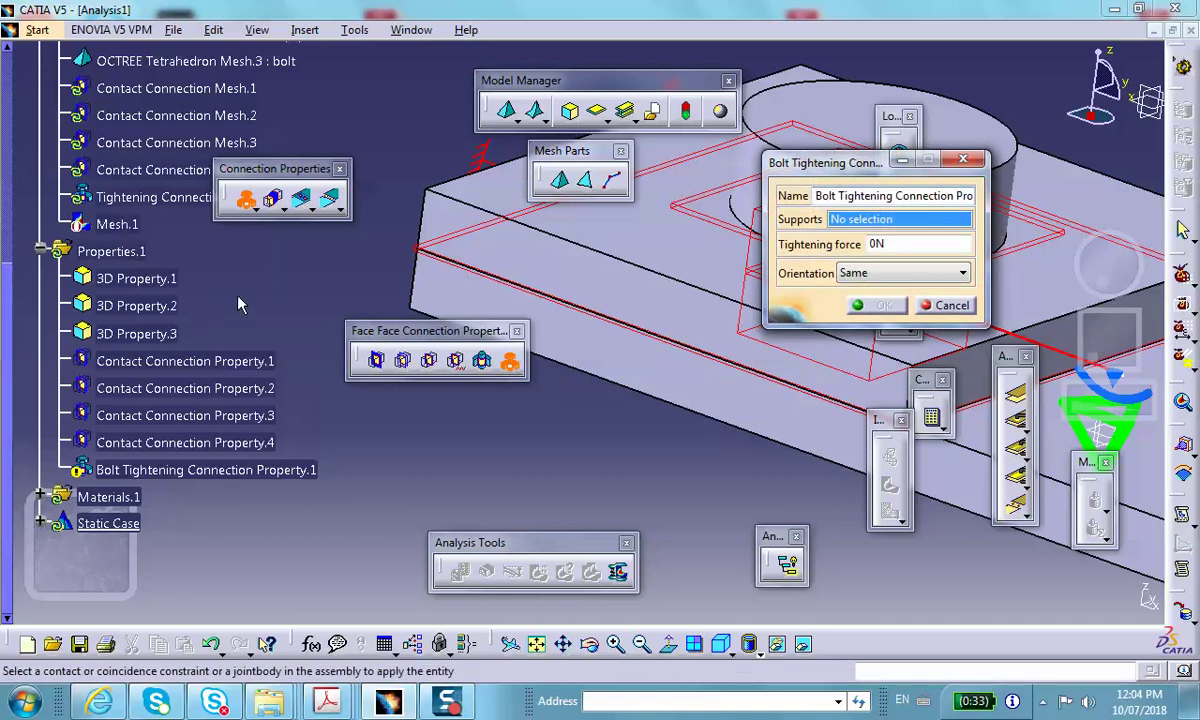
{"action": "scroll", "coordinate": [238, 300], "scroll_direction": "up", "scroll_amount": 2}
{"action": "left_click", "coordinate": [170, 99]}
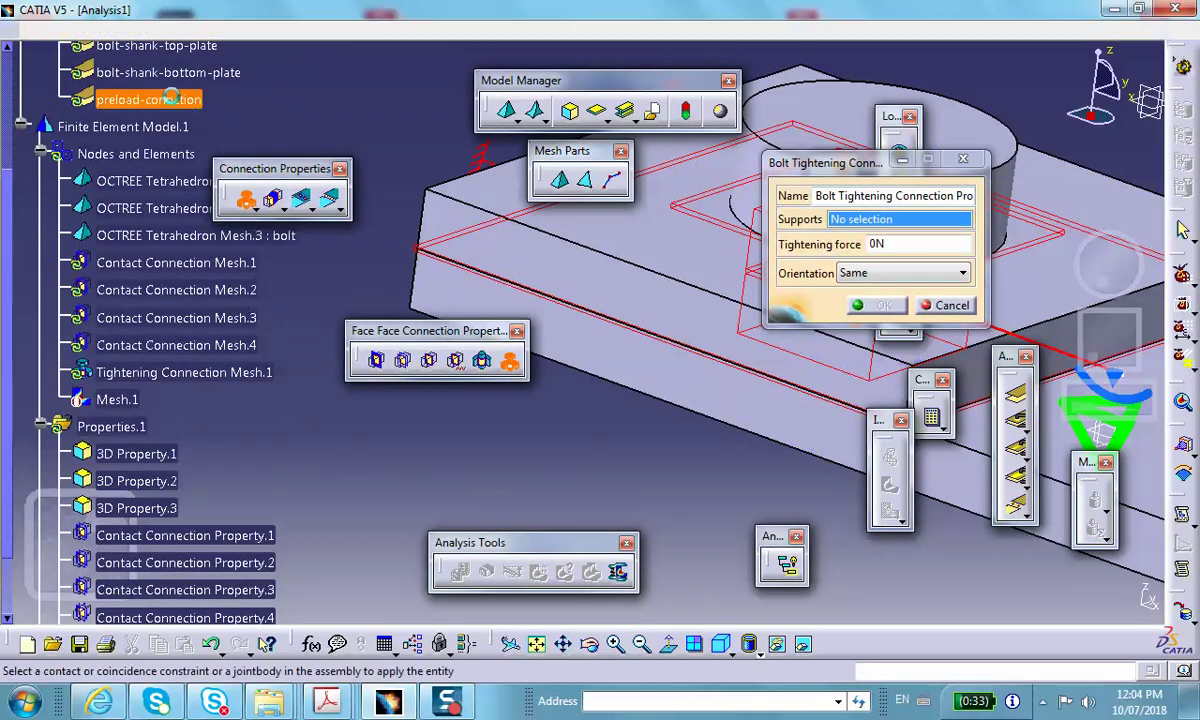
{"action": "double_click", "coordinate": [885, 244]}
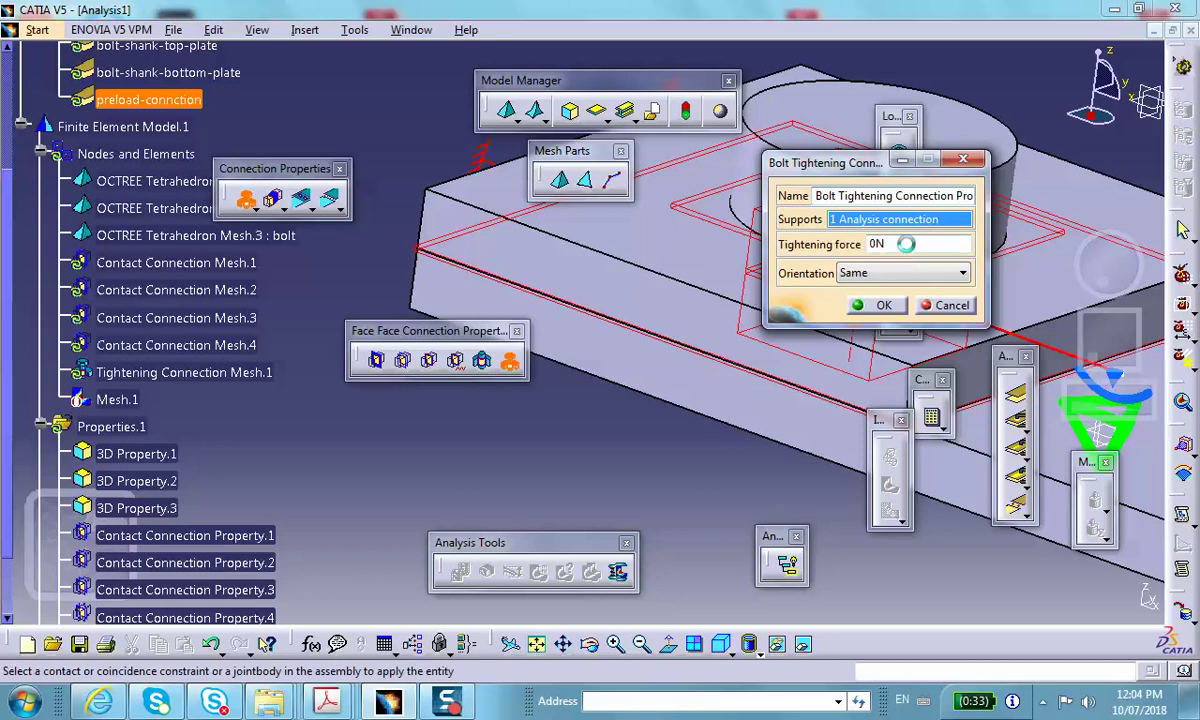
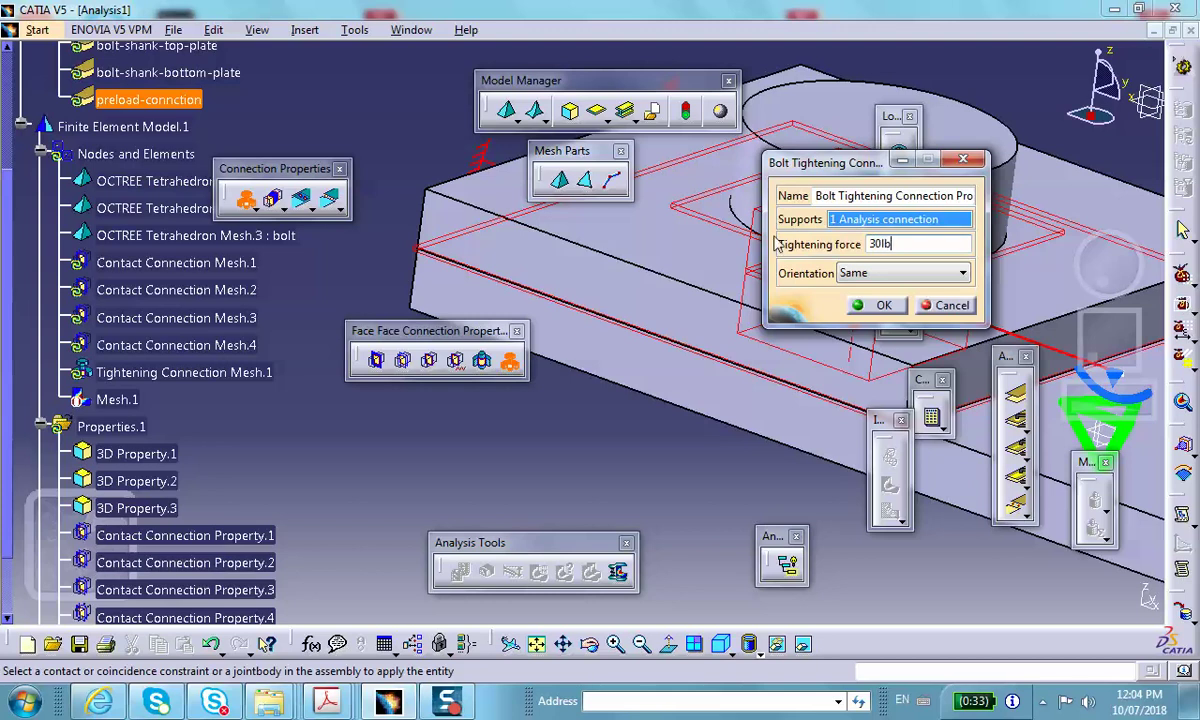
{"action": "key", "text": "Tab"}
Step: Set the bolt tightening orientation to Opposite and accept the connection property
{"action": "left_click_drag", "start_coordinate": [825, 170], "coordinate": [995, 93]}
{"action": "middle_click_drag", "start_coordinate": [615, 180], "coordinate": [591, 295]}
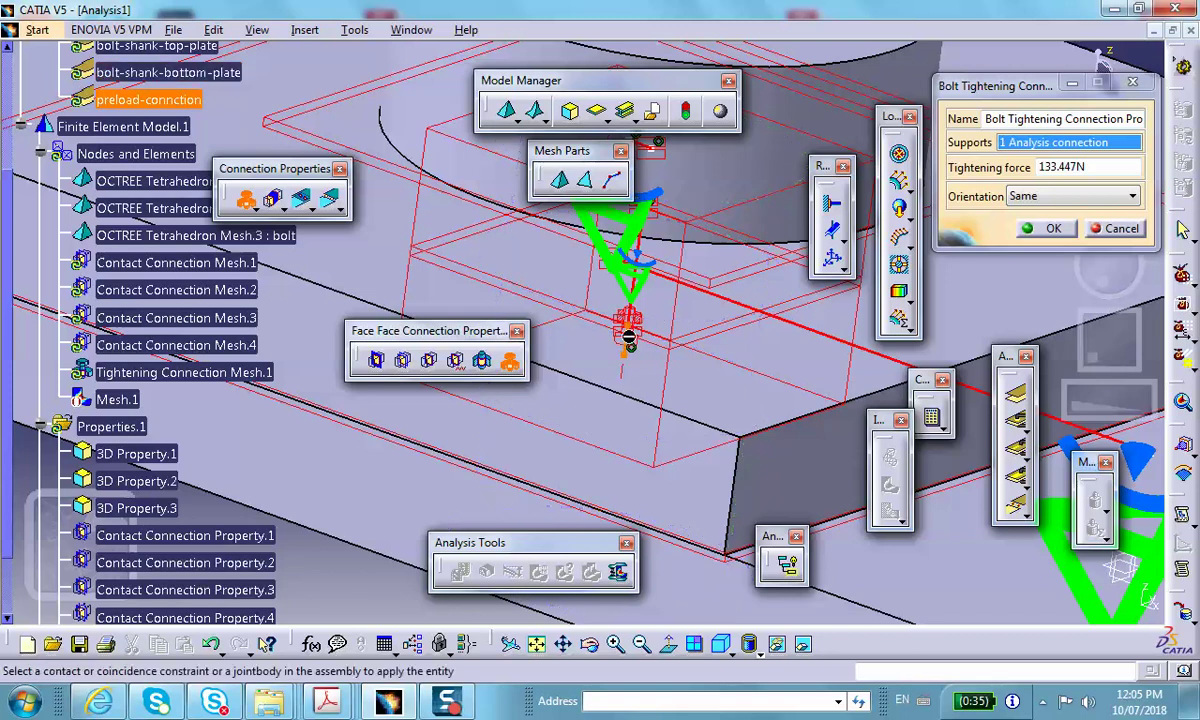
{"action": "left_click", "coordinate": [1070, 196]}
{"action": "left_click", "coordinate": [1045, 230]}
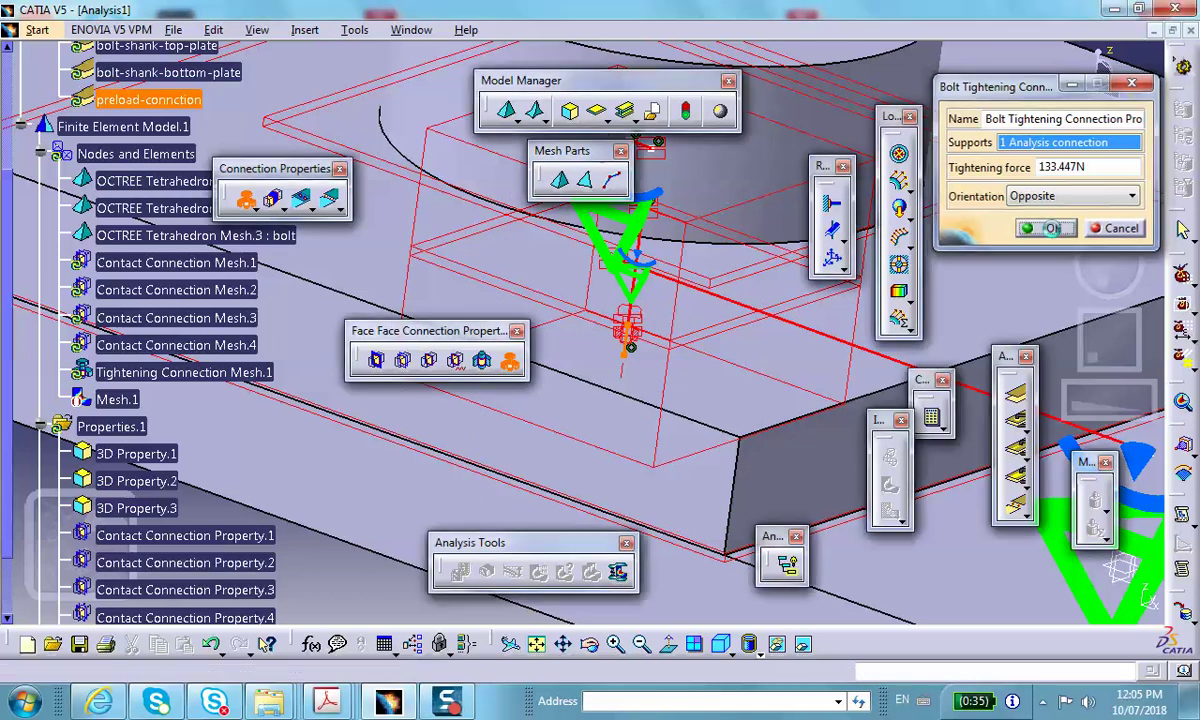
{"action": "left_click", "coordinate": [1048, 229]}
Step: Expand the static case's loads in the tree and delete the distributed force
{"action": "middle_click_drag", "start_coordinate": [737, 279], "coordinate": [597, 318]}
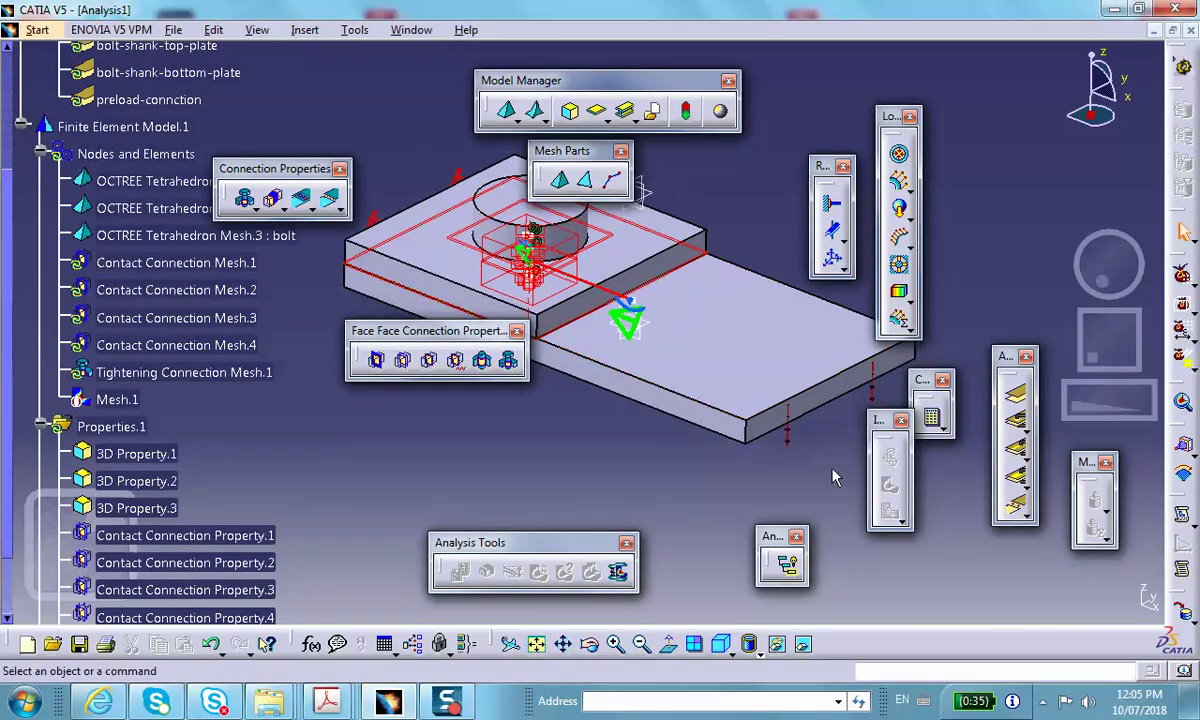
{"action": "scroll", "coordinate": [180, 300], "scroll_direction": "down", "scroll_amount": 4}
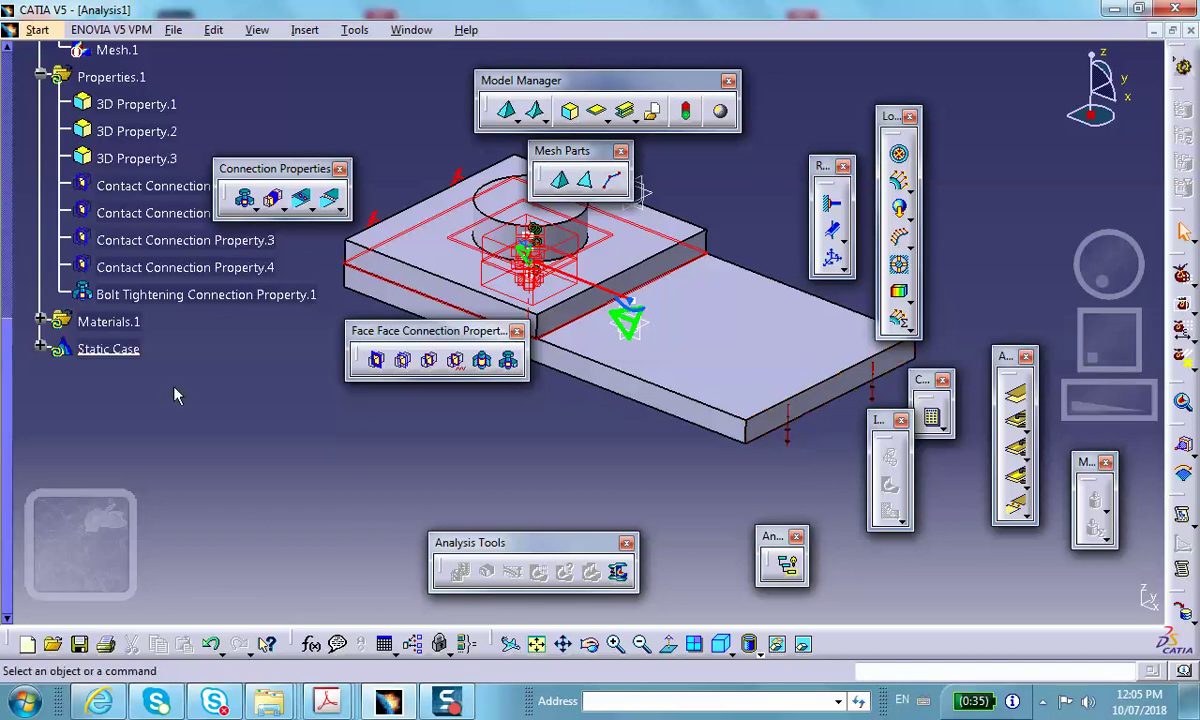
{"action": "left_click", "coordinate": [41, 349]}
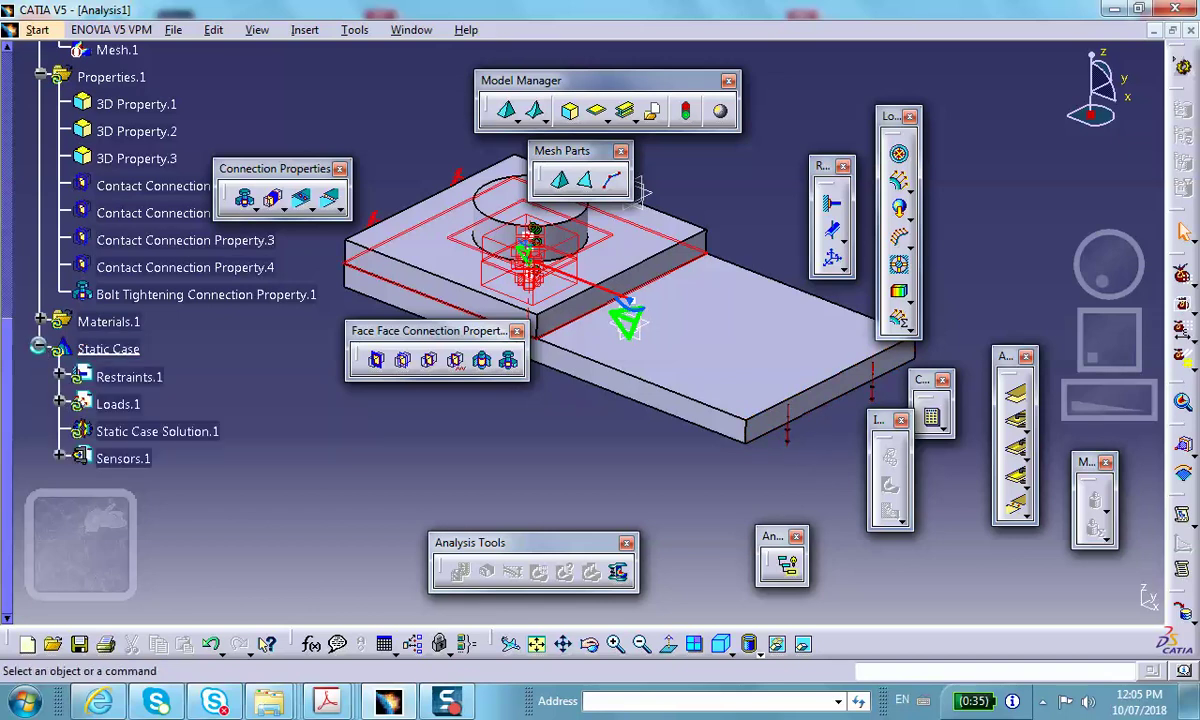
{"action": "left_click", "coordinate": [62, 404]}
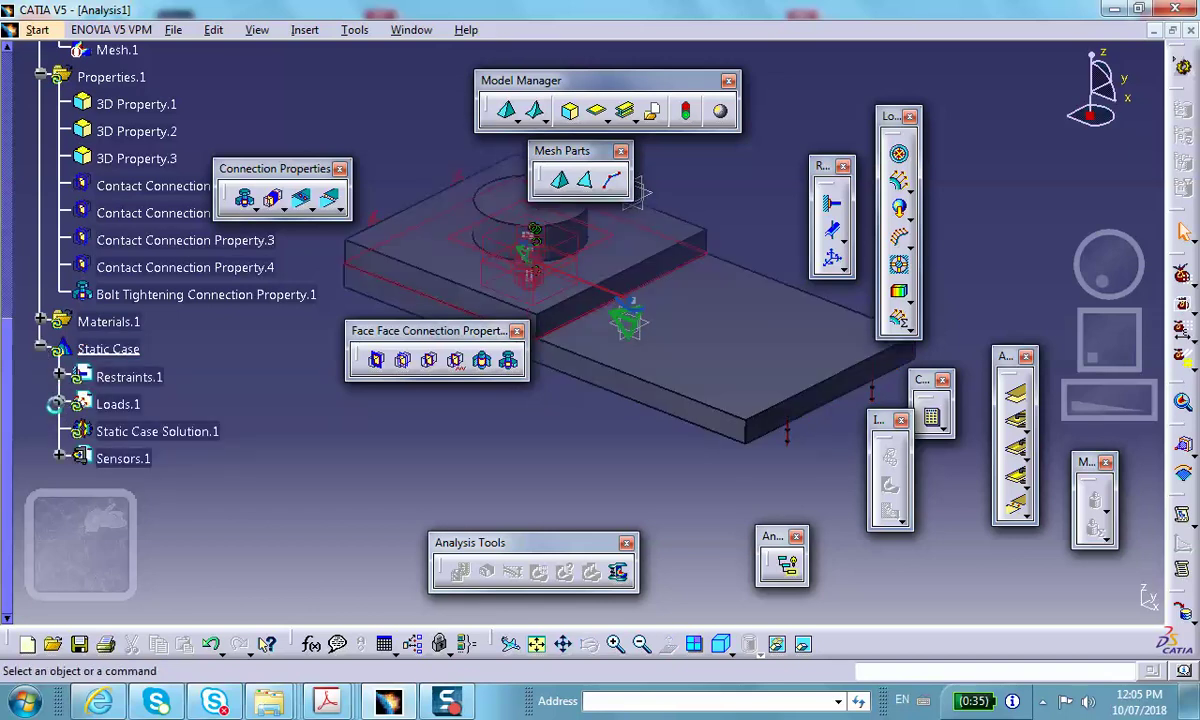
{"action": "left_click", "coordinate": [58, 404]}
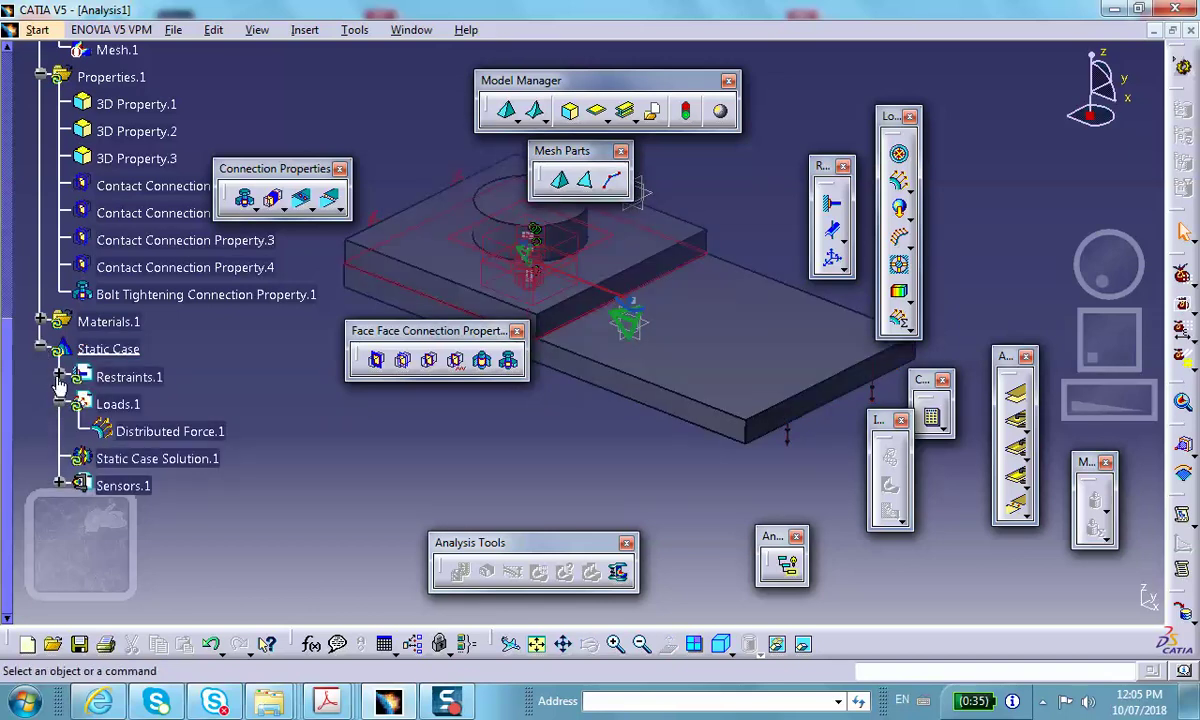
{"action": "left_click", "coordinate": [58, 431]}
{"action": "scroll", "coordinate": [248, 366], "scroll_direction": "down", "scroll_amount": 2}
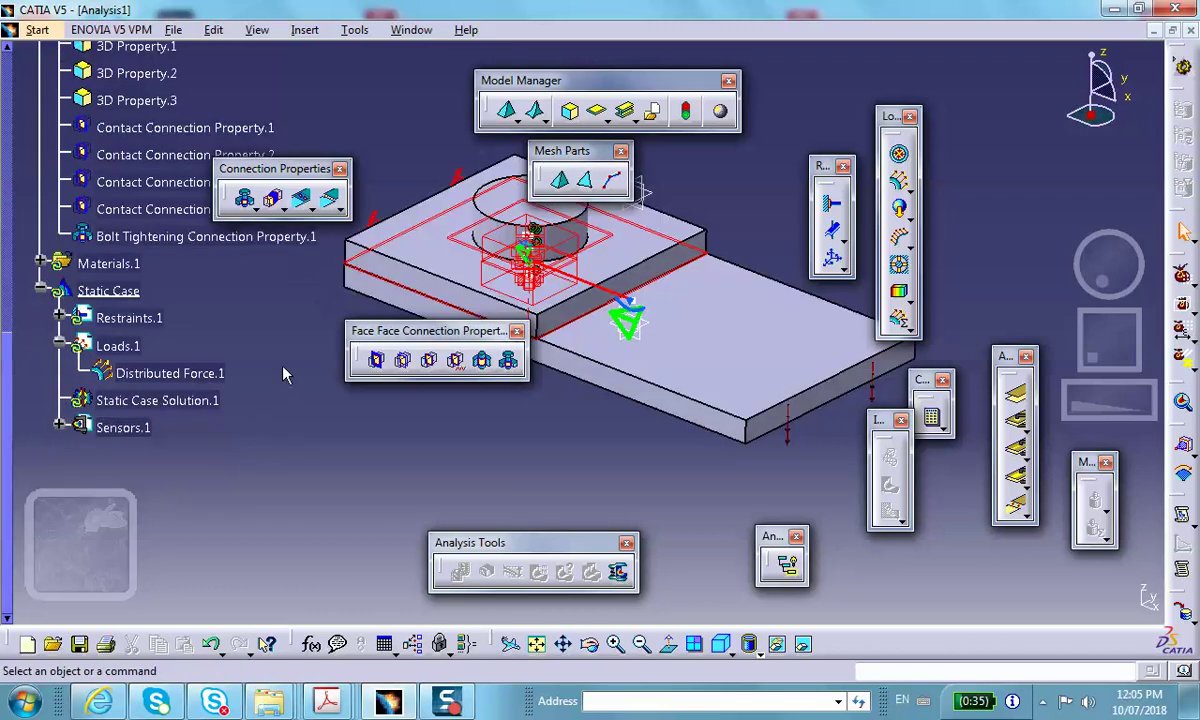
{"action": "left_click", "coordinate": [165, 372]}
{"action": "right_click", "coordinate": [165, 372]}
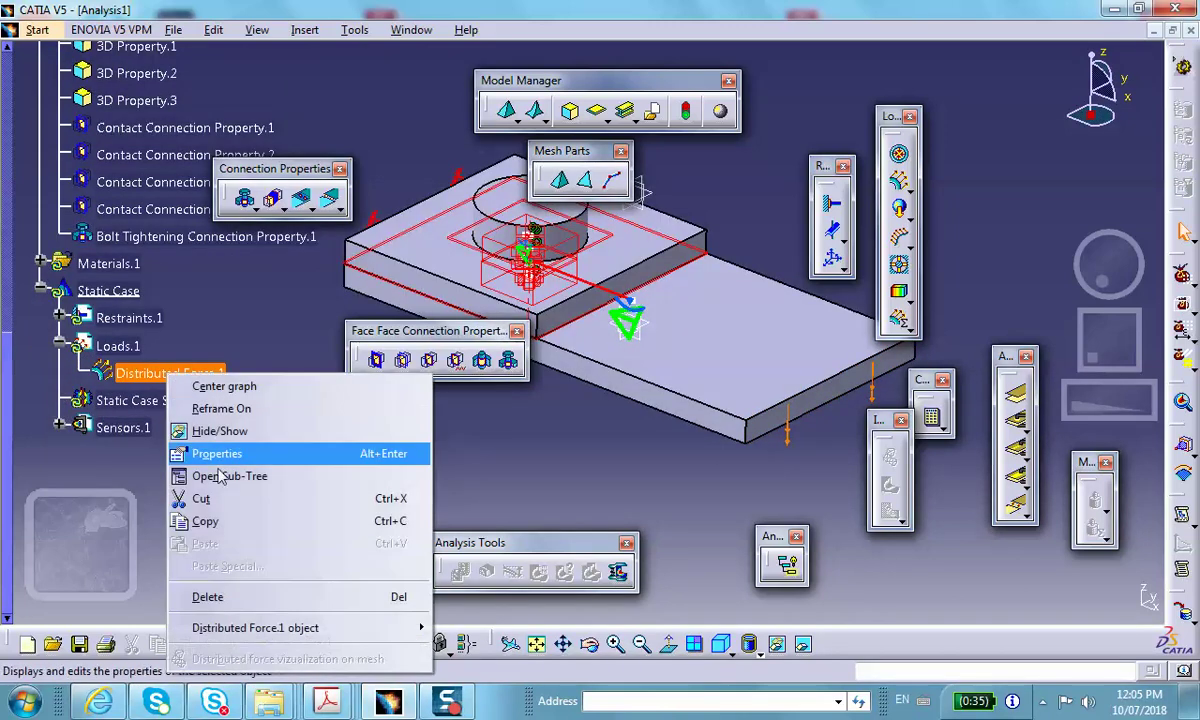
{"action": "left_click", "coordinate": [232, 596]}
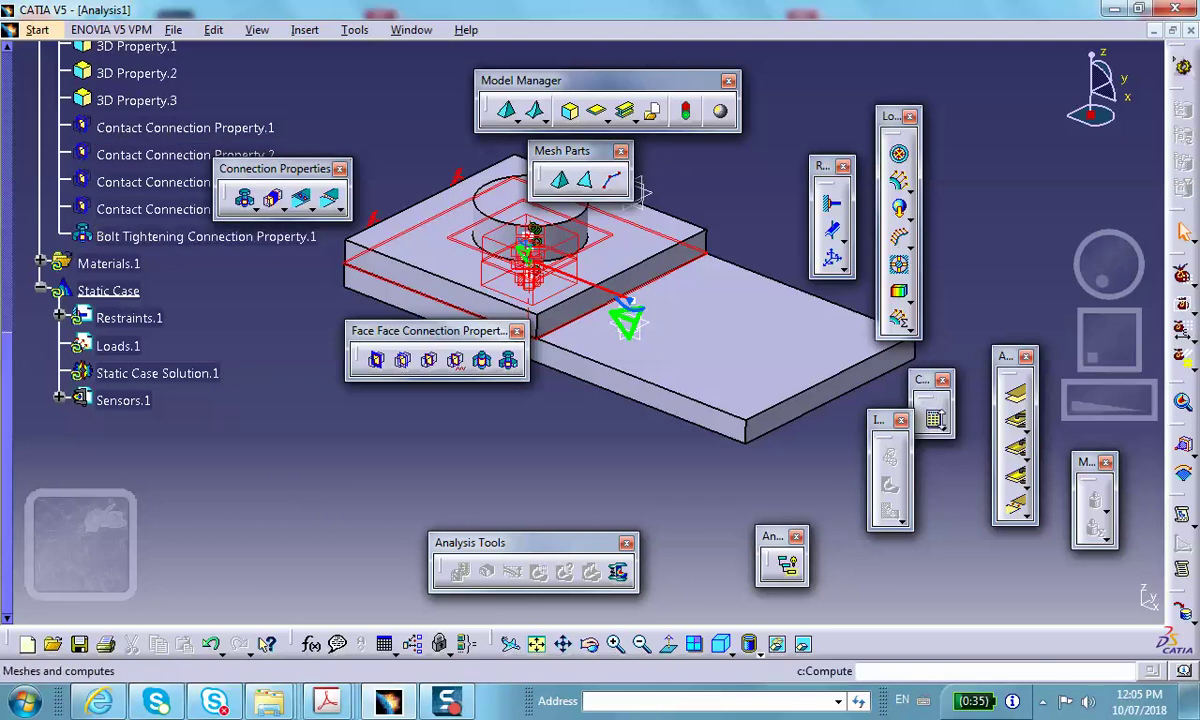
Step: Compute the complete analysis with the All option and accept the resource estimation
{"action": "left_click", "coordinate": [931, 418]}
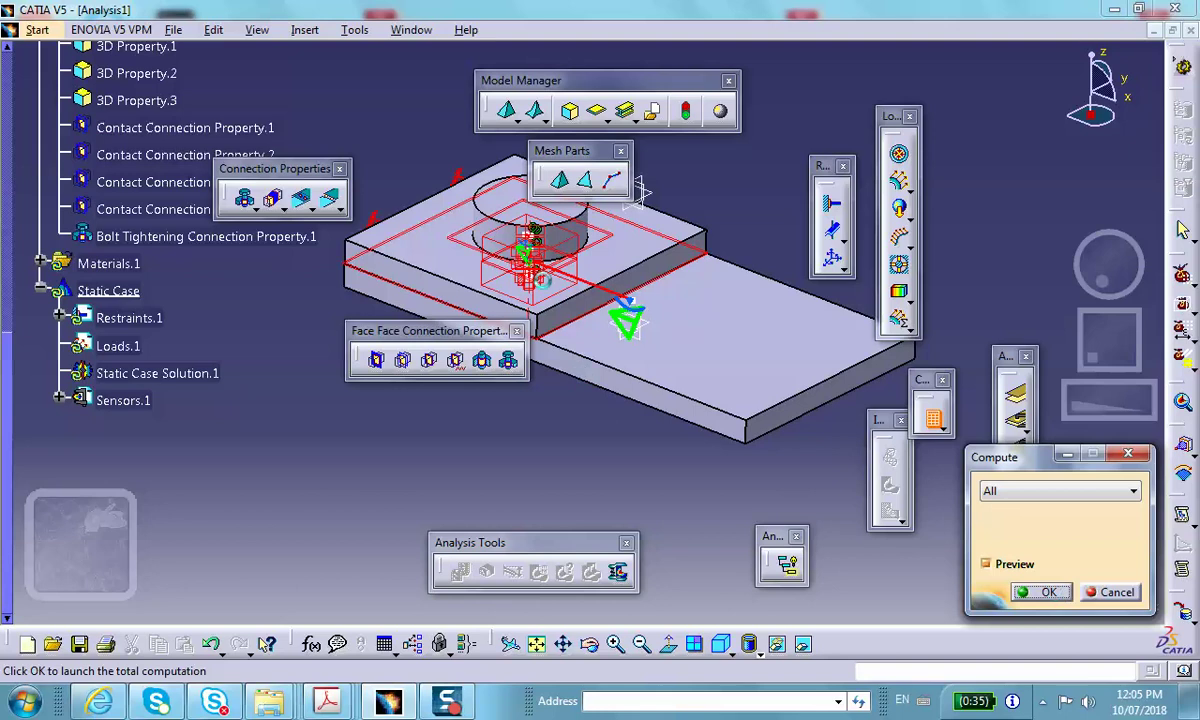
{"action": "left_click", "coordinate": [1040, 592]}
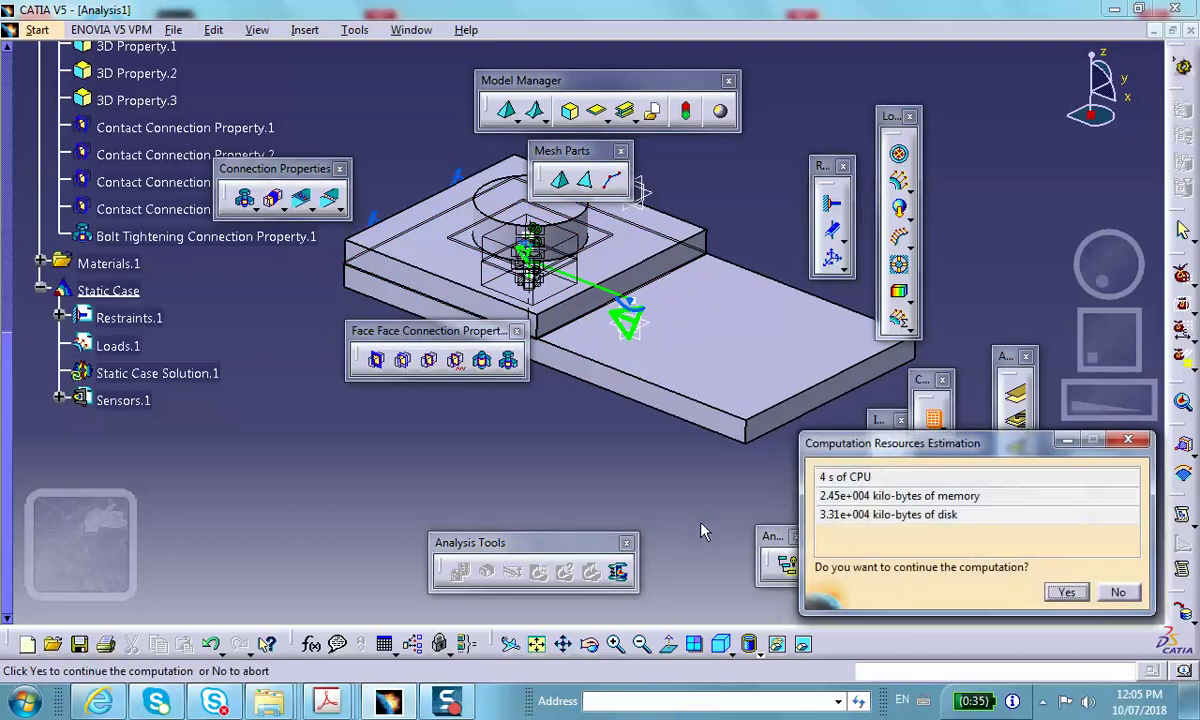
{"action": "left_click", "coordinate": [1066, 592]}
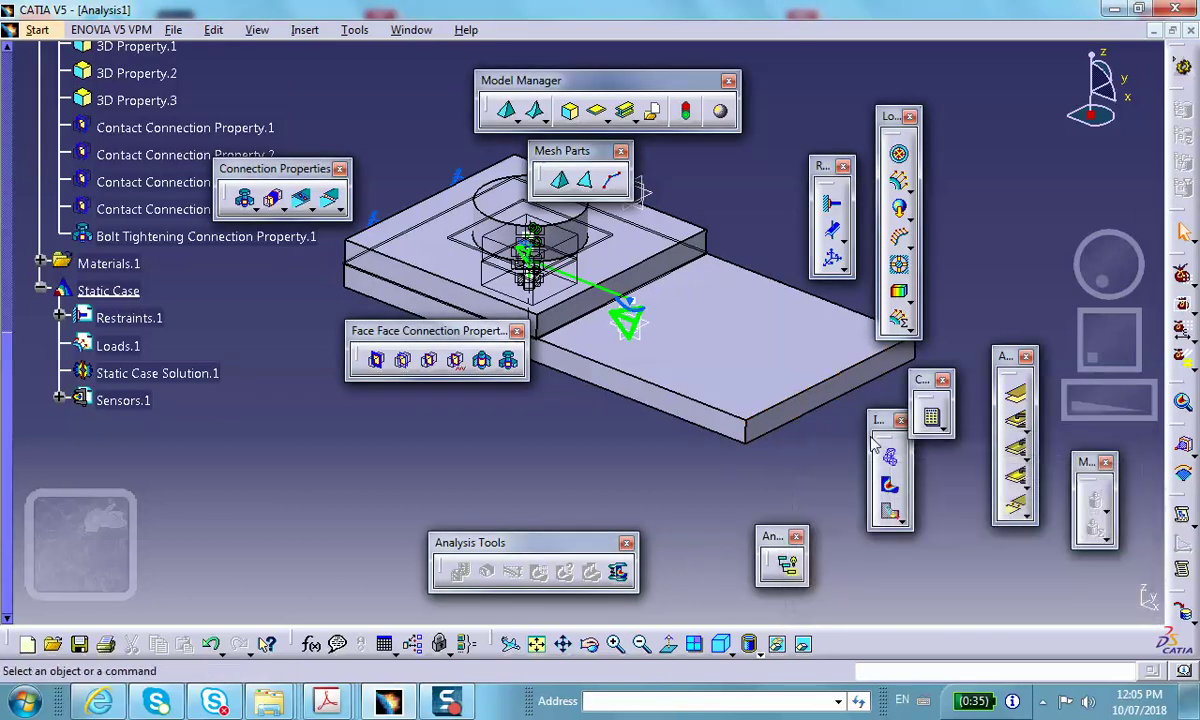
Step: Display the Von Mises stress image on the assembly, shaded with material, and inspect the stresses around the bolt
{"action": "left_click", "coordinate": [887, 485]}
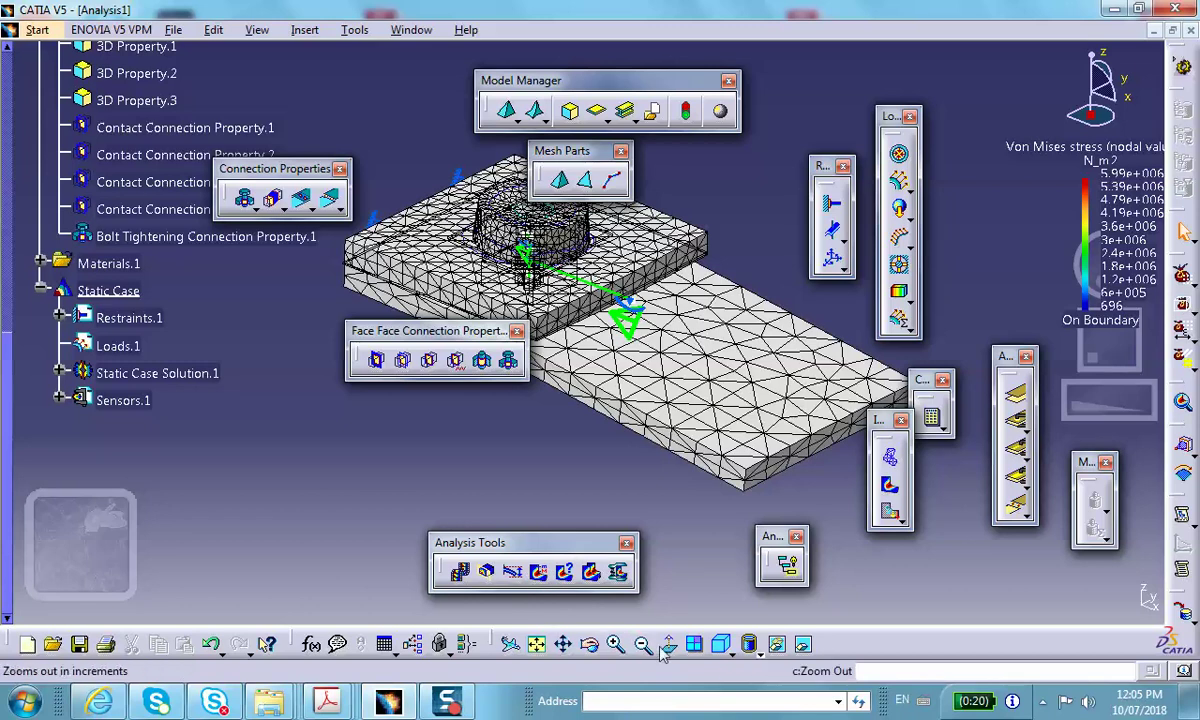
{"action": "left_click", "coordinate": [752, 648]}
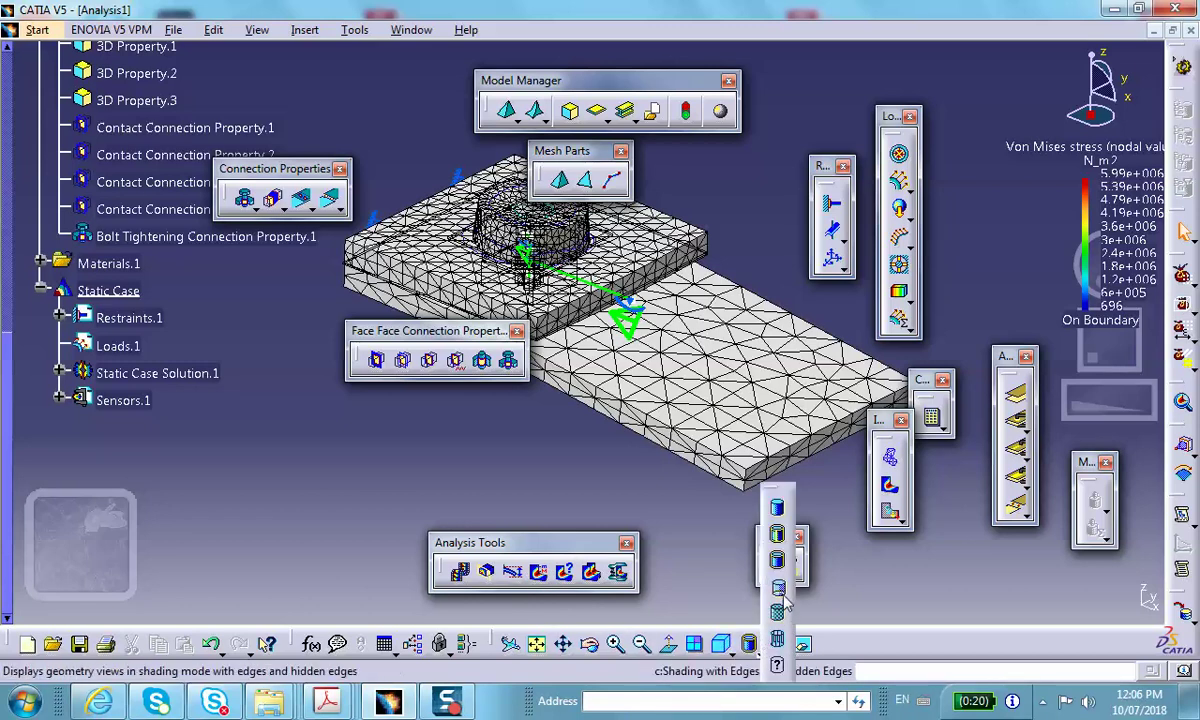
{"action": "left_click", "coordinate": [779, 618]}
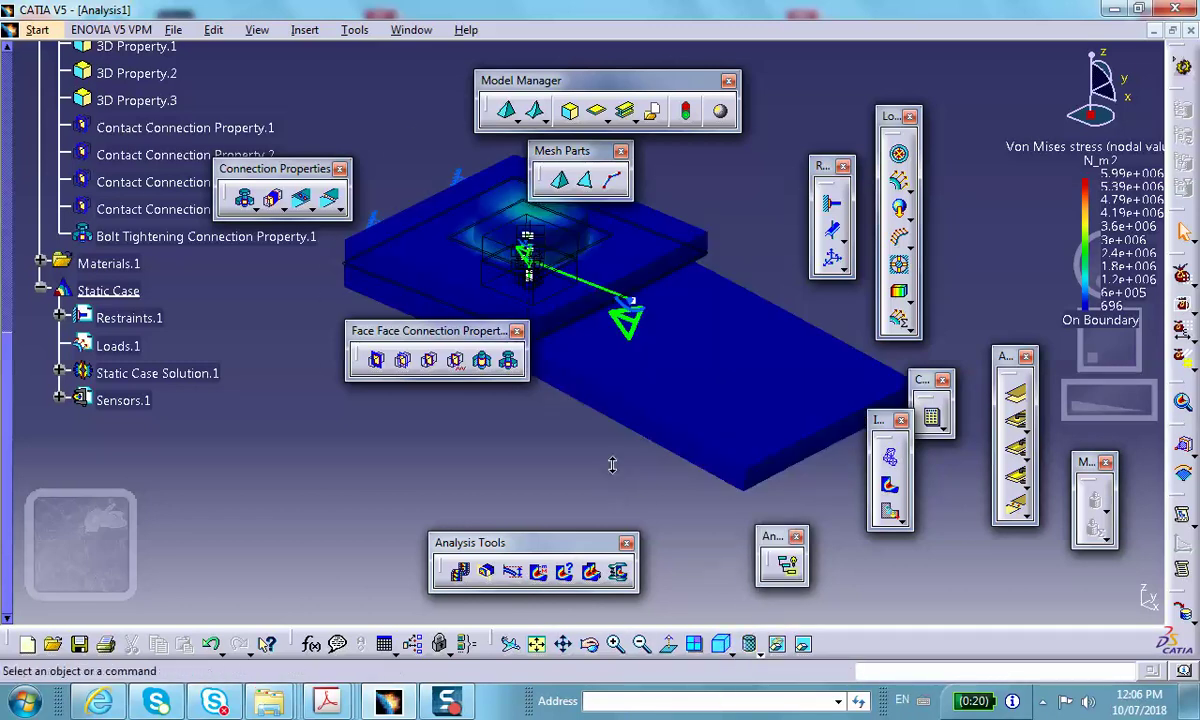
{"action": "mouse_move", "coordinate": [570, 447]}
{"action": "middle_mouse_down"}
{"action": "mouse_move", "coordinate": [610, 402]}
{"action": "mouse_move", "coordinate": [640, 313]}
{"action": "mouse_move", "coordinate": [640, 260]}
{"action": "mouse_move", "coordinate": [717, 340]}
{"action": "mouse_move", "coordinate": [654, 260]}
{"action": "mouse_move", "coordinate": [568, 308]}
{"action": "mouse_move", "coordinate": [563, 356]}
{"action": "middle_mouse_up"}
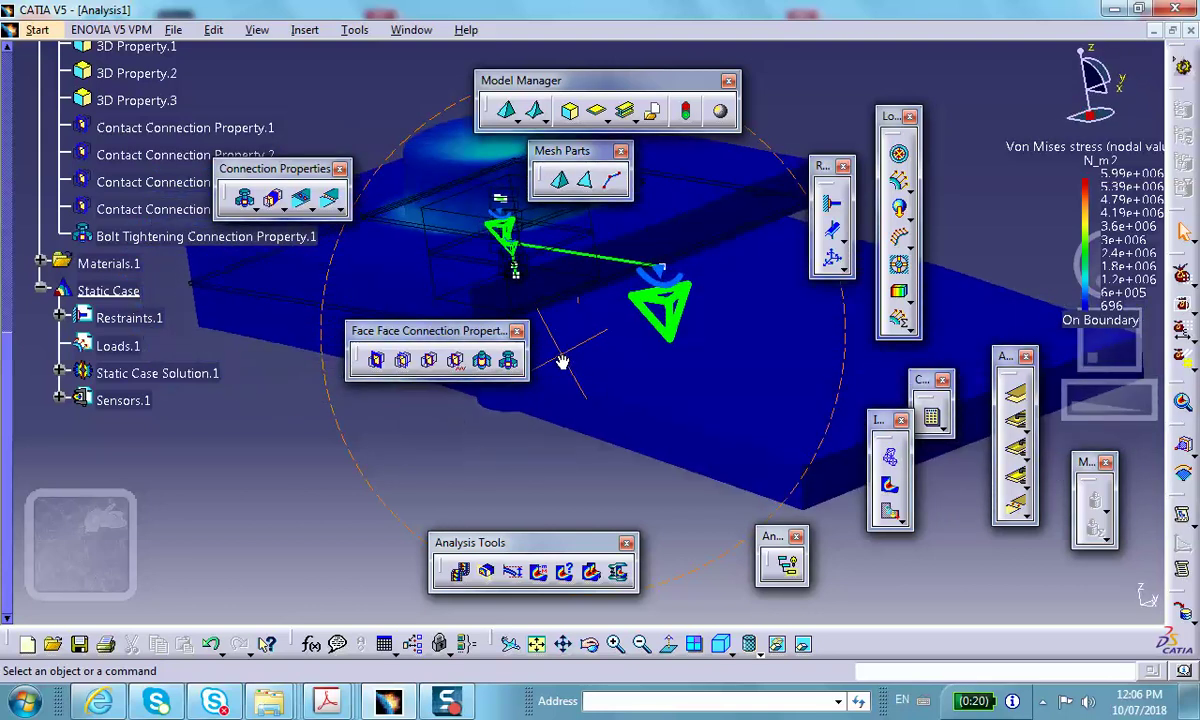
{"action": "middle_click_drag", "start_coordinate": [492, 203], "coordinate": [543, 292]}
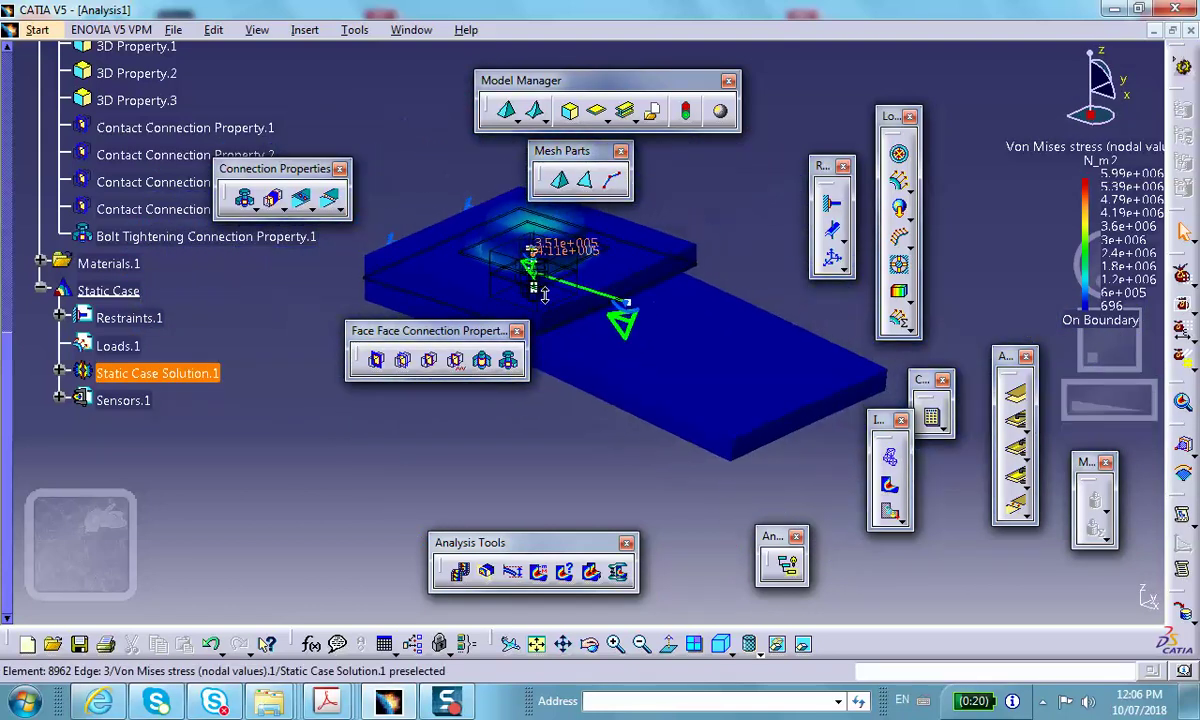
Step: Expand the static case solution and deactivate its Von Mises stress image
{"action": "left_click", "coordinate": [59, 371]}
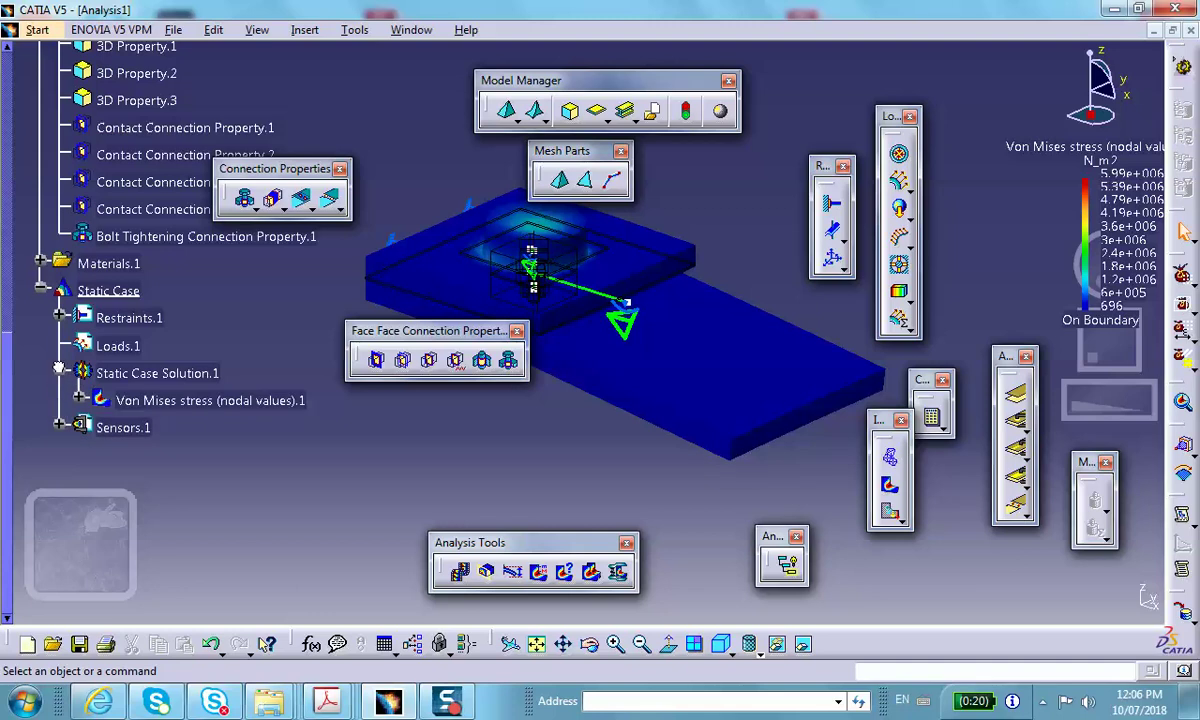
{"action": "right_click", "coordinate": [175, 400]}
{"action": "left_click", "coordinate": [300, 311]}
Step: Apply a distributed force of -222.411 N in Z to the free end face of the longer plate
{"action": "middle_click_drag", "start_coordinate": [588, 463], "coordinate": [492, 452]}
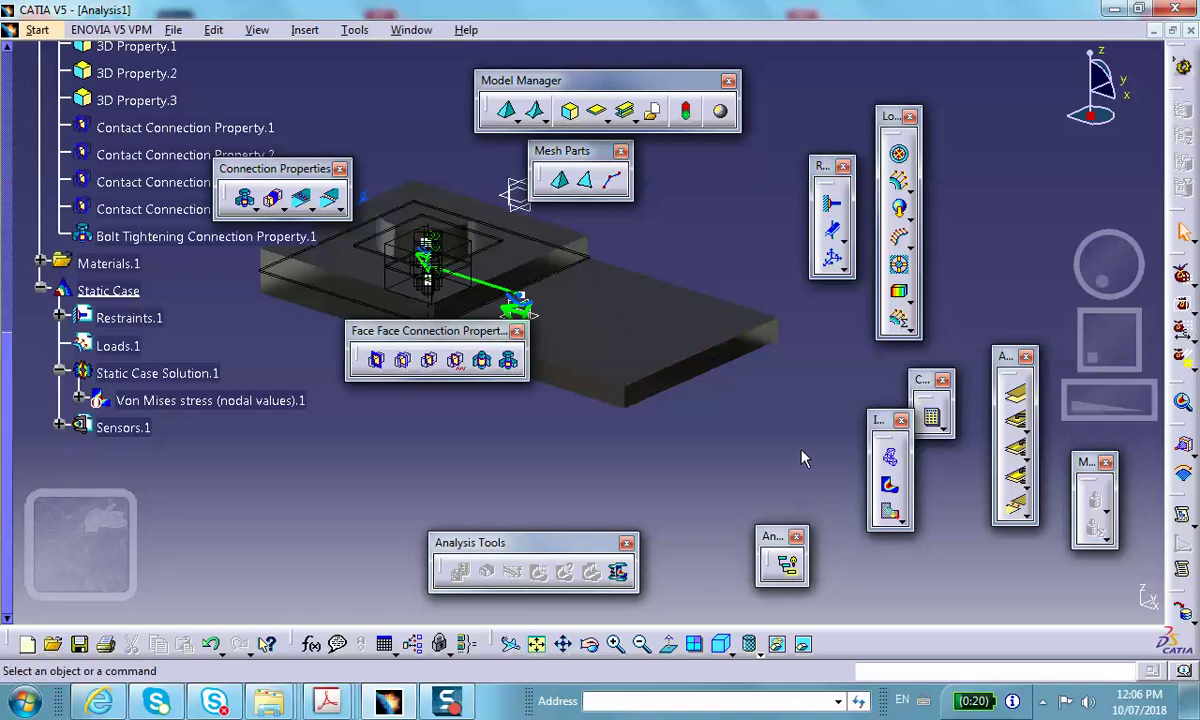
{"action": "left_click", "coordinate": [899, 180]}
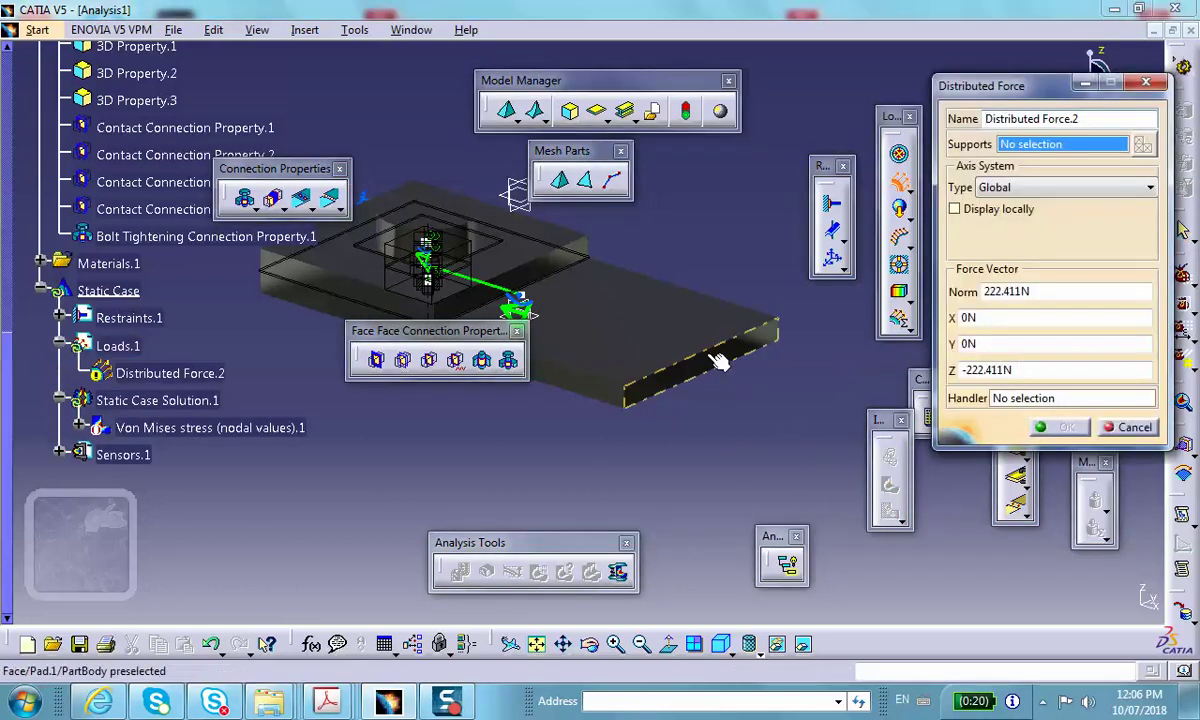
{"action": "left_click", "coordinate": [700, 362]}
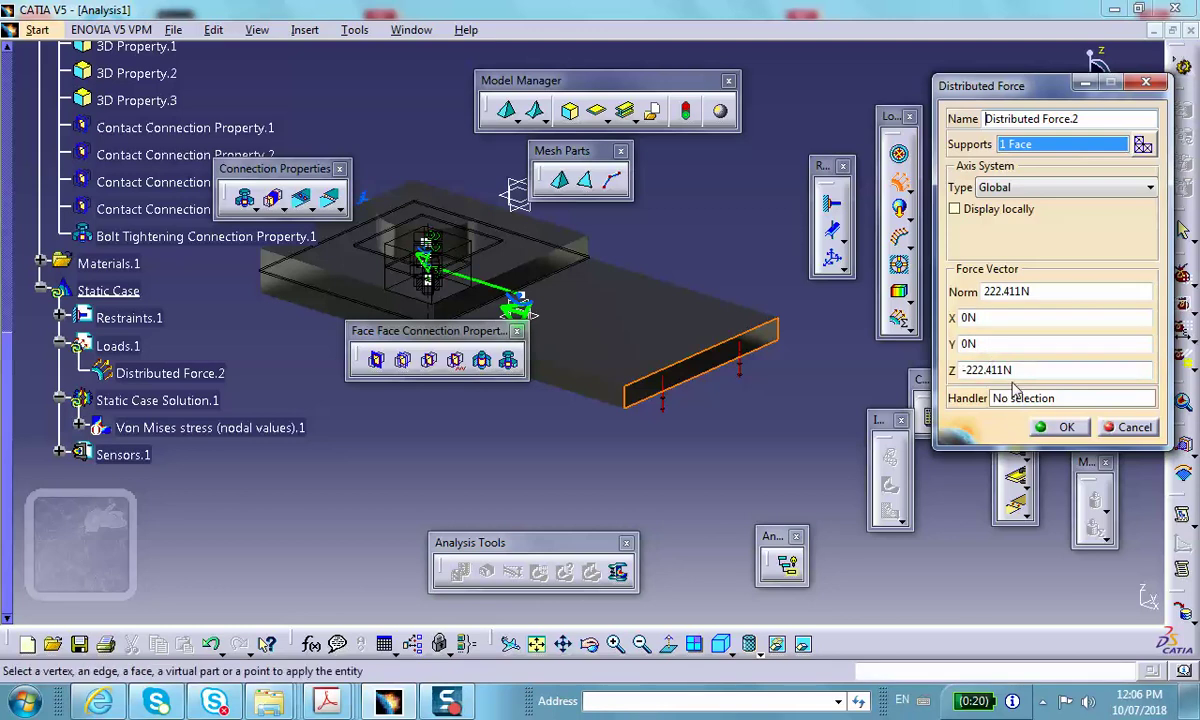
{"action": "left_click", "coordinate": [1064, 427]}
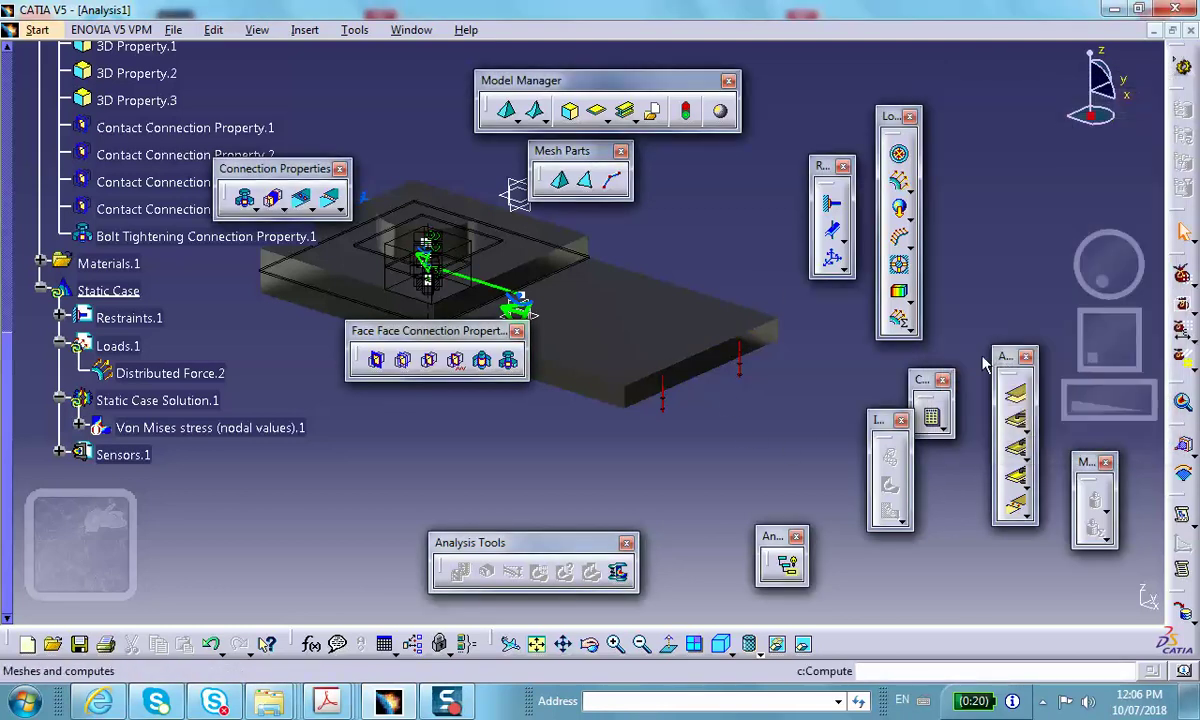
Step: Compute the complete analysis with the end load using the All option and accept the resource estimation
{"action": "left_click", "coordinate": [931, 418]}
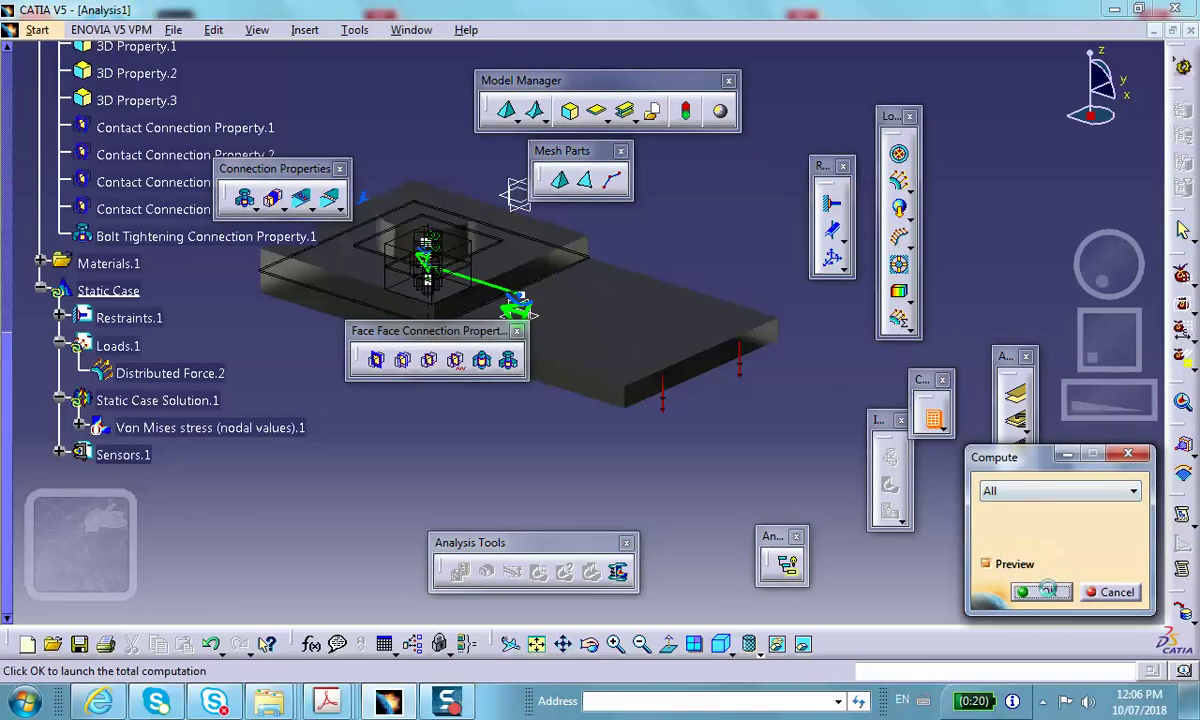
{"action": "key", "text": "Return"}
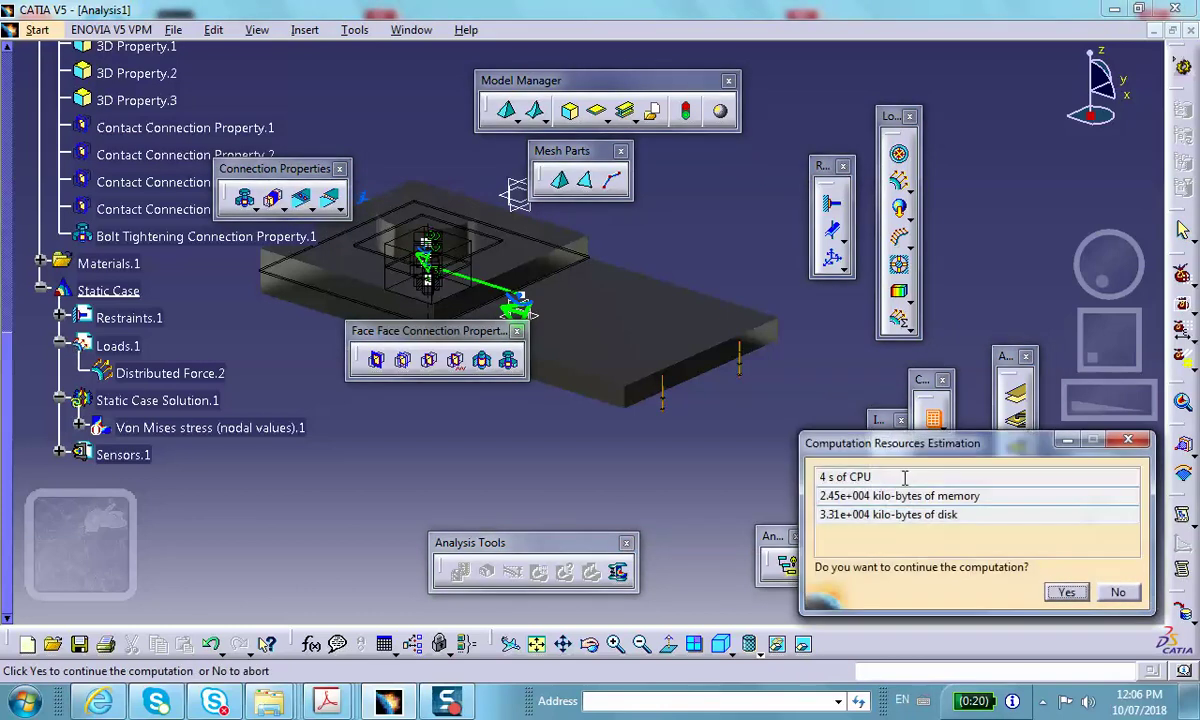
{"action": "left_click", "coordinate": [1066, 592]}
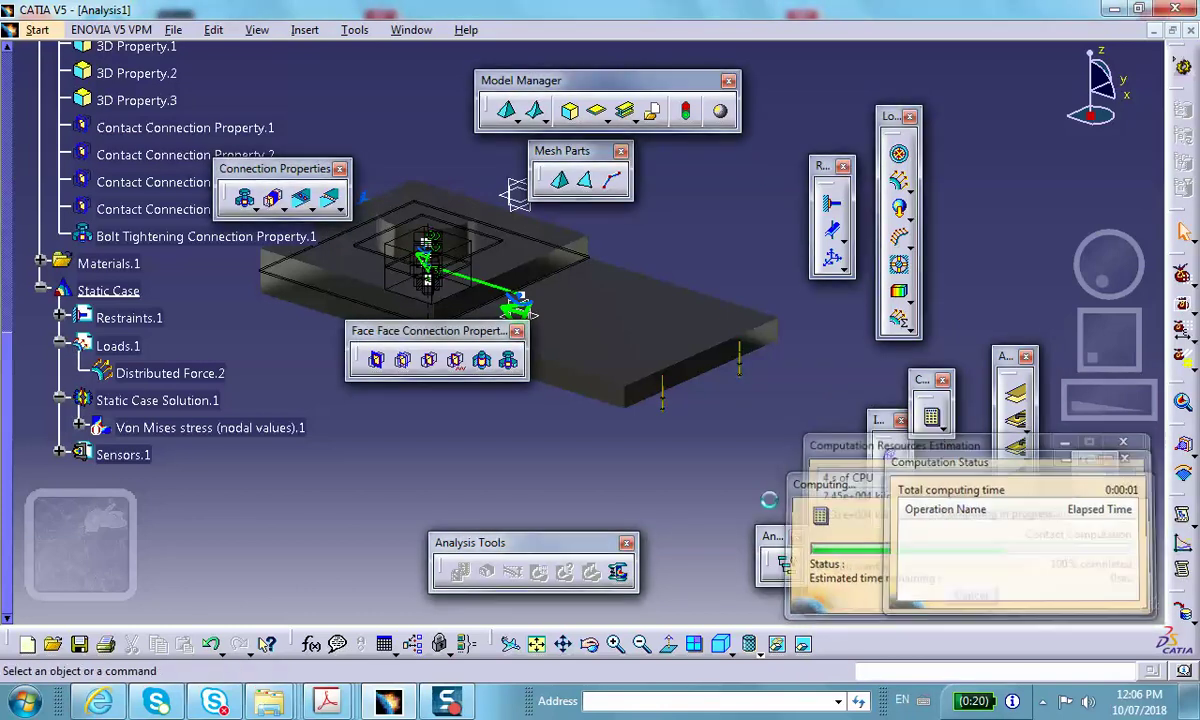
Step: Display the Von Mises stress image and reset its deformation scaling factor to the default amplification
{"action": "left_click", "coordinate": [889, 484]}
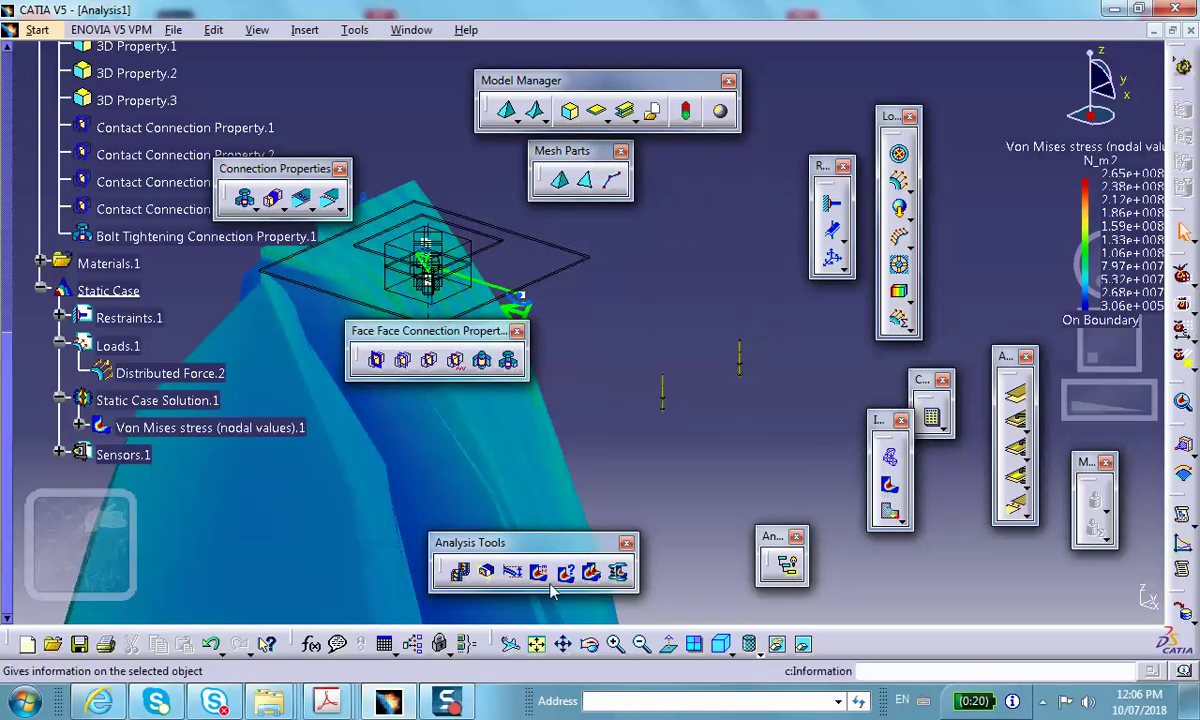
{"action": "left_click", "coordinate": [514, 573]}
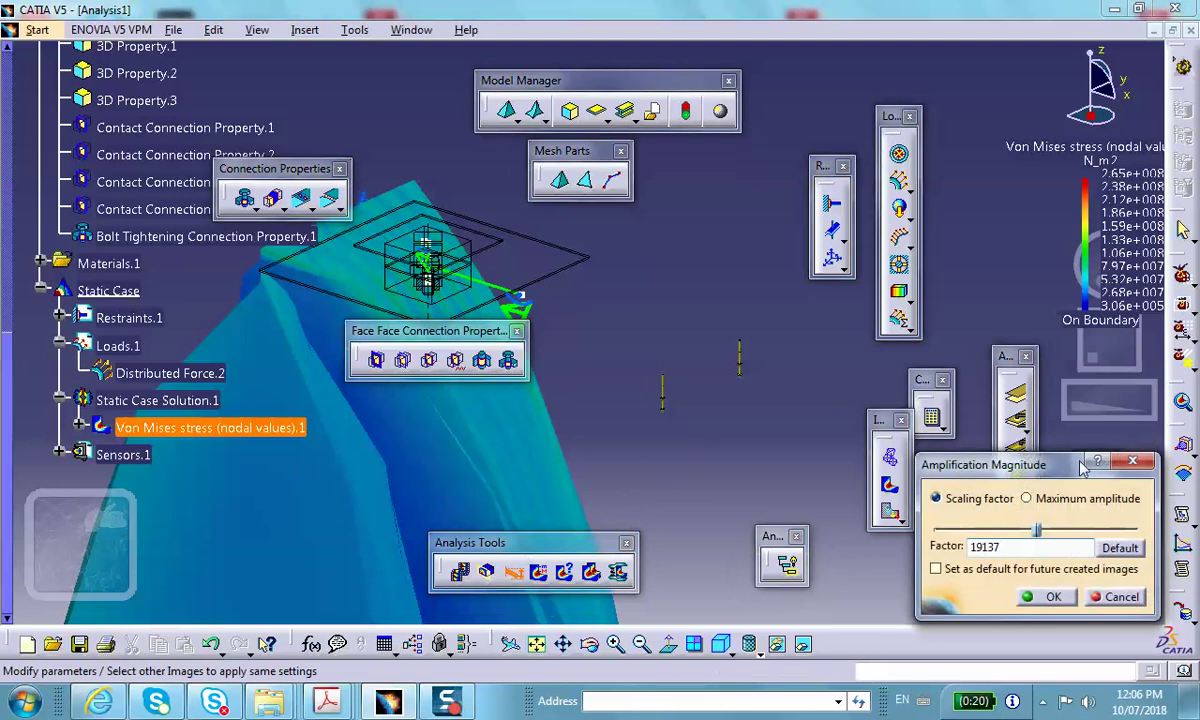
{"action": "left_click", "coordinate": [1112, 547]}
{"action": "left_click", "coordinate": [1053, 596]}
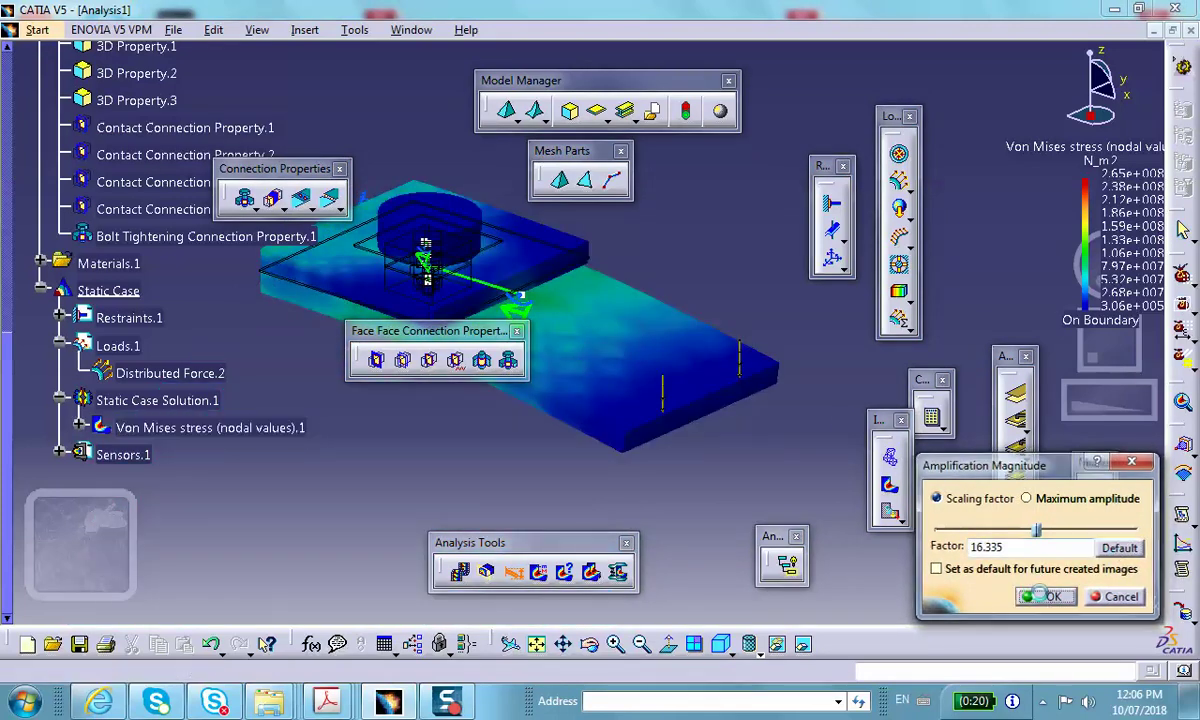
{"action": "middle_click_drag", "start_coordinate": [670, 407], "coordinate": [736, 398]}
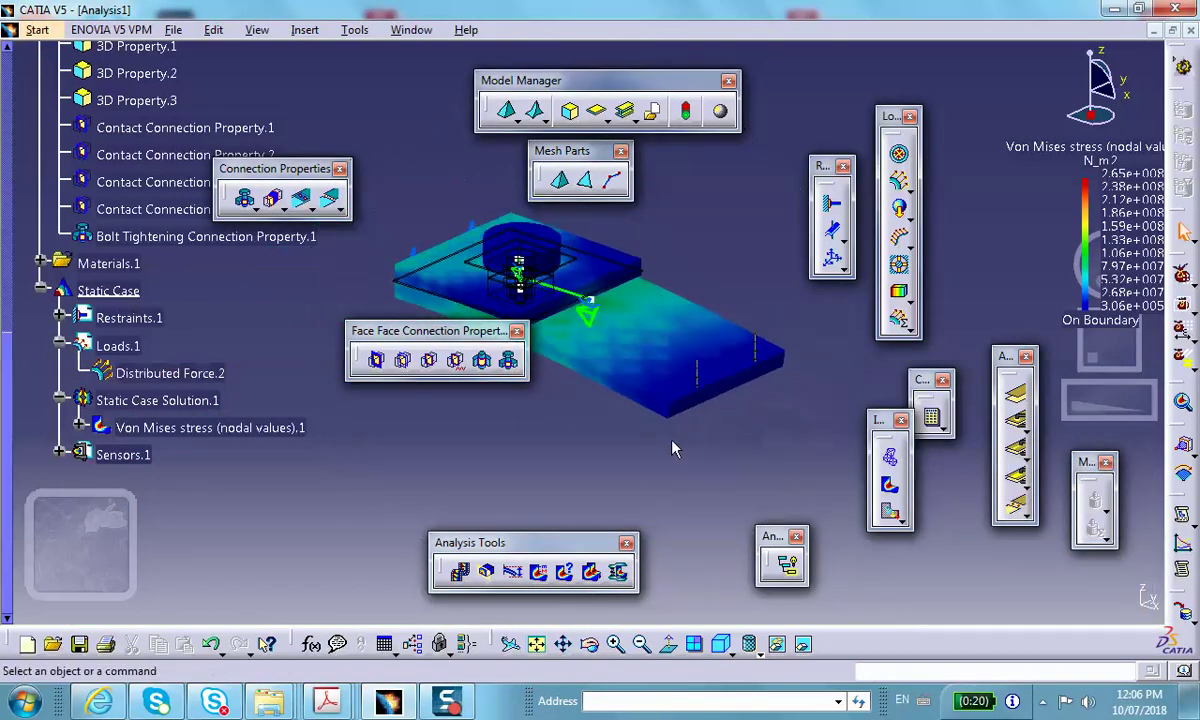
{"action": "middle_click_drag", "start_coordinate": [629, 412], "coordinate": [633, 440]}
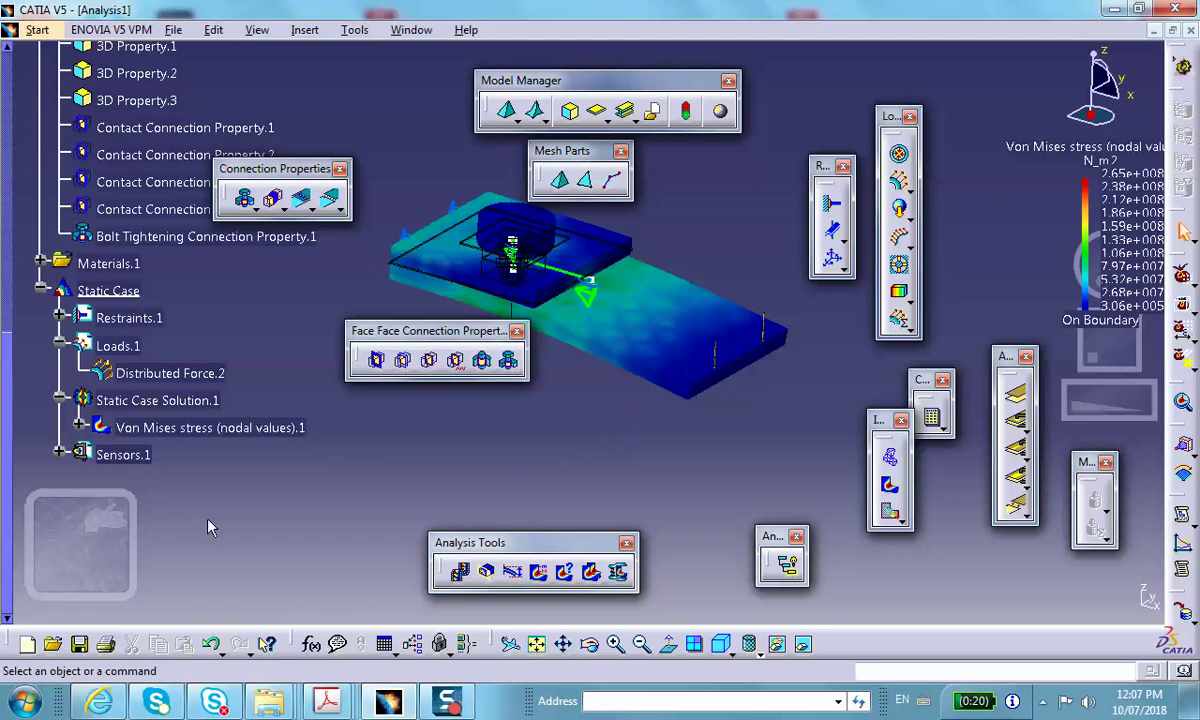
Step: Open Save Management for the session's documents and start a Save As for Analysis1.CATAnalysis
{"action": "left_click", "coordinate": [170, 30]}
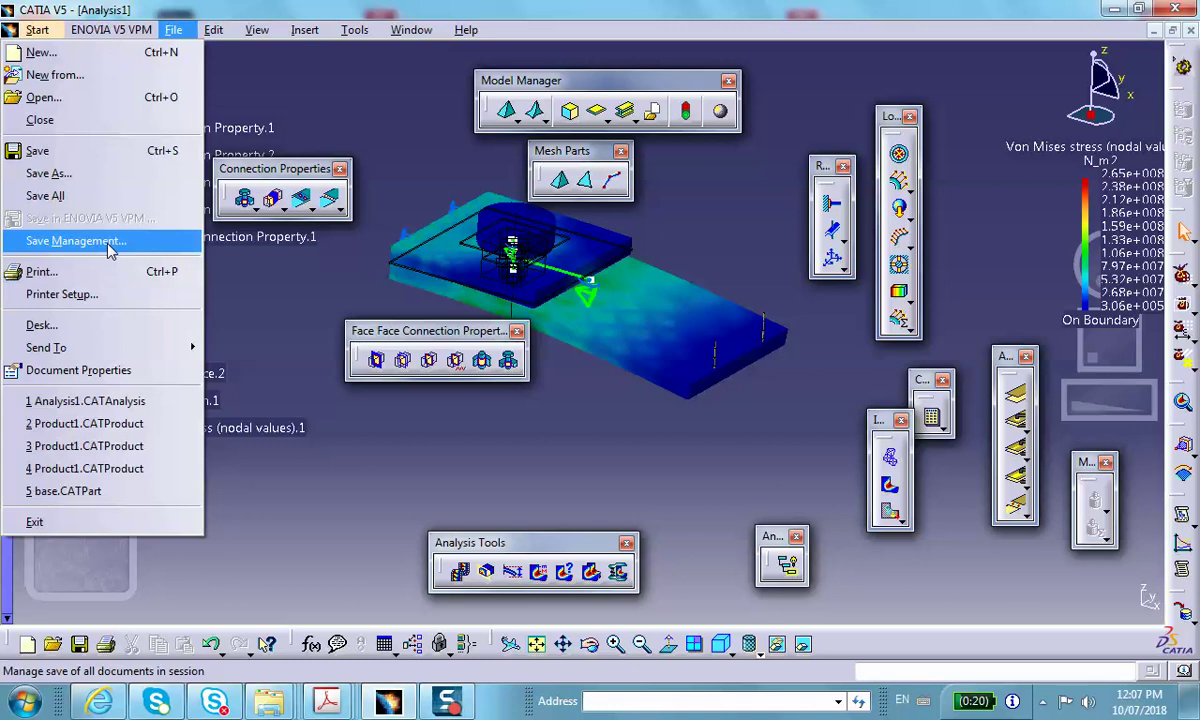
{"action": "left_click", "coordinate": [110, 249]}
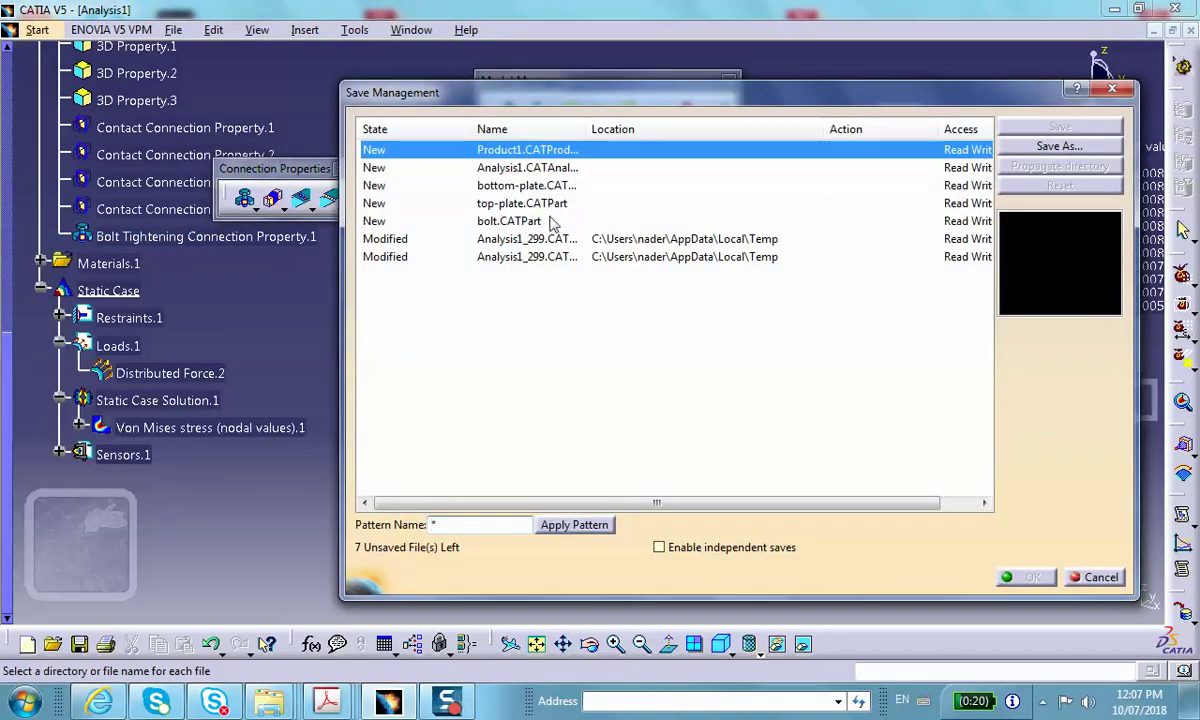
{"action": "left_click", "coordinate": [562, 170]}
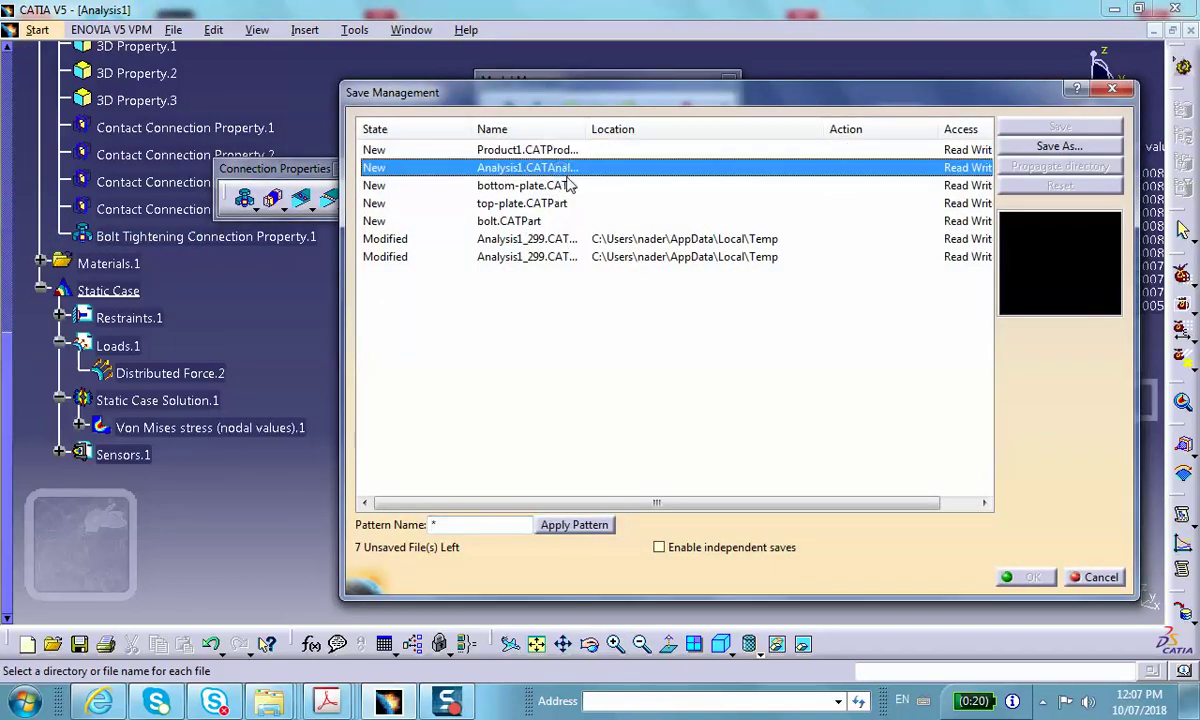
{"action": "left_click", "coordinate": [1055, 150]}
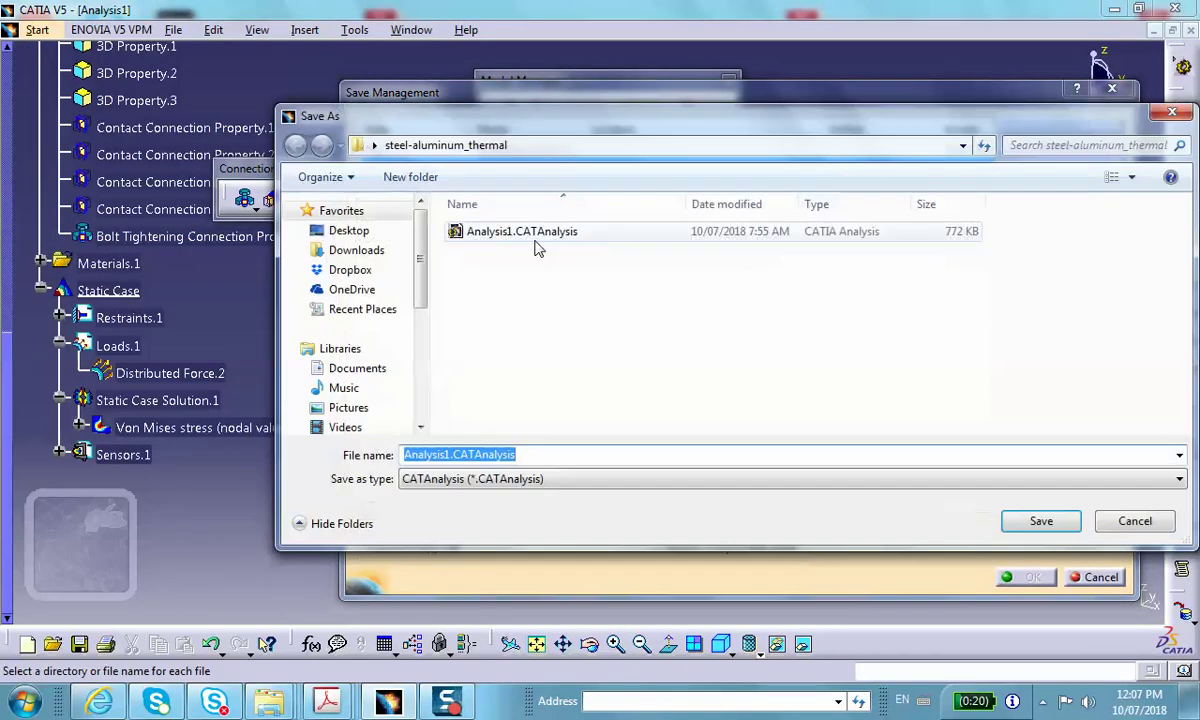
Step: Create a fastened_assembly folder on the Desktop and save Analysis1.CATAnalysis and its linked documents through Save Management
{"action": "left_click", "coordinate": [355, 230]}
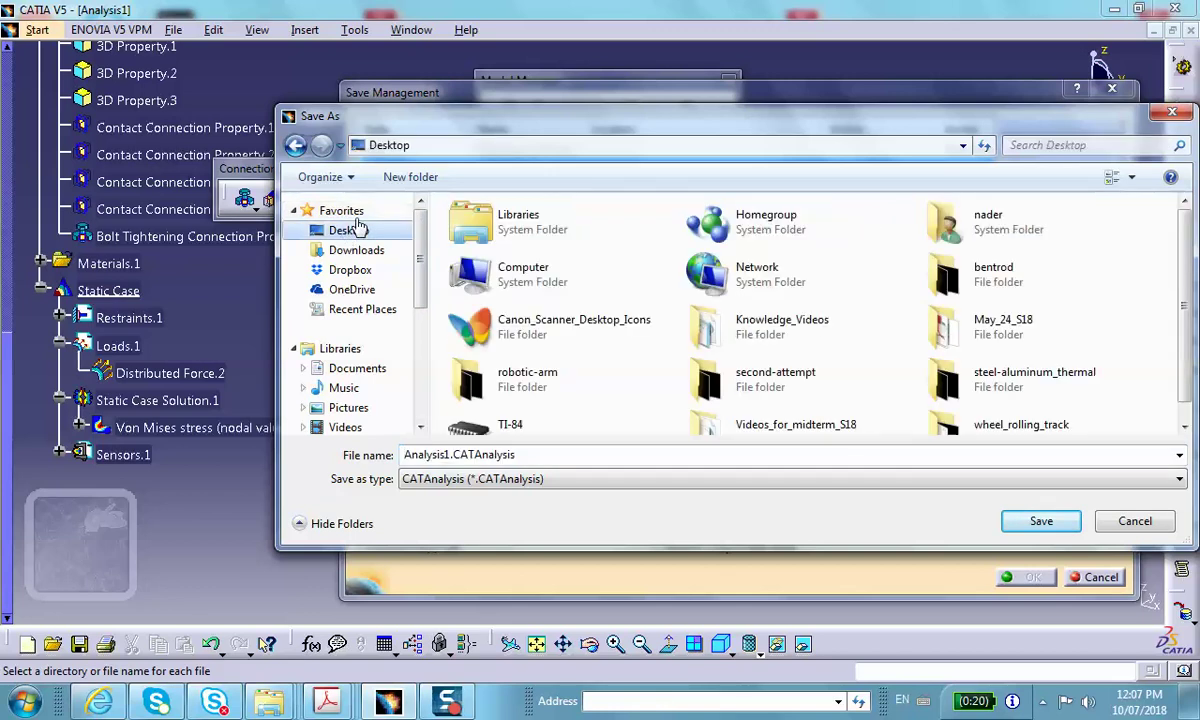
{"action": "left_click", "coordinate": [410, 177]}
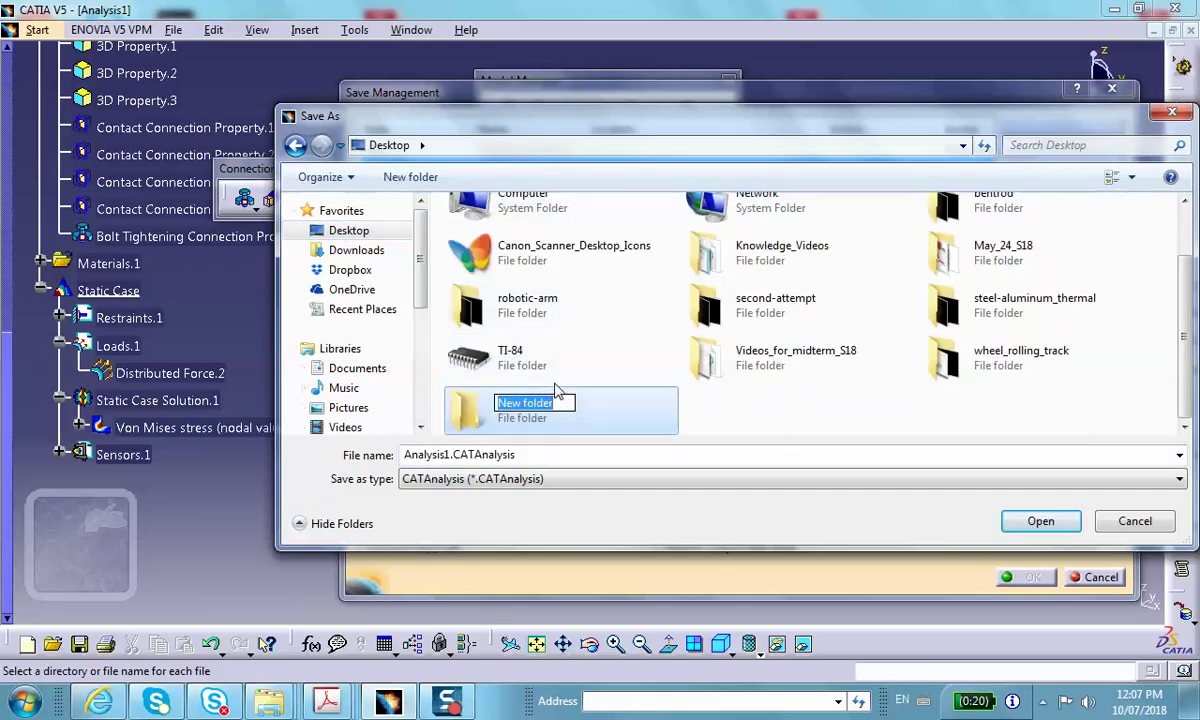
{"action": "type", "text": "fastened"}
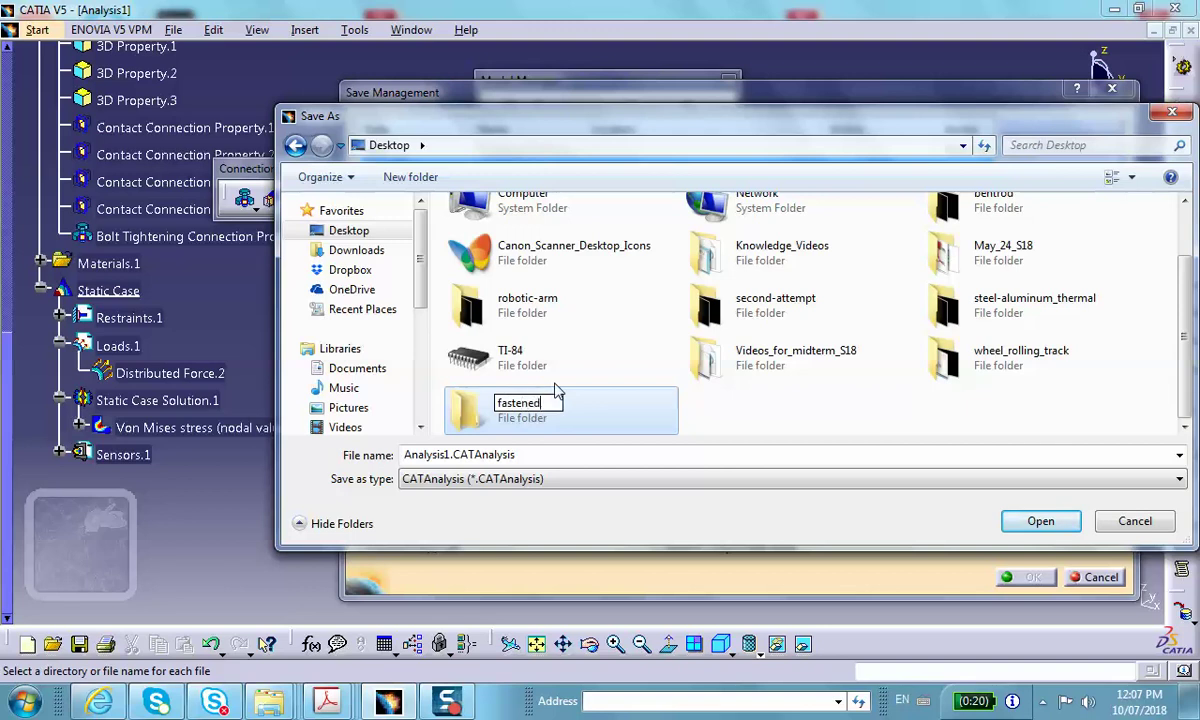
{"action": "type", "text": "_asse"}
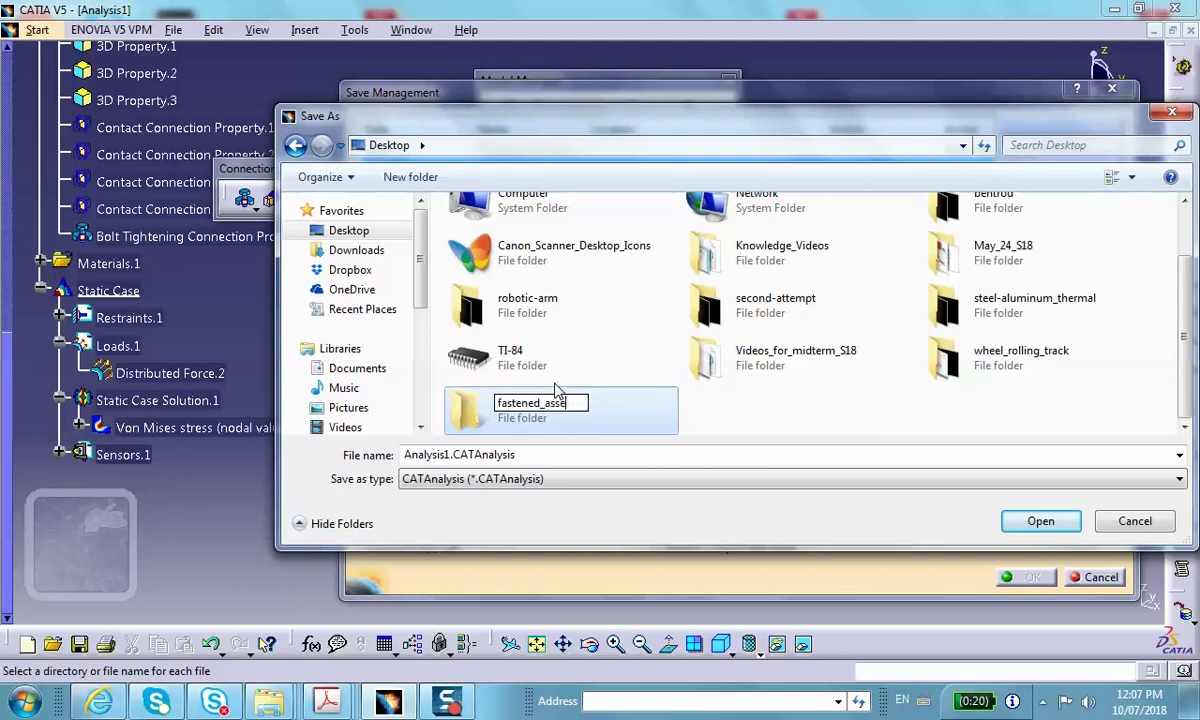
{"action": "type", "text": "mbly"}
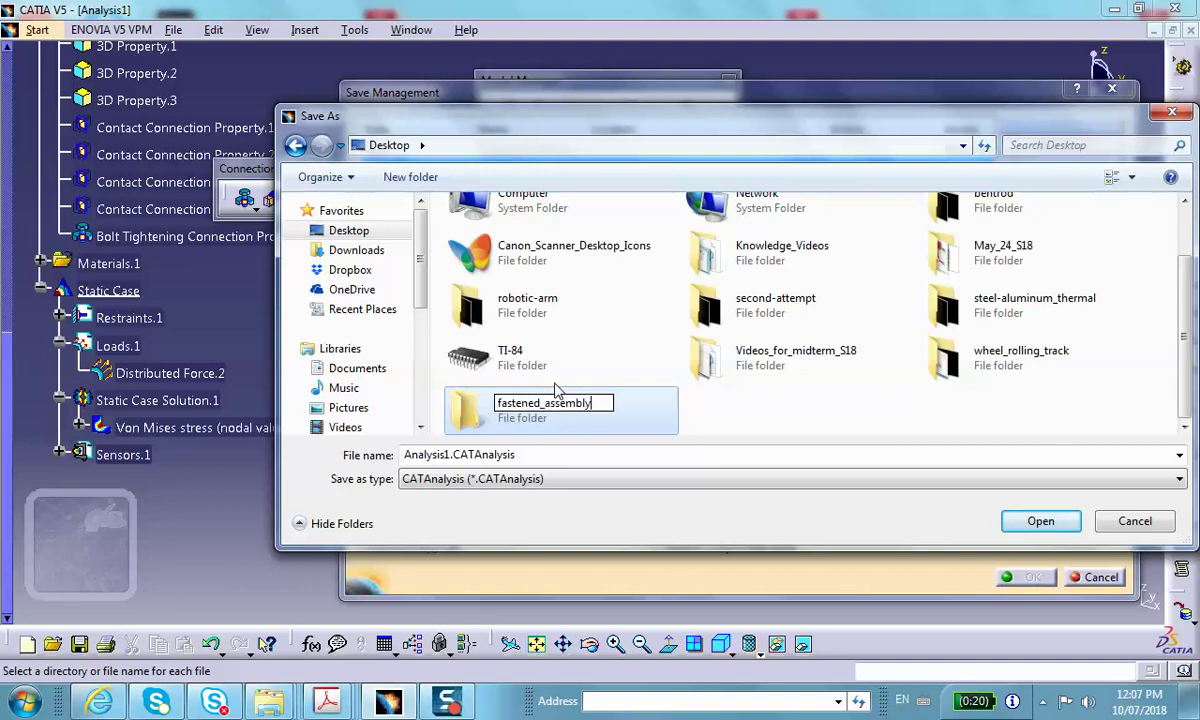
{"action": "key", "text": "Return"}
{"action": "key", "text": "Return"}
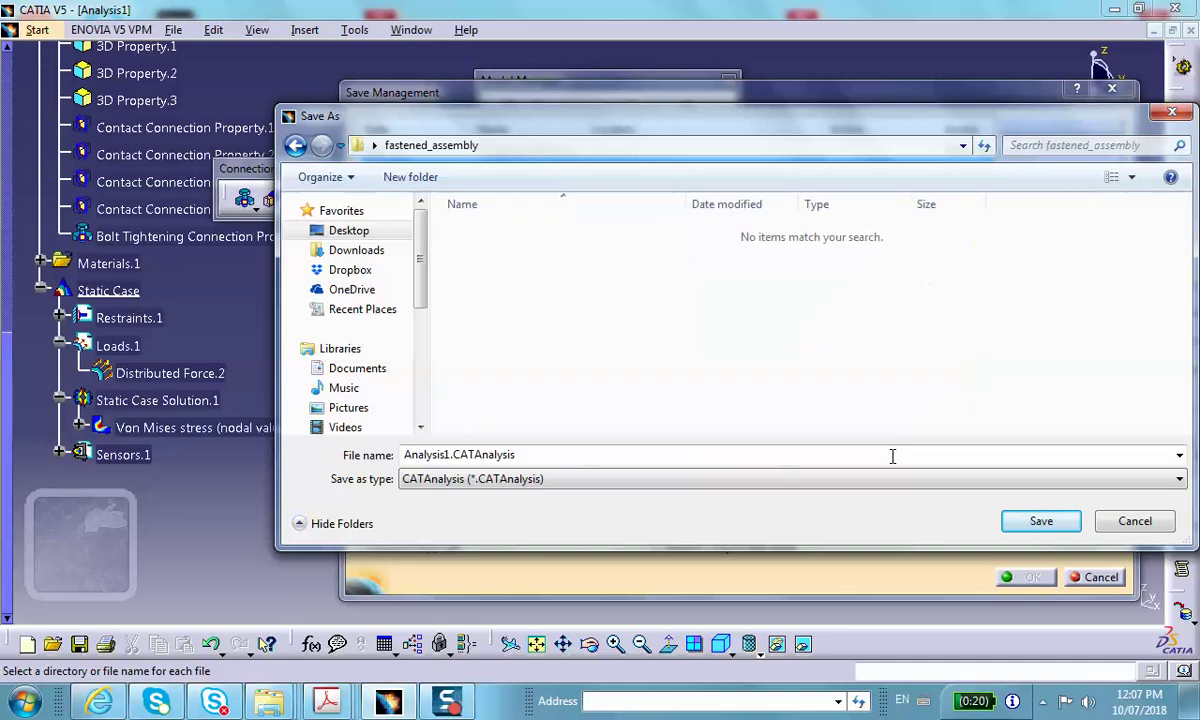
{"action": "left_click", "coordinate": [1068, 526]}
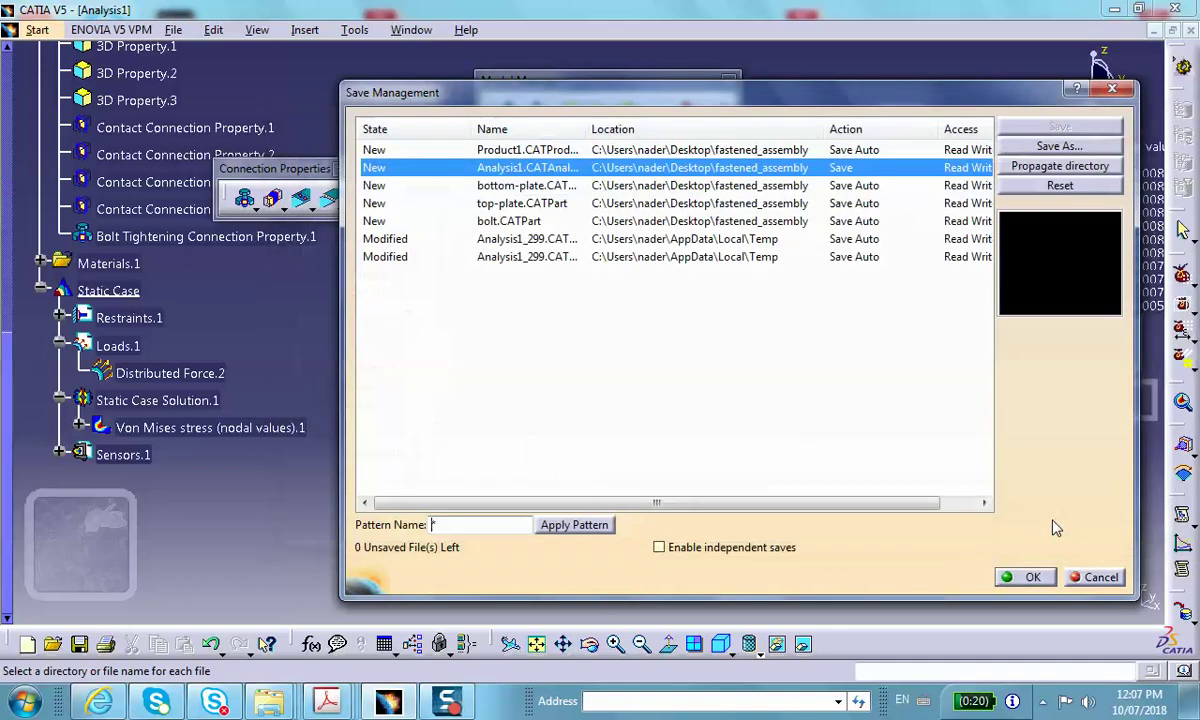
{"action": "left_click", "coordinate": [1030, 577]}
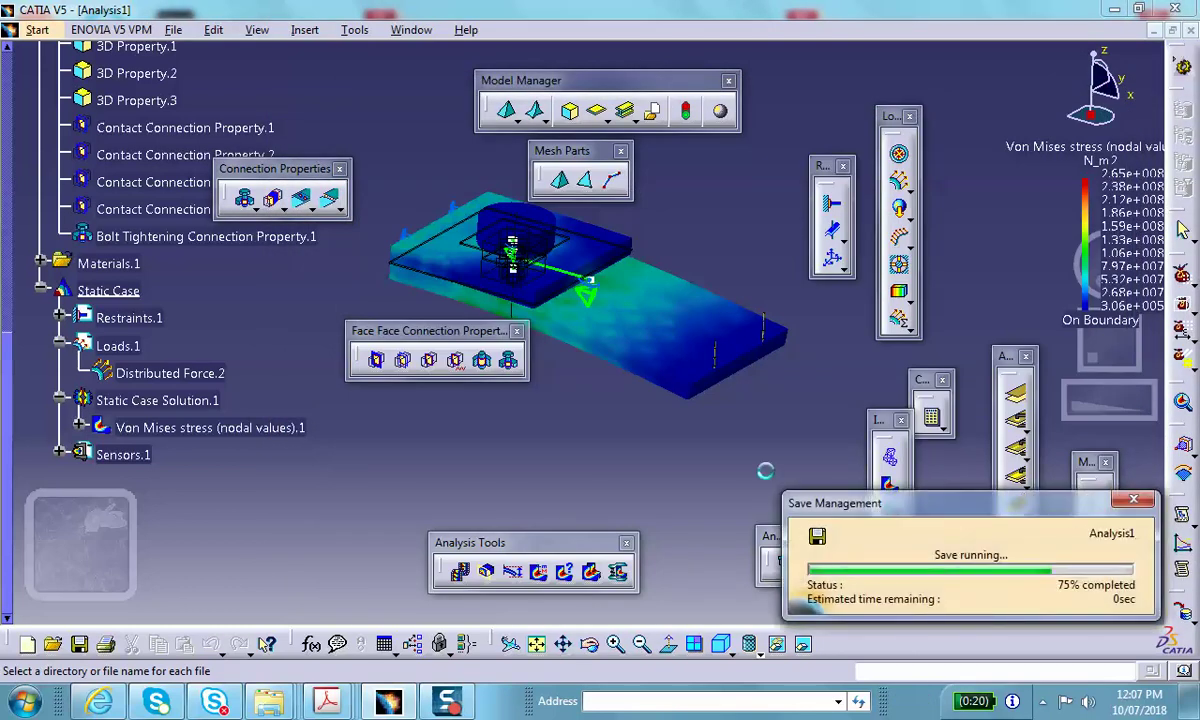